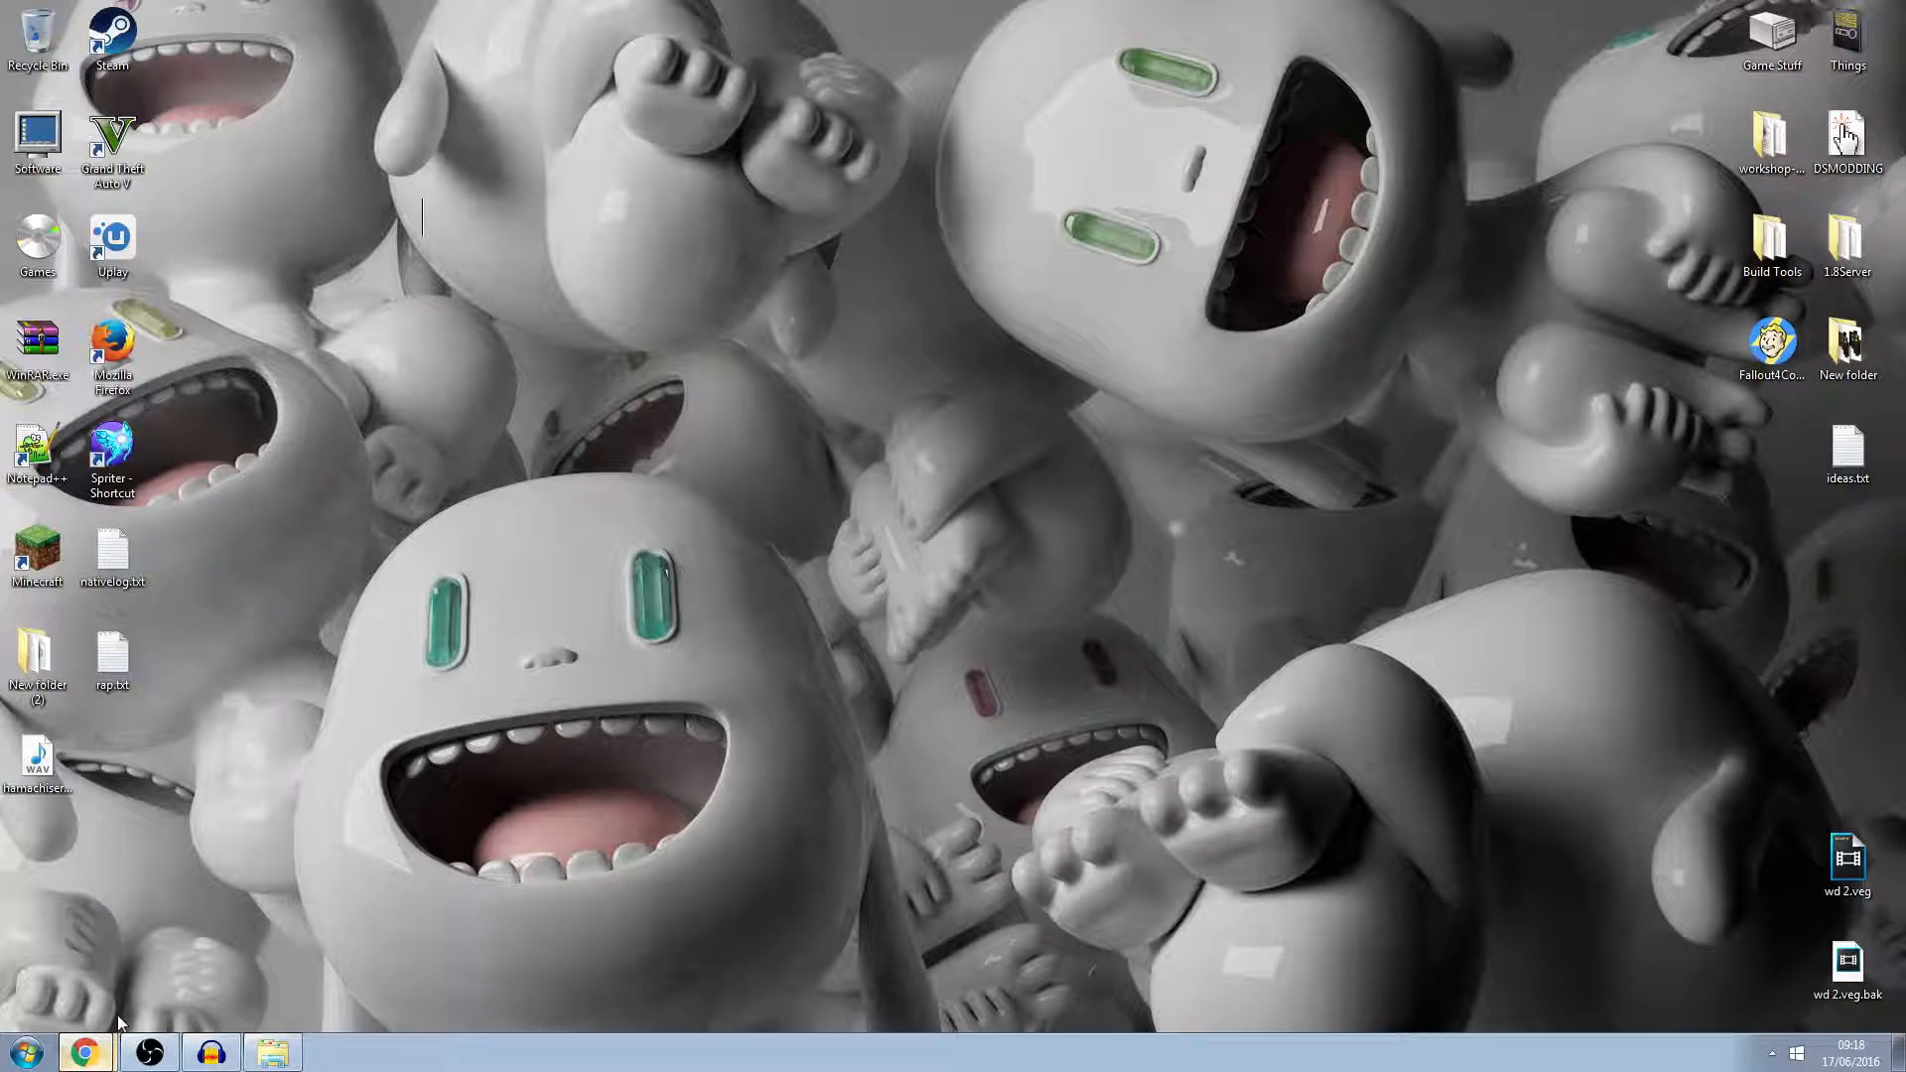
In Chrome, search Google for "audacity" and open the official Audacity website from the results.
left_click(84, 1052)
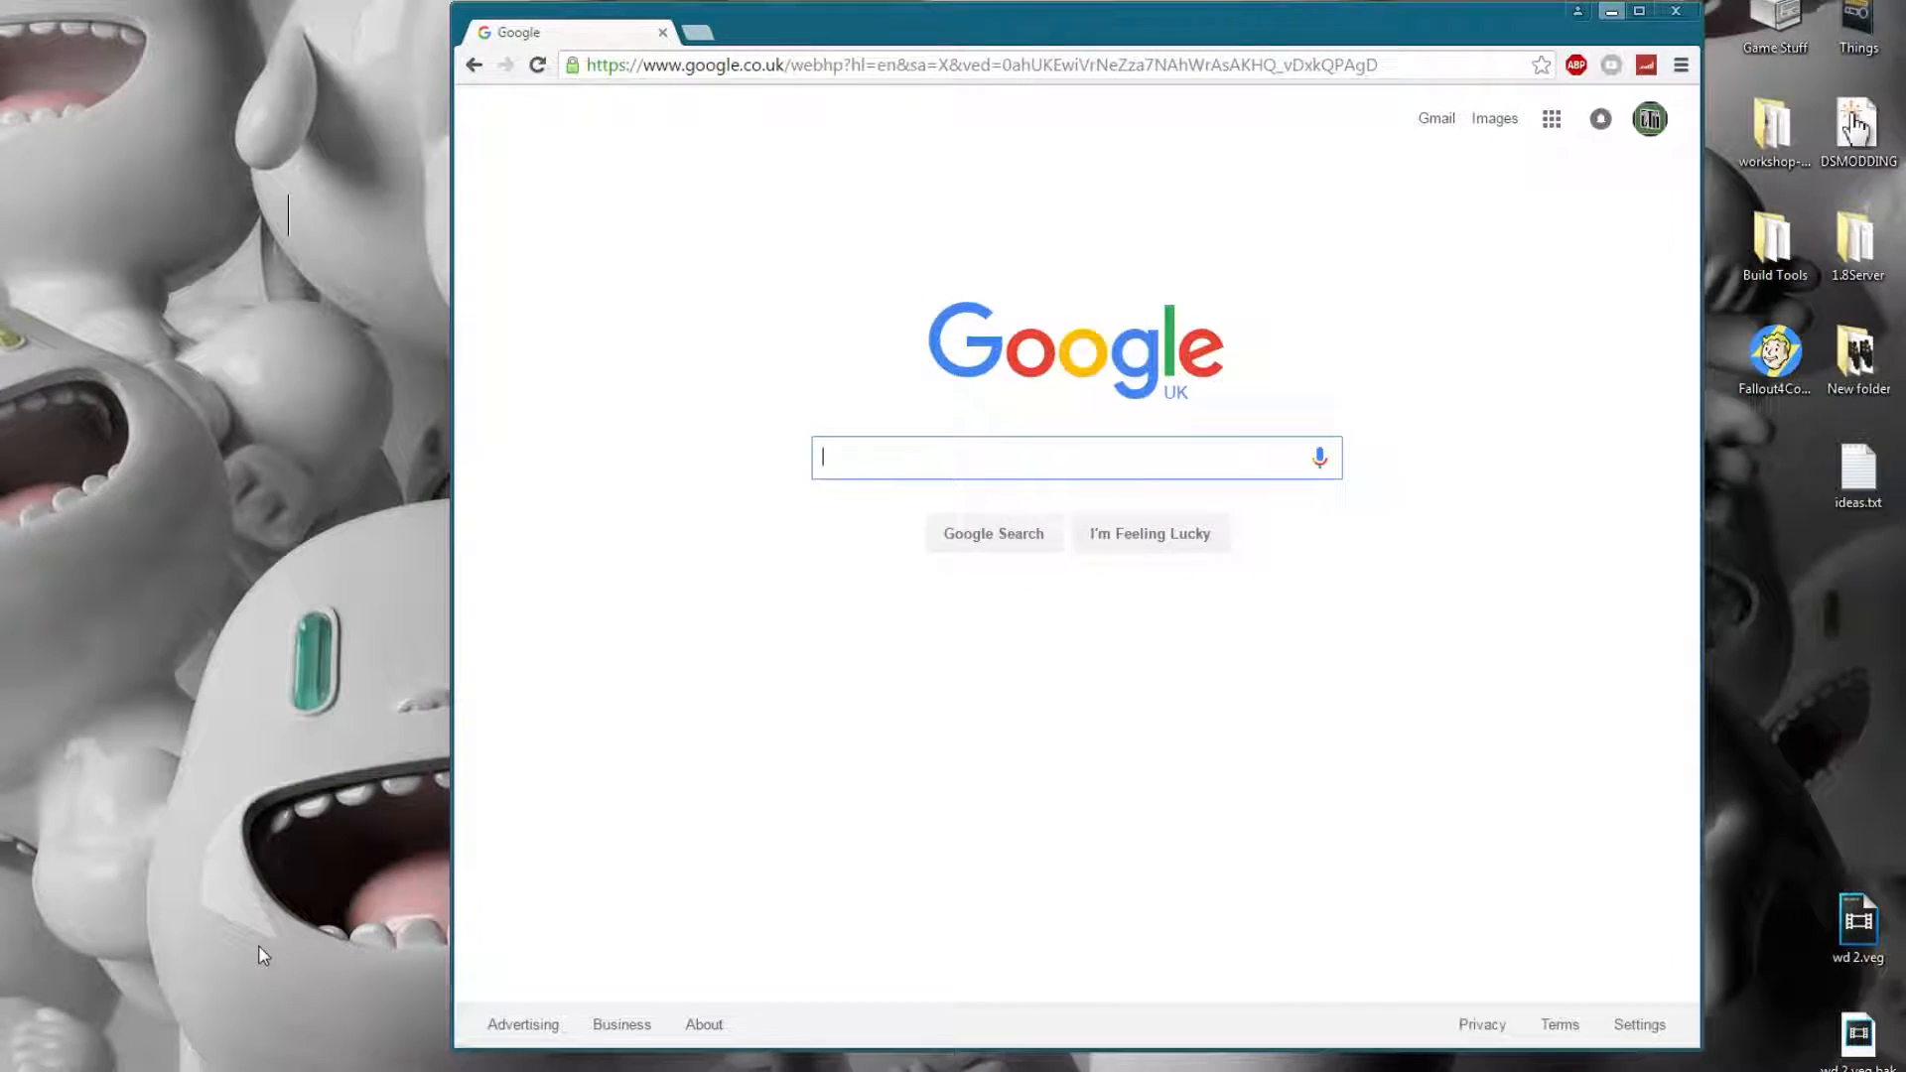
type("au")
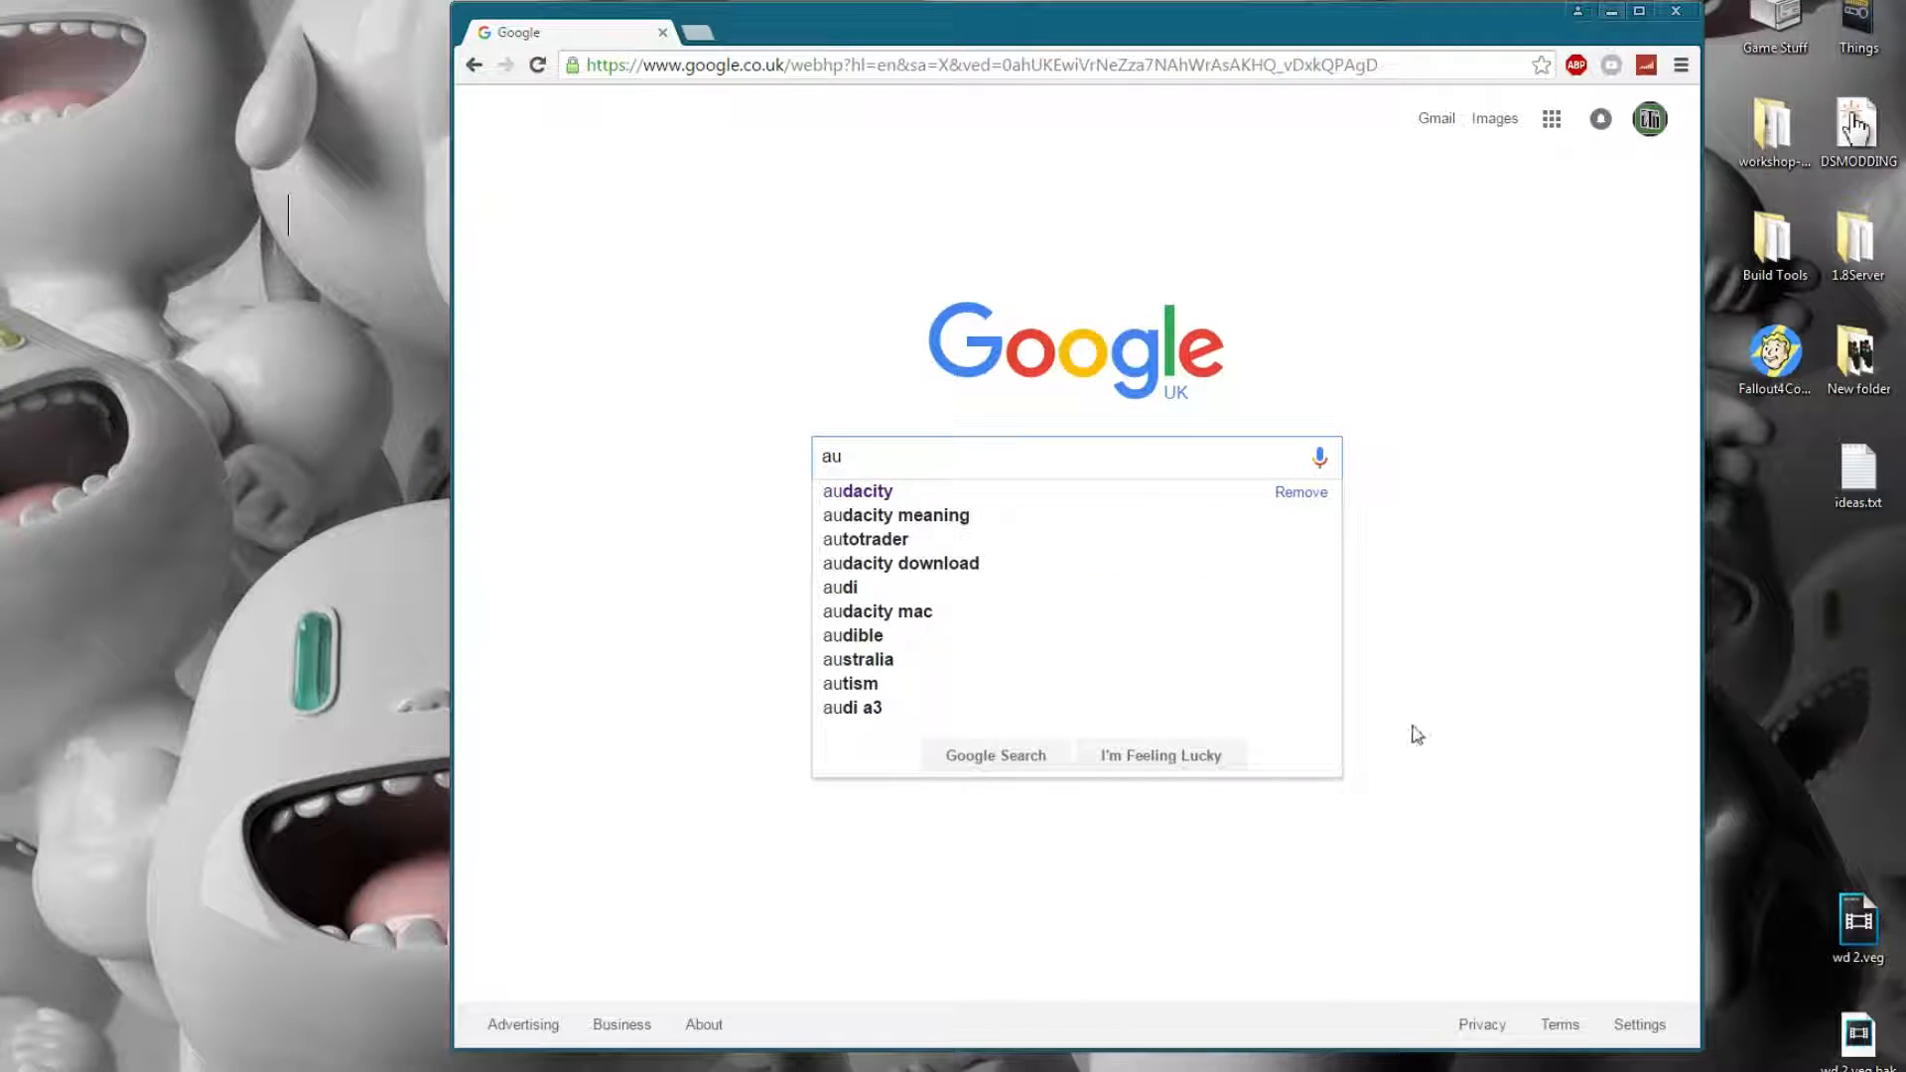
left_click(886, 491)
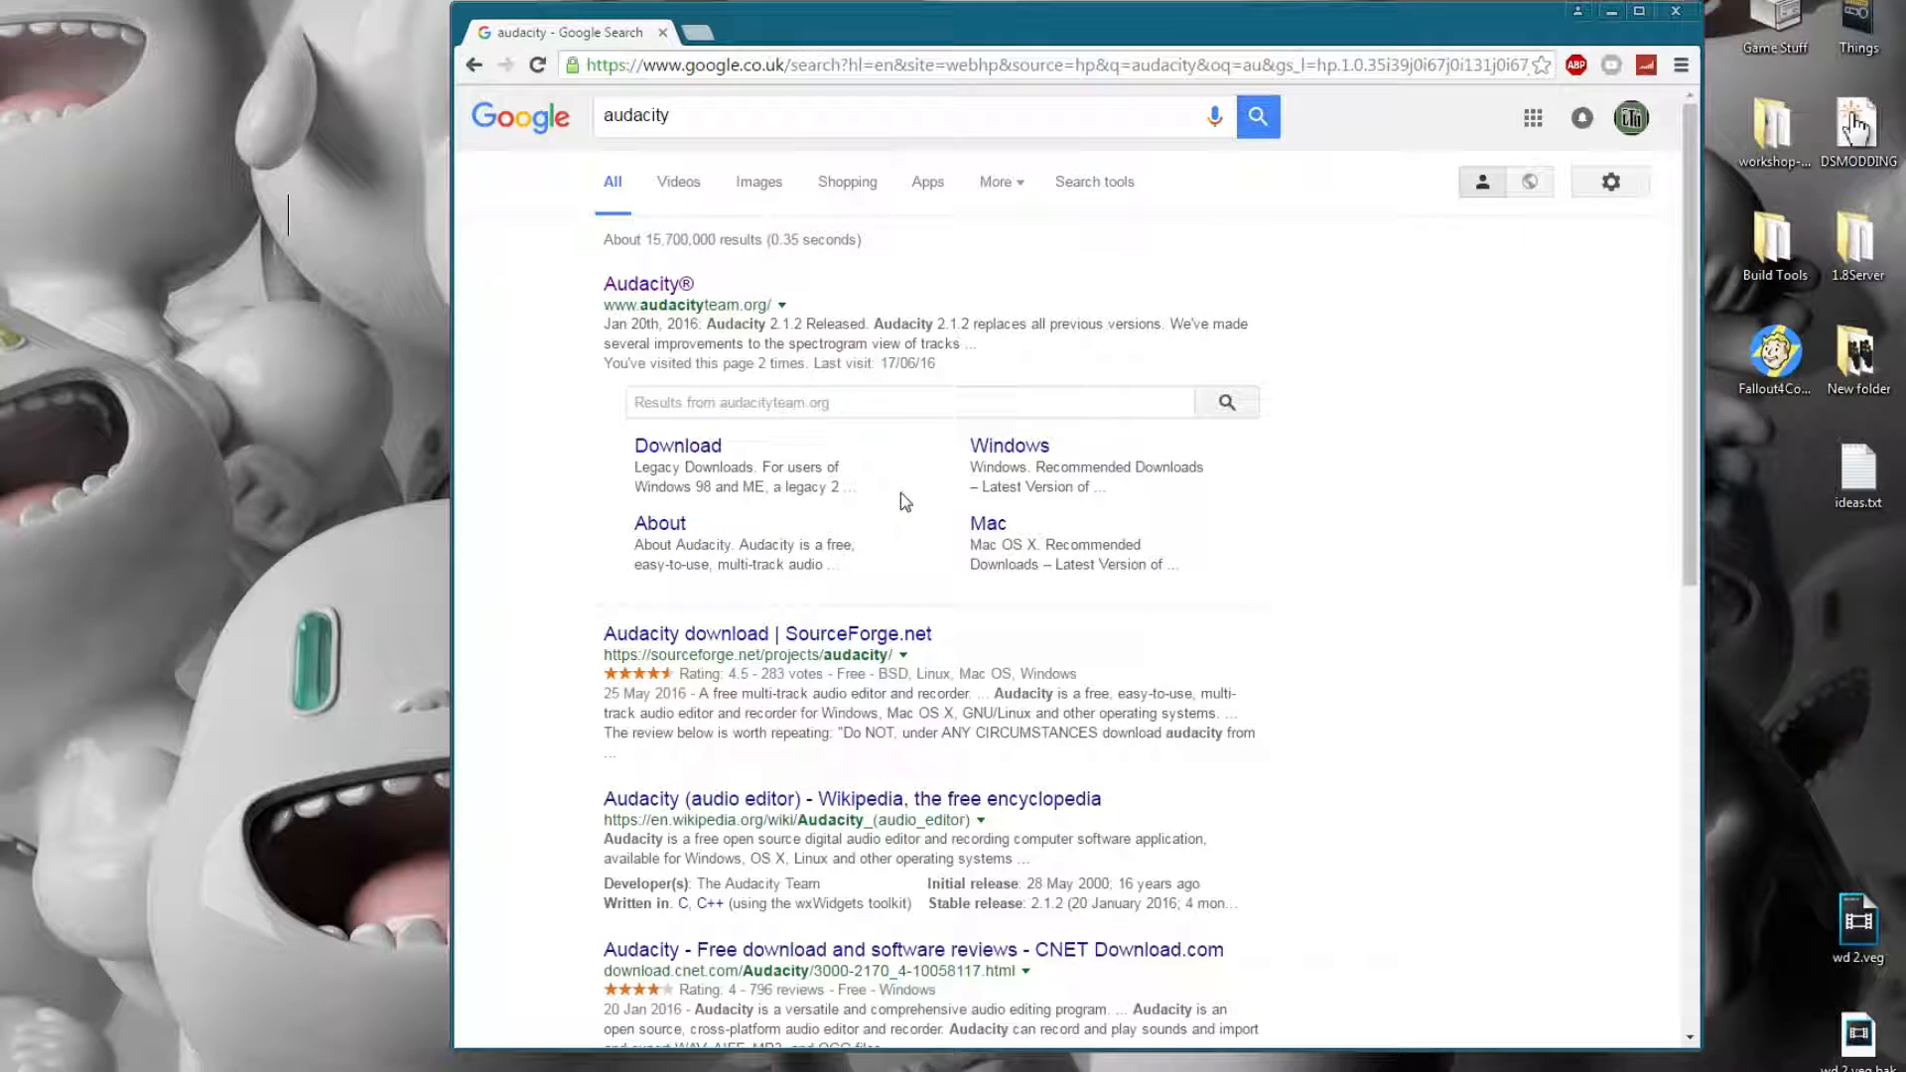
left_click(679, 289)
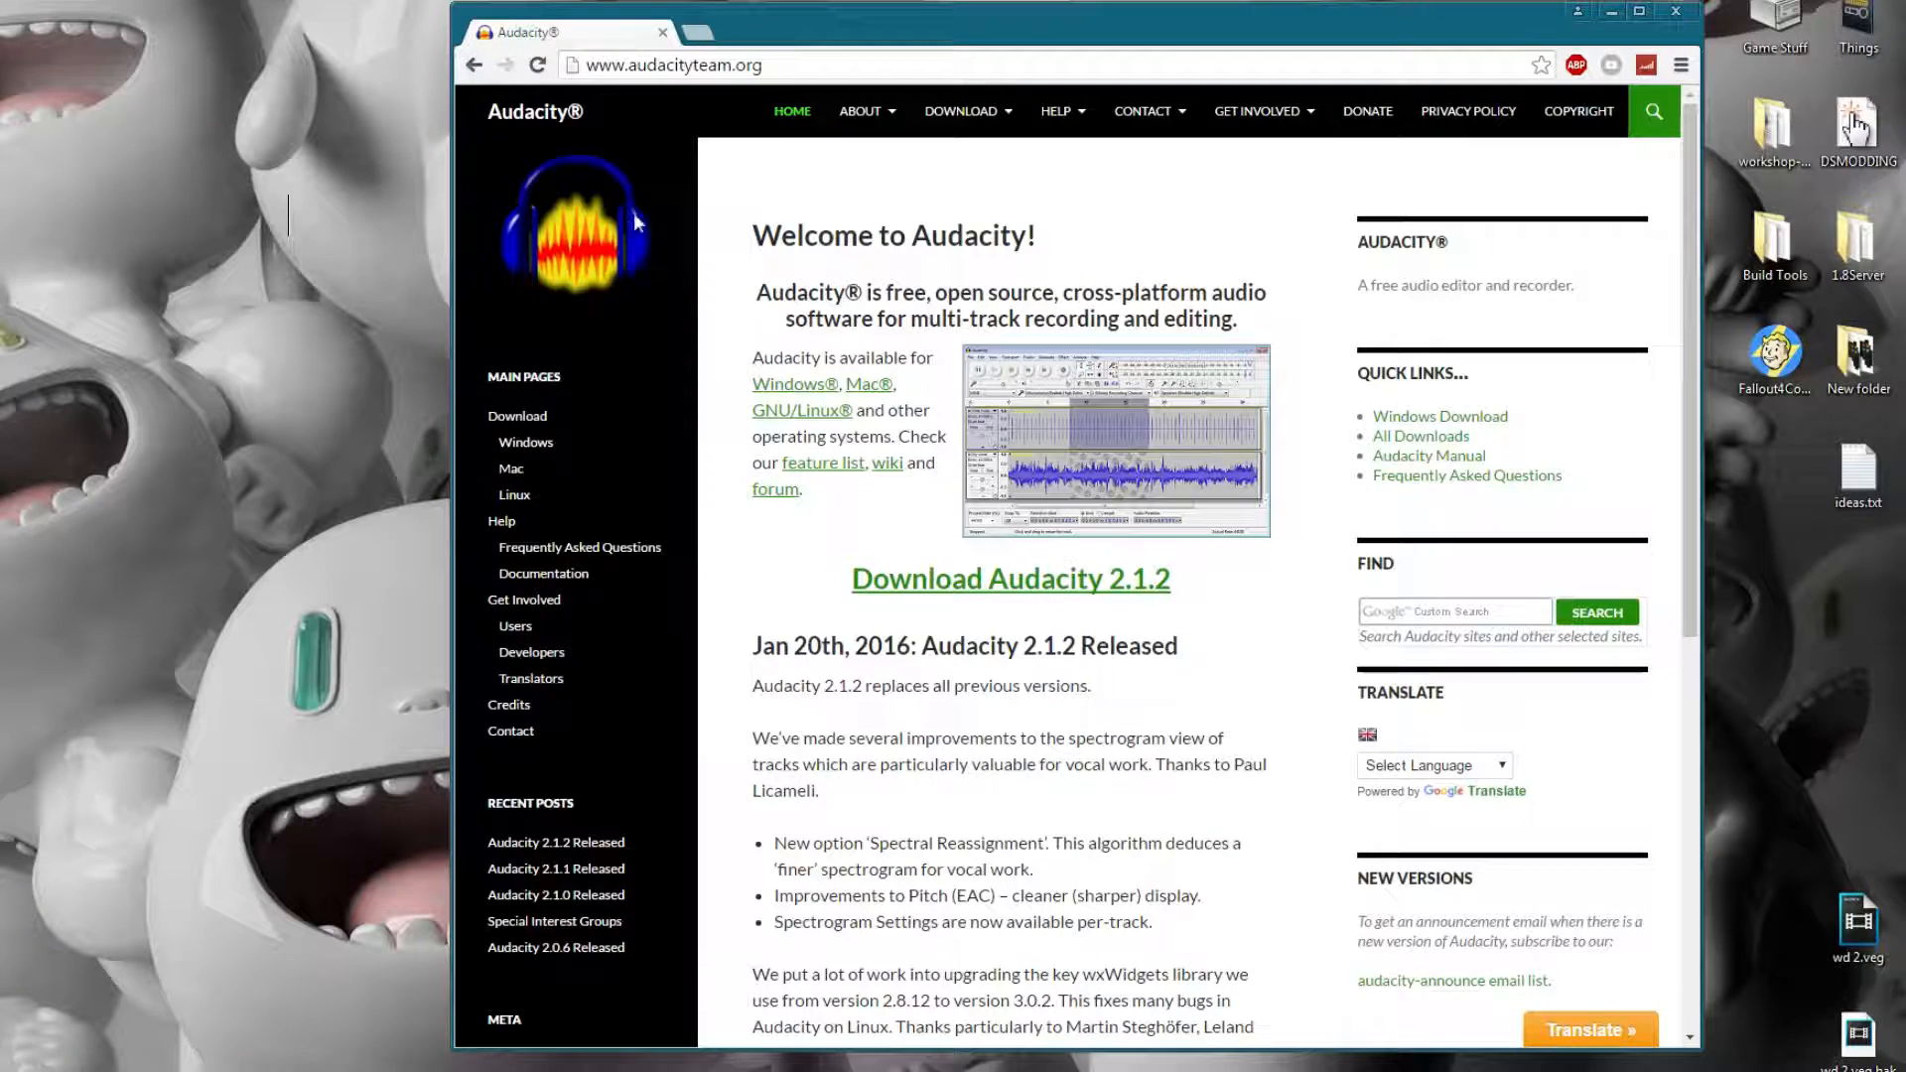
left_click(480, 65)
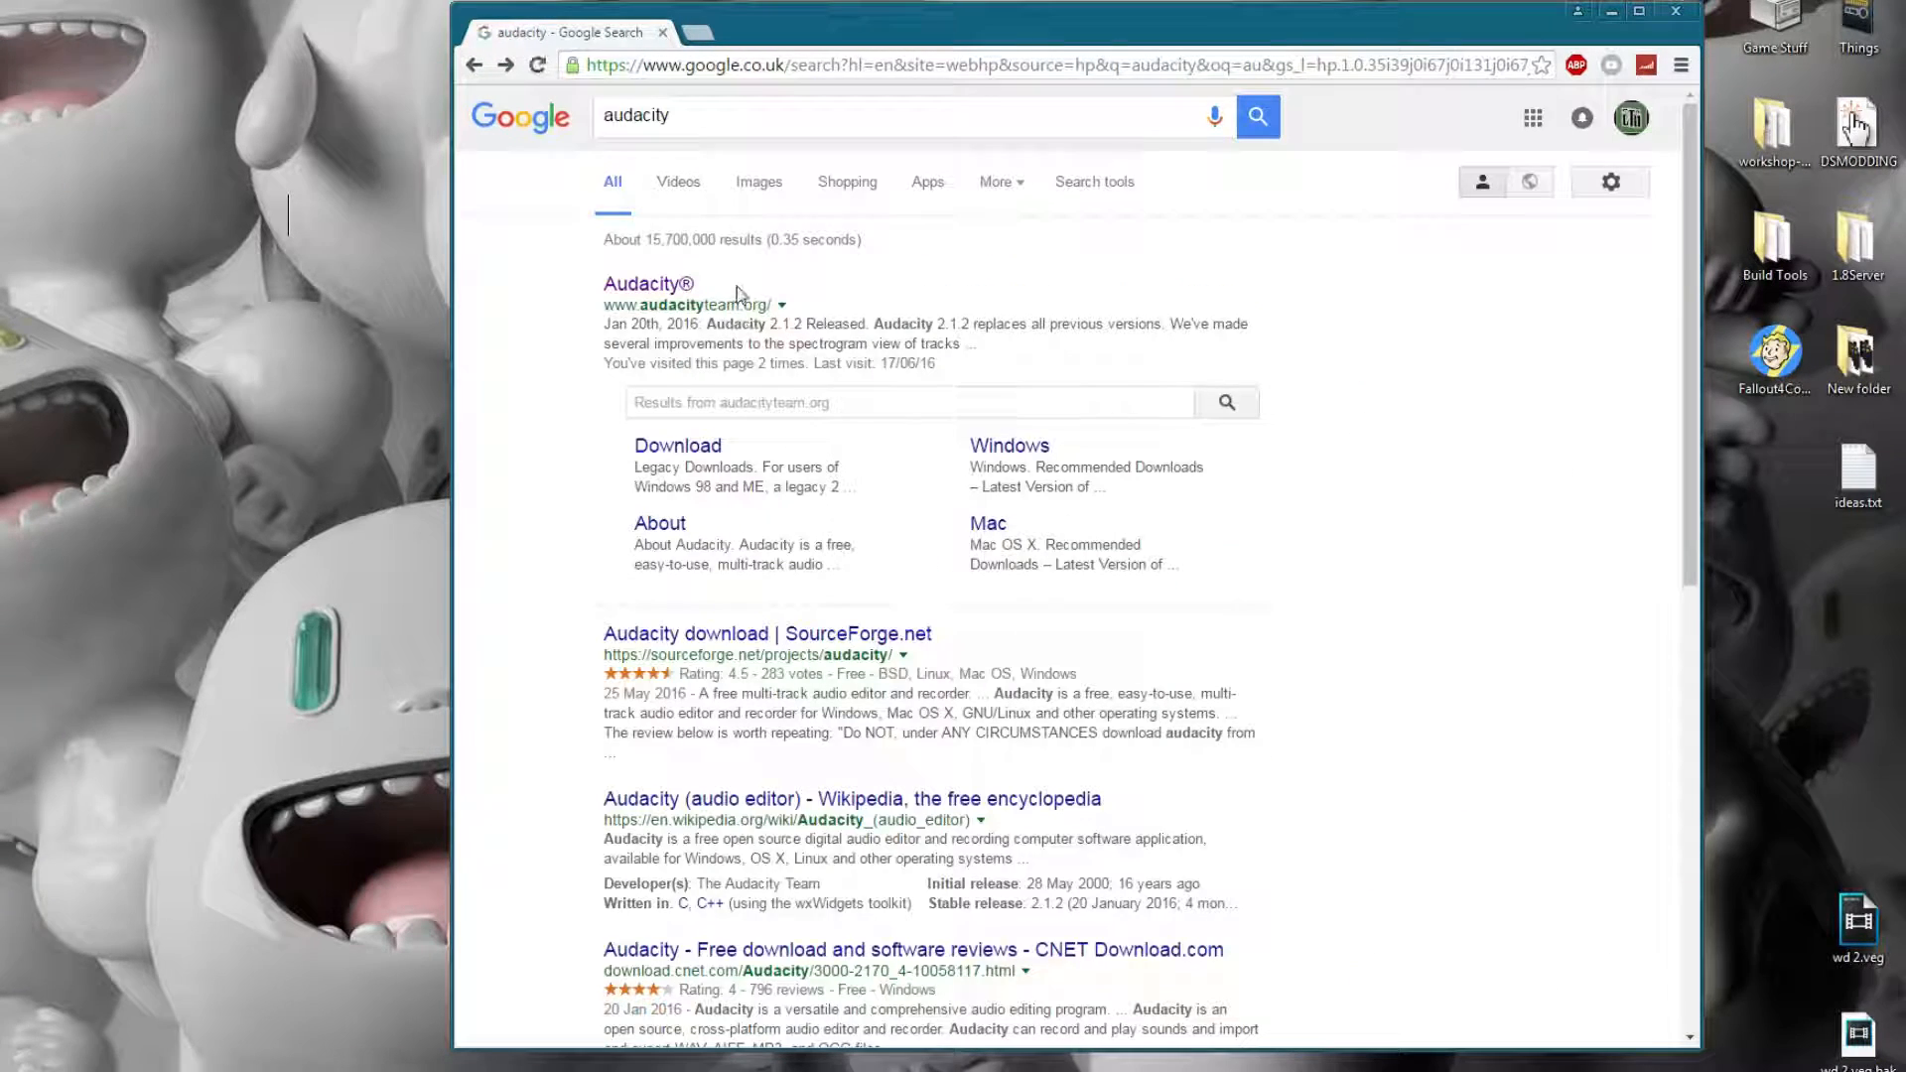
left_click(658, 289)
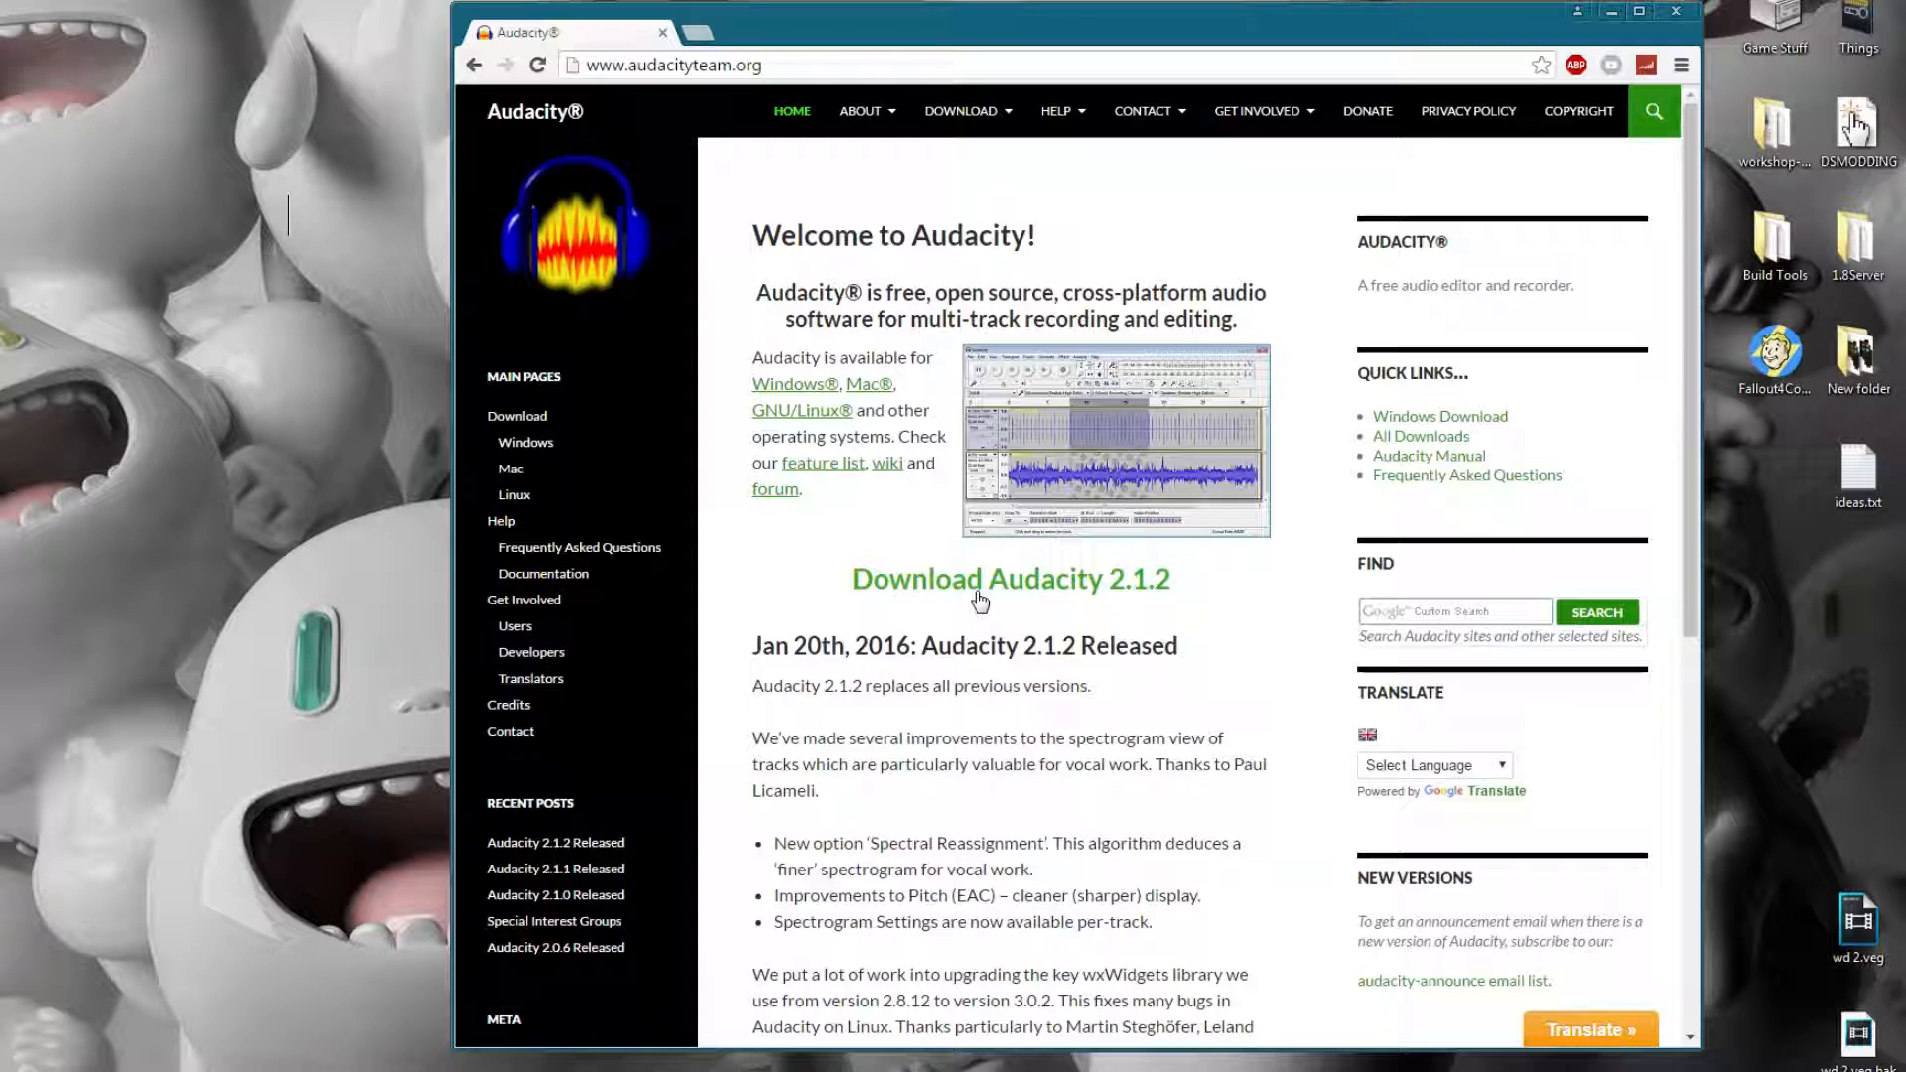
left_click(980, 600)
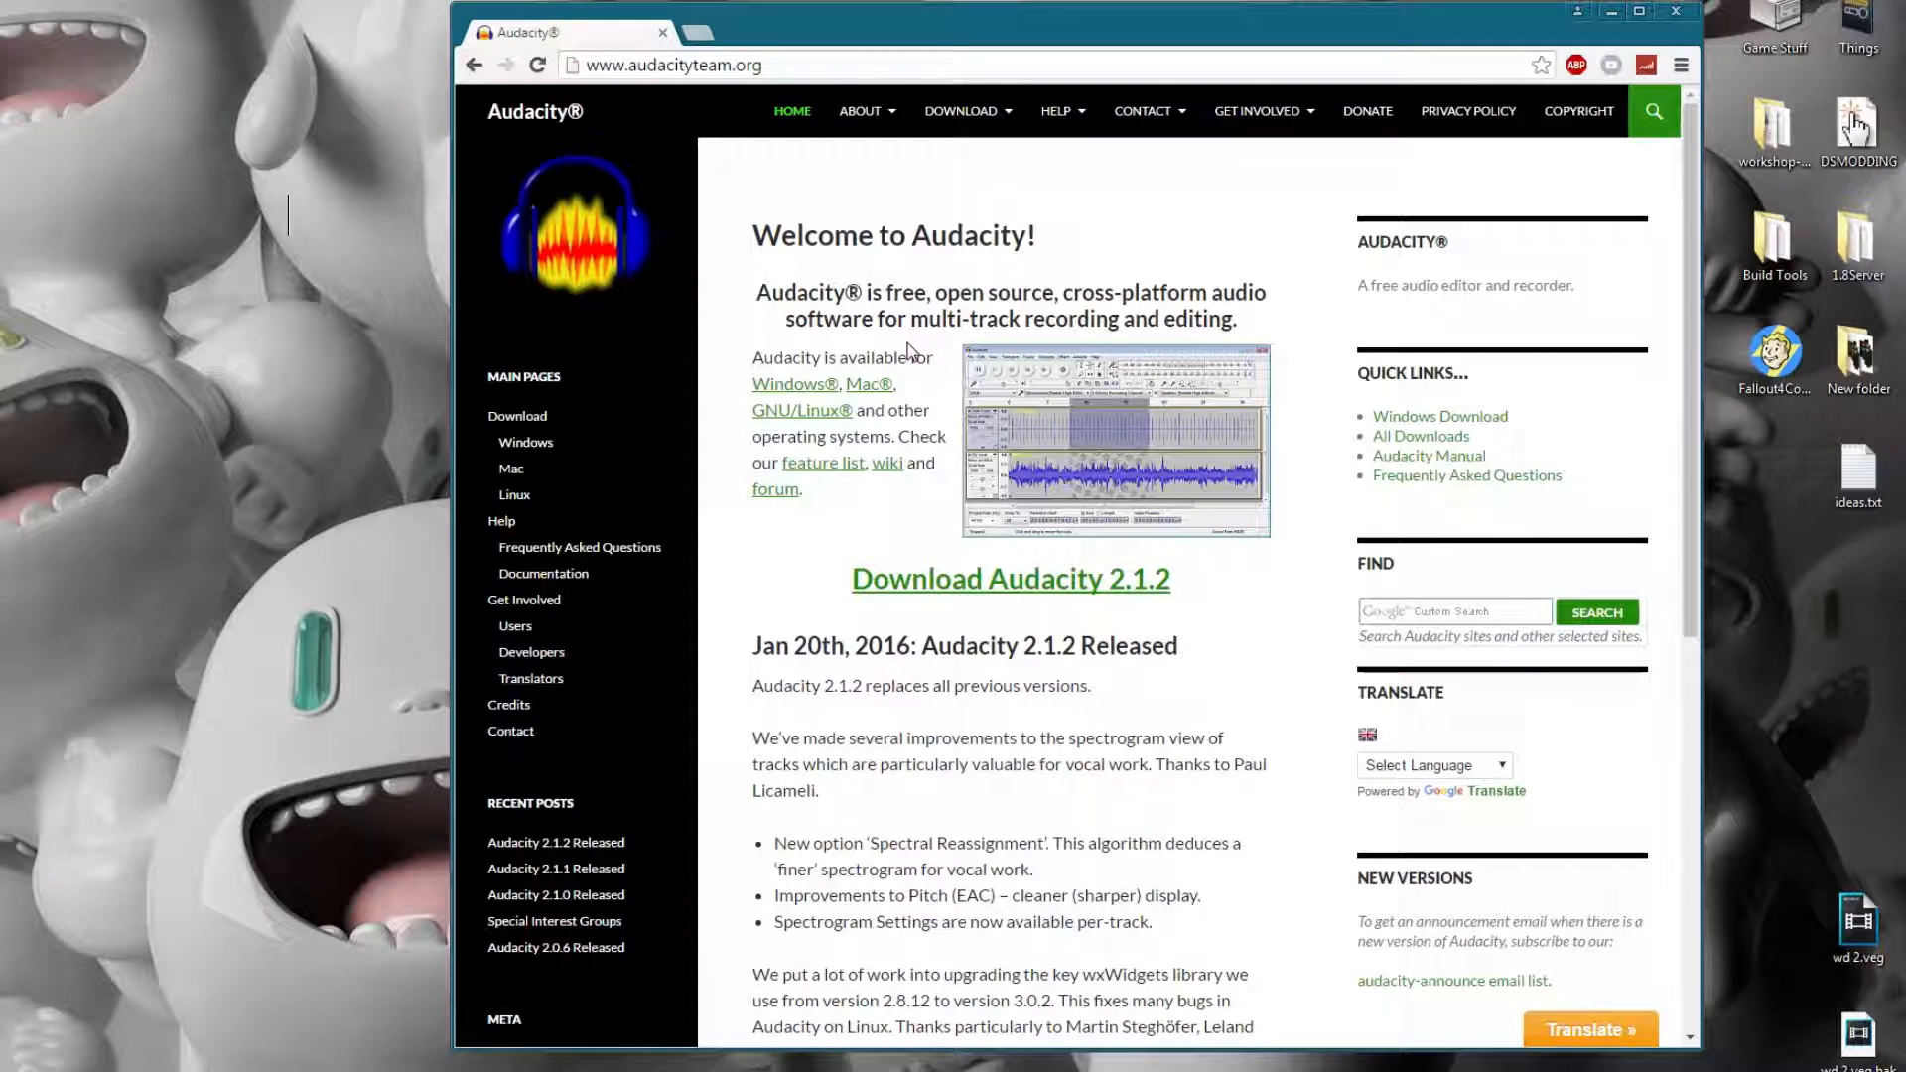
Minimize the browser, switch to Audacity and reposition its window on the desktop.
left_click(1610, 12)
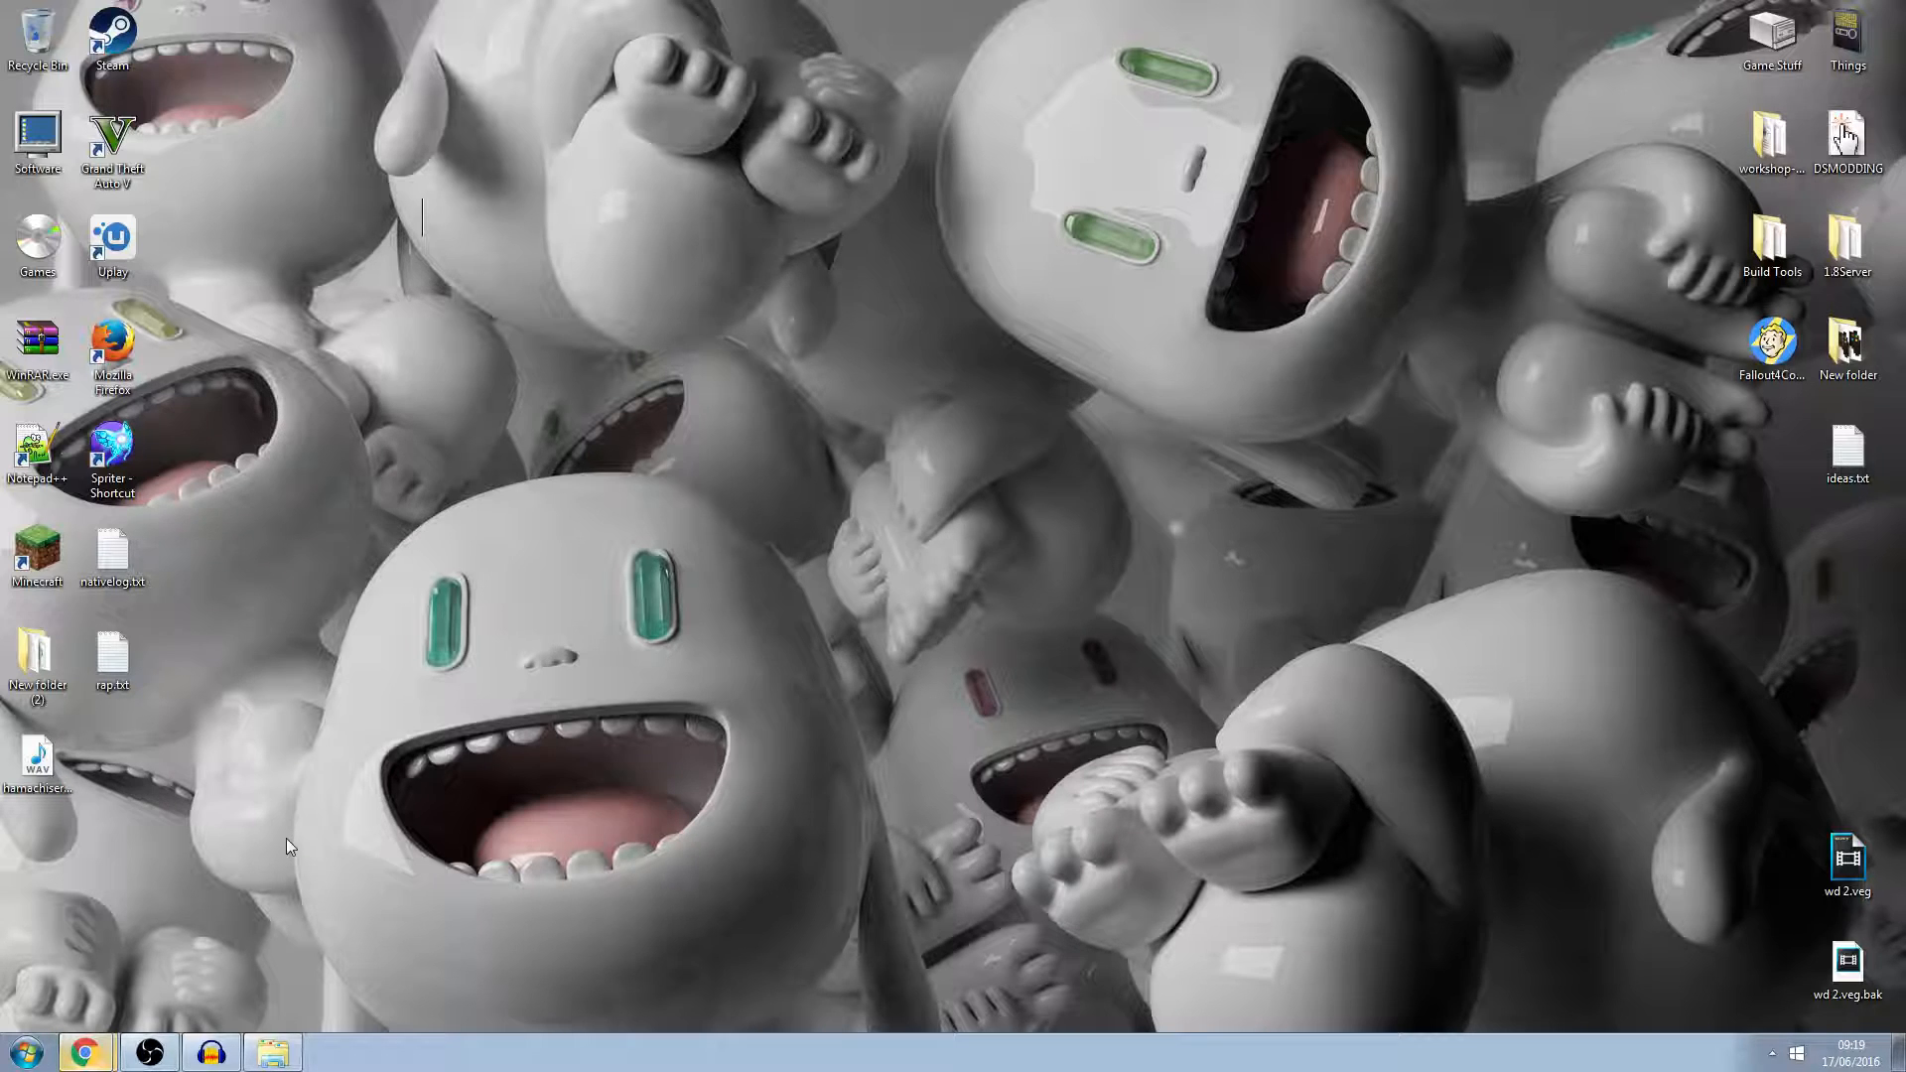
left_click(211, 1052)
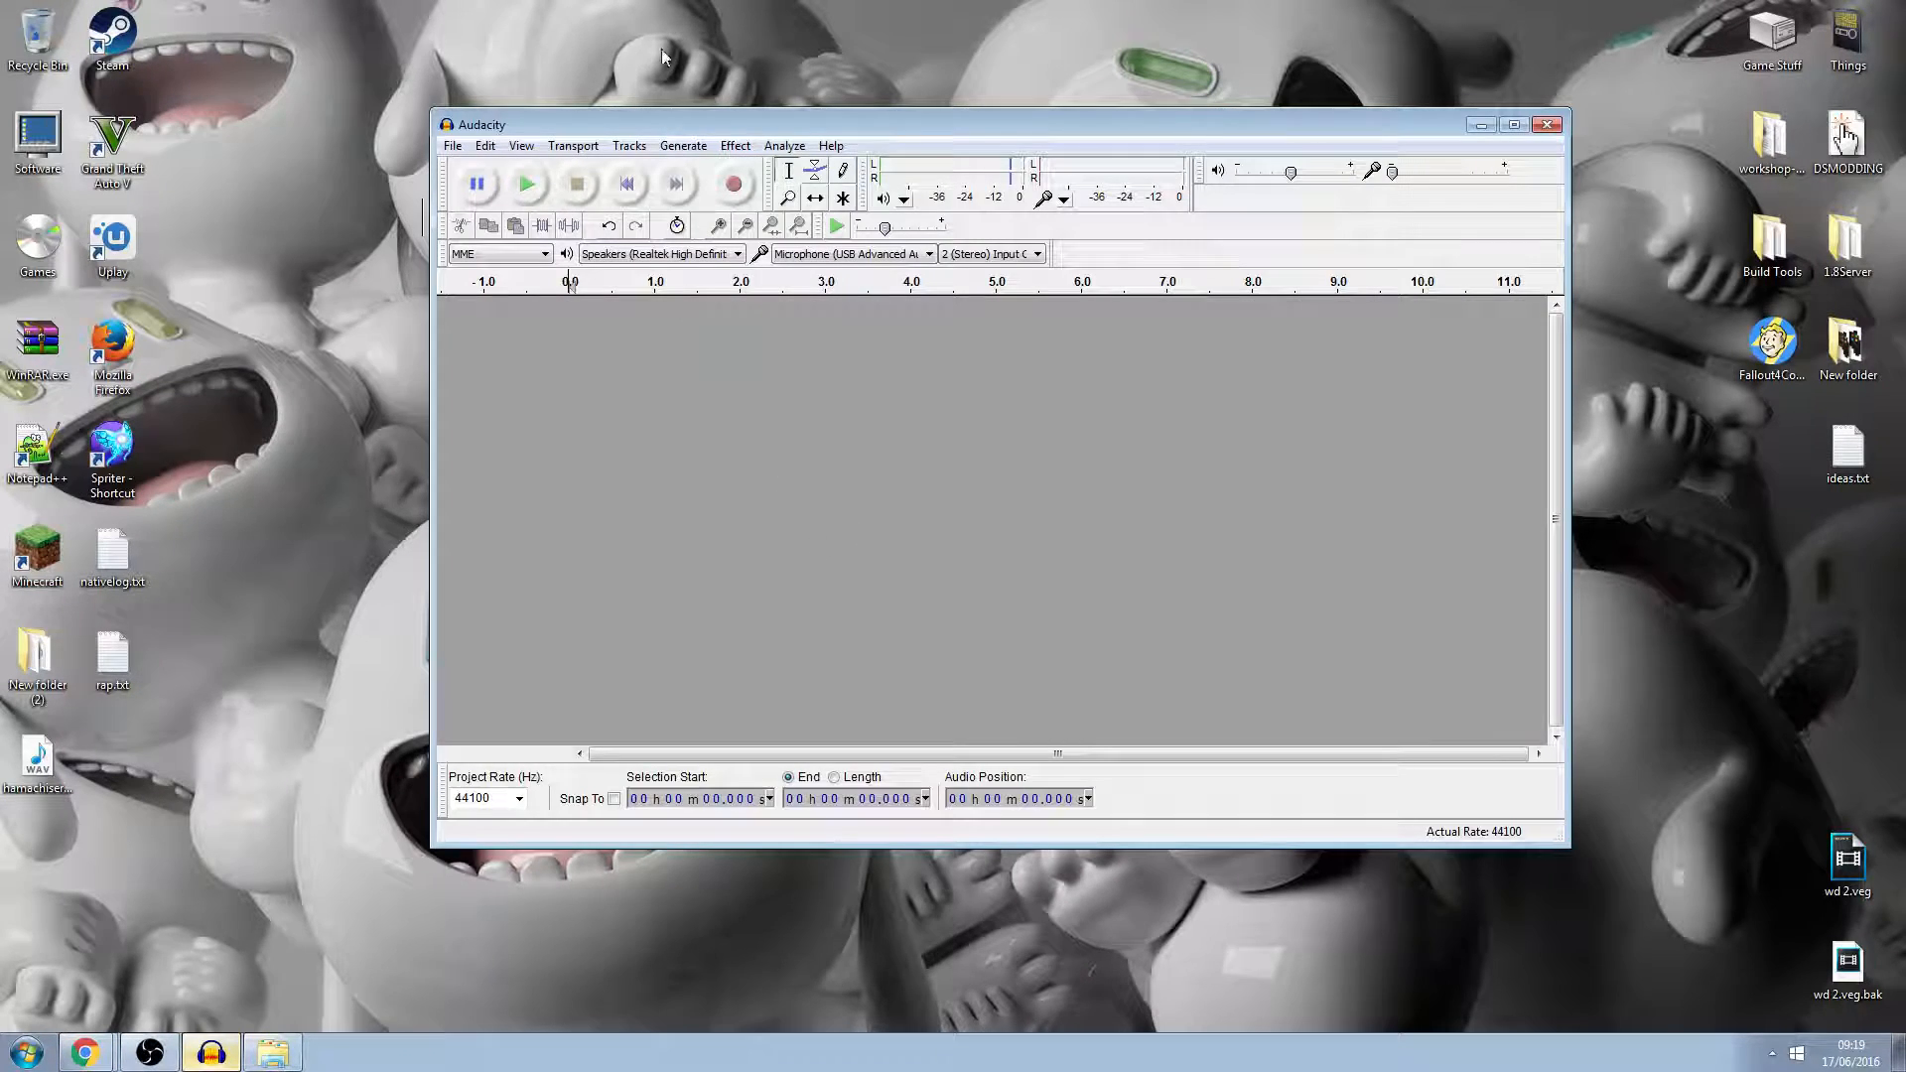
left_click_drag(715, 126, 723, 136)
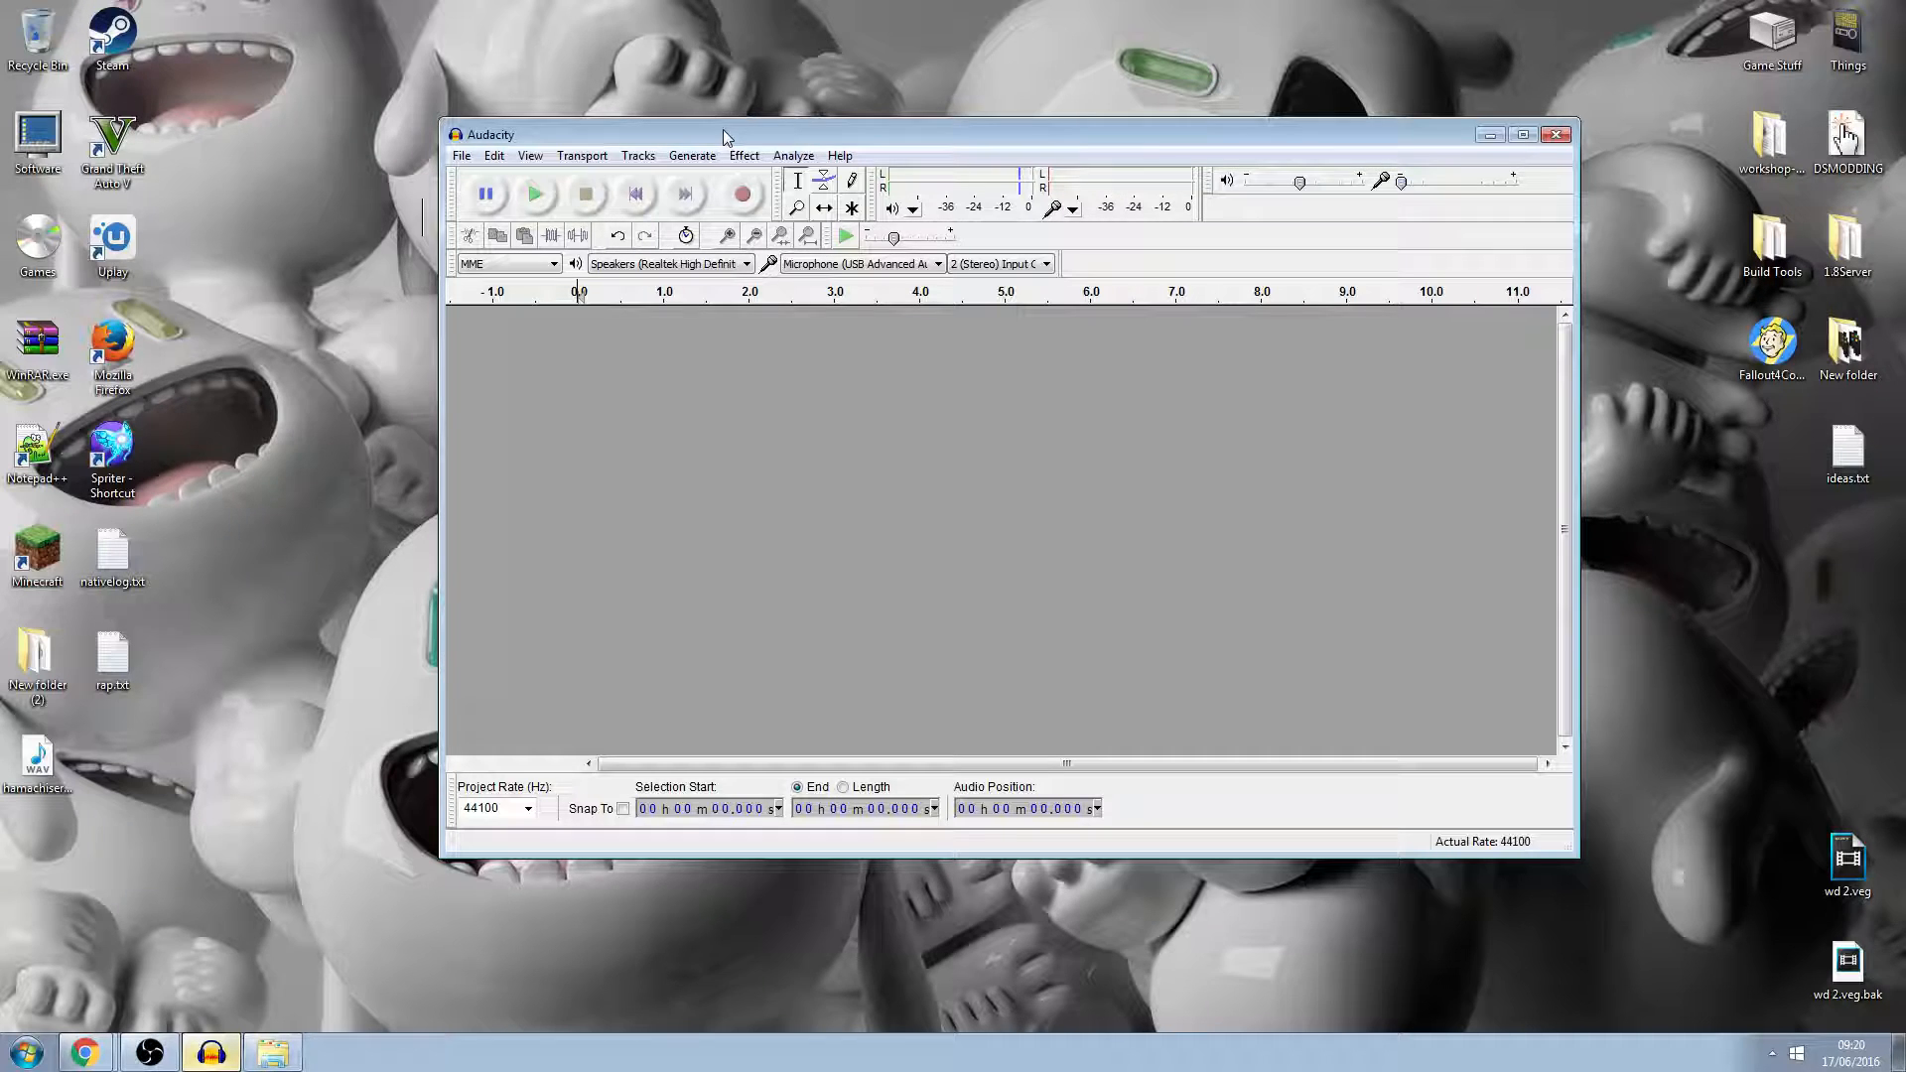
left_click_drag(723, 136, 737, 151)
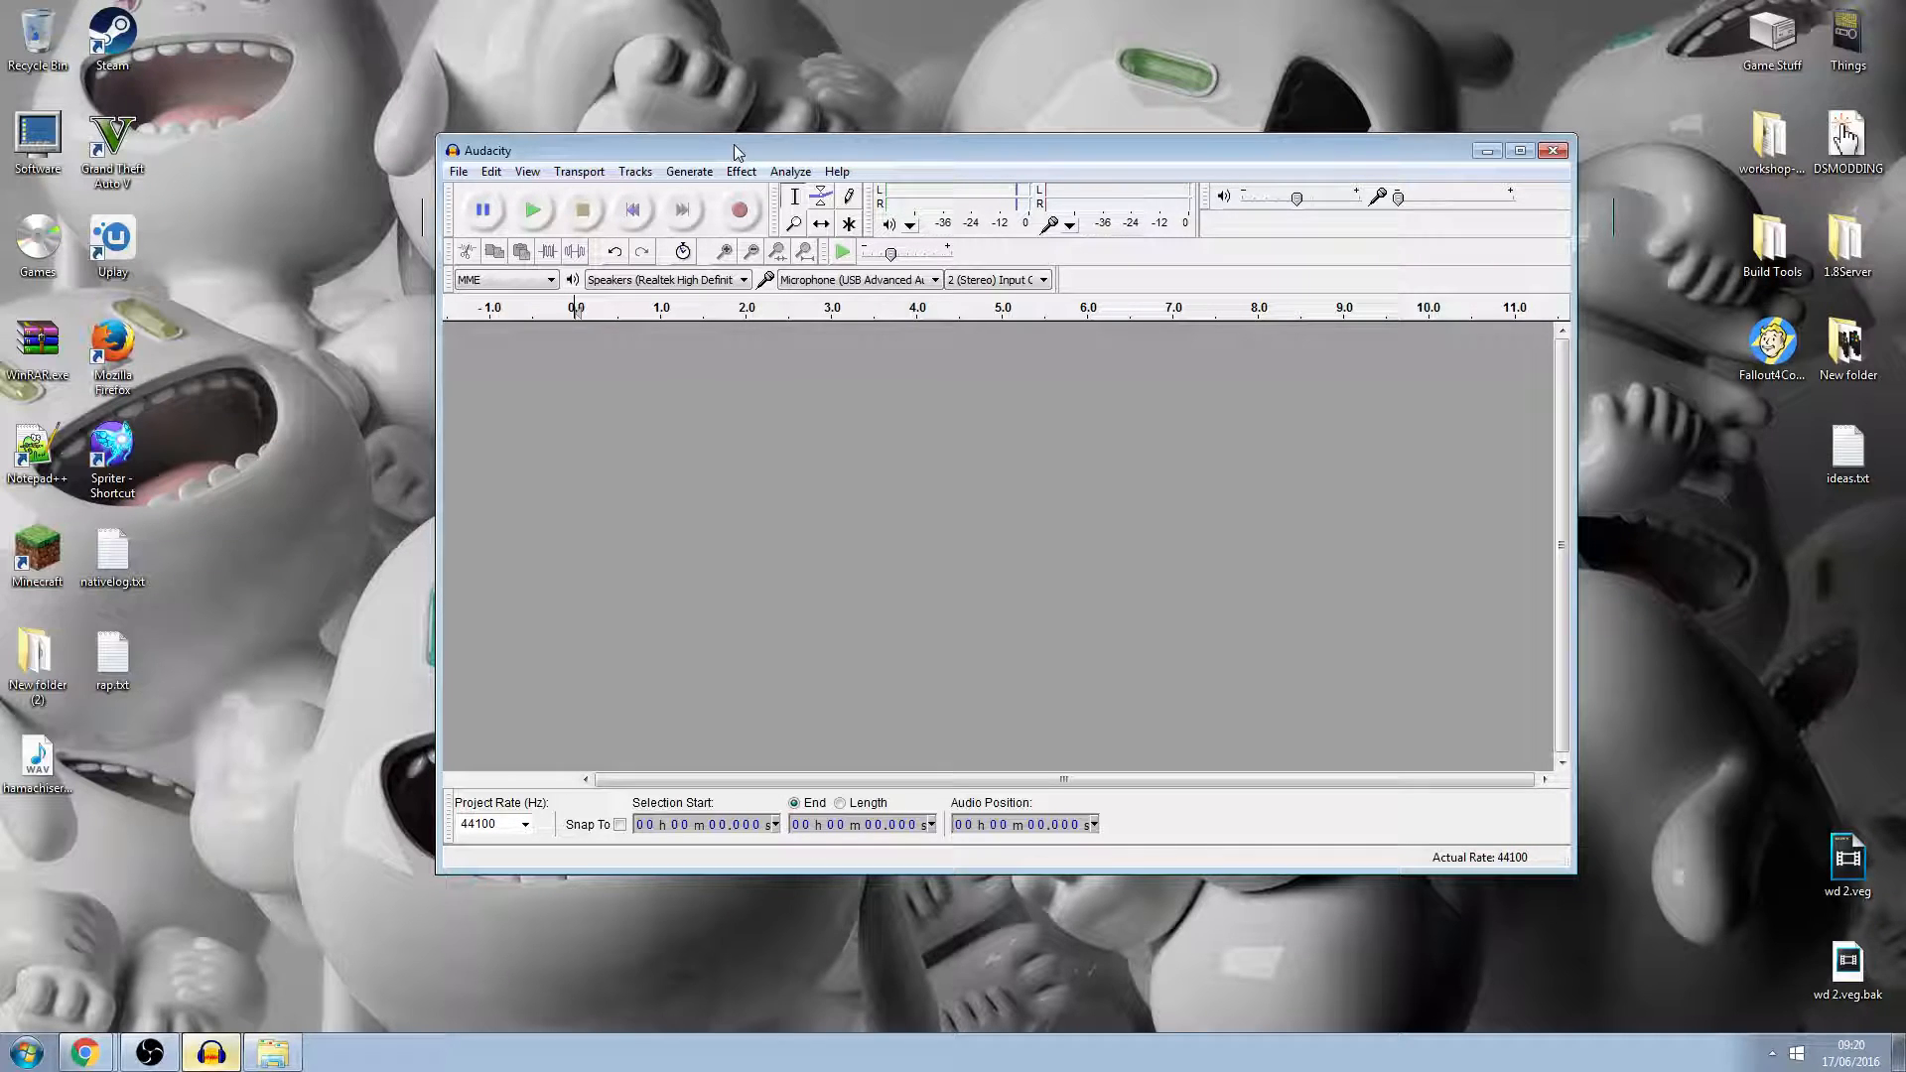
mouse_move(735, 150)
left_mouse_down()
mouse_move(754, 158)
mouse_move(731, 138)
left_mouse_up()
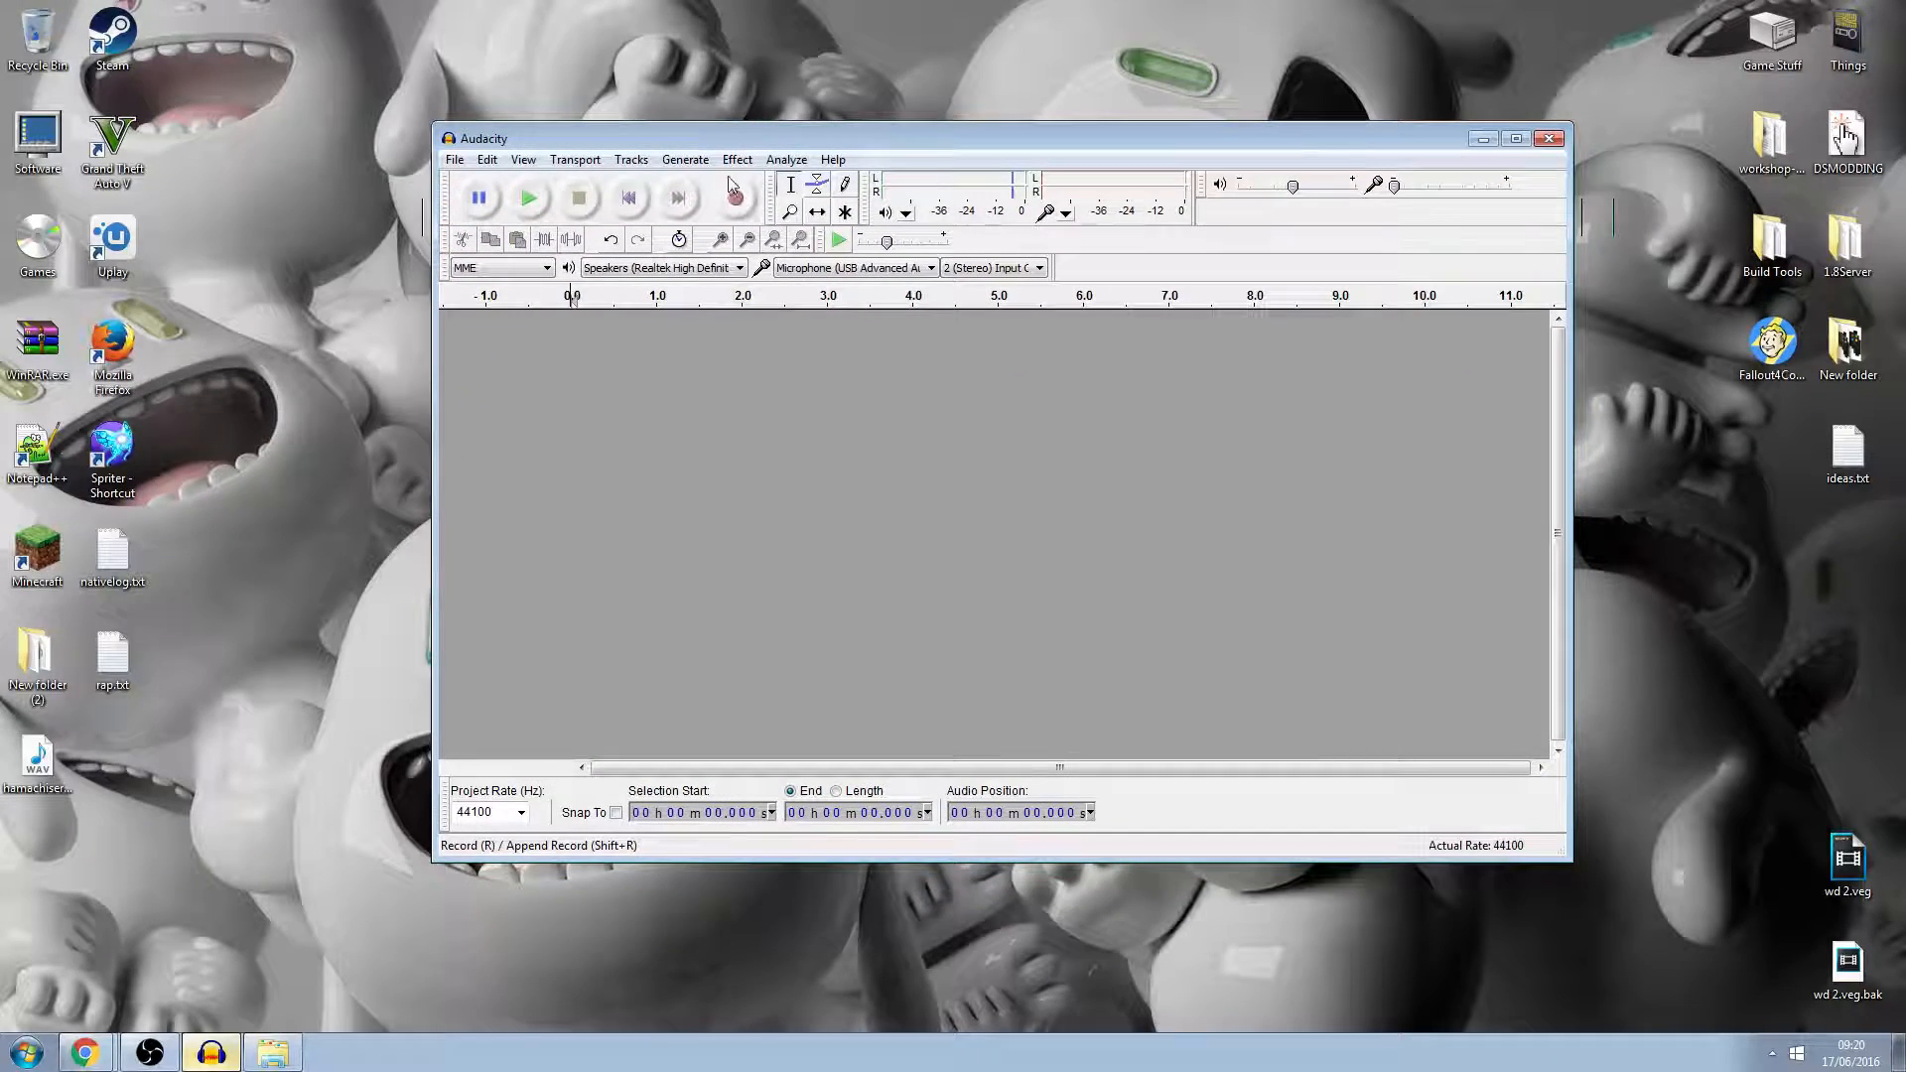
left_click(736, 160)
mouse_move(695, 163)
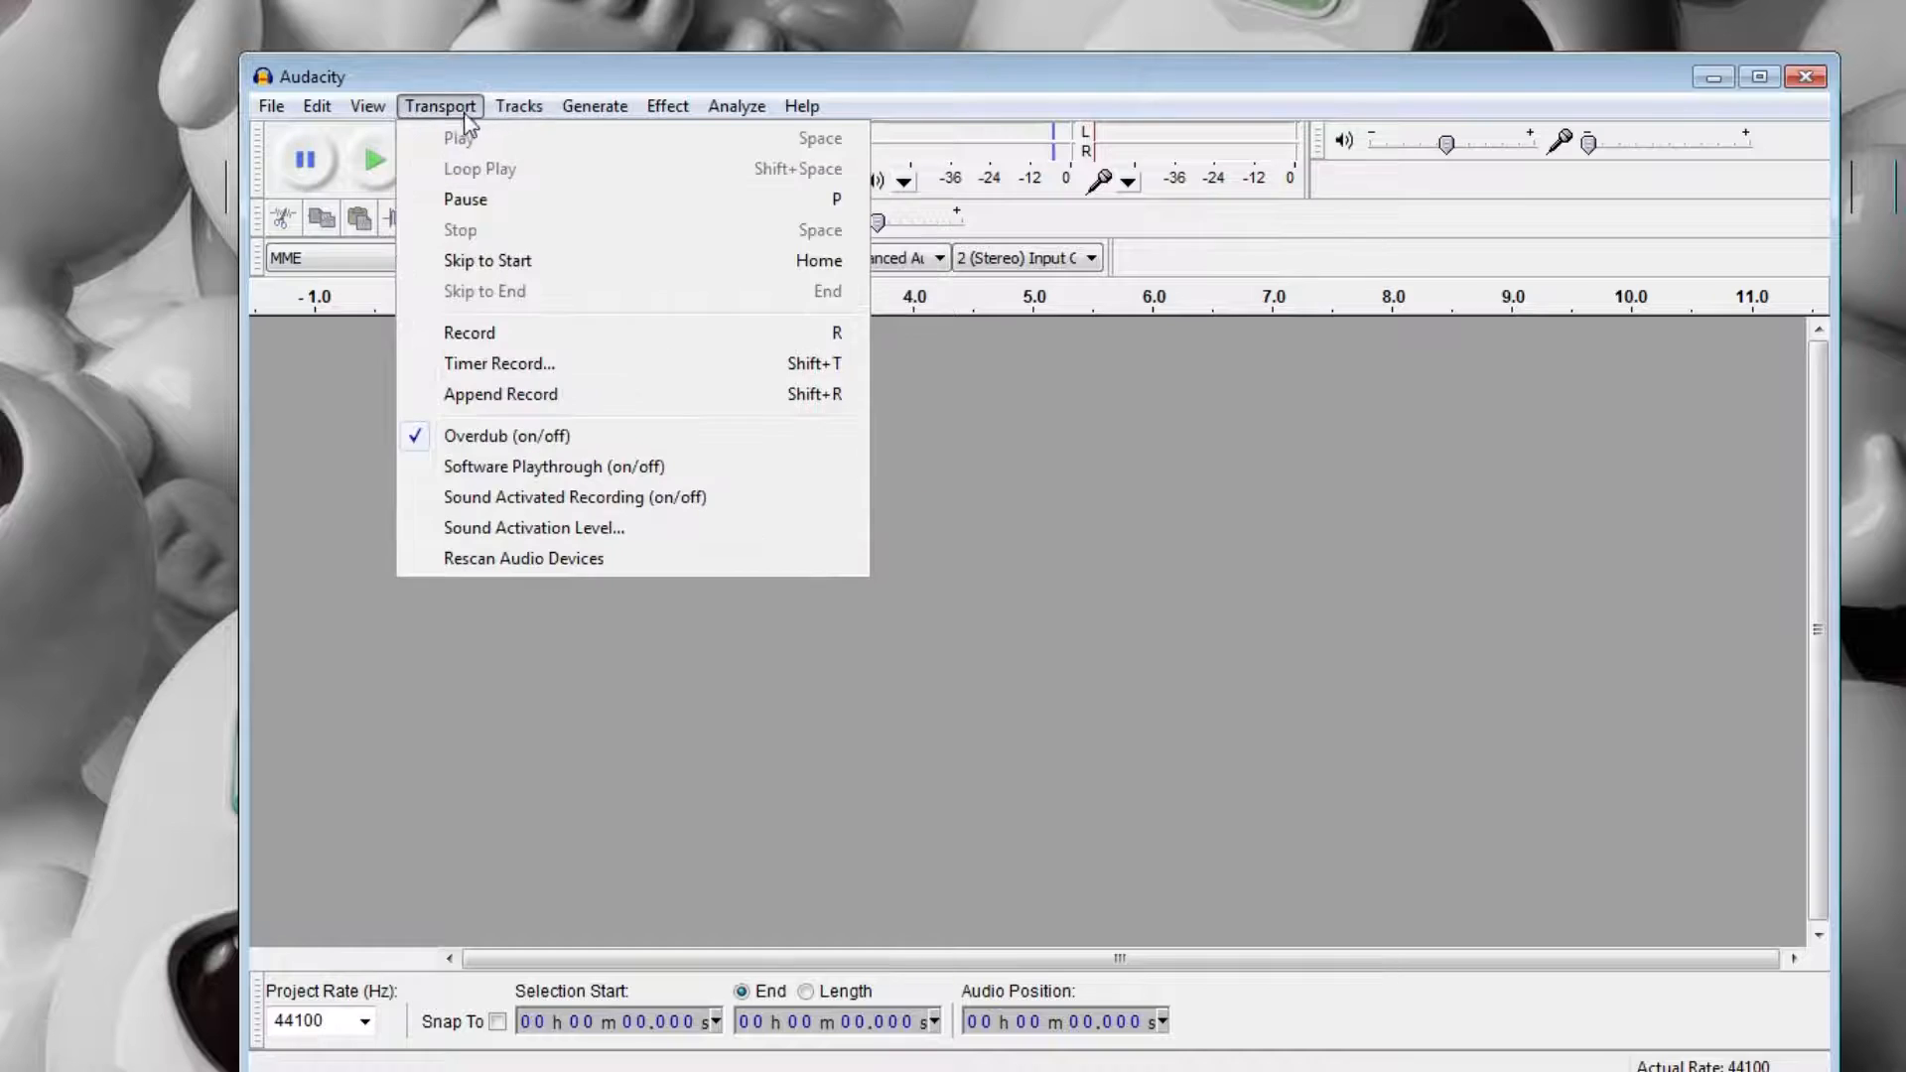
mouse_move(507, 155)
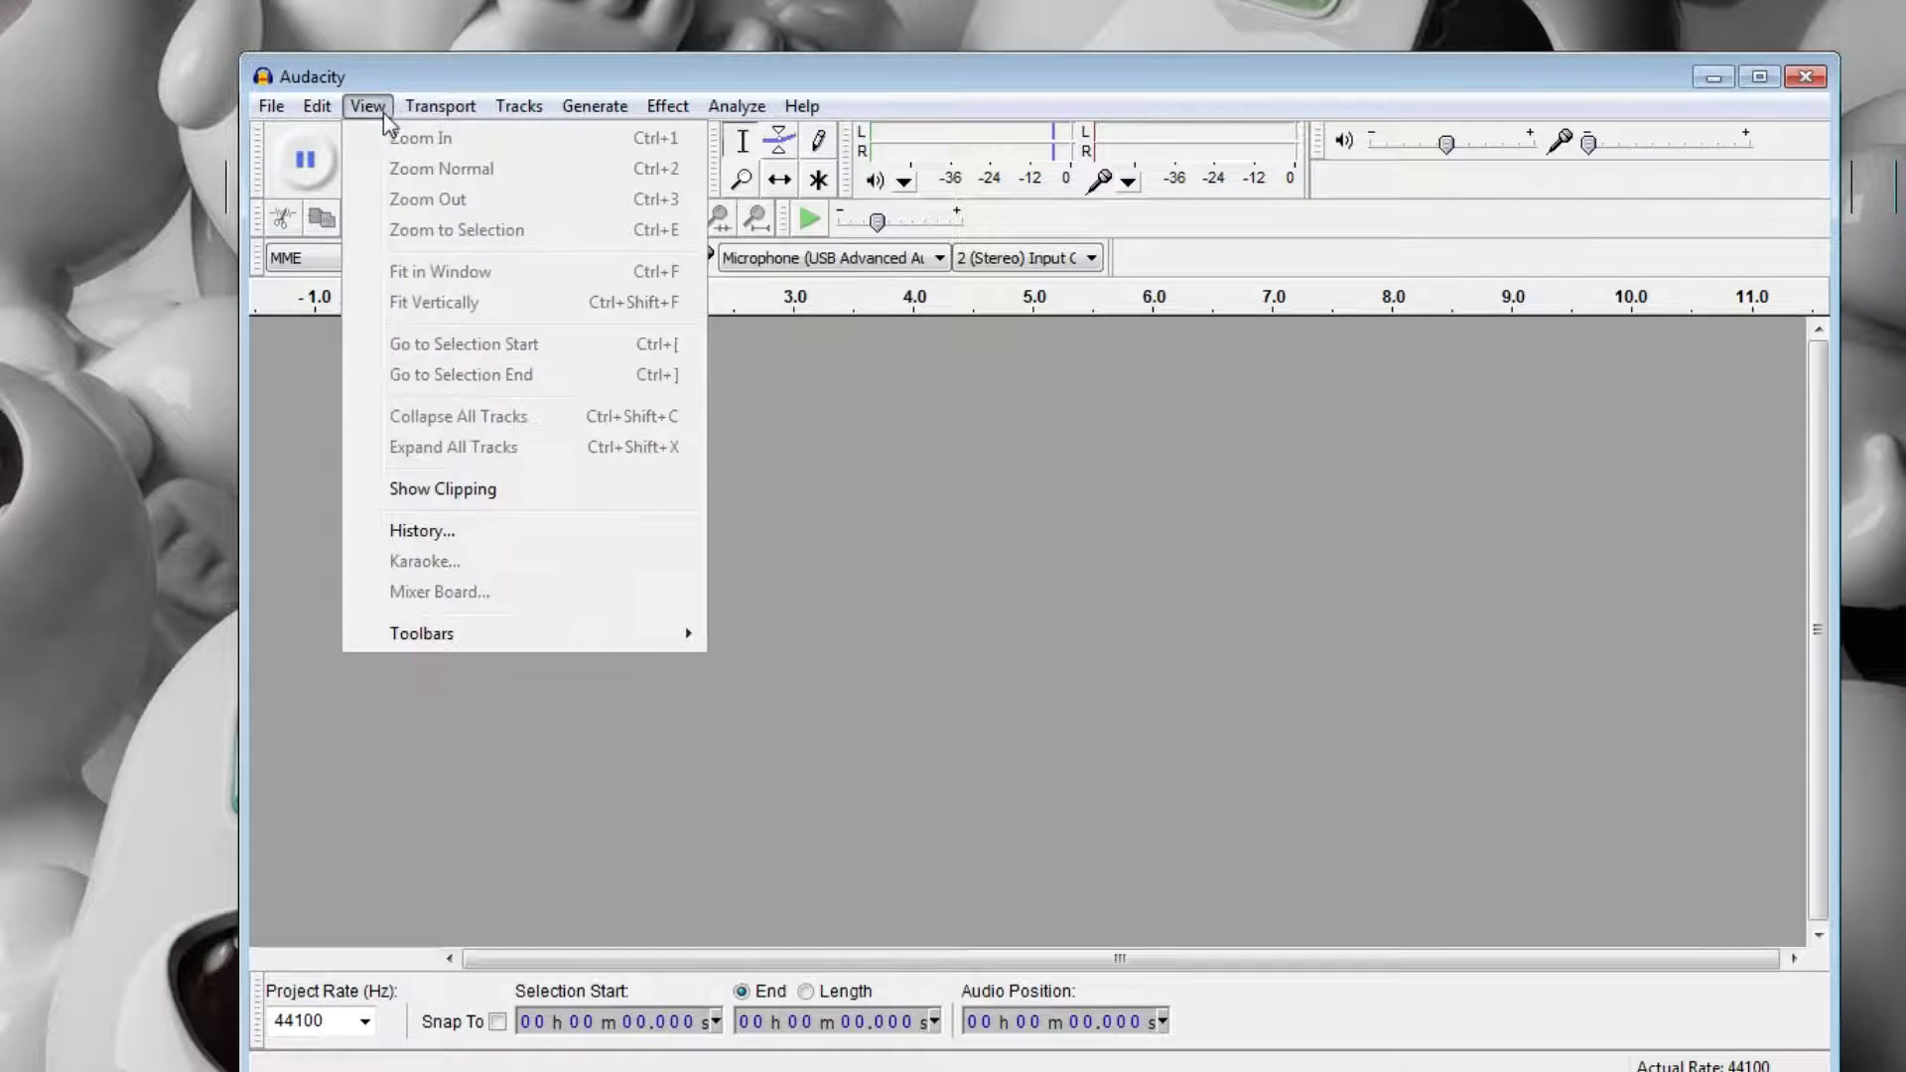
mouse_move(799, 112)
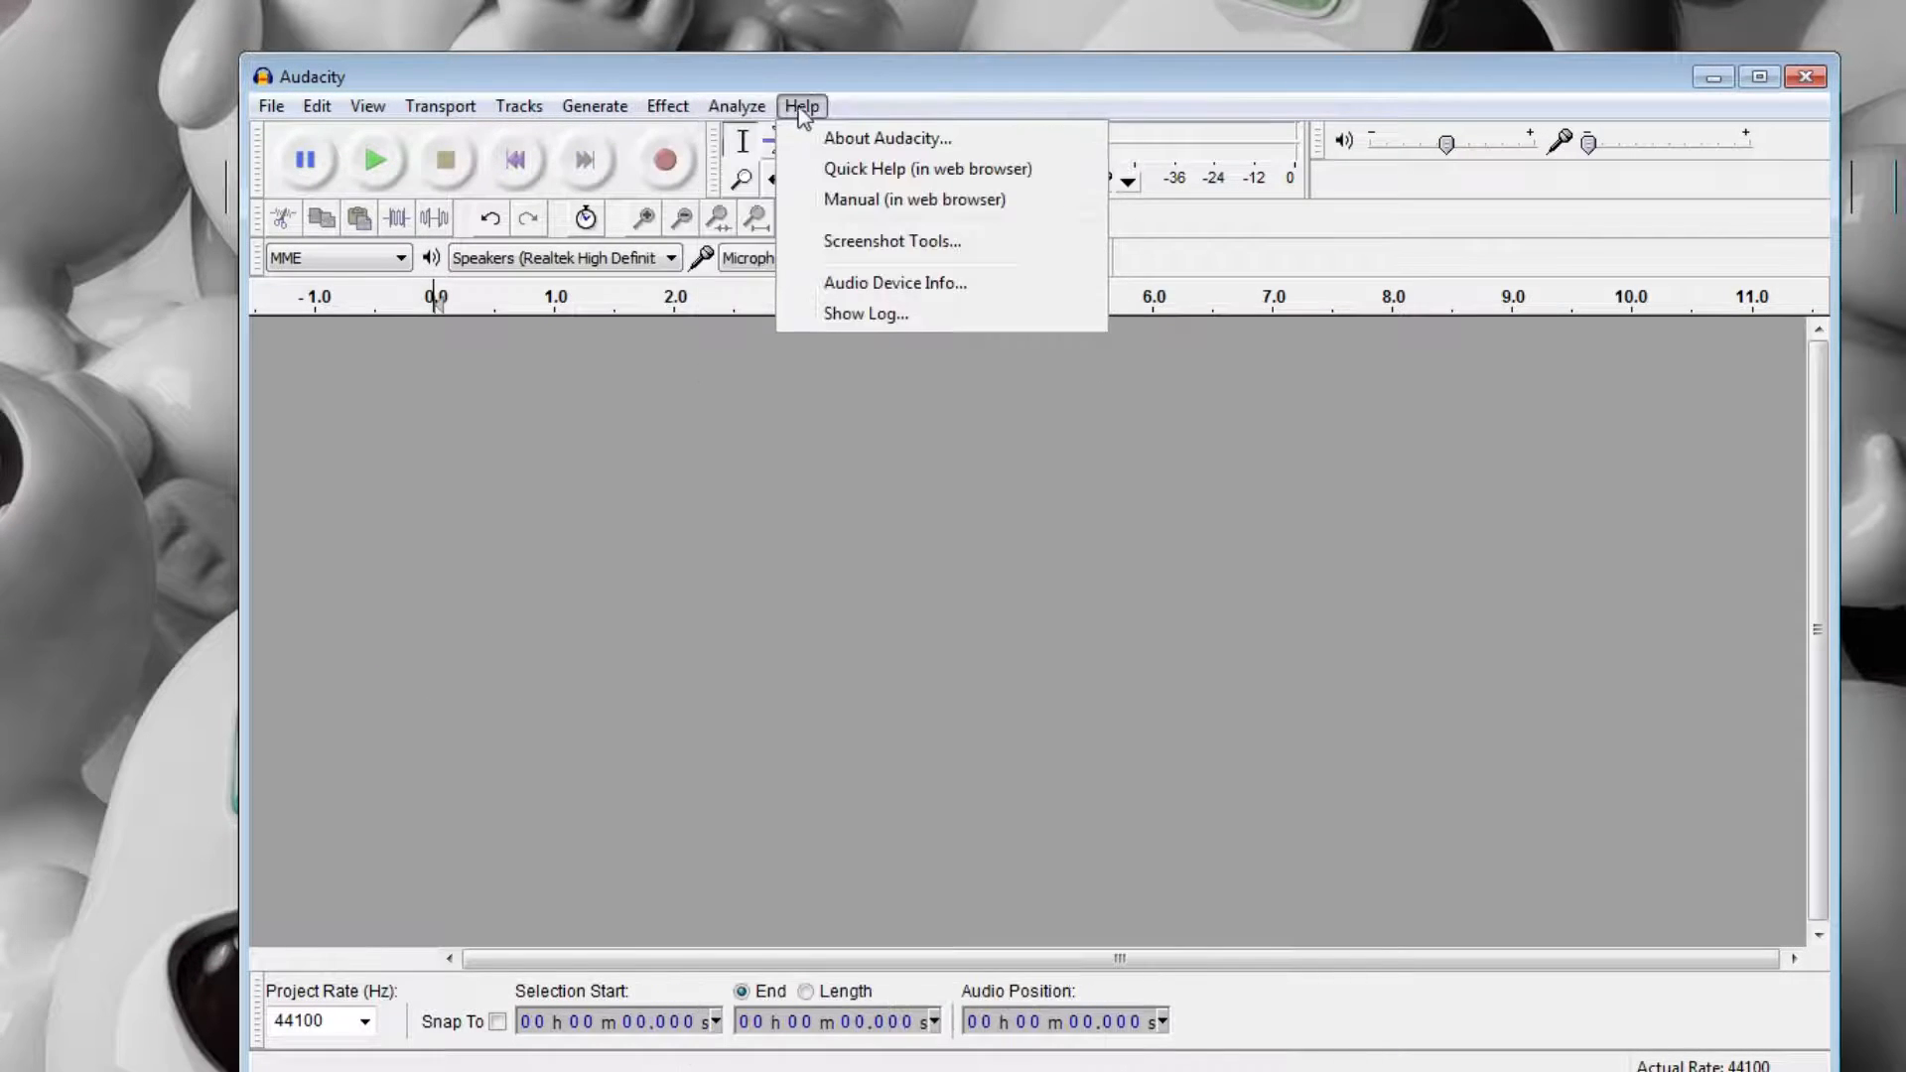
left_click(1191, 14)
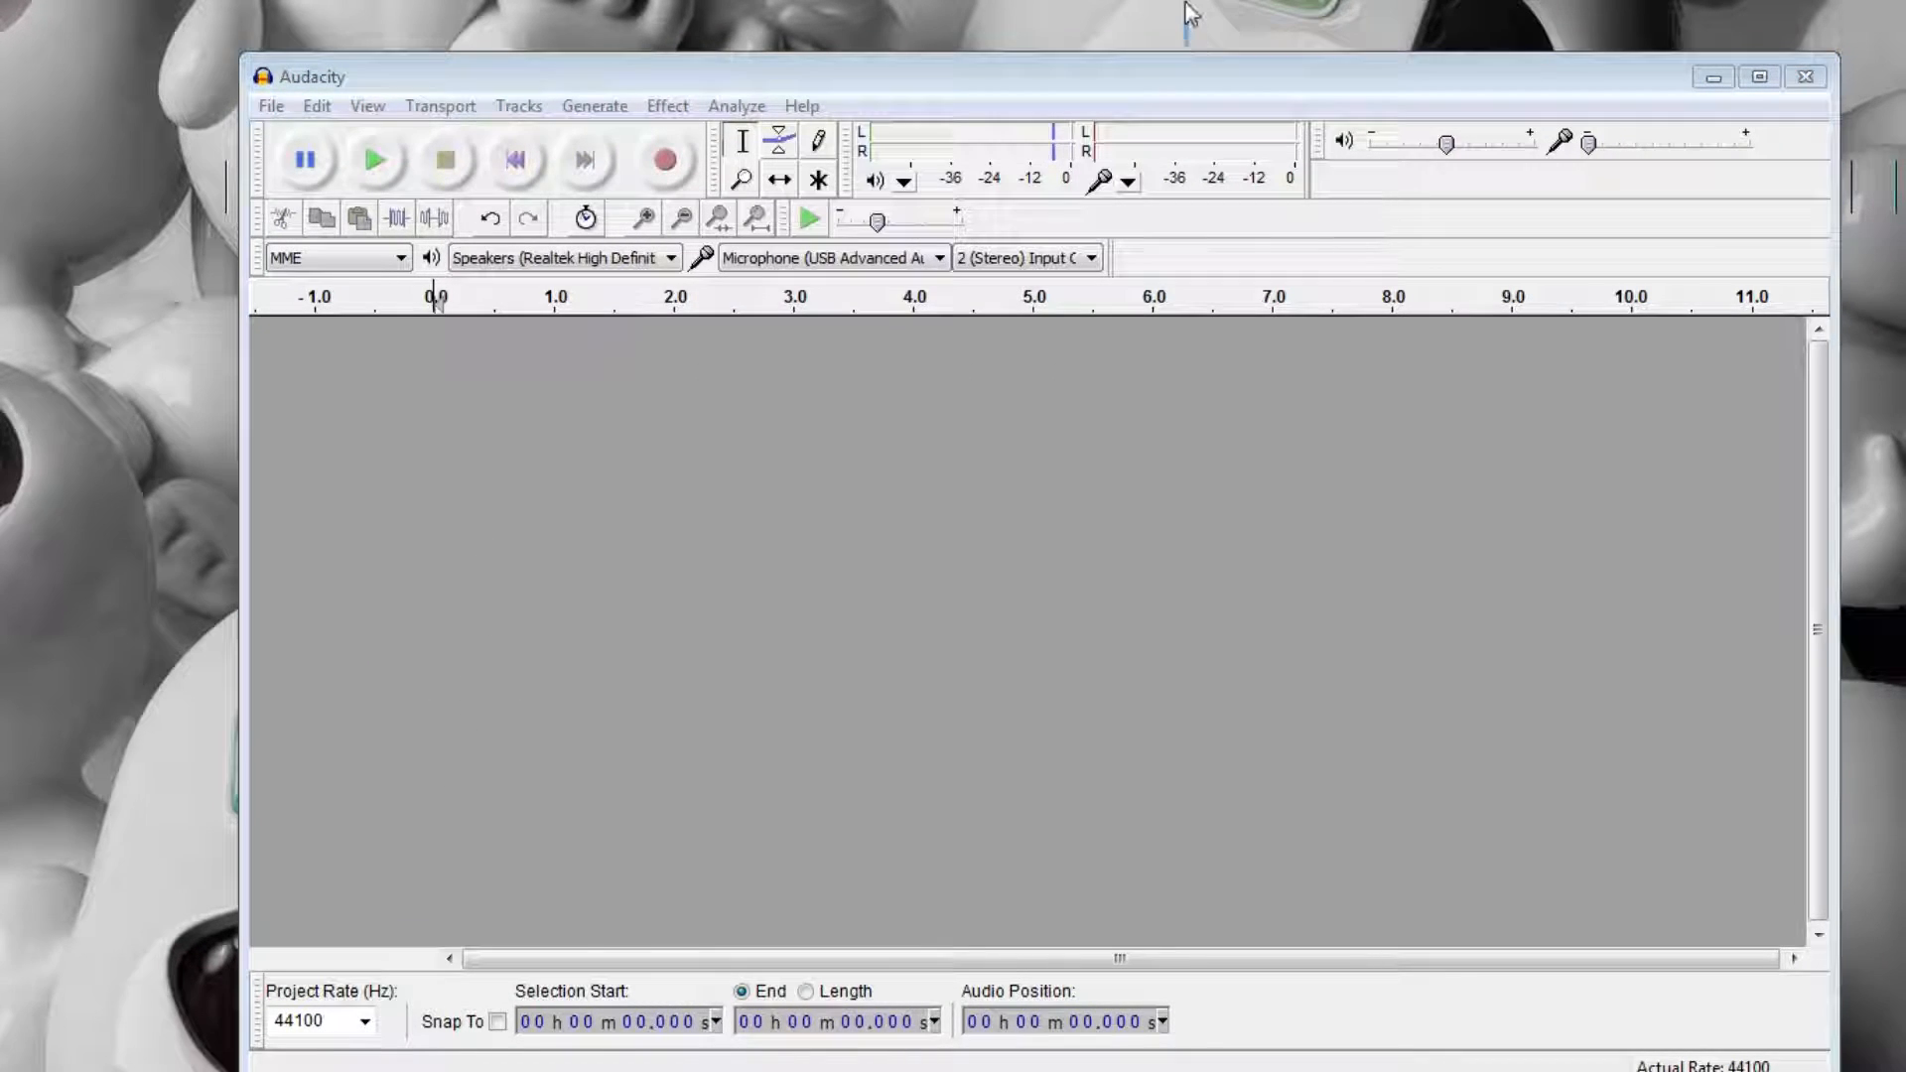
left_click_drag(1183, 83, 1165, 46)
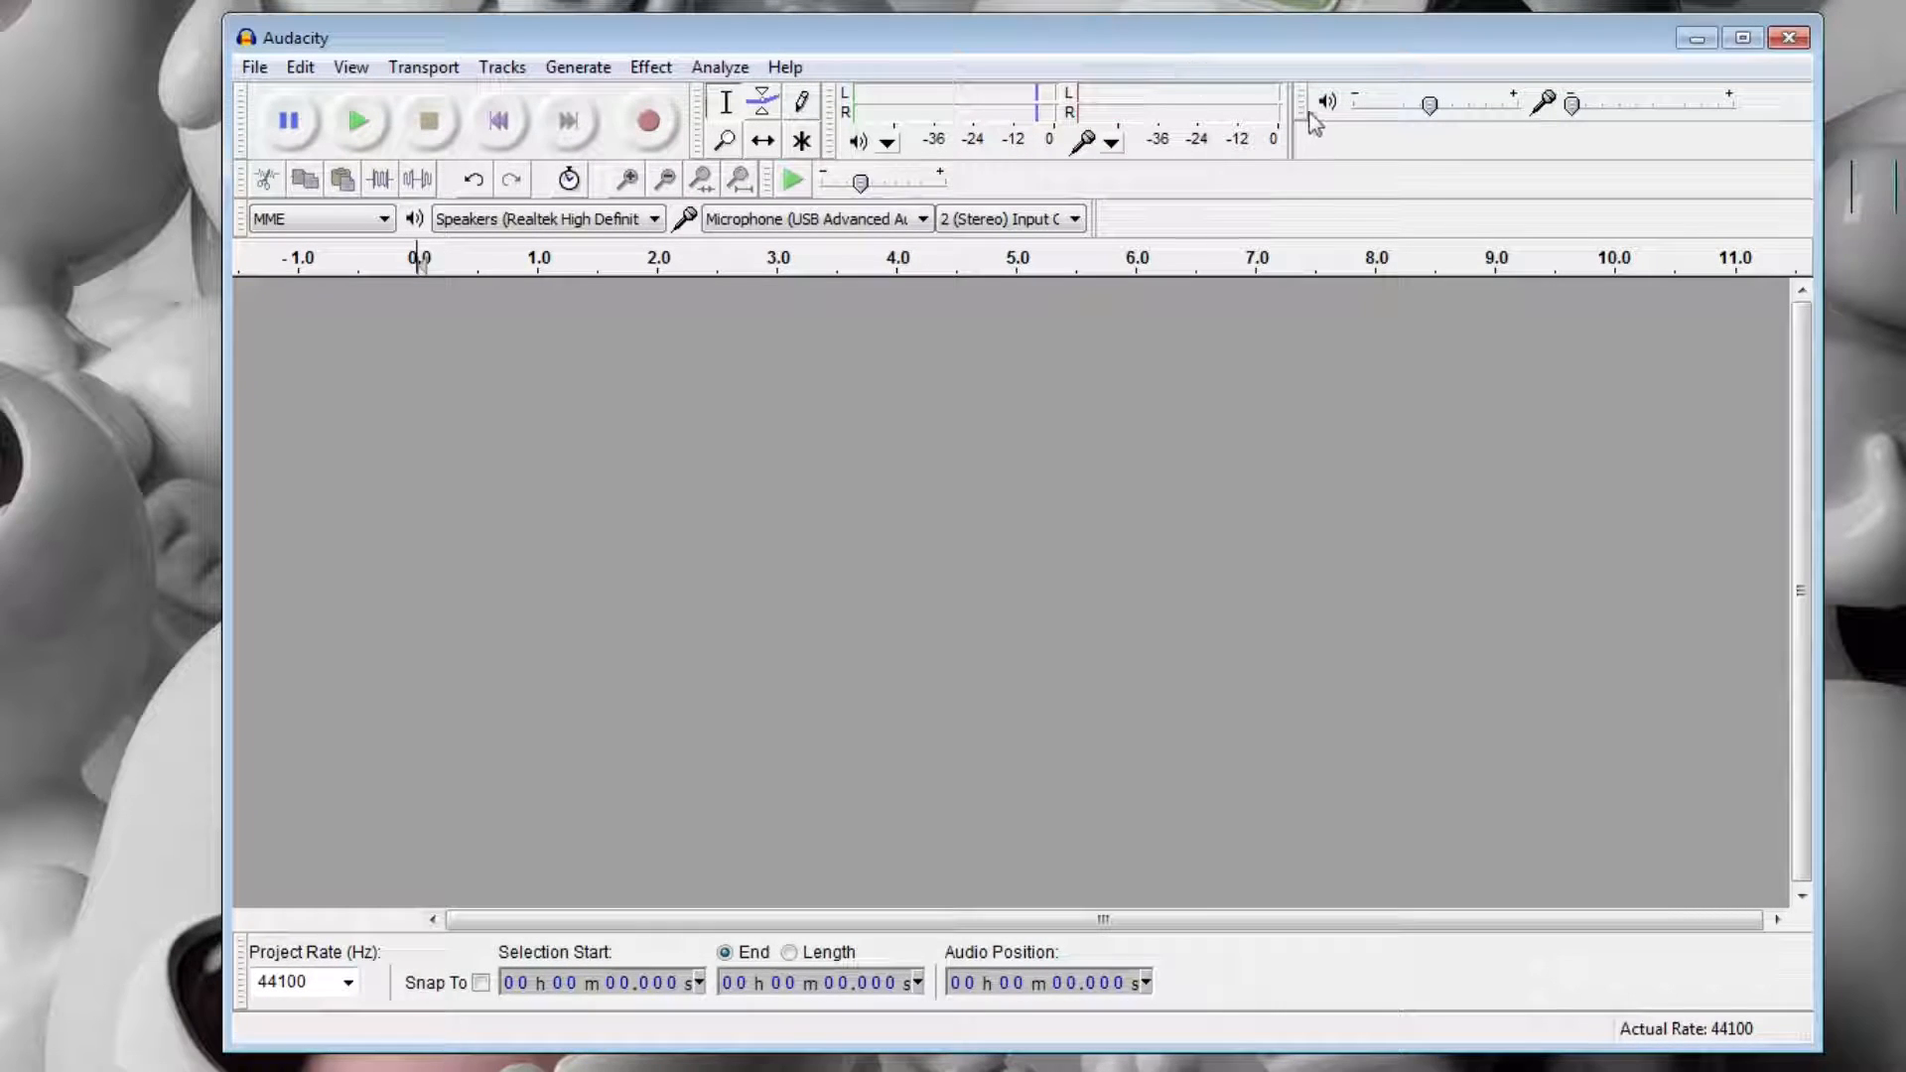
Check the output volume, input volume and audio host settings before recording.
mouse_move(1448, 114)
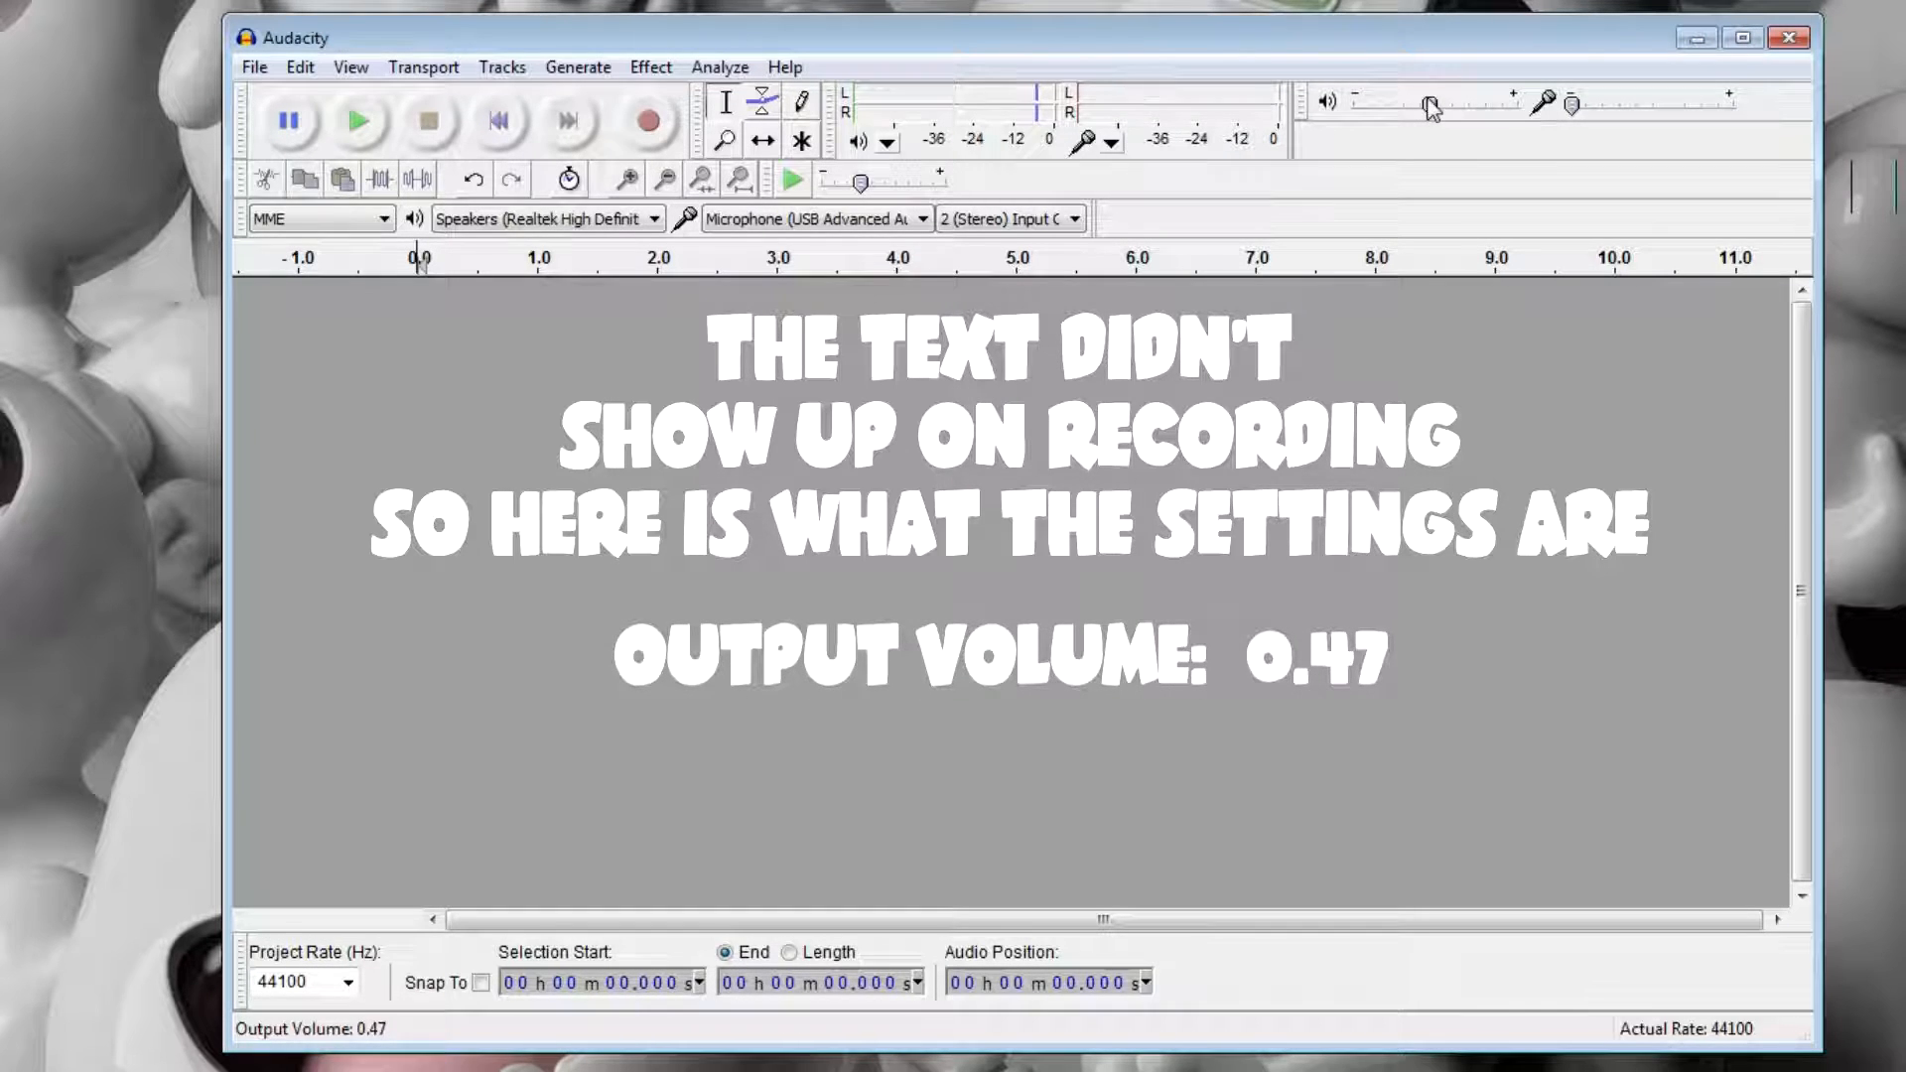
mouse_move(1575, 108)
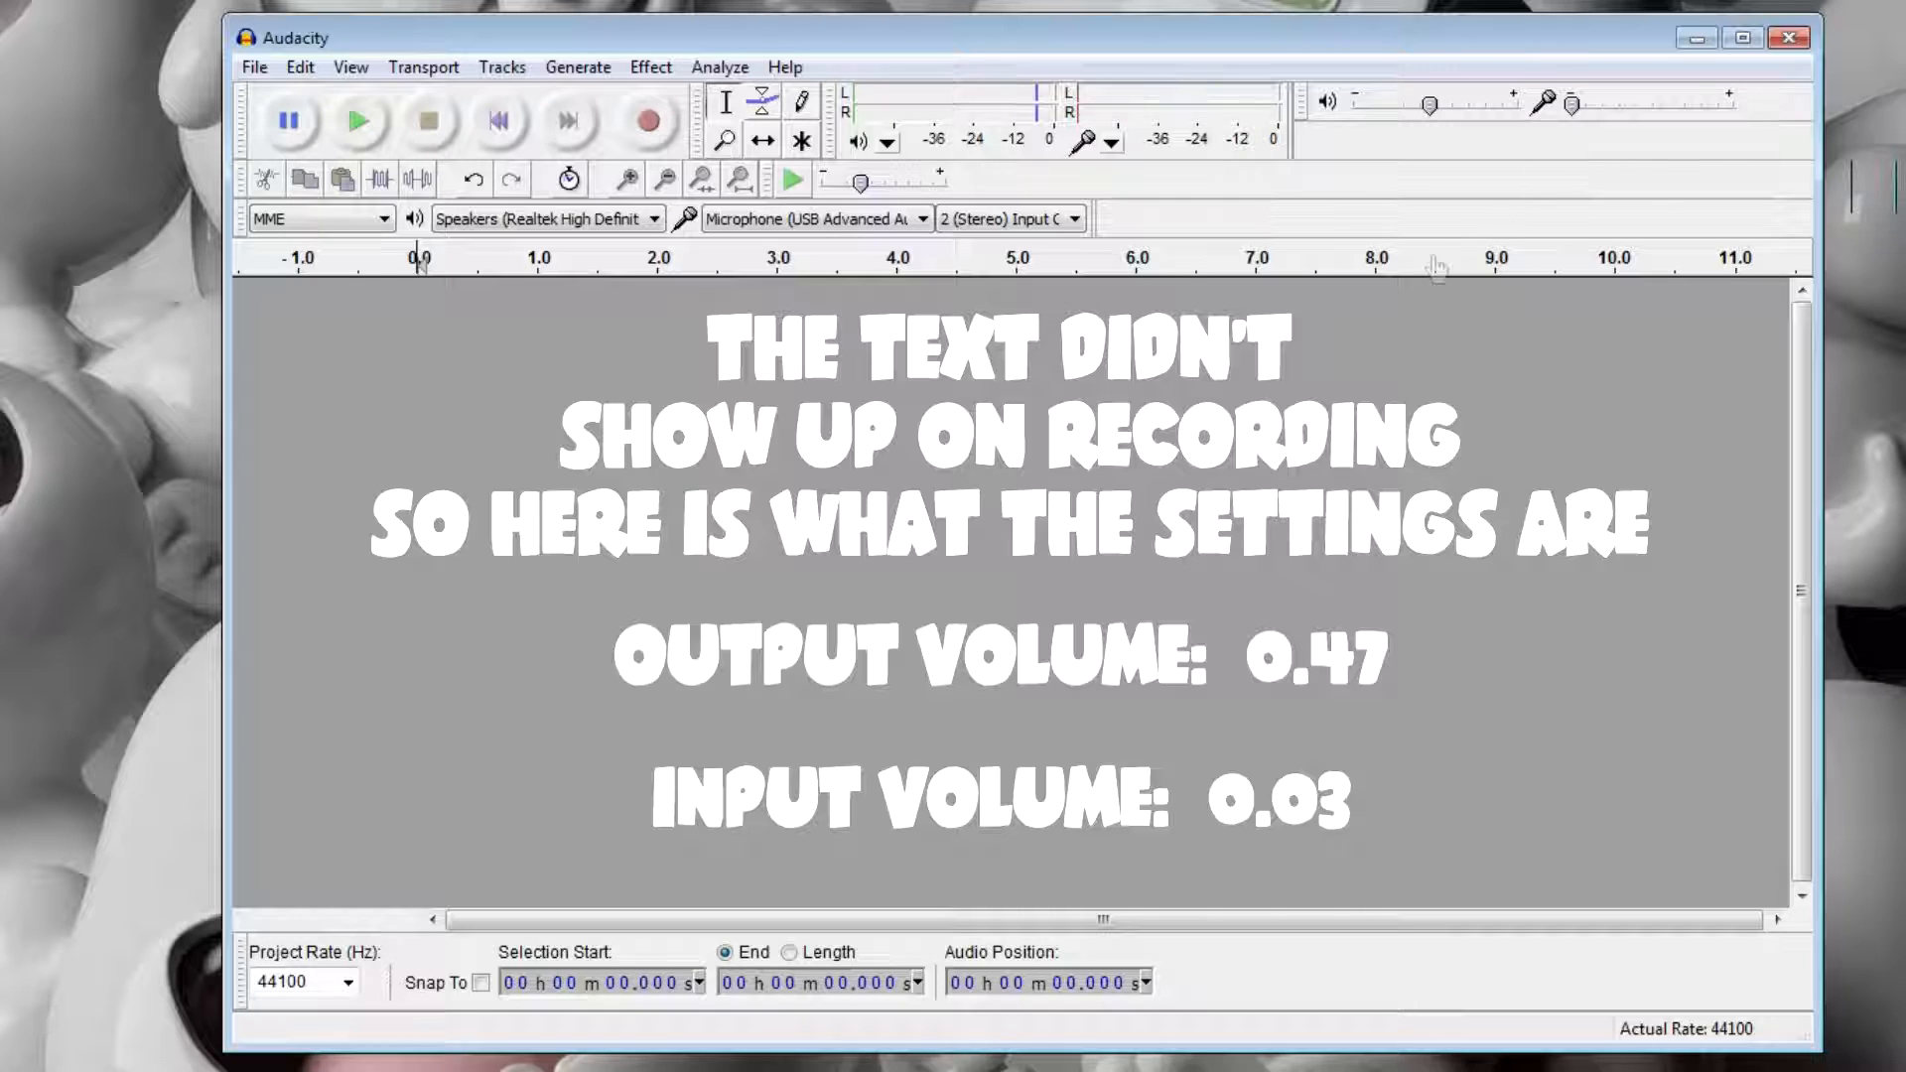
left_click(328, 218)
left_click(345, 226)
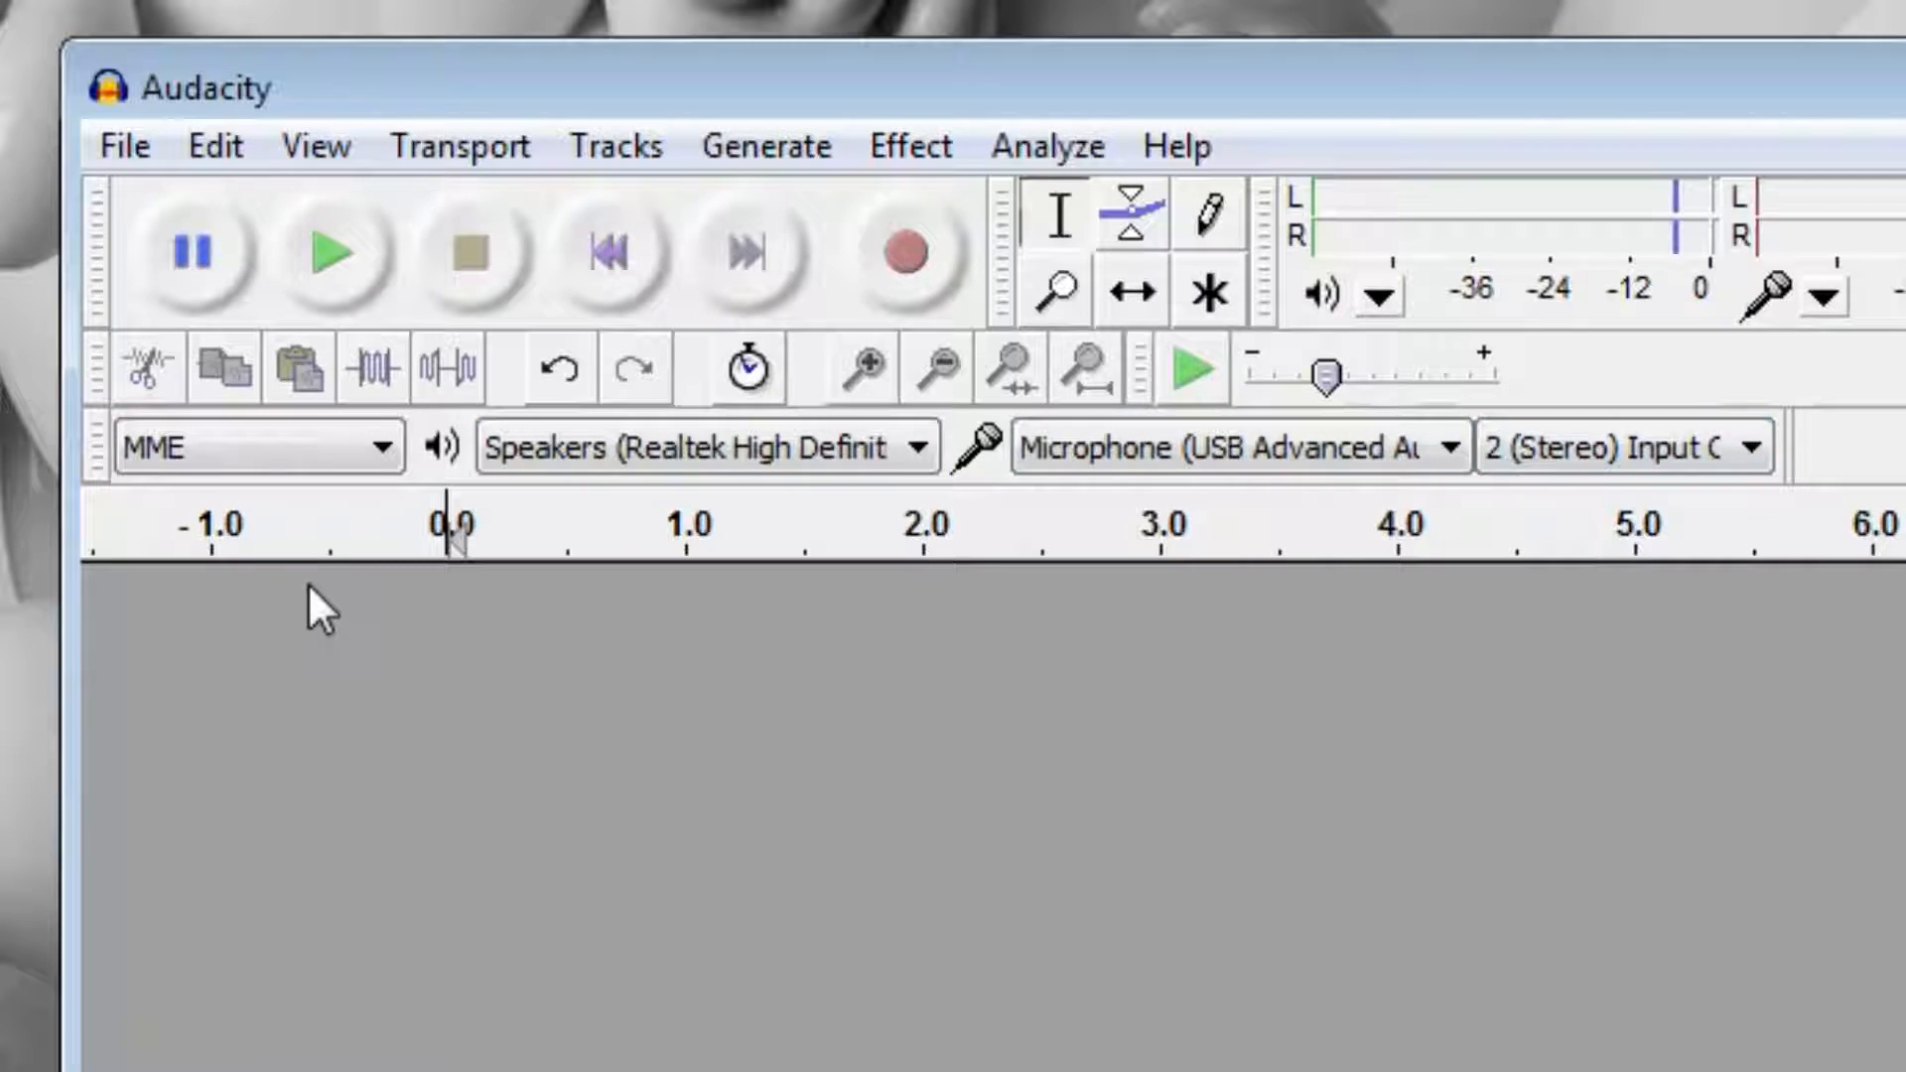
left_click(300, 447)
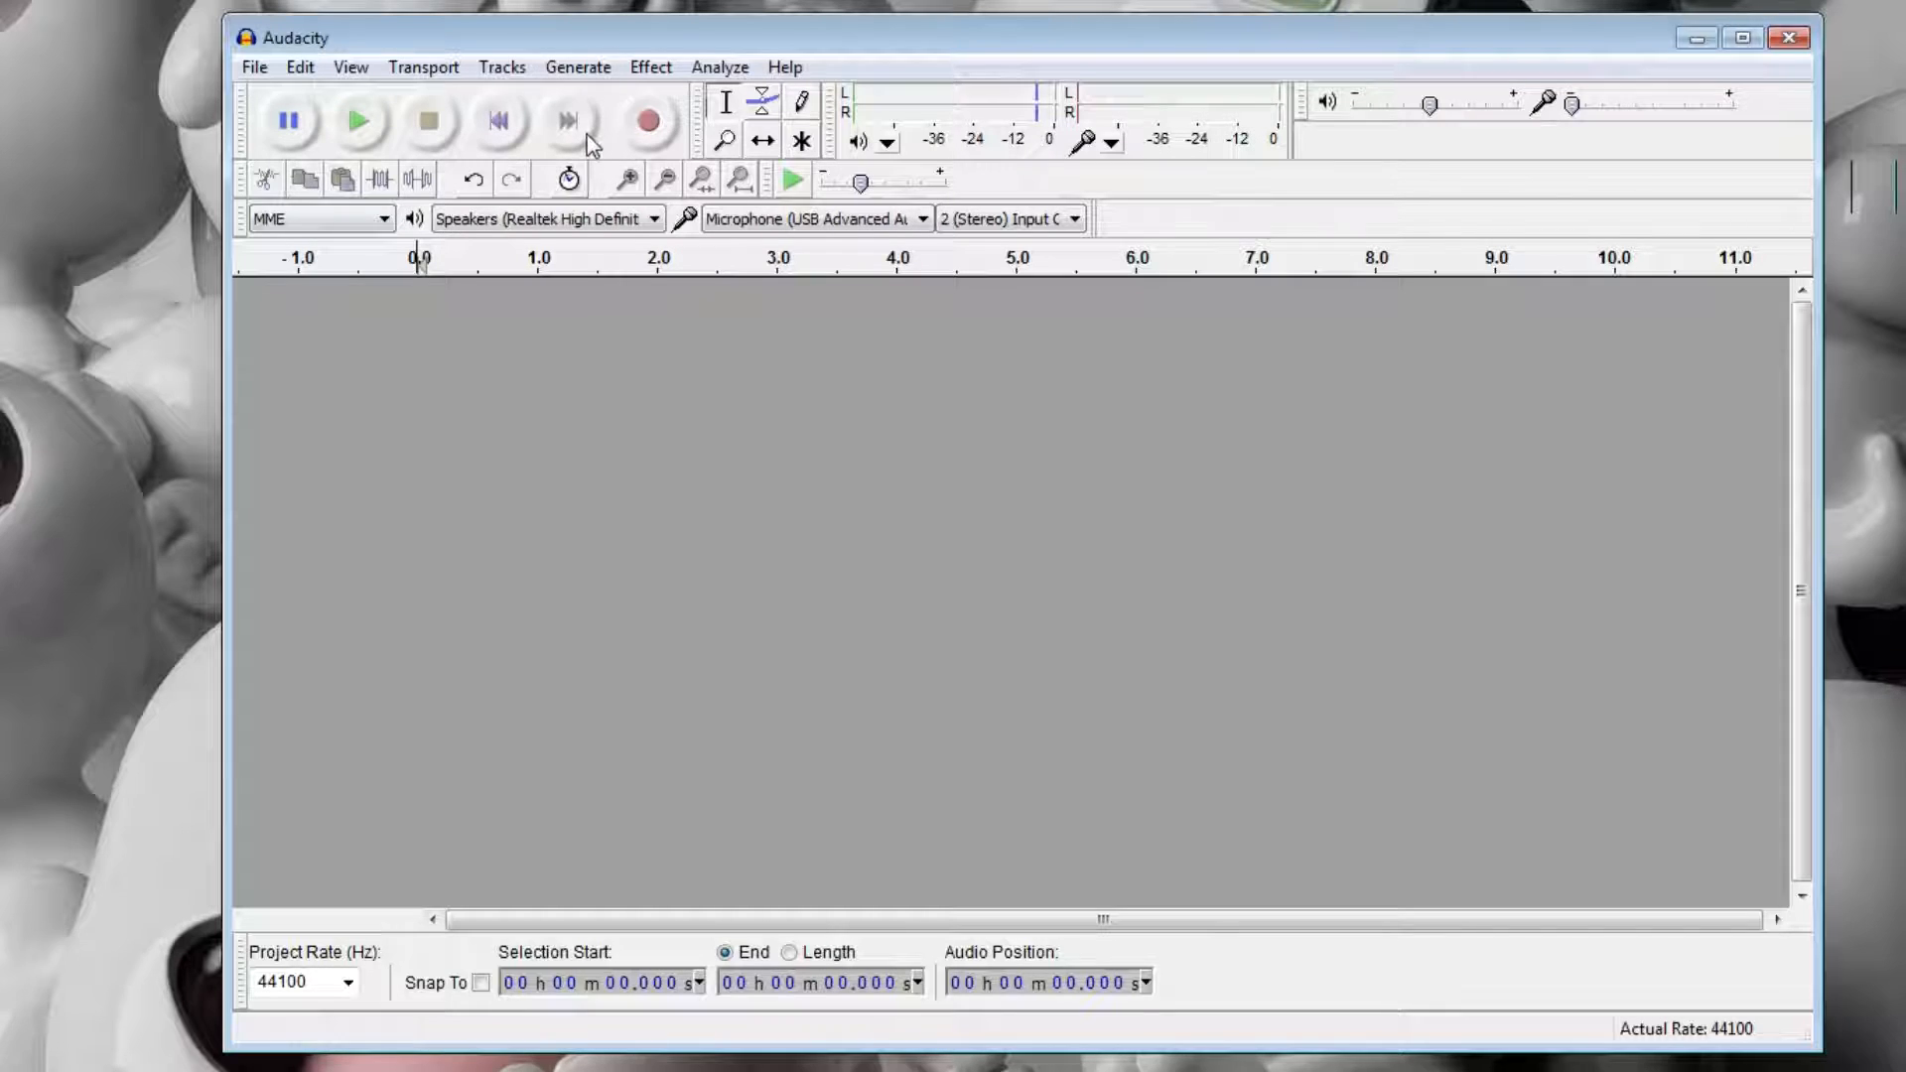
left_click(361, 220)
left_click(362, 220)
left_click(363, 220)
left_click(364, 221)
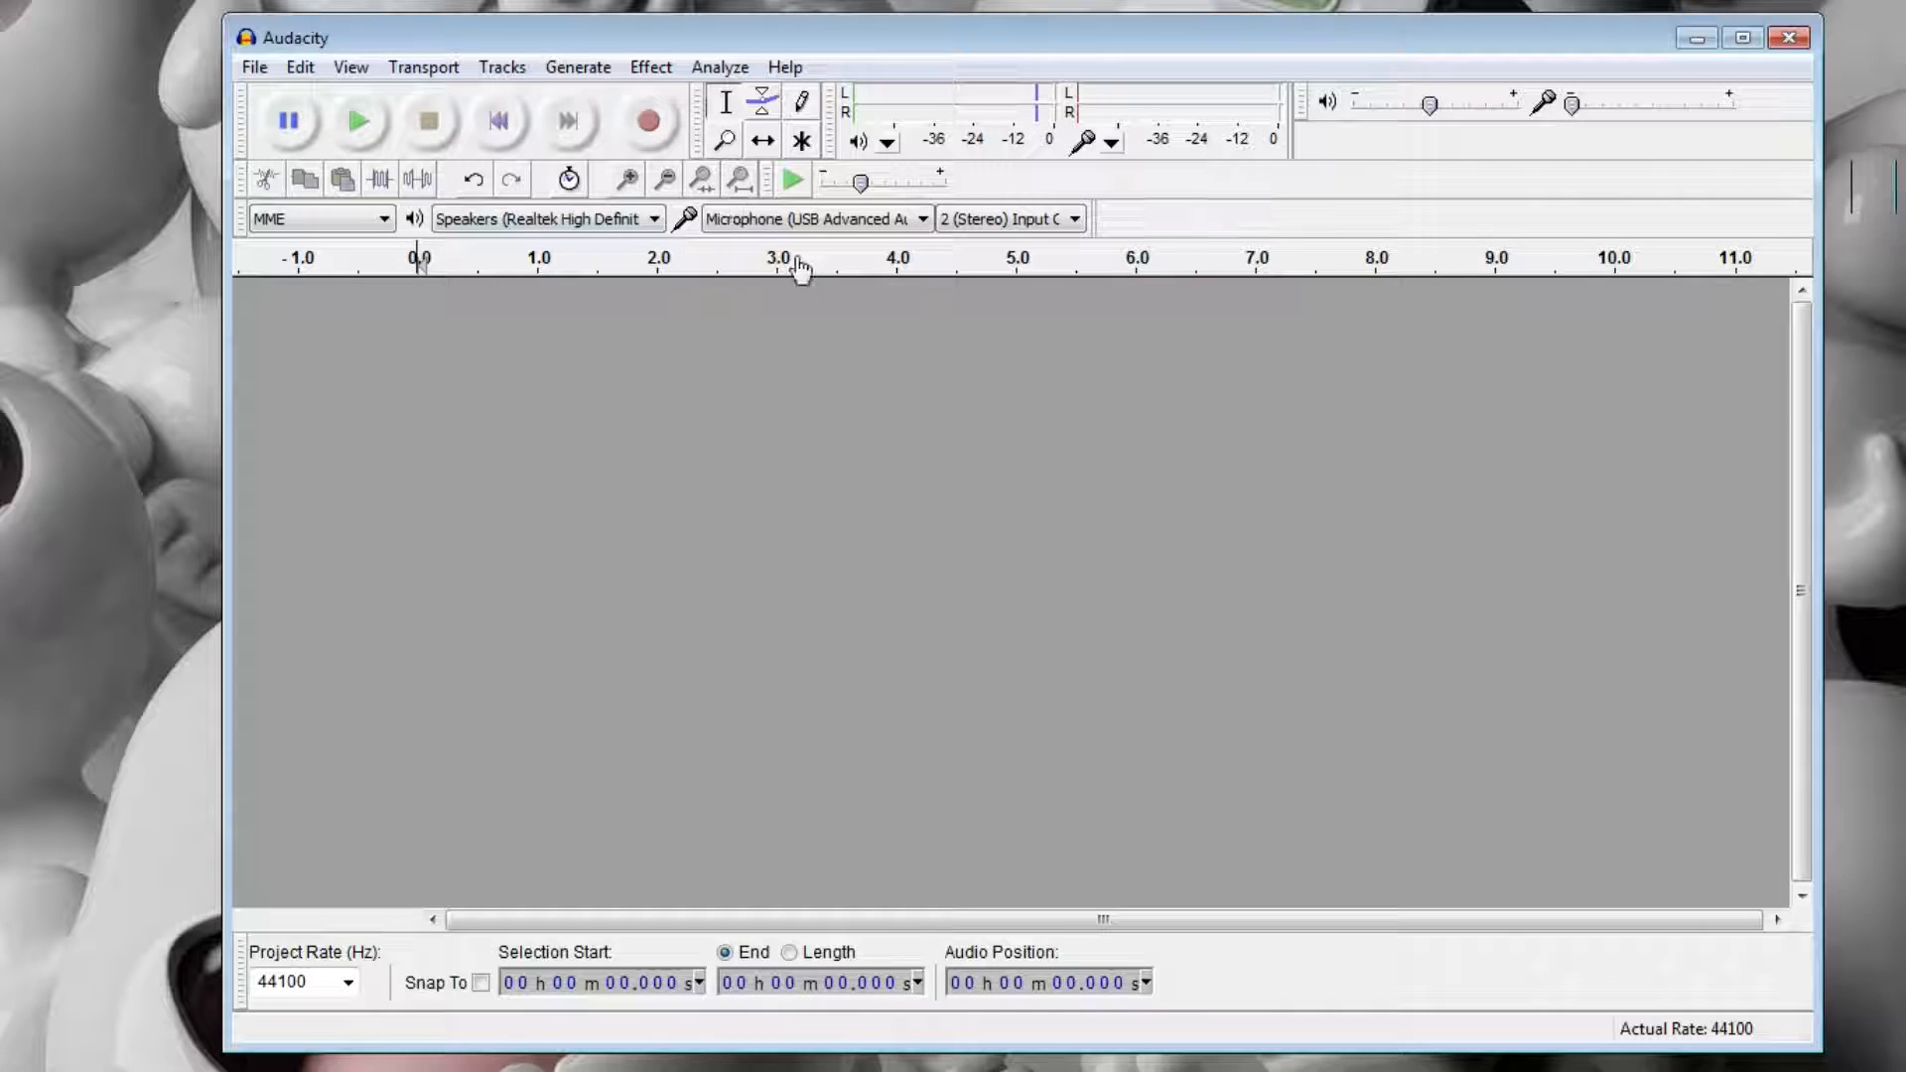
Record about 14.5 seconds of stereo audio with several seconds of silence before speaking, and play it back from the start.
left_click(648, 123)
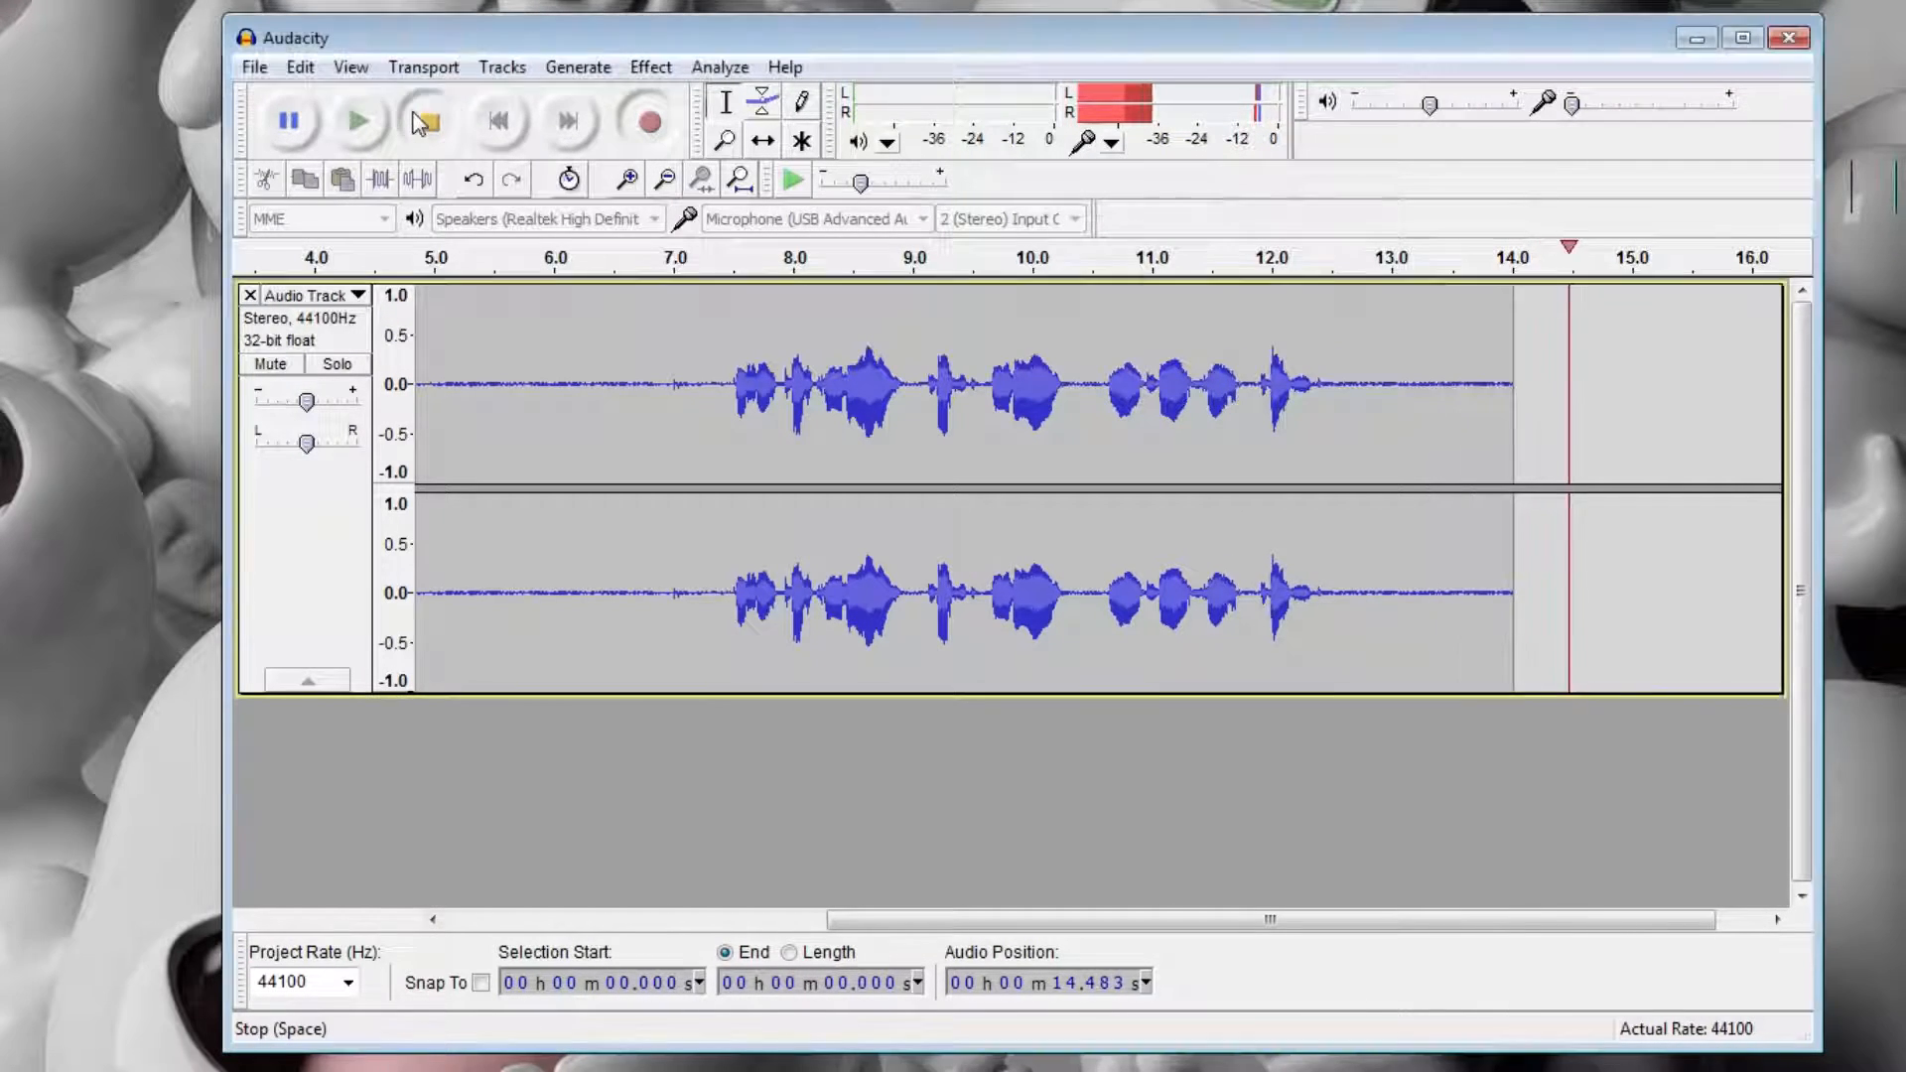
left_click(429, 121)
left_click_drag(1280, 917, 755, 918)
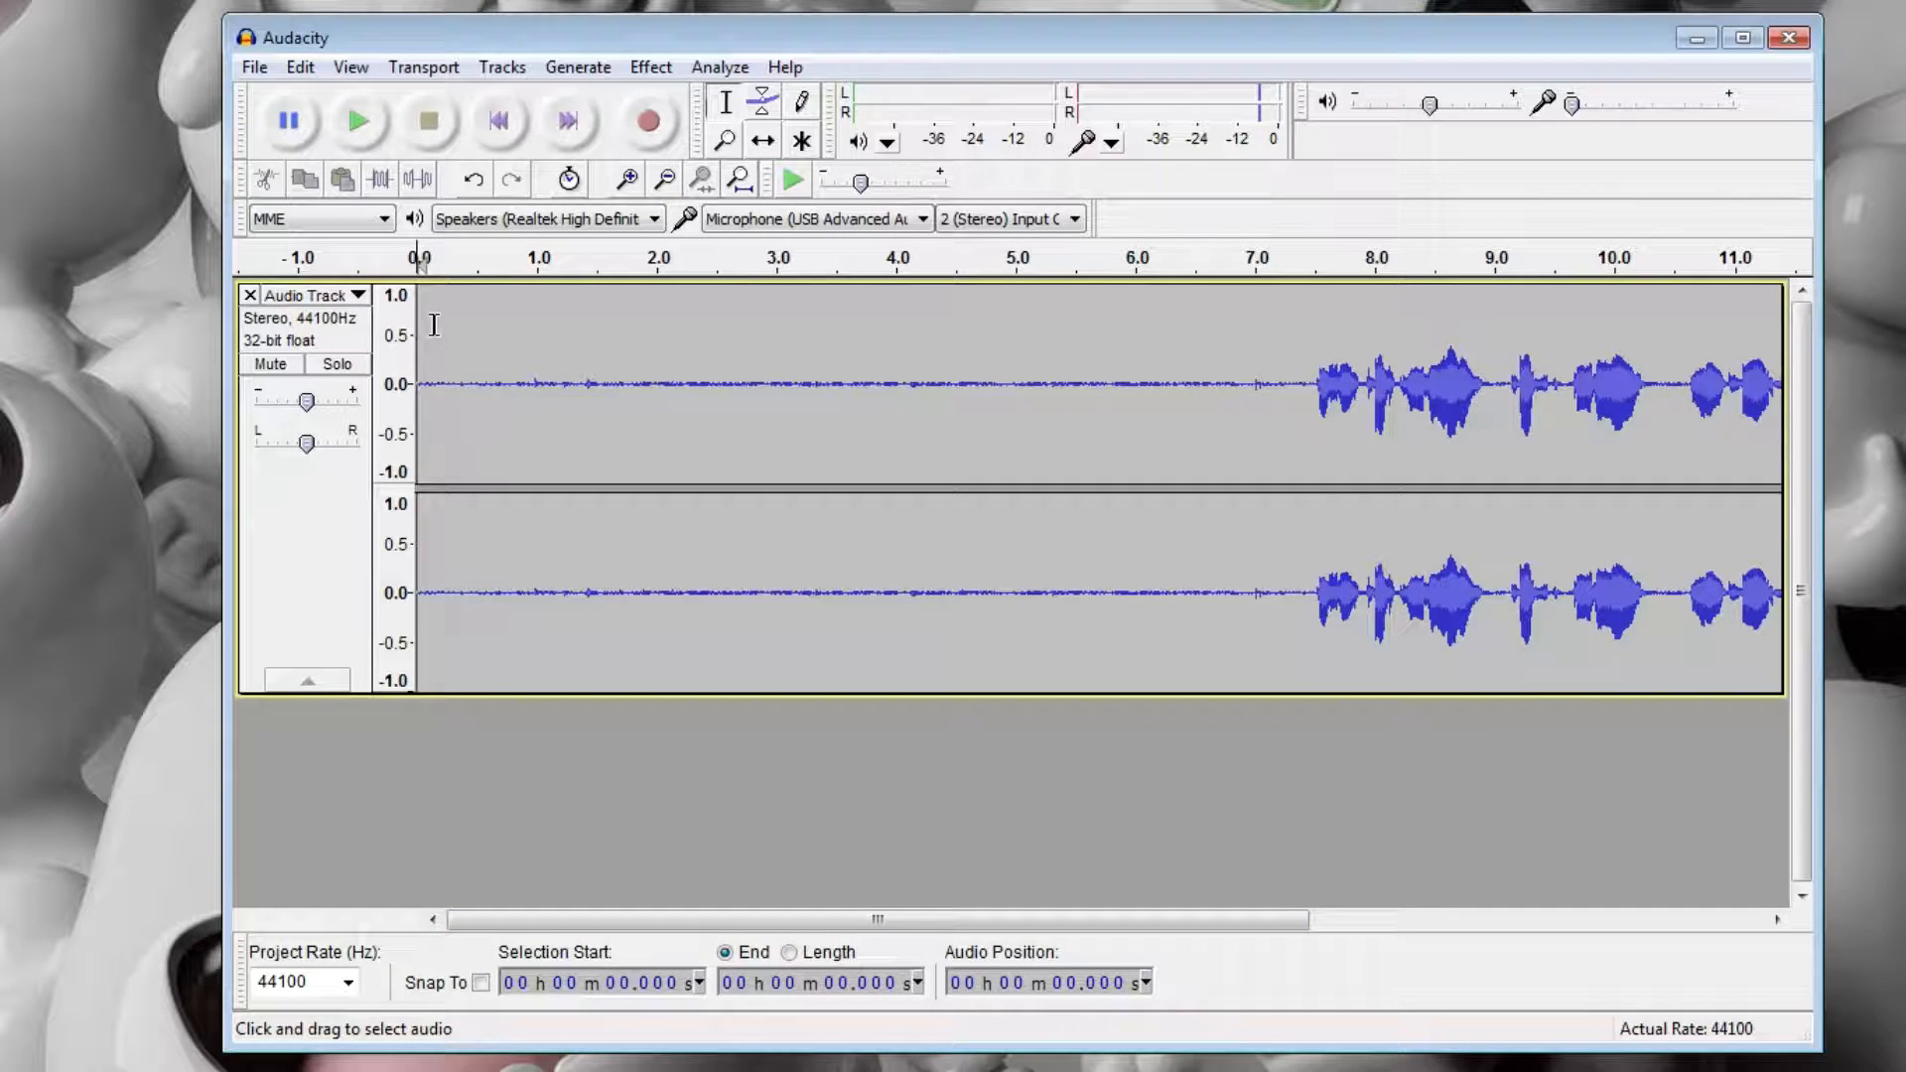
key("space")
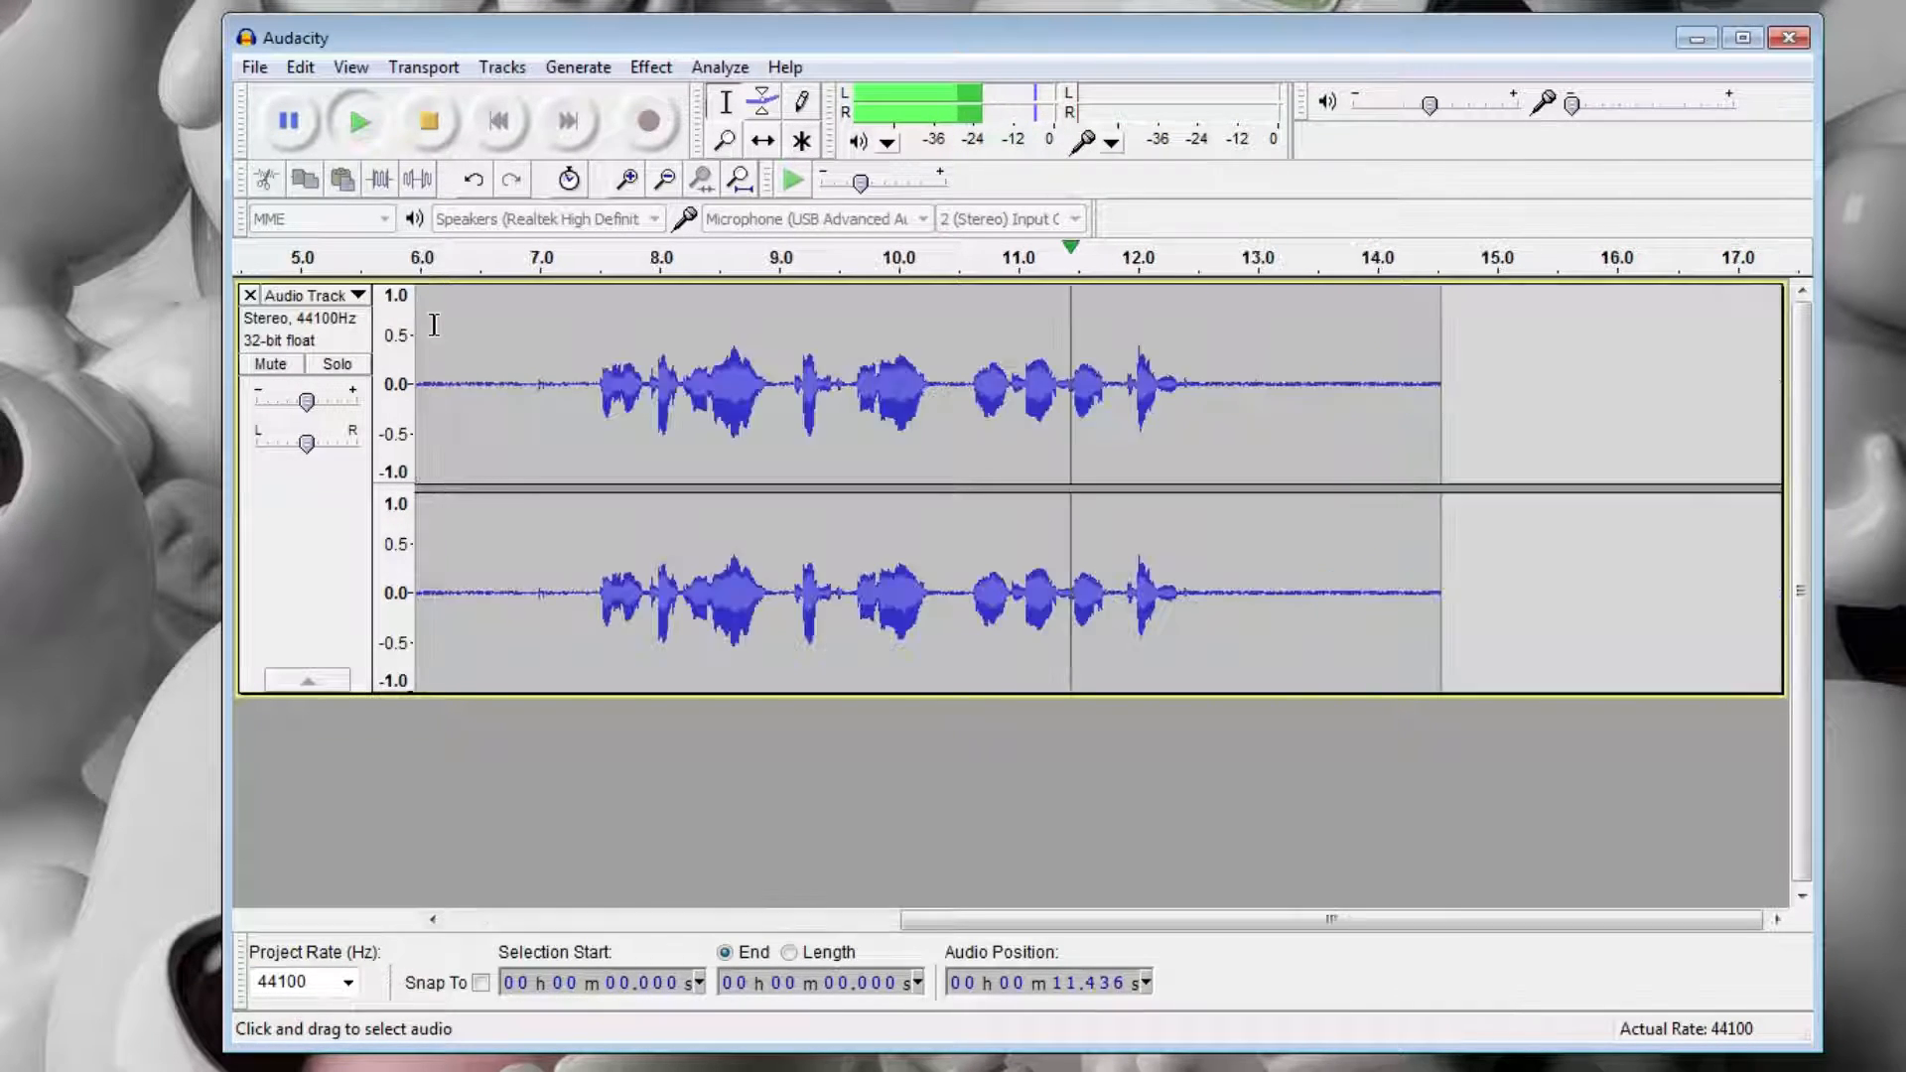
key("space")
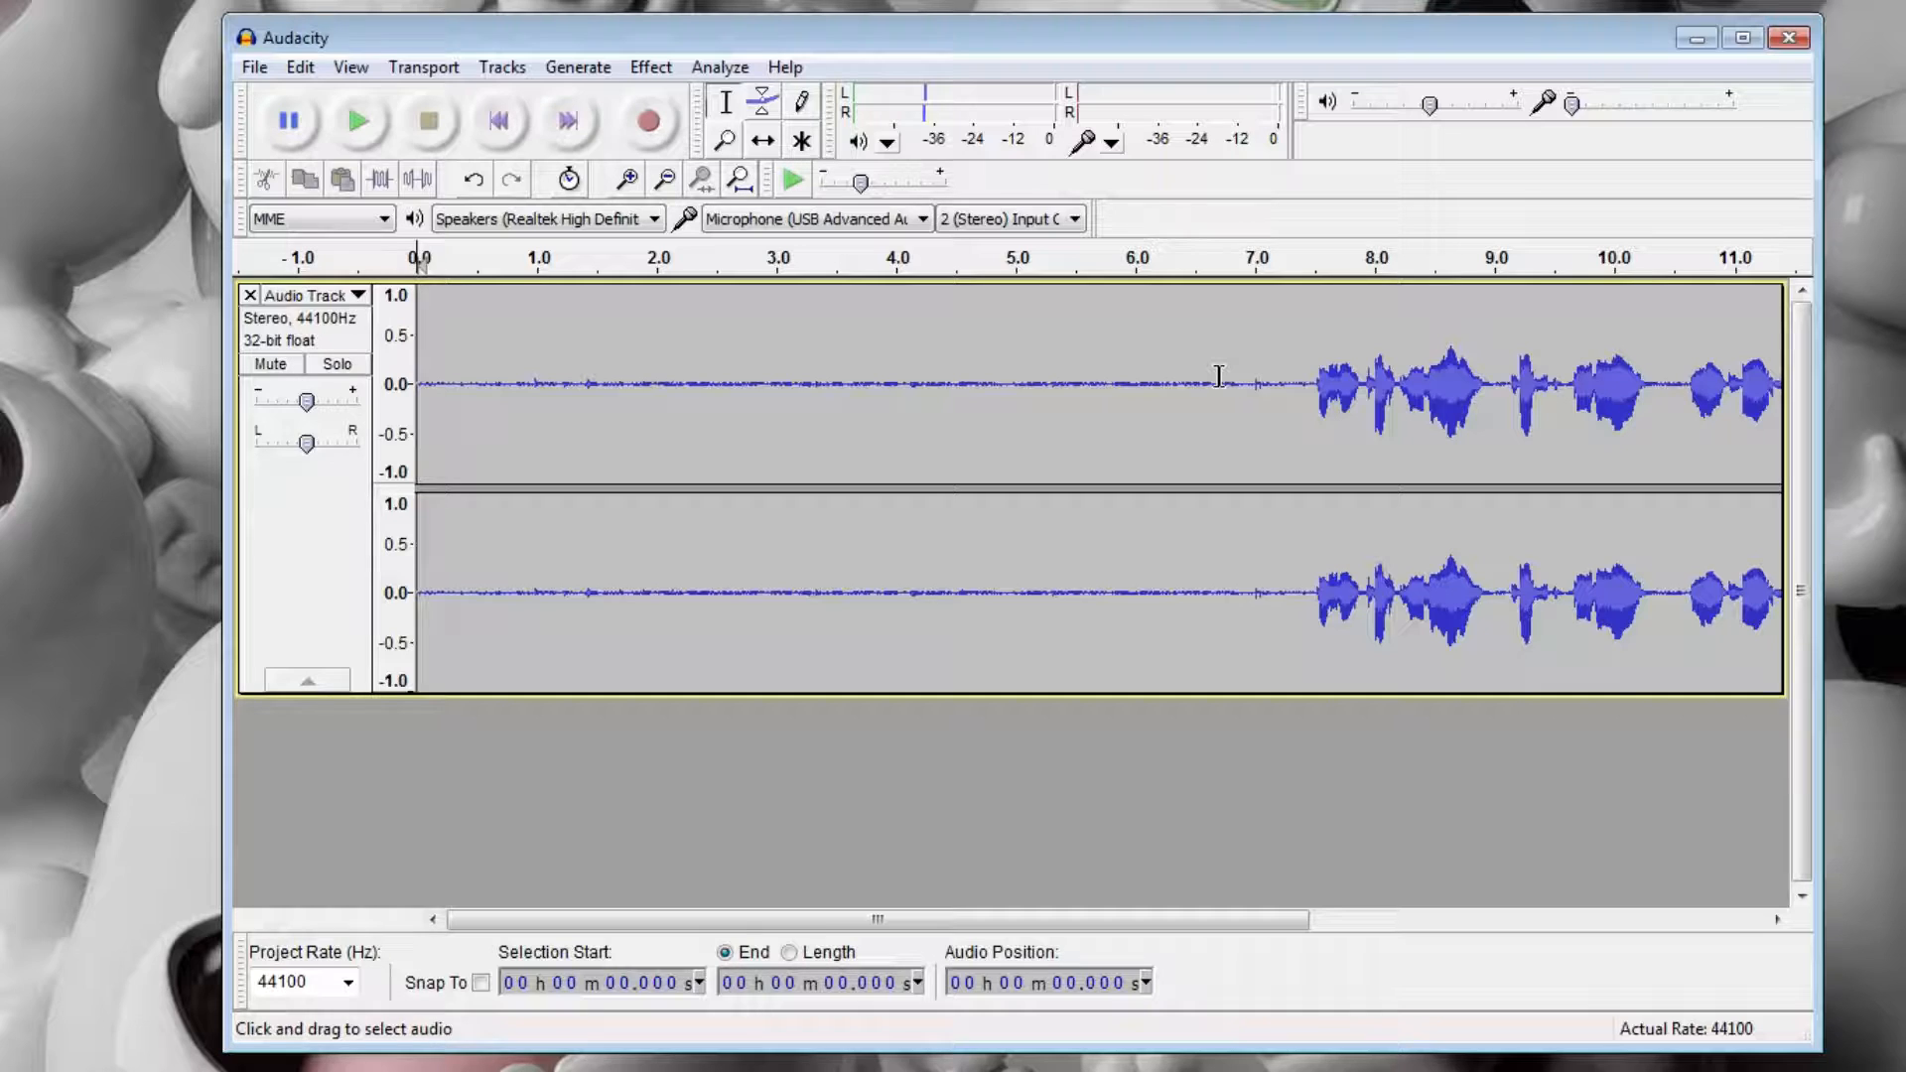
left_click(1139, 336)
left_click_drag(1139, 335, 417, 356)
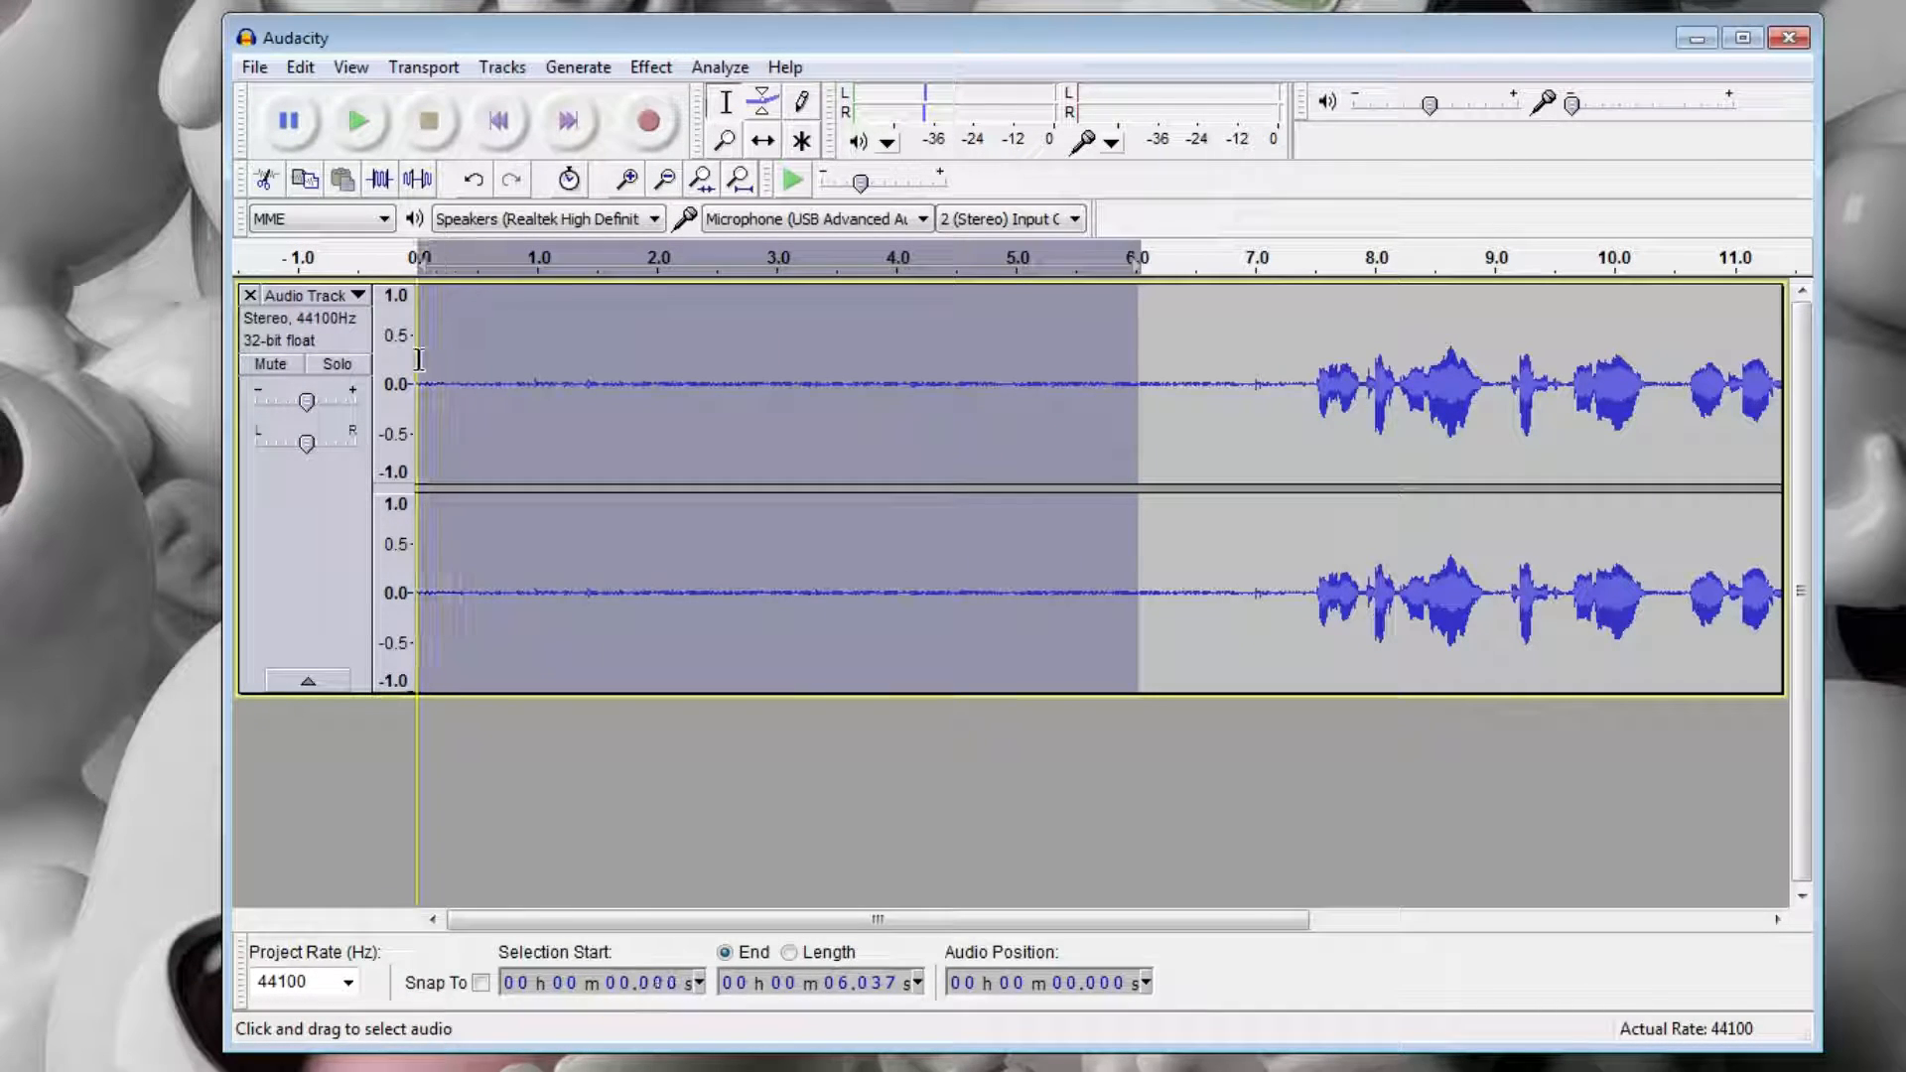
left_click(651, 67)
left_click(753, 574)
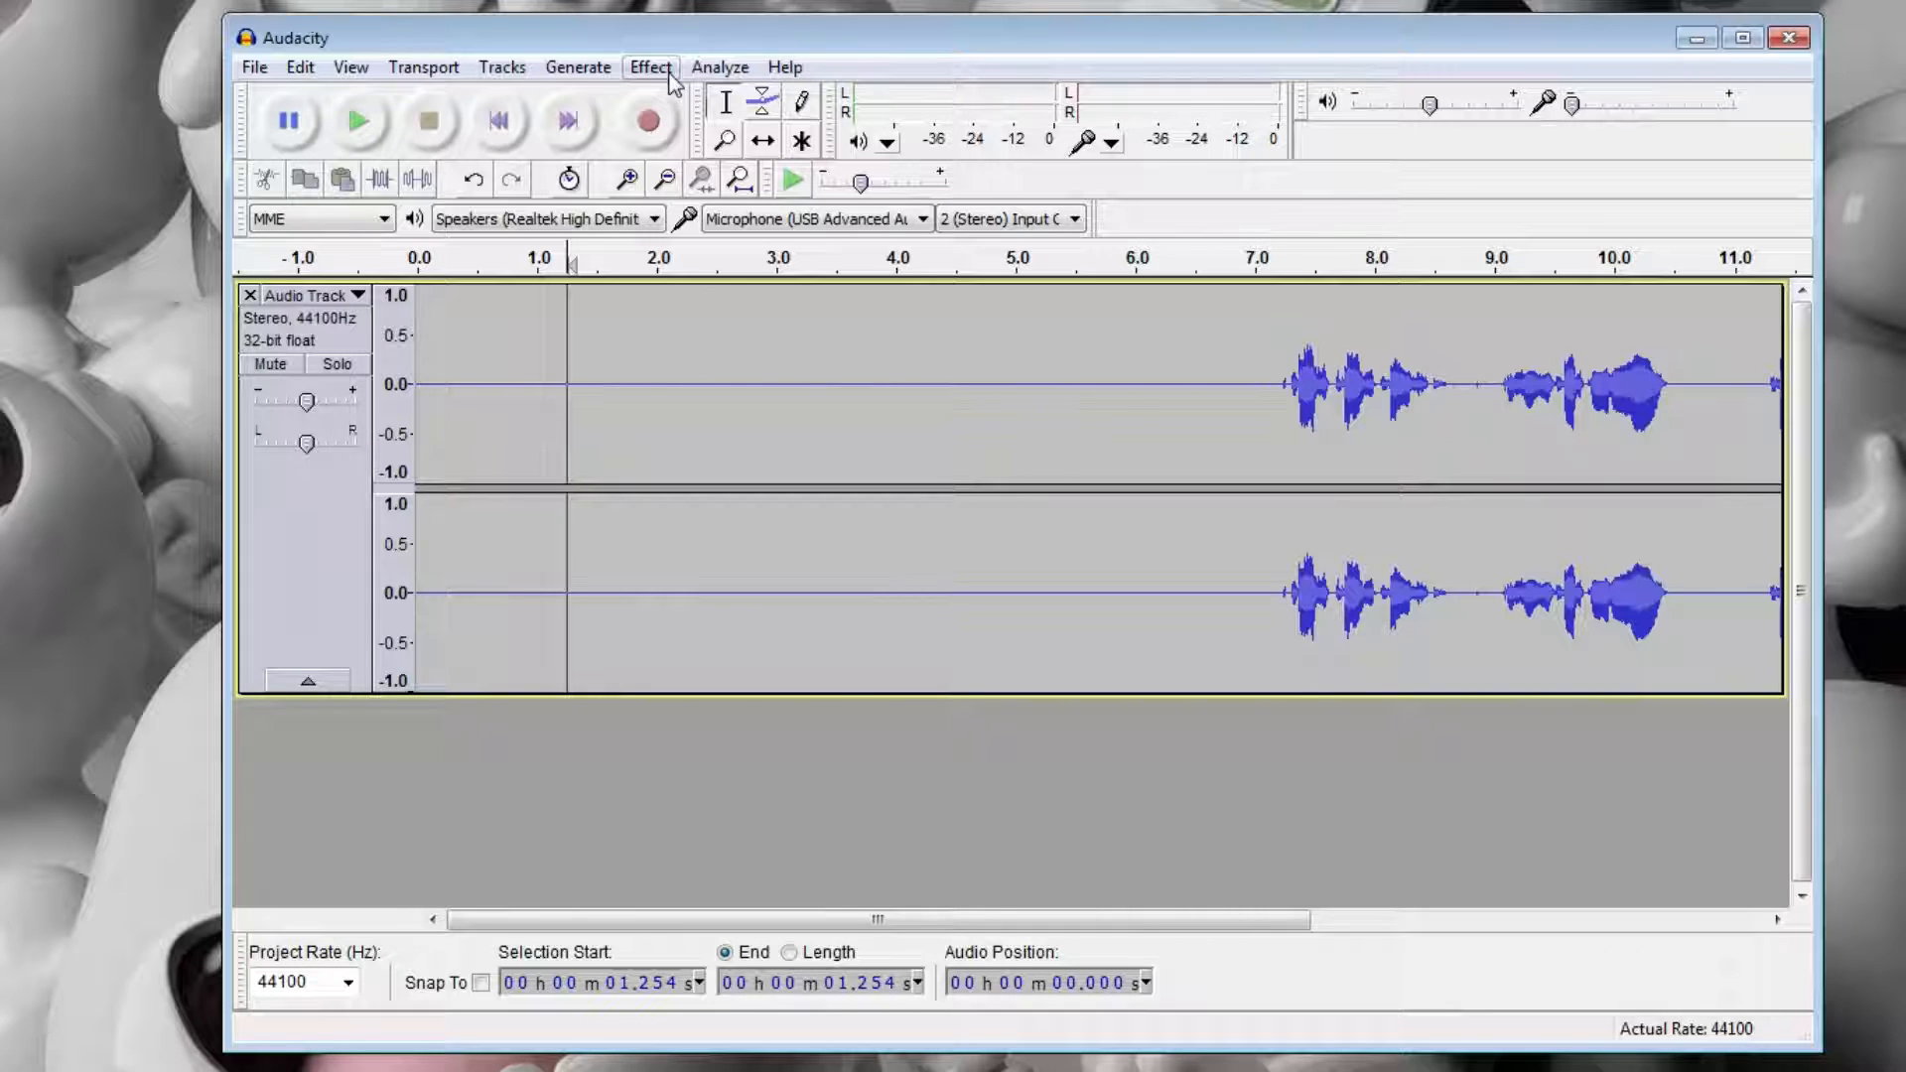
Examine the Noise Removal settings for noise reduction, sensitivity, frequency smoothing and attack/decay time.
left_click(667, 71)
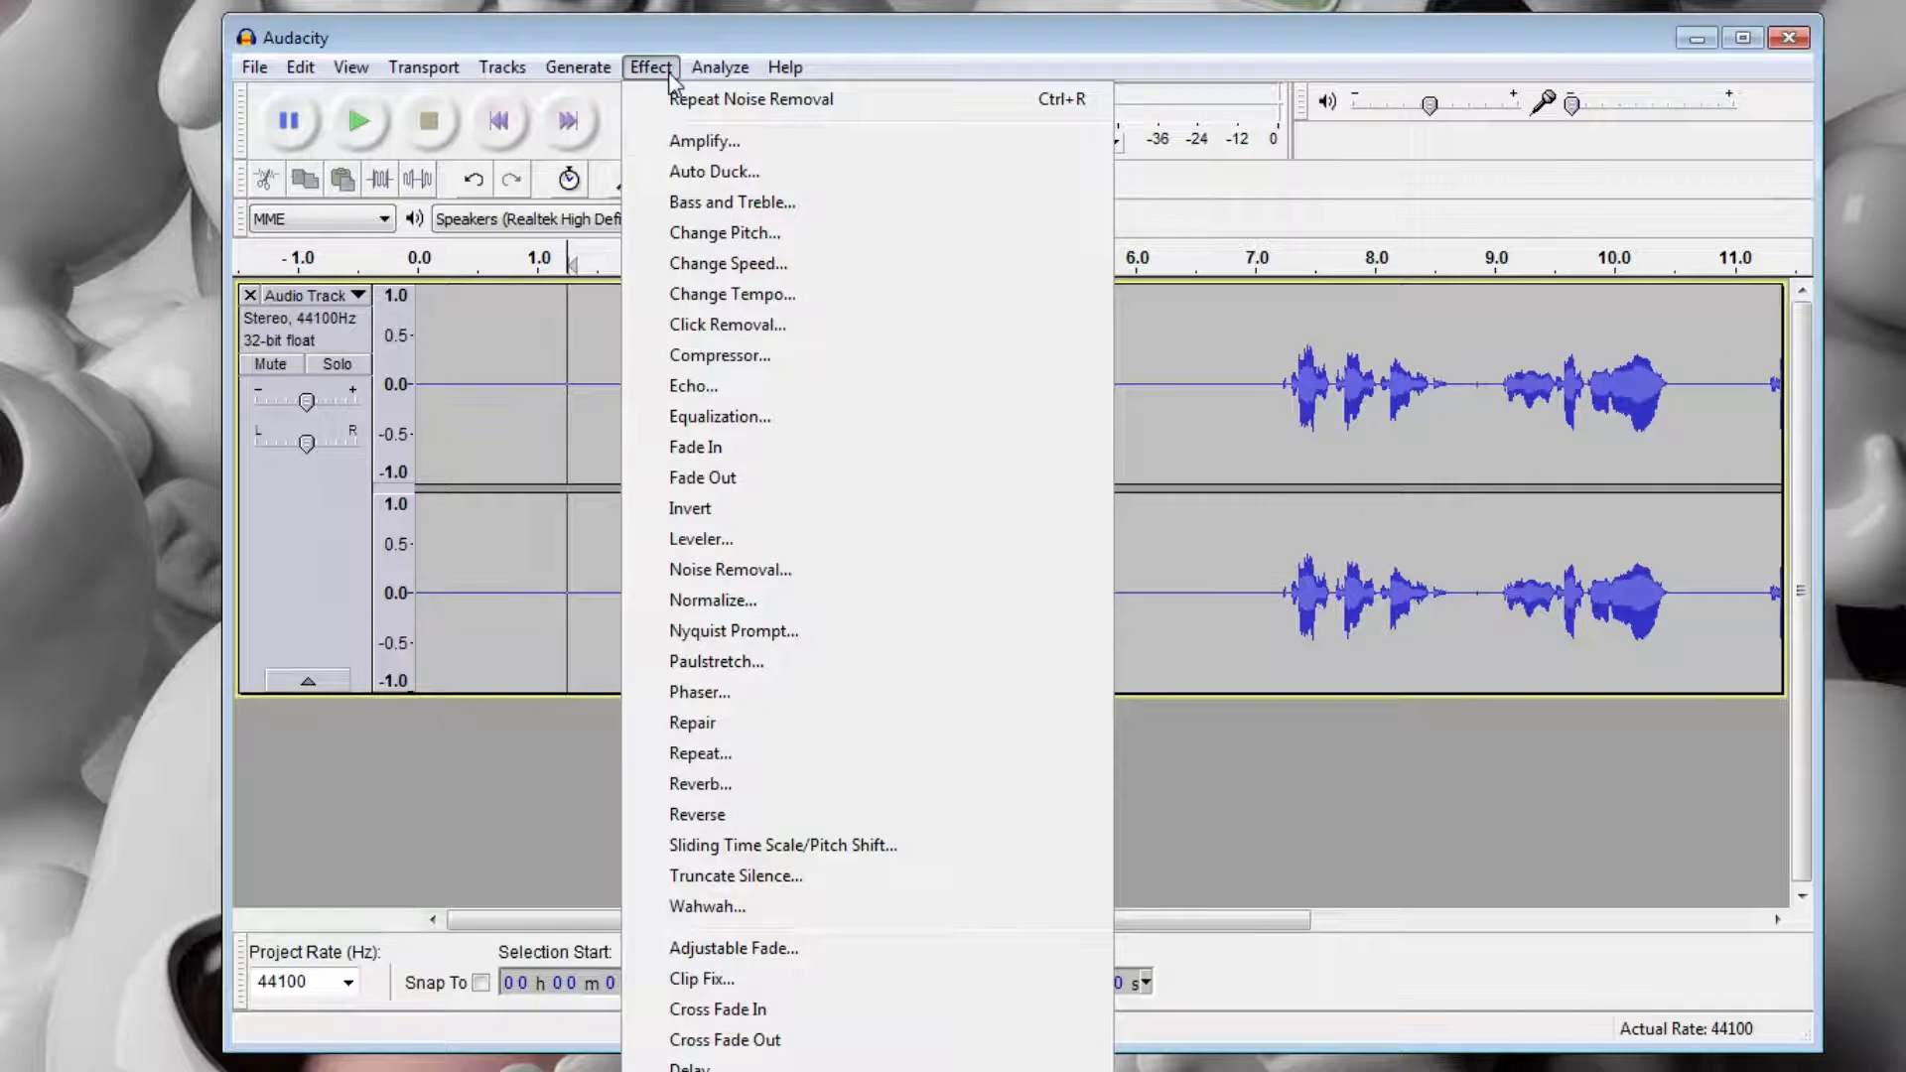
left_click(773, 573)
left_click_drag(933, 551, 766, 516)
left_click_drag(926, 629, 631, 675)
left_click_drag(874, 756, 619, 762)
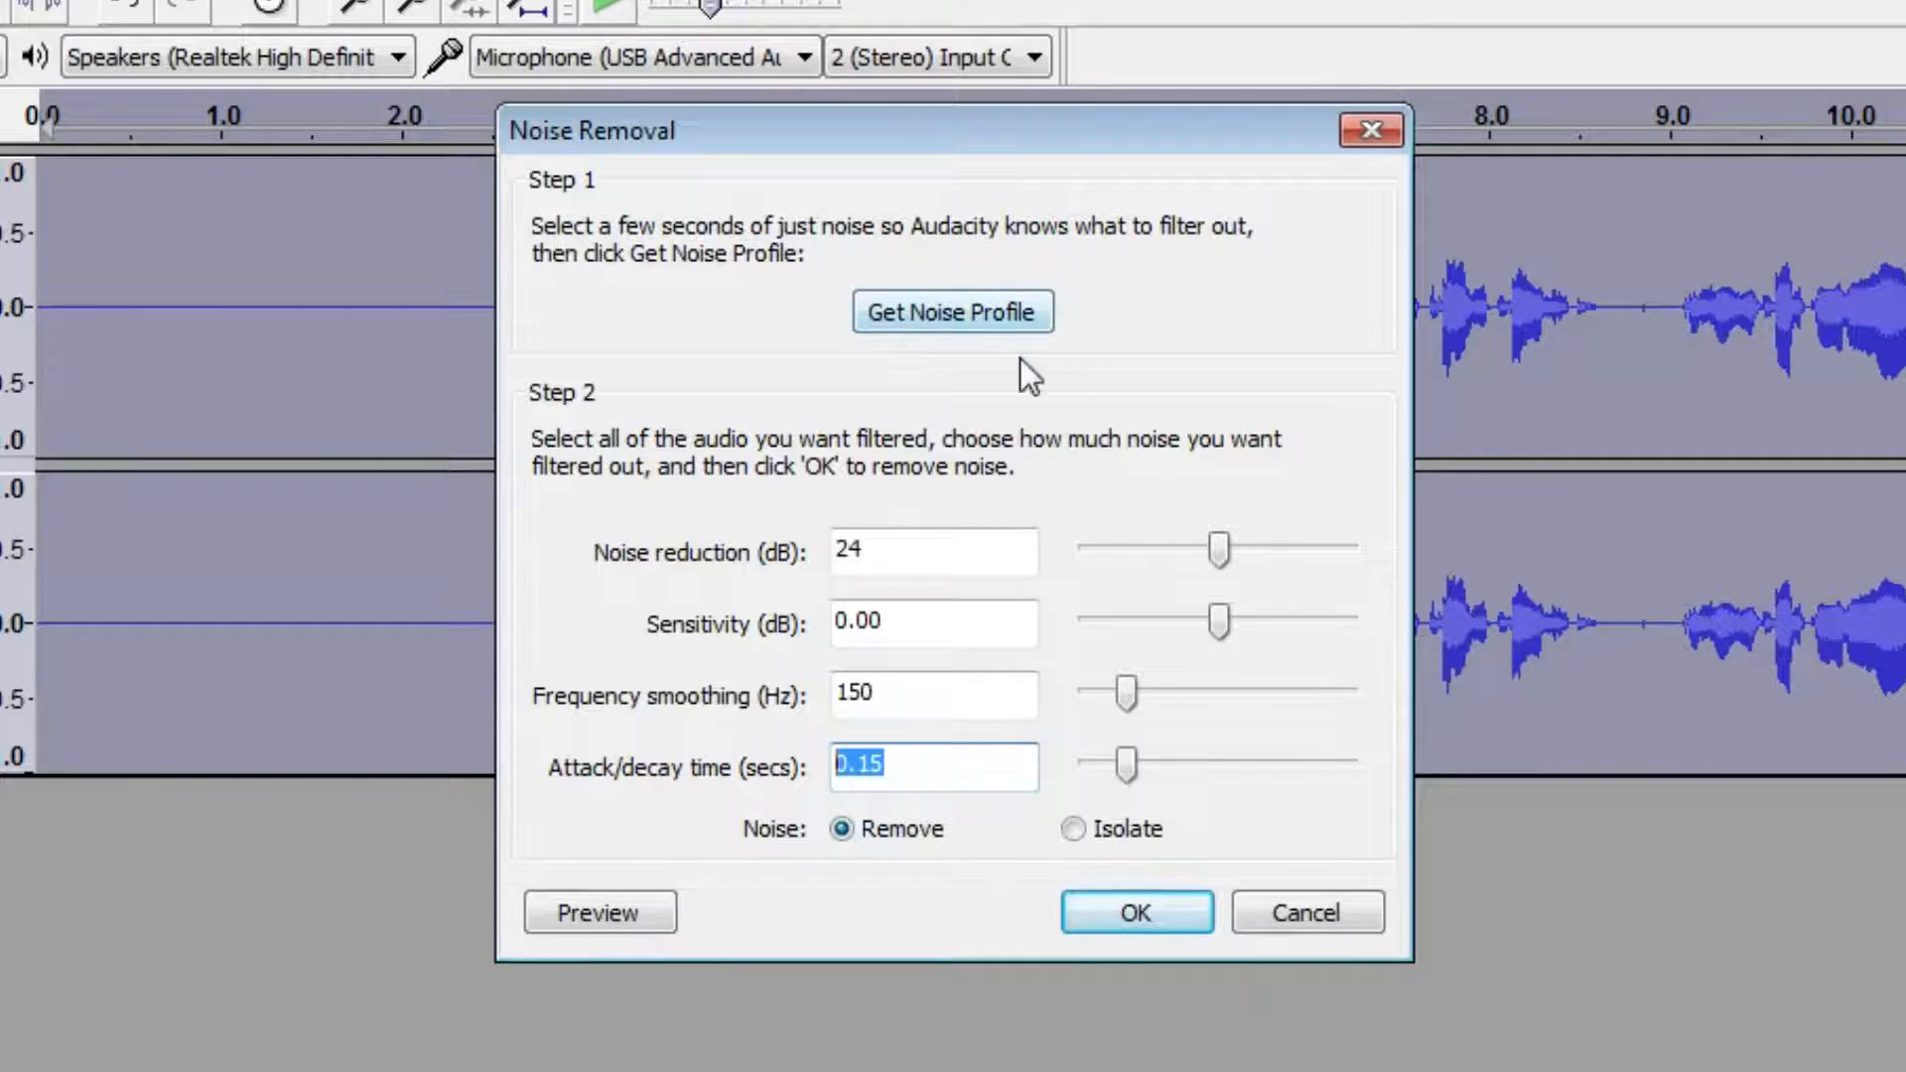
left_click(984, 548)
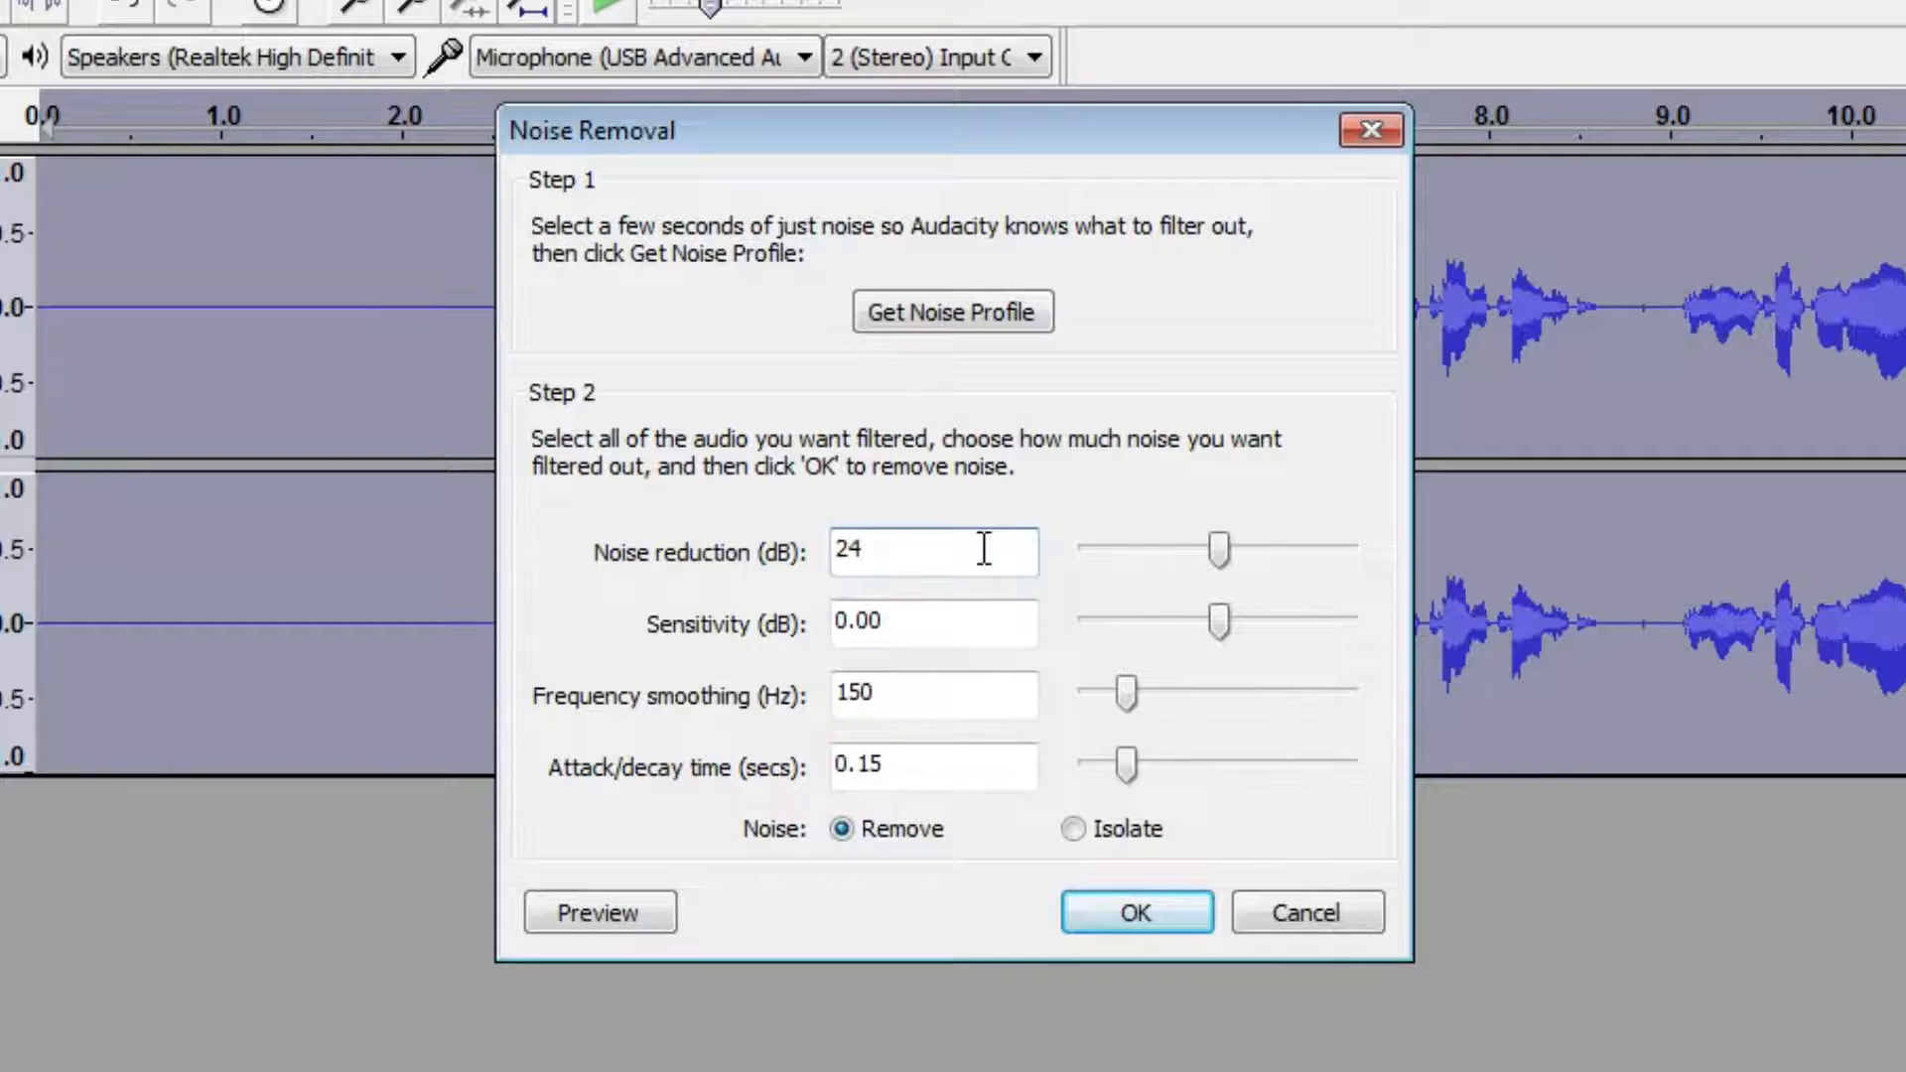
left_click(943, 623)
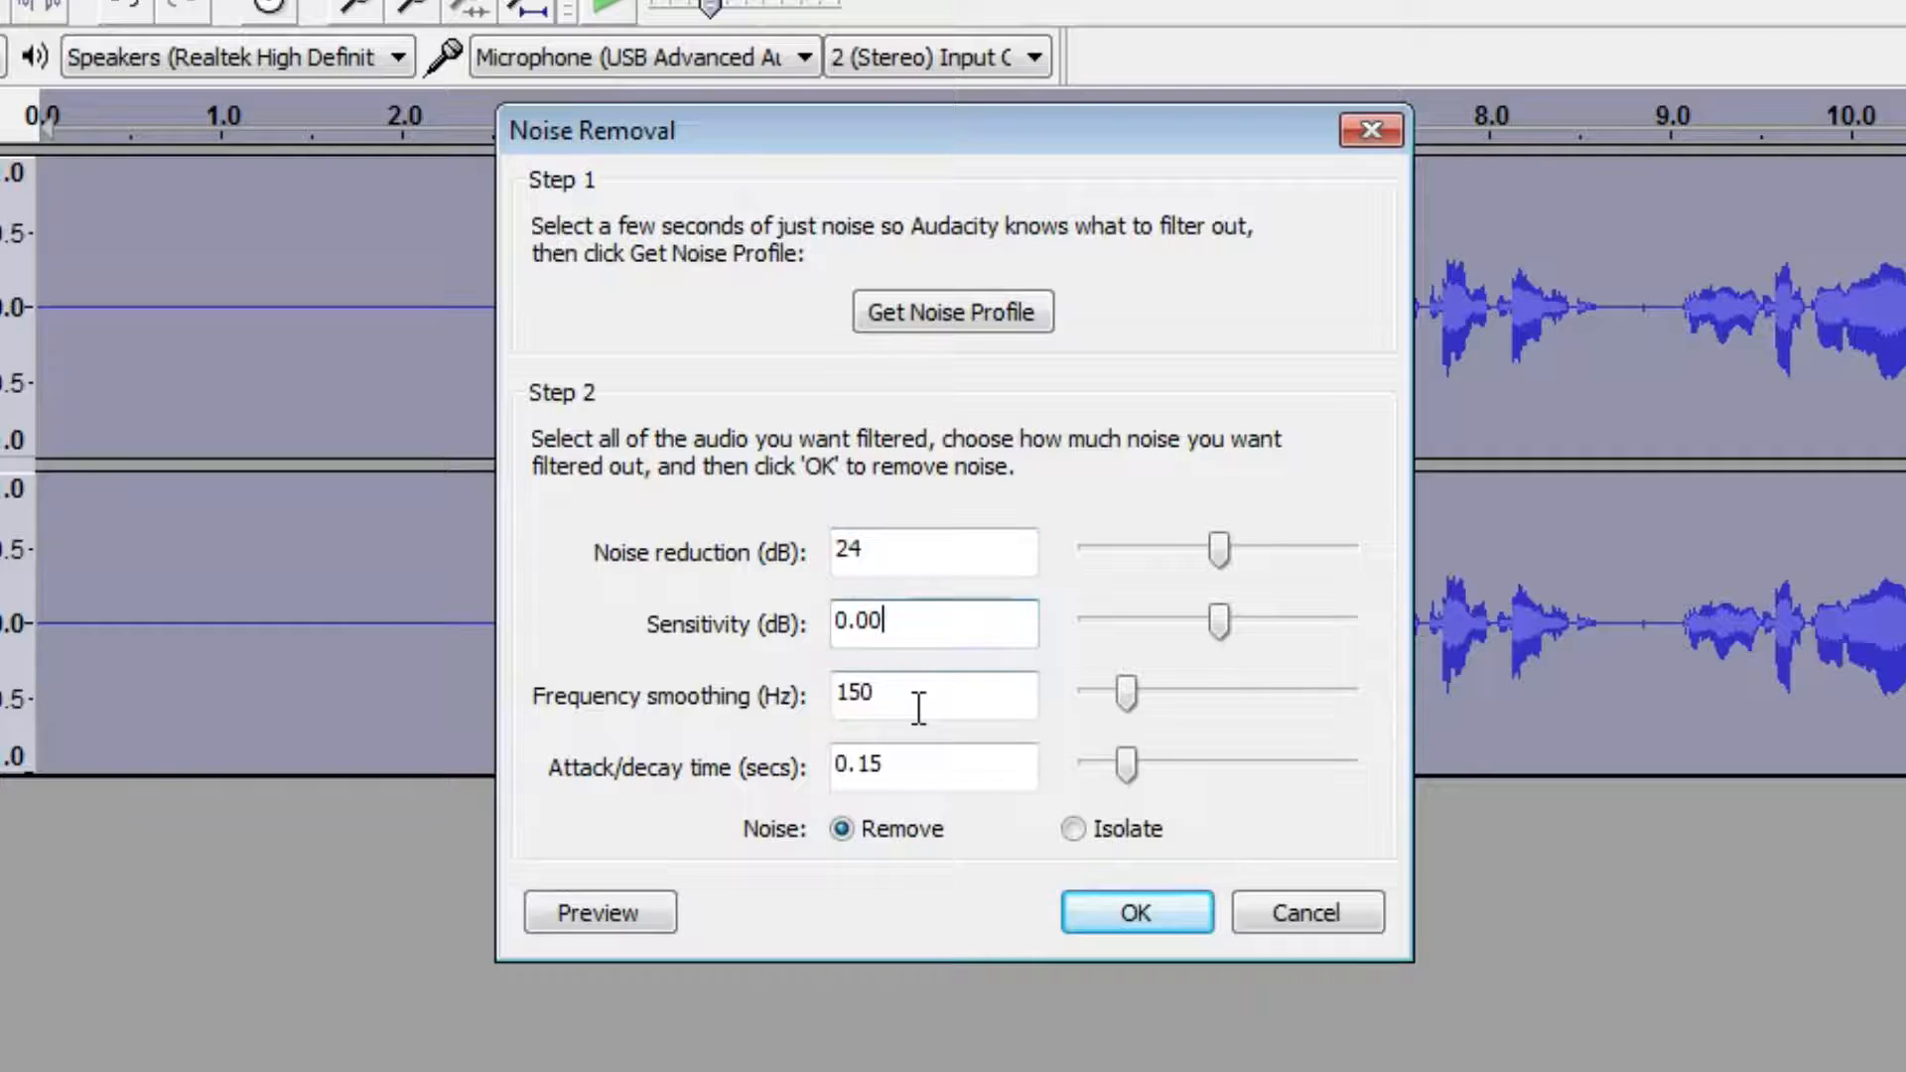
left_click(914, 767)
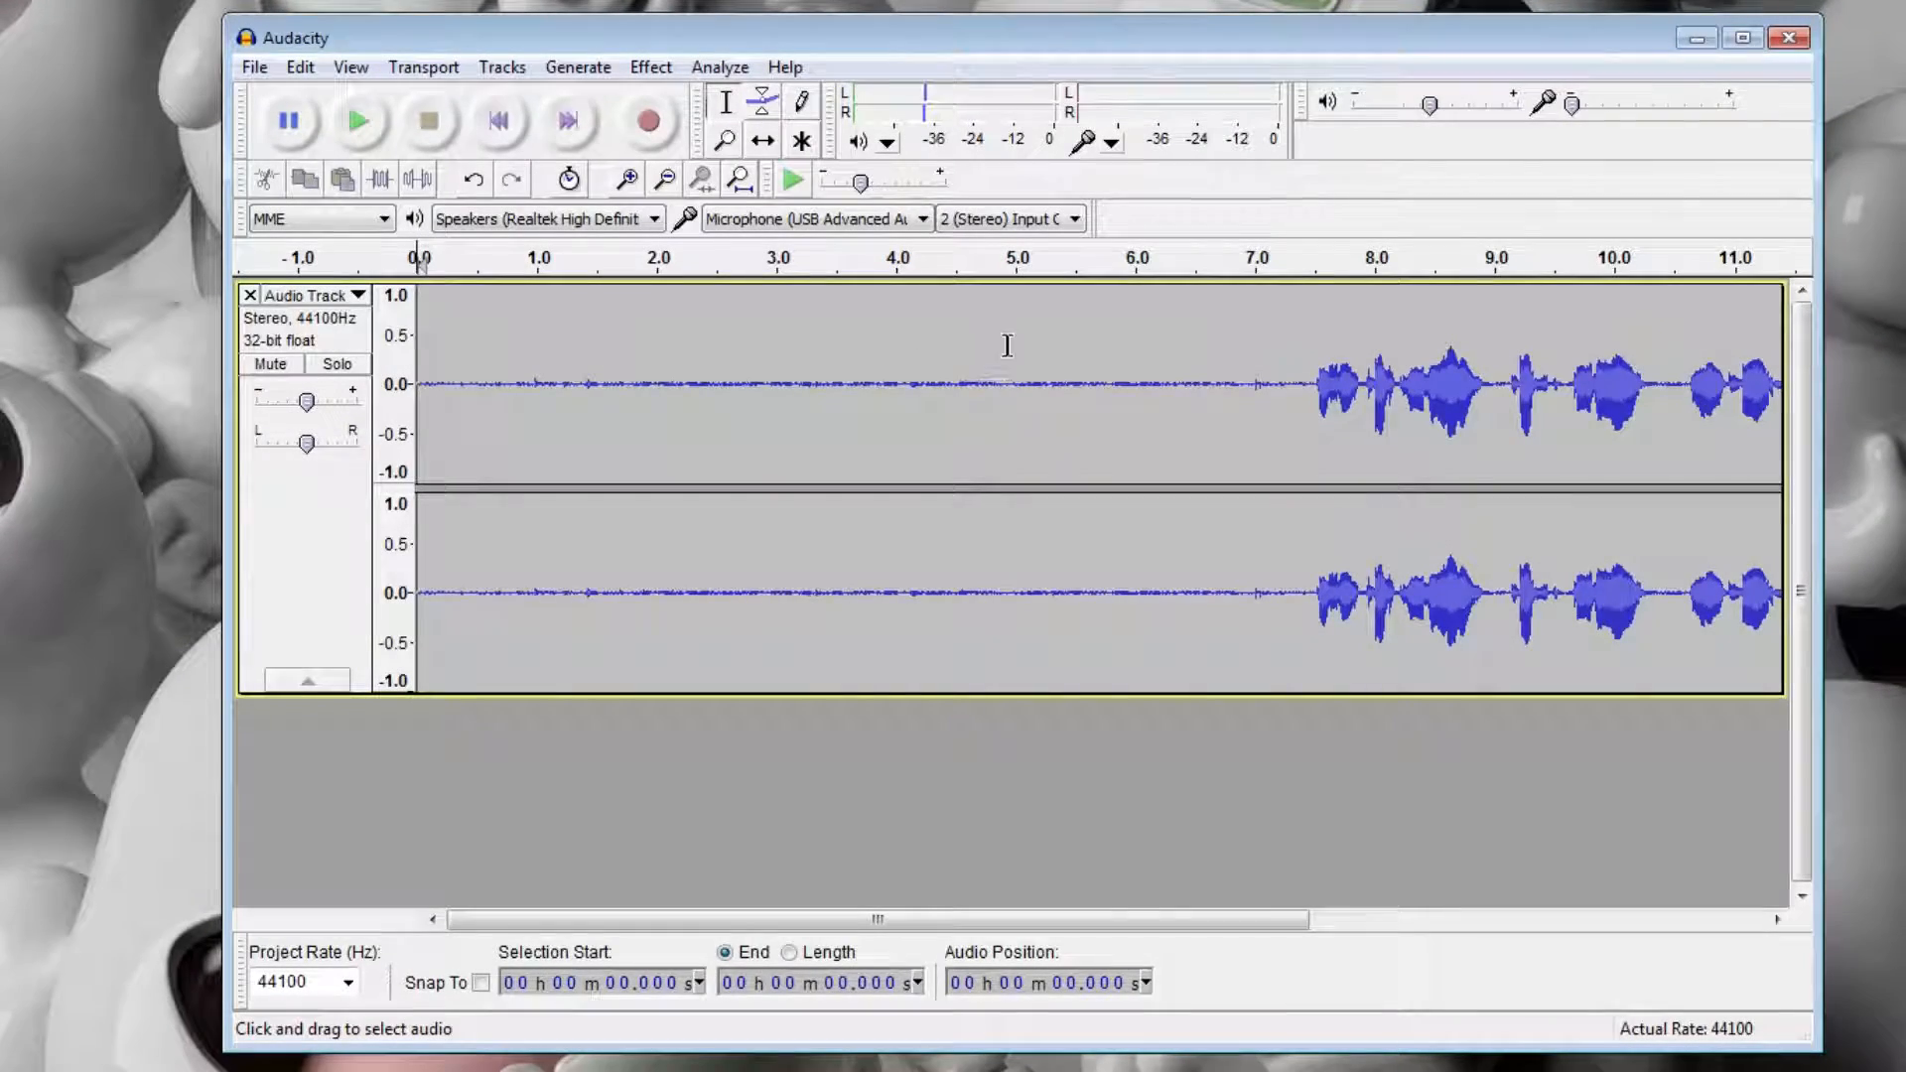
Capture a noise profile for Noise Removal from about the first 6 seconds of silence in the track.
left_click_drag(1139, 335, 419, 359)
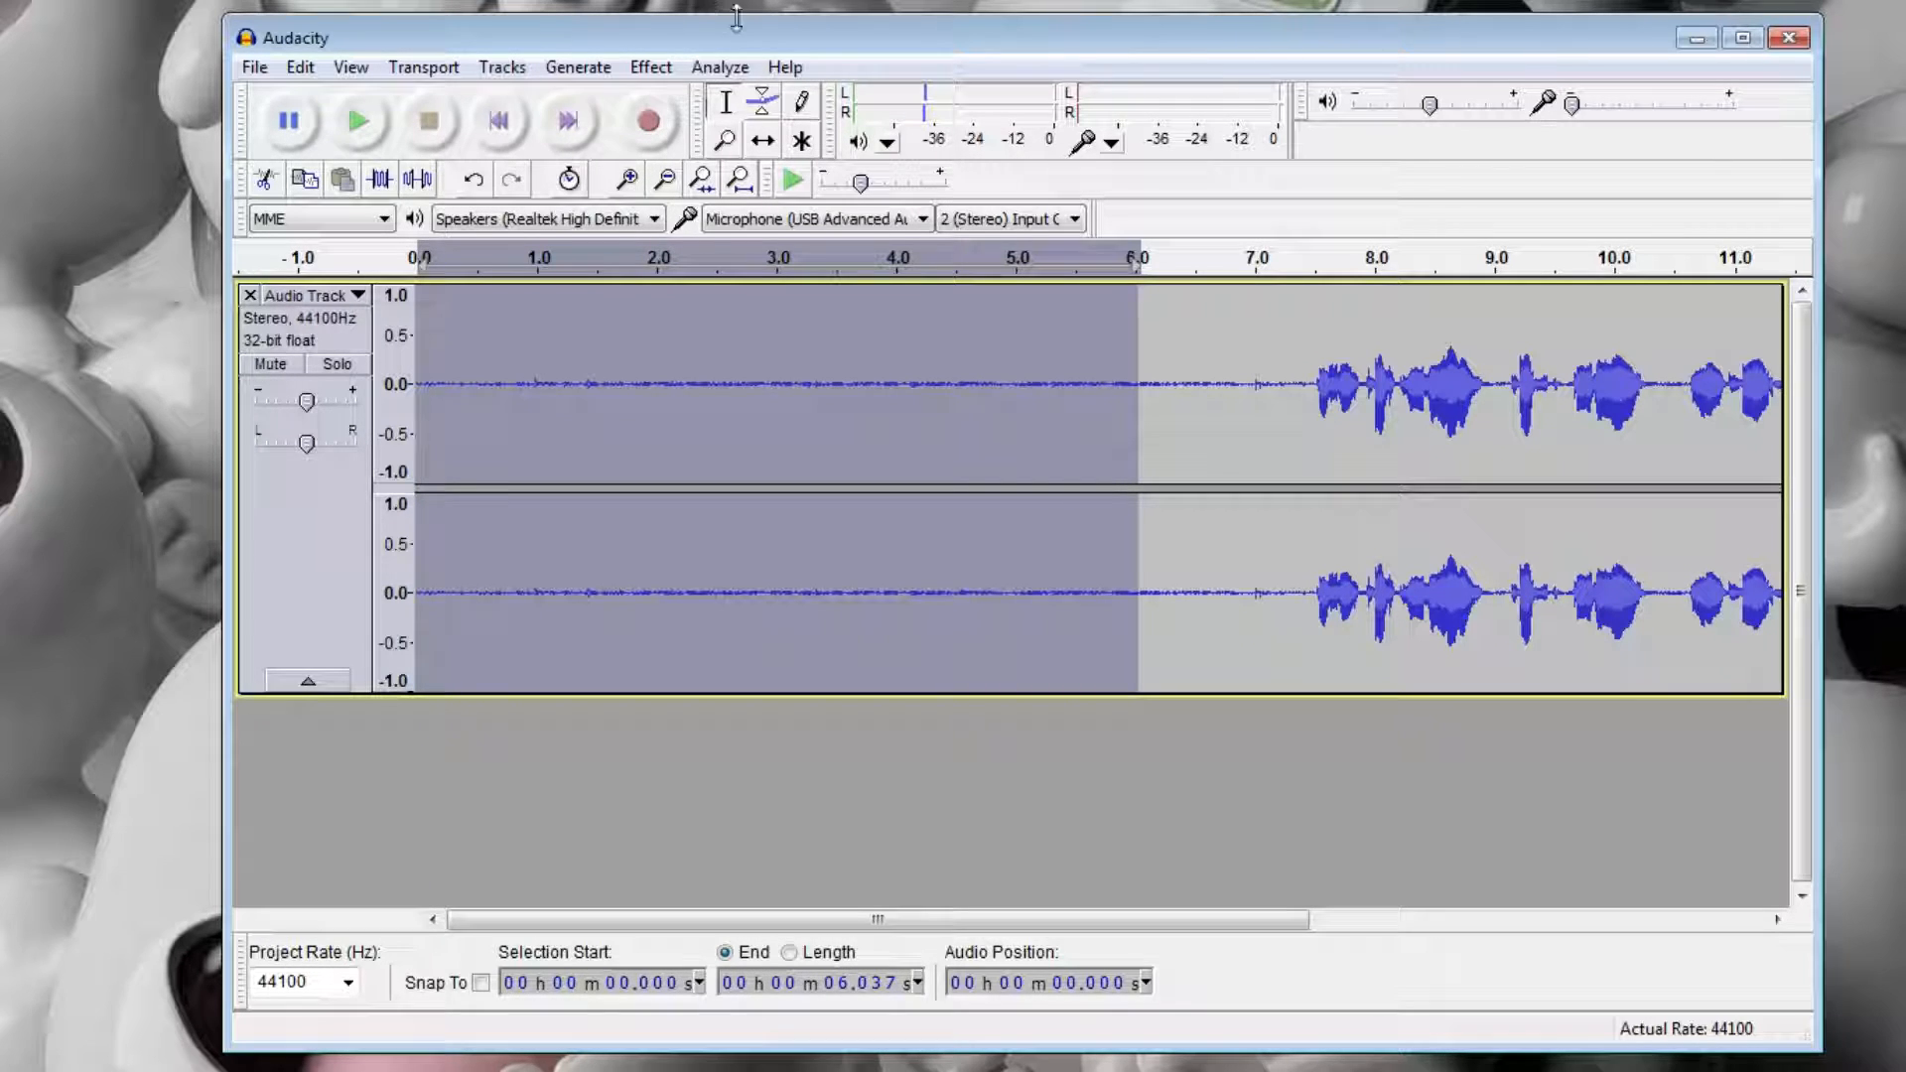
left_click(651, 66)
left_click(753, 572)
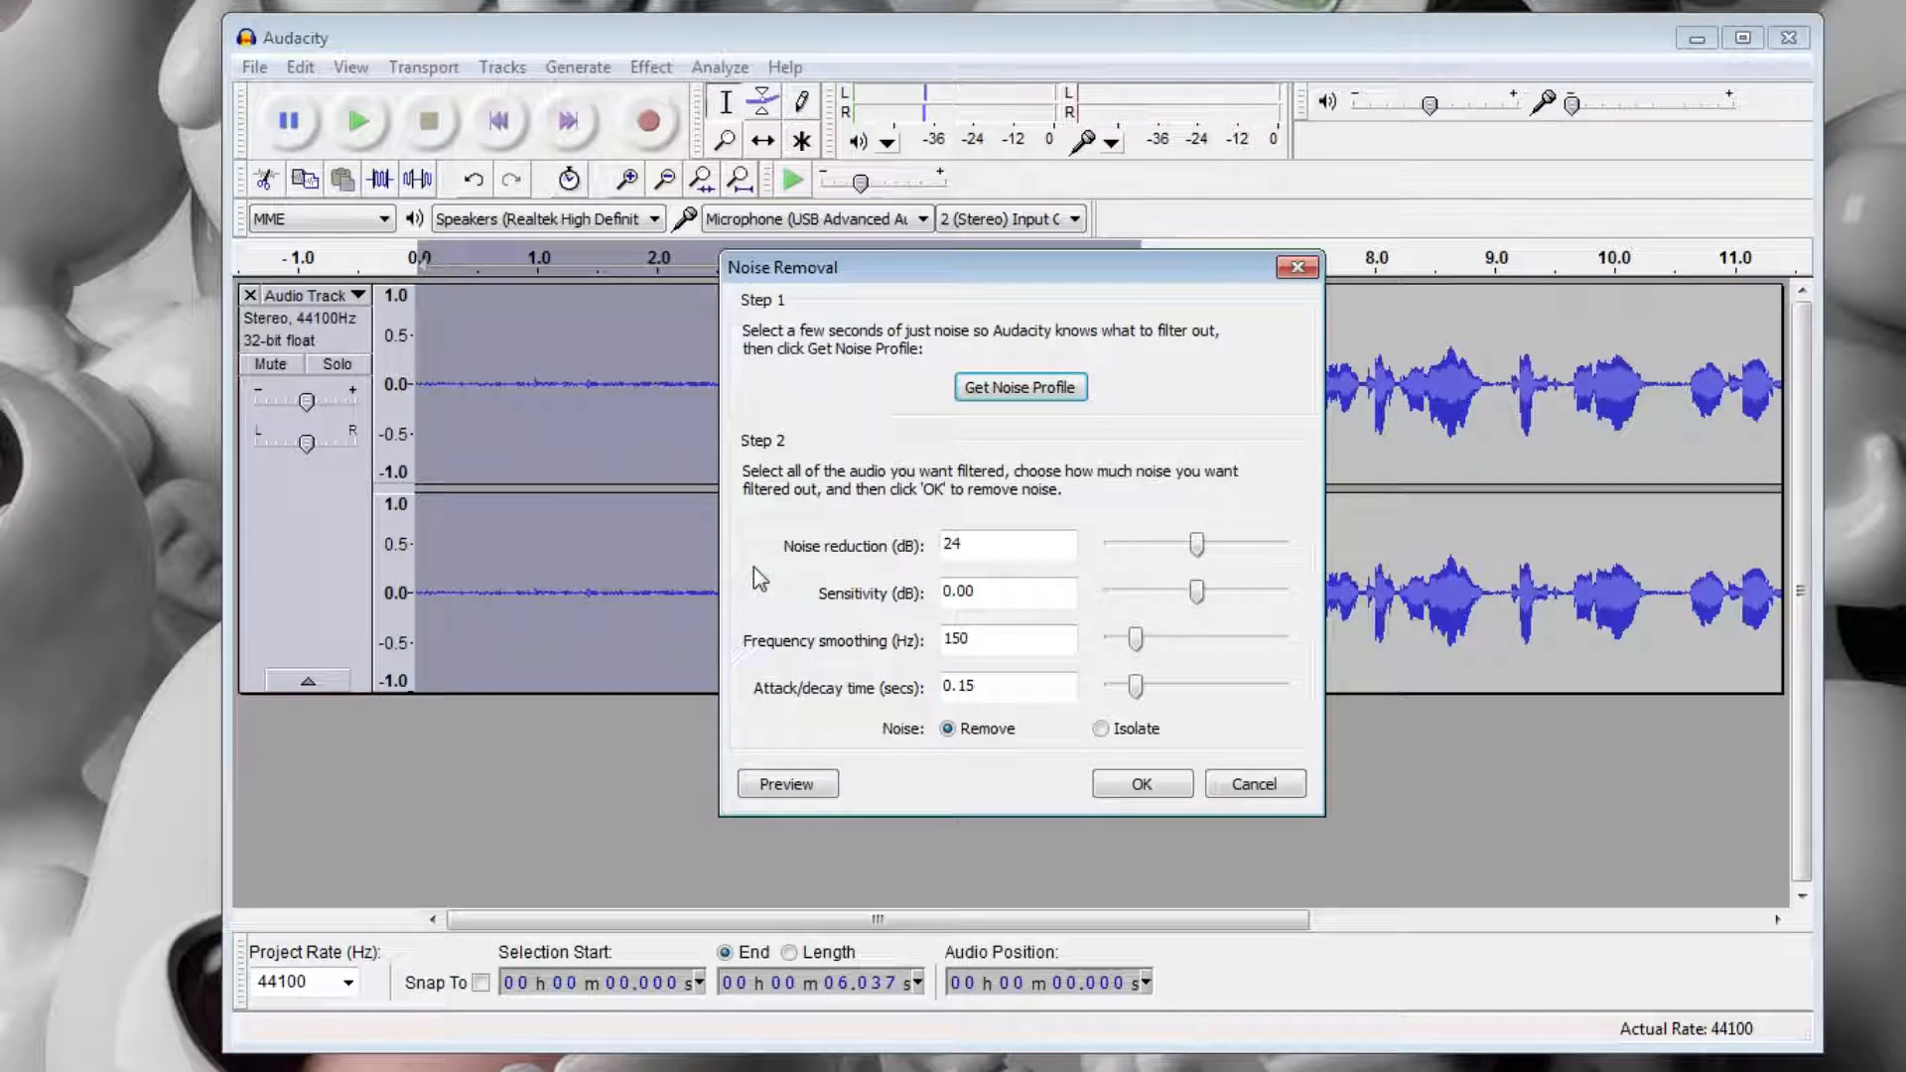
left_click(1005, 405)
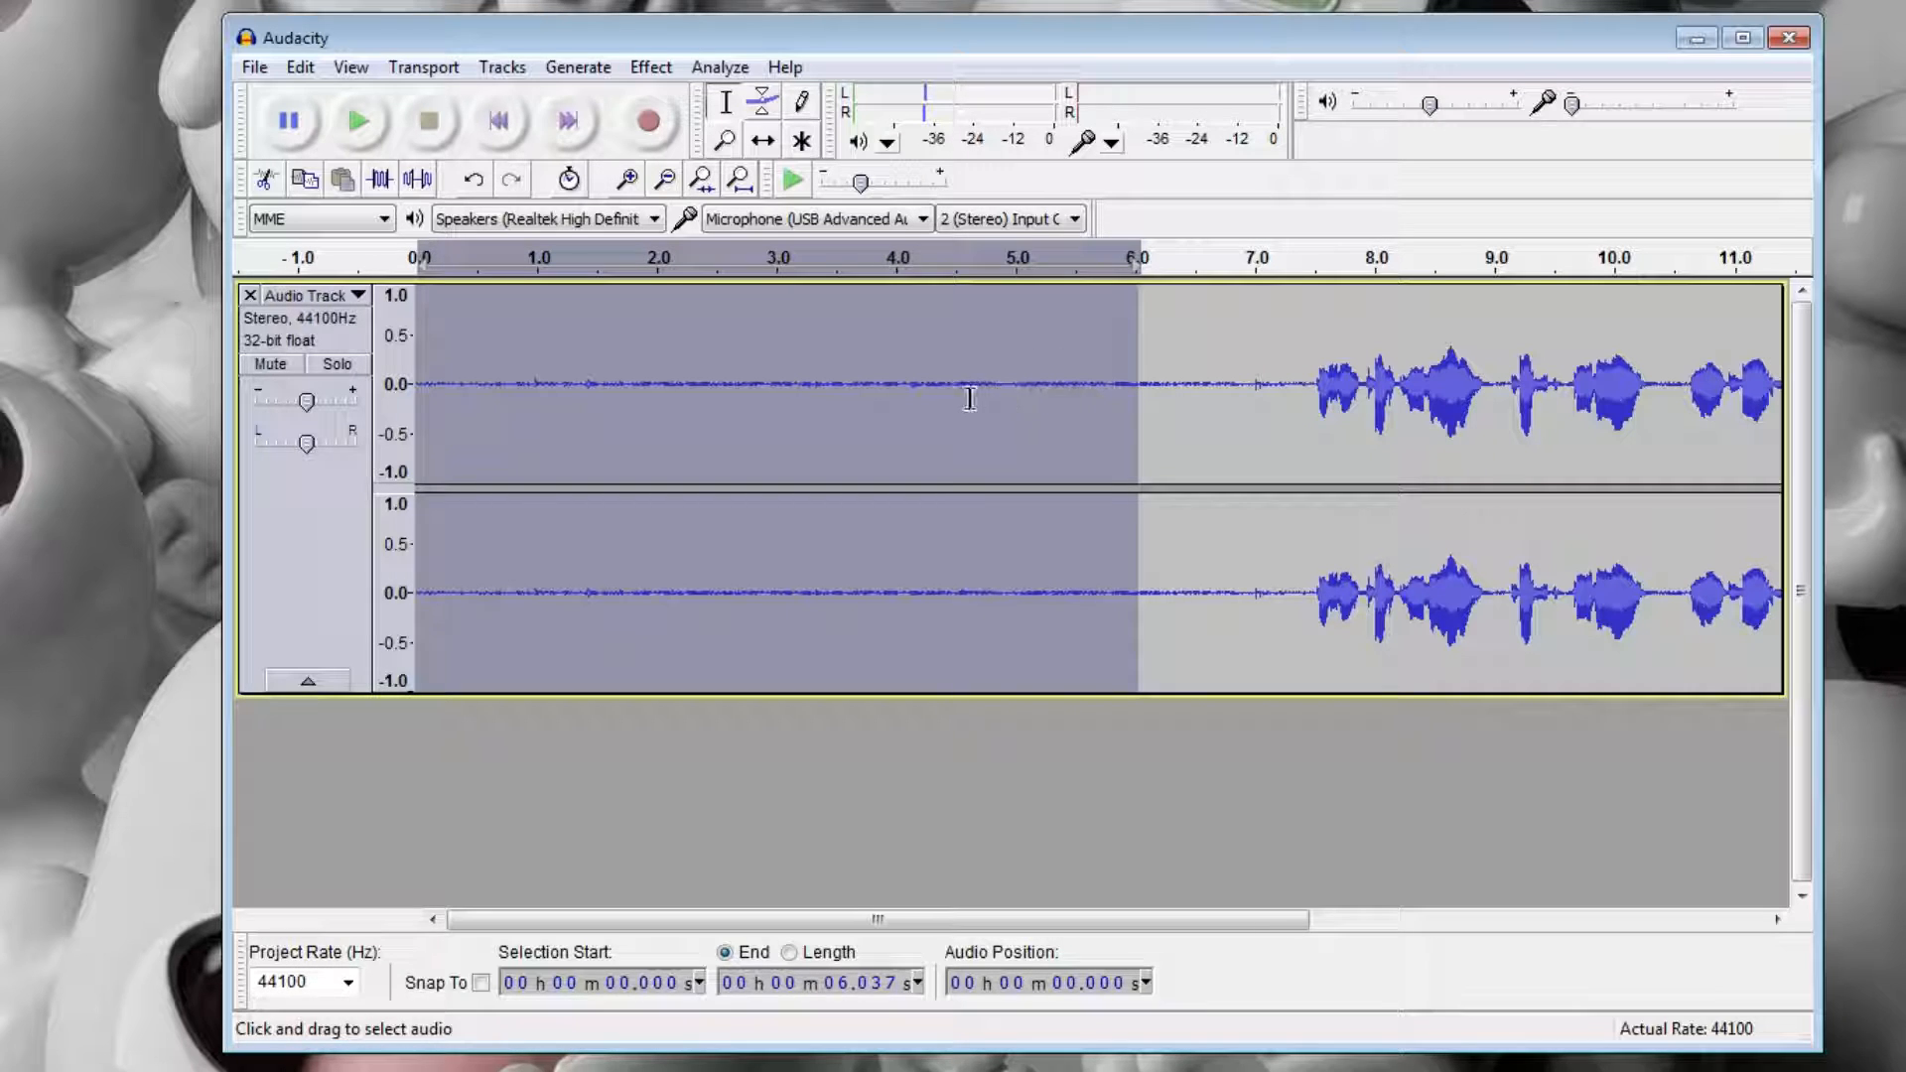
key("ctrl+a")
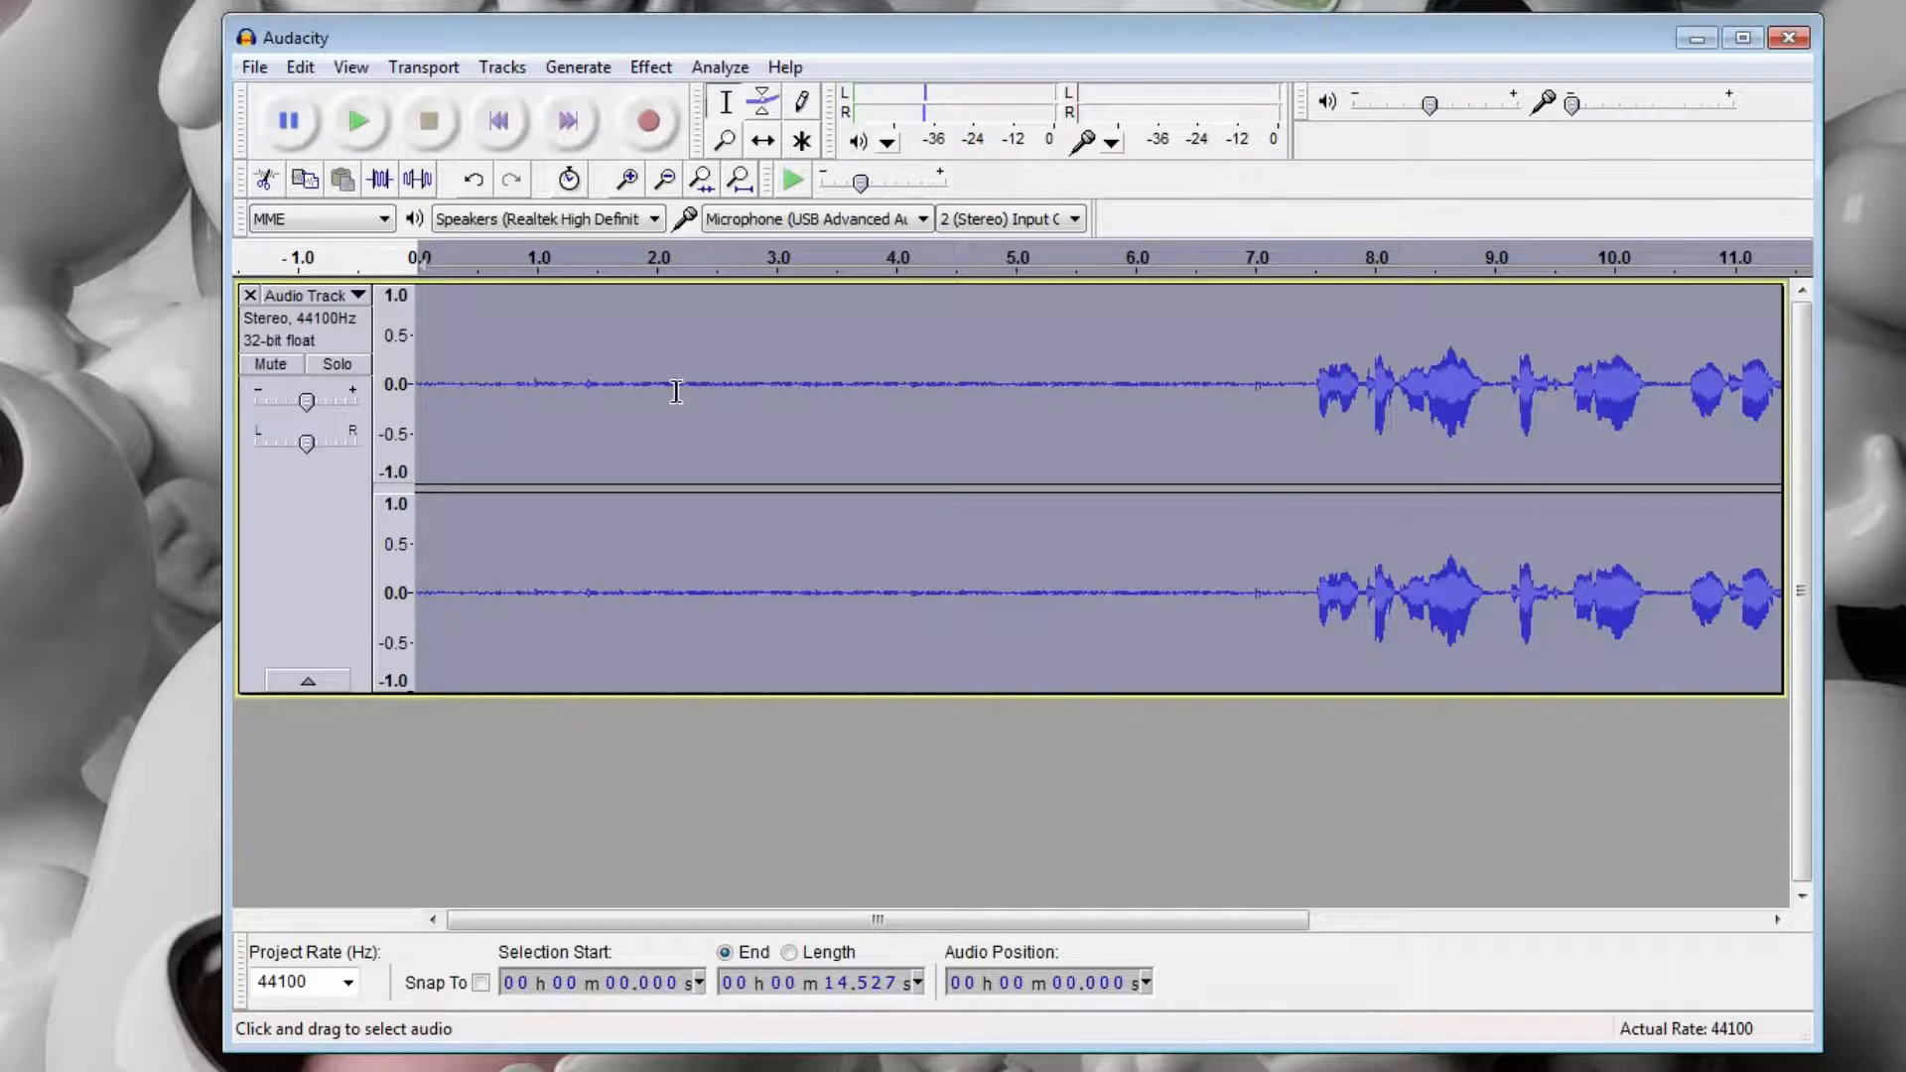
left_click(678, 387)
left_click_drag(1073, 357, 362, 361)
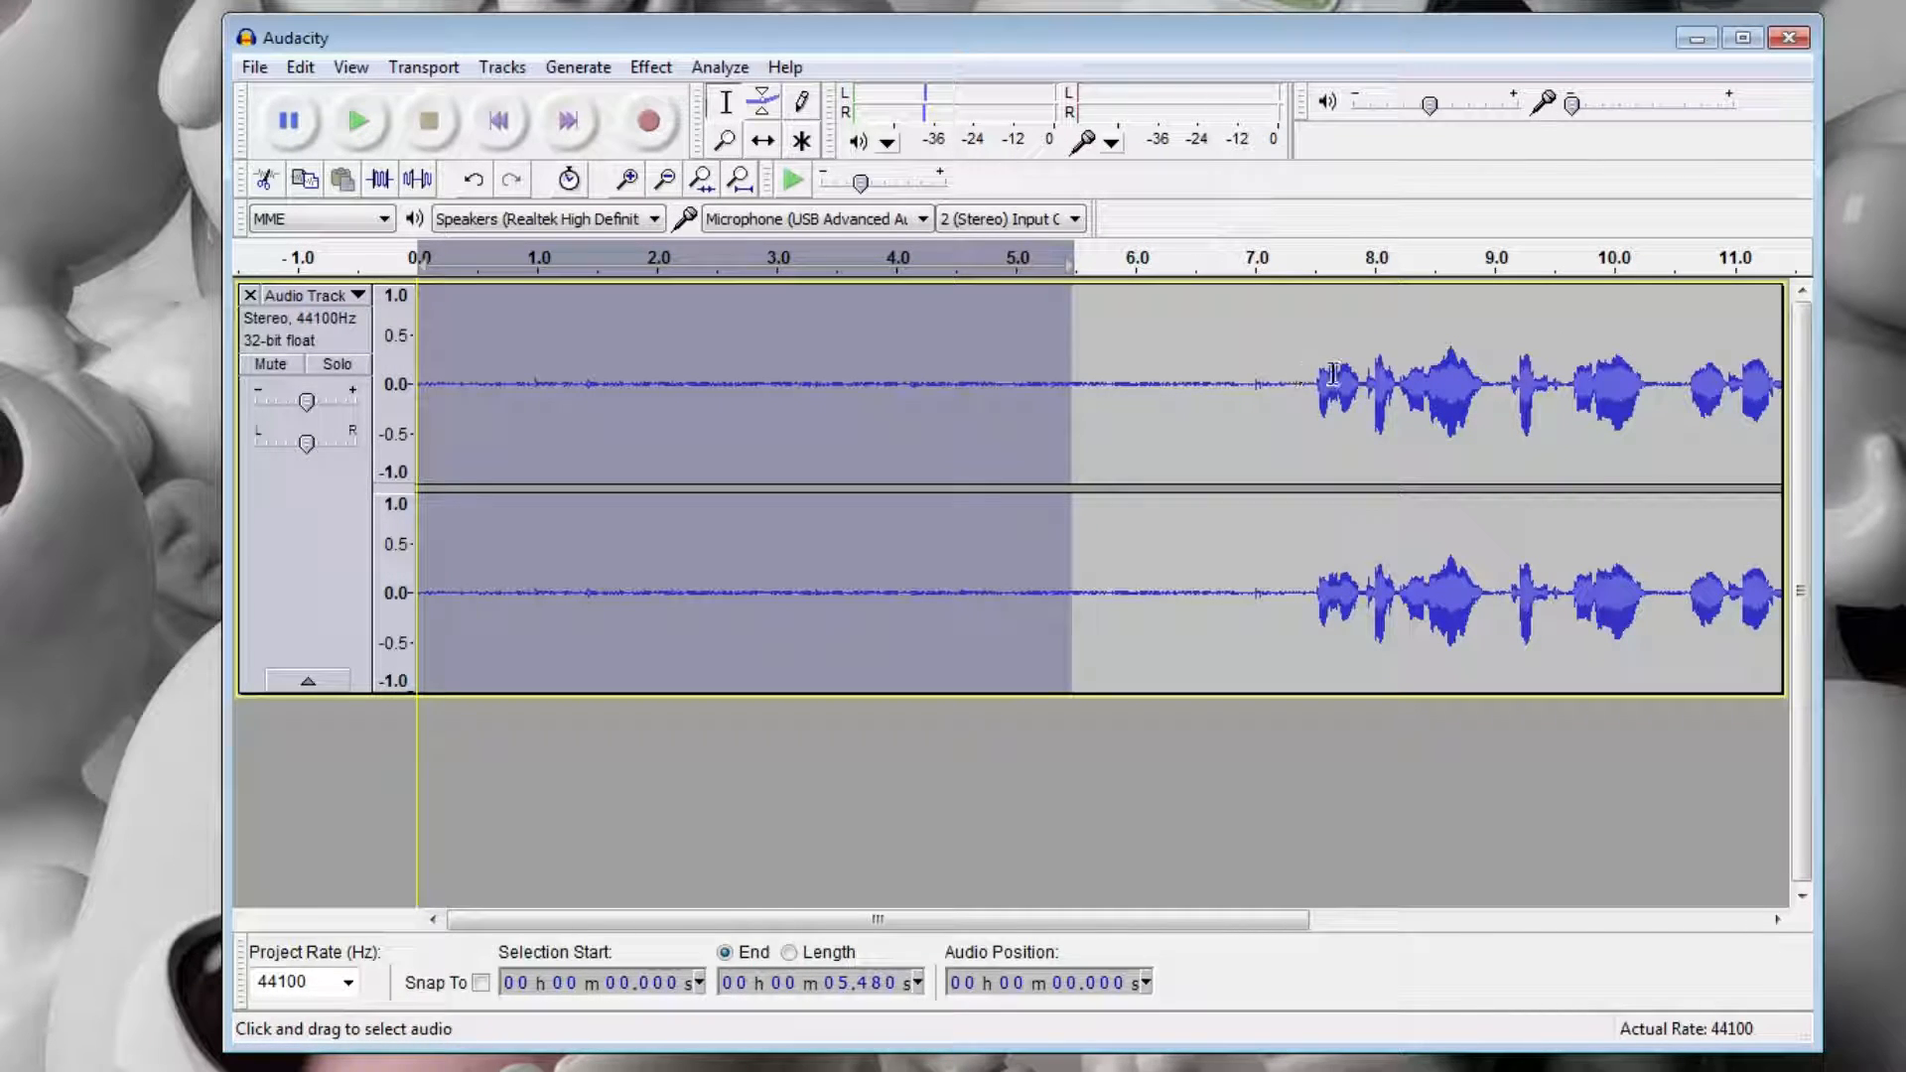
left_click(1367, 372)
left_click(1546, 367)
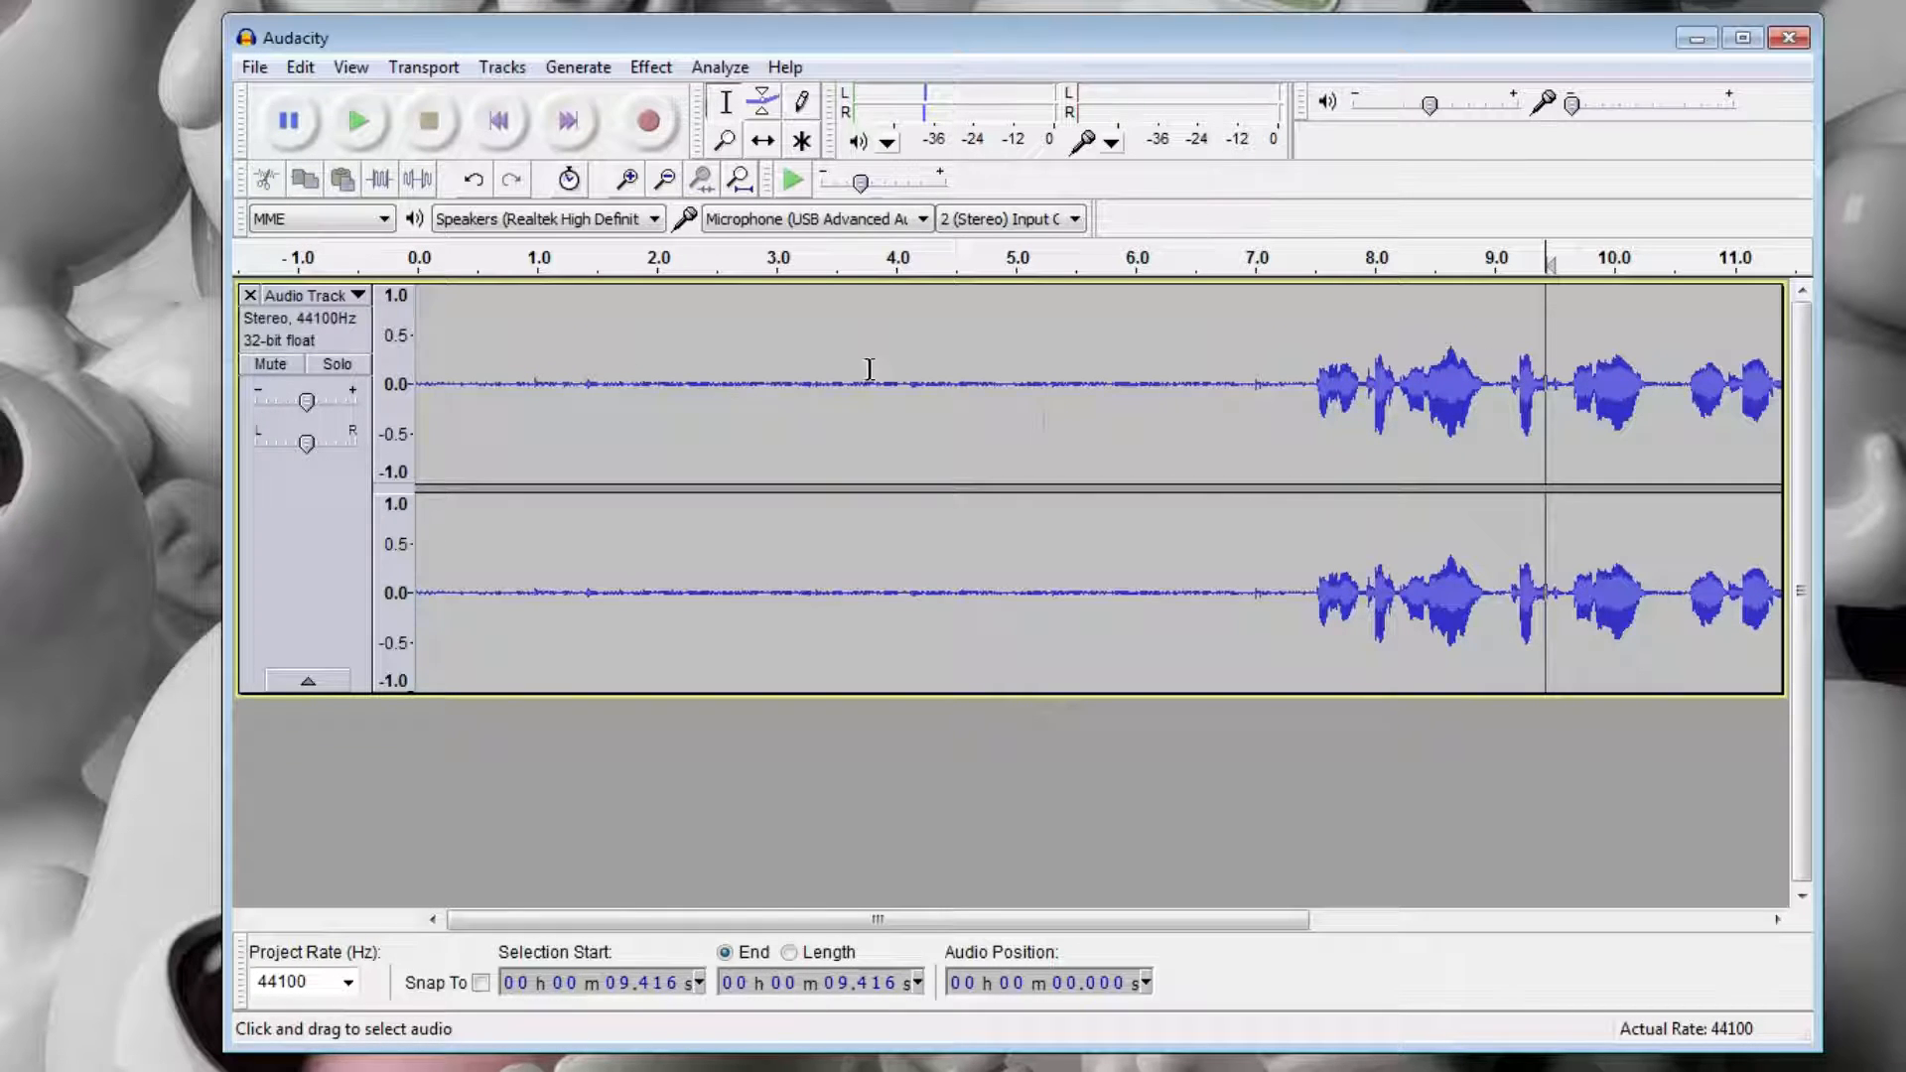
left_click_drag(1111, 375, 417, 322)
Select the entire audio track and apply Noise Removal to it with the current settings.
left_click(643, 353)
double_click(640, 351)
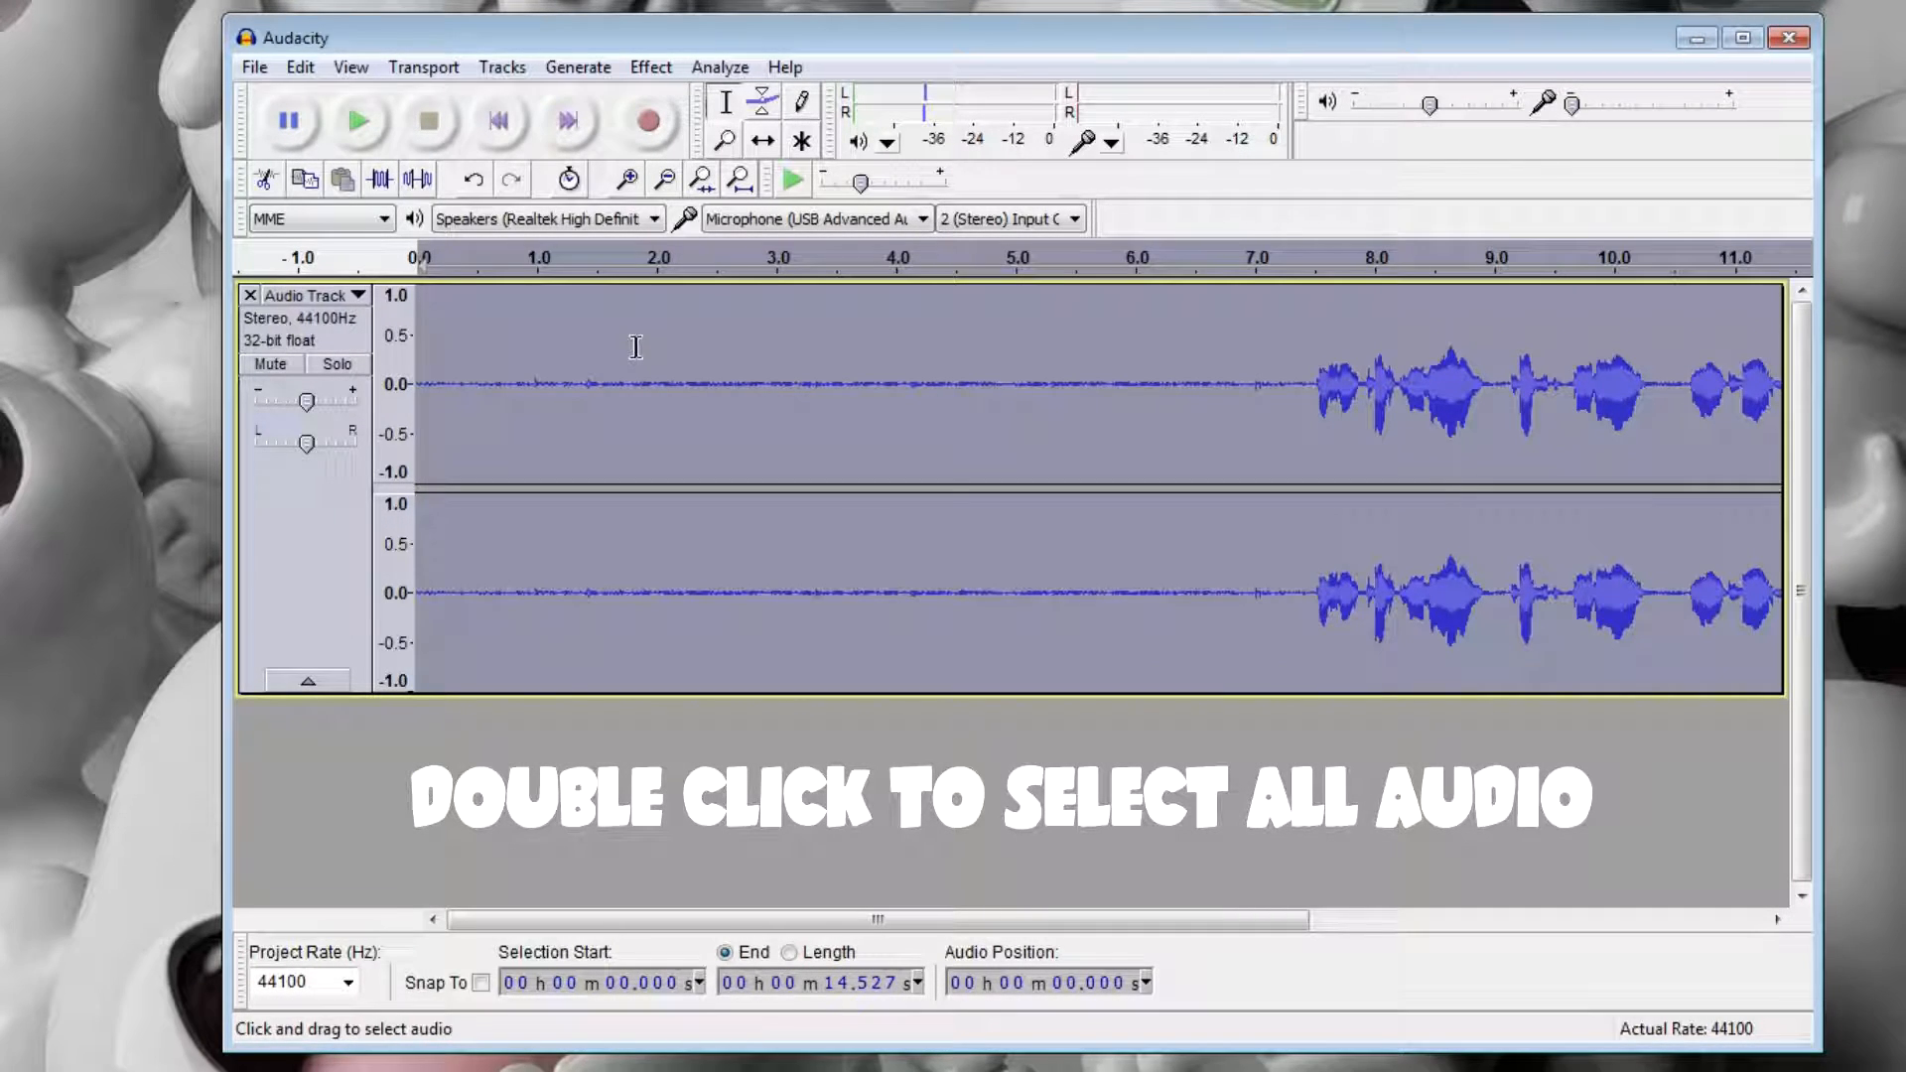
left_click(651, 67)
left_click(770, 569)
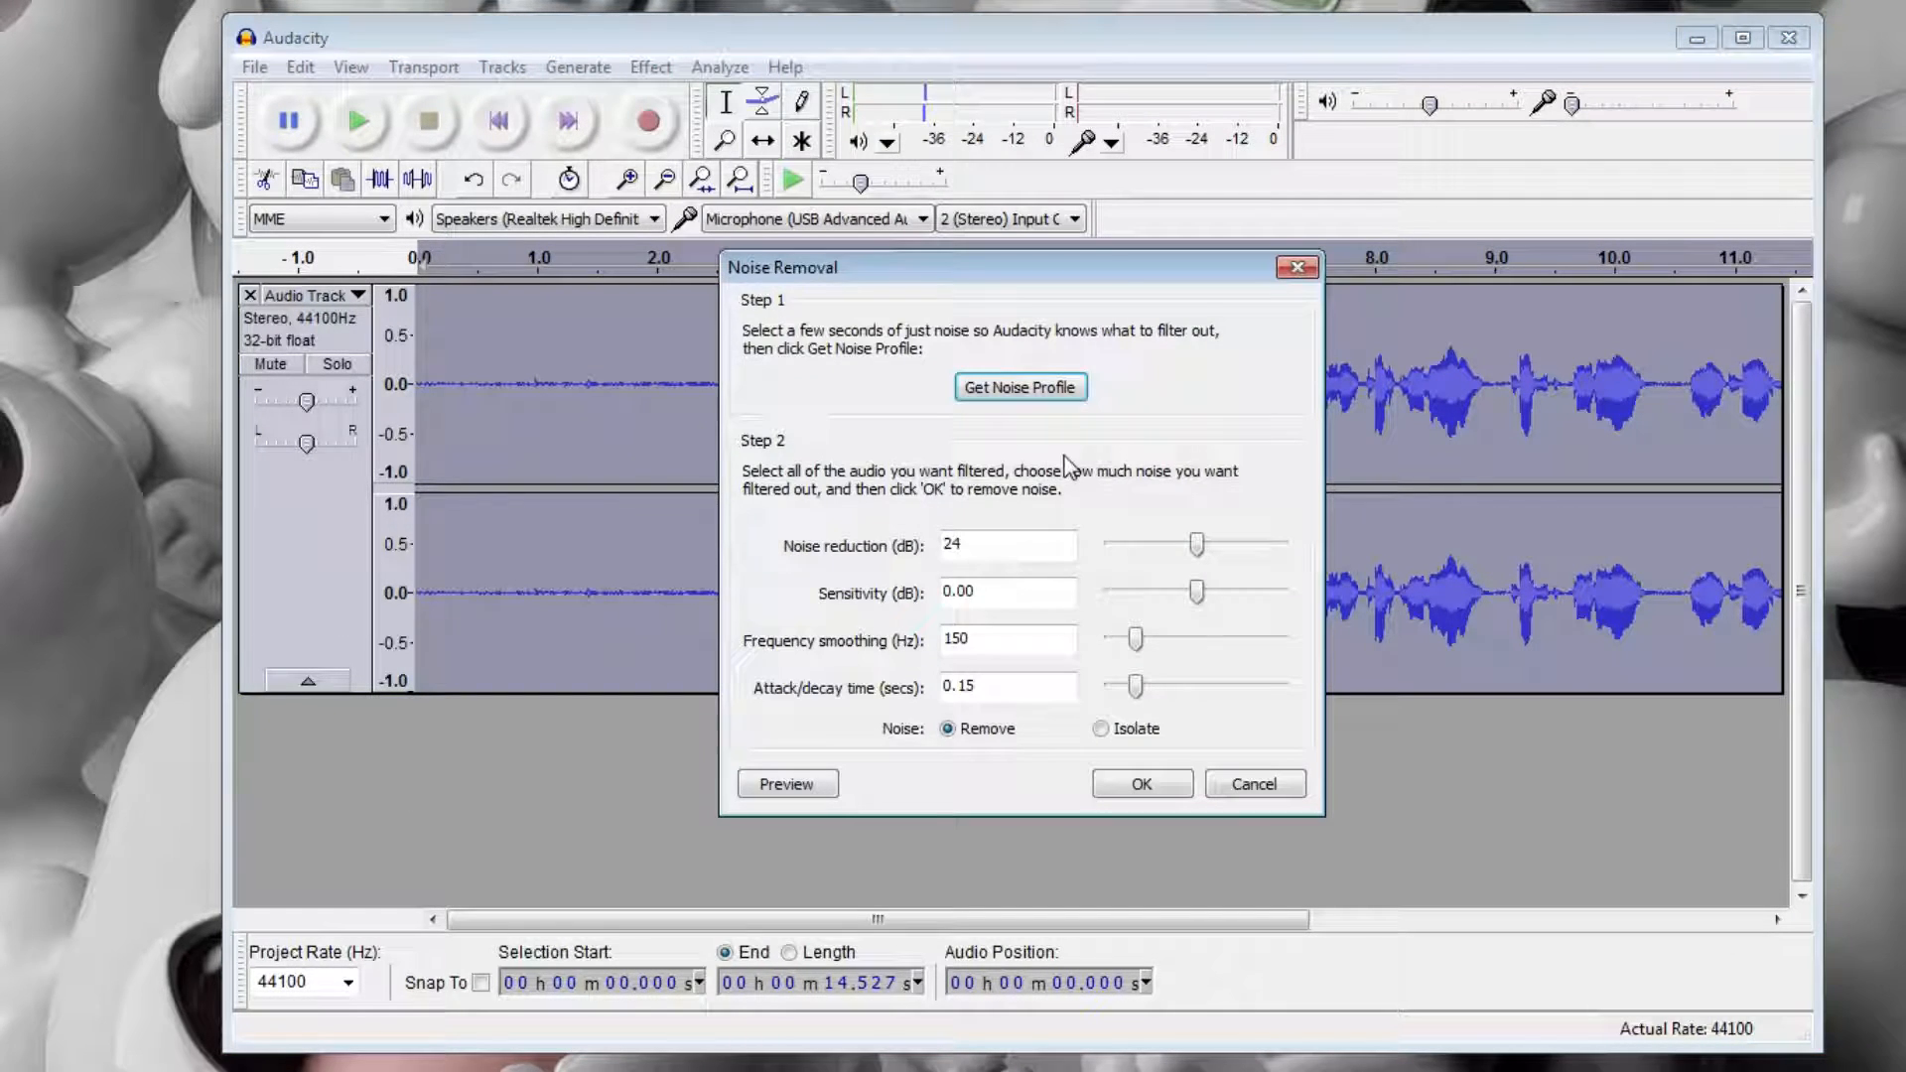
left_click(1152, 783)
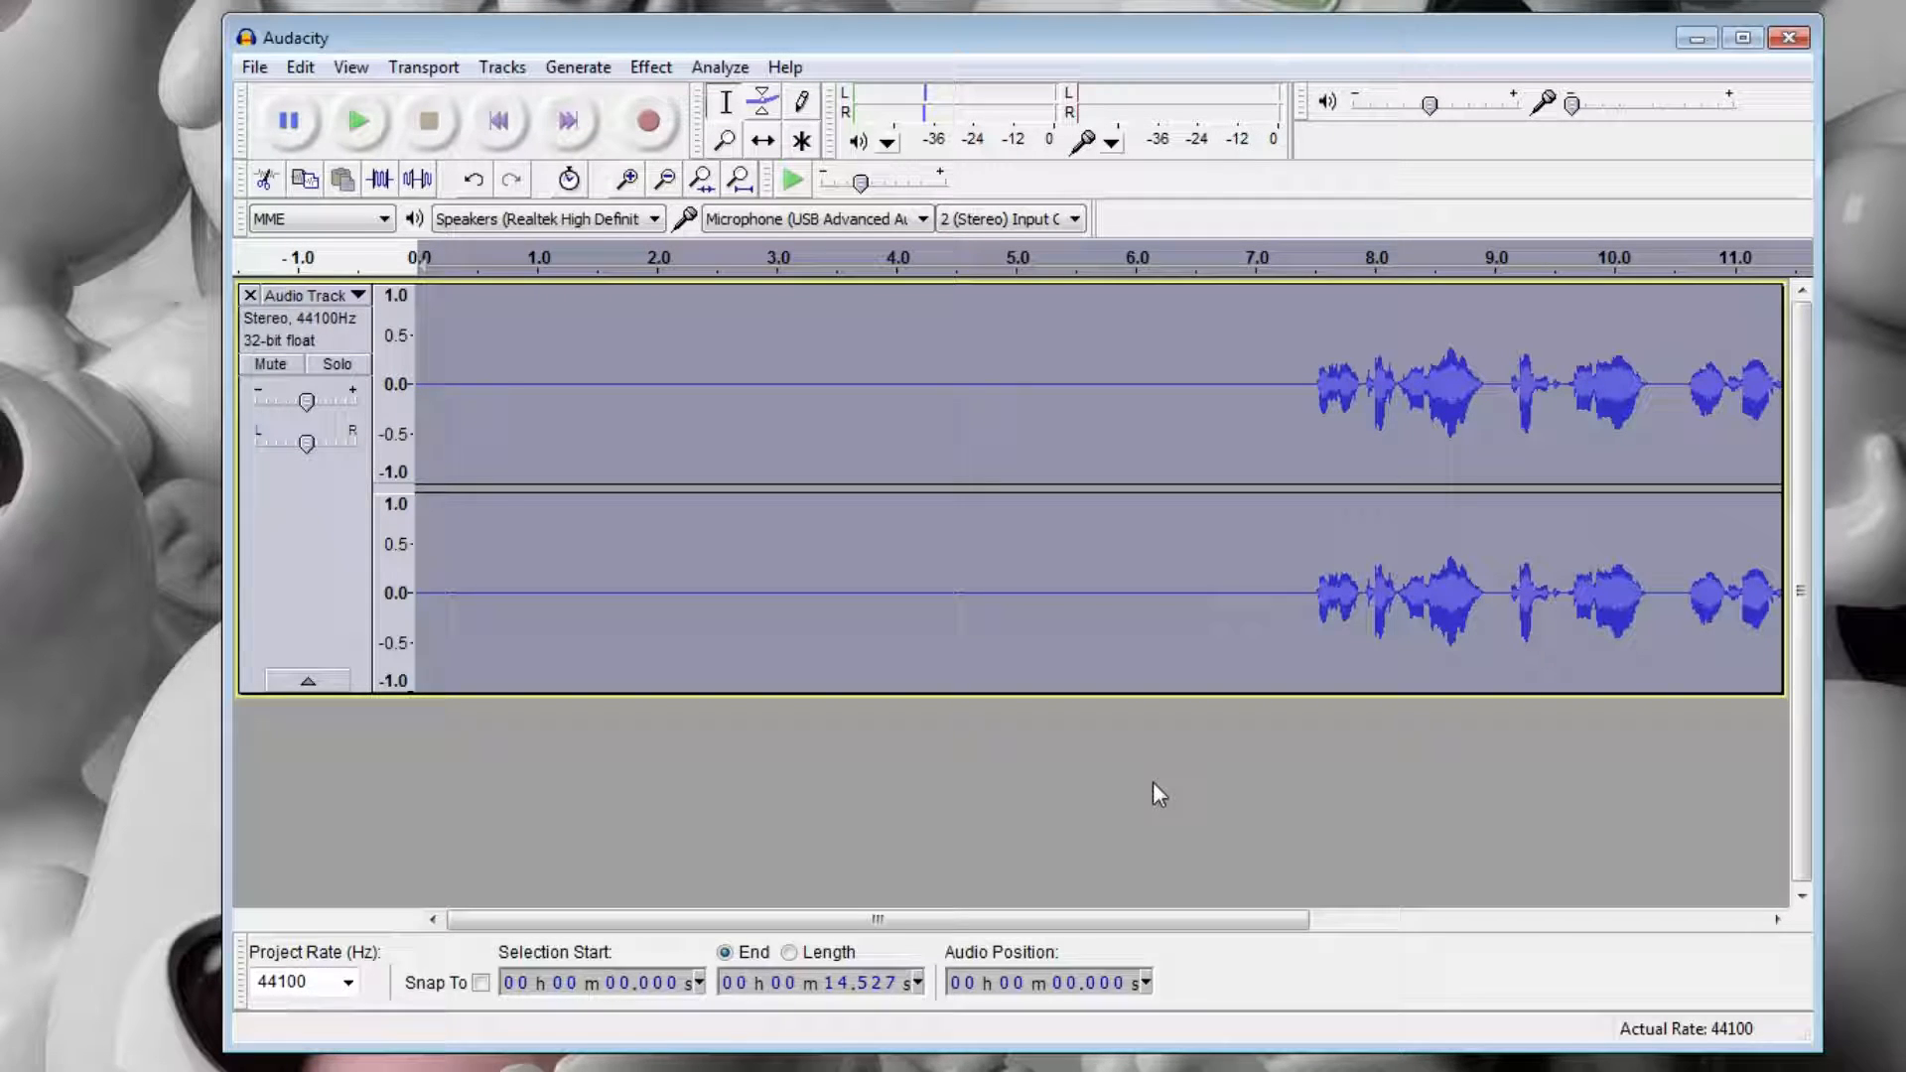
Inspect the cleaned waveform and play the recording back from about 0.4 seconds through the end of the speech.
left_click(889, 391)
left_click_drag(951, 923, 1217, 864)
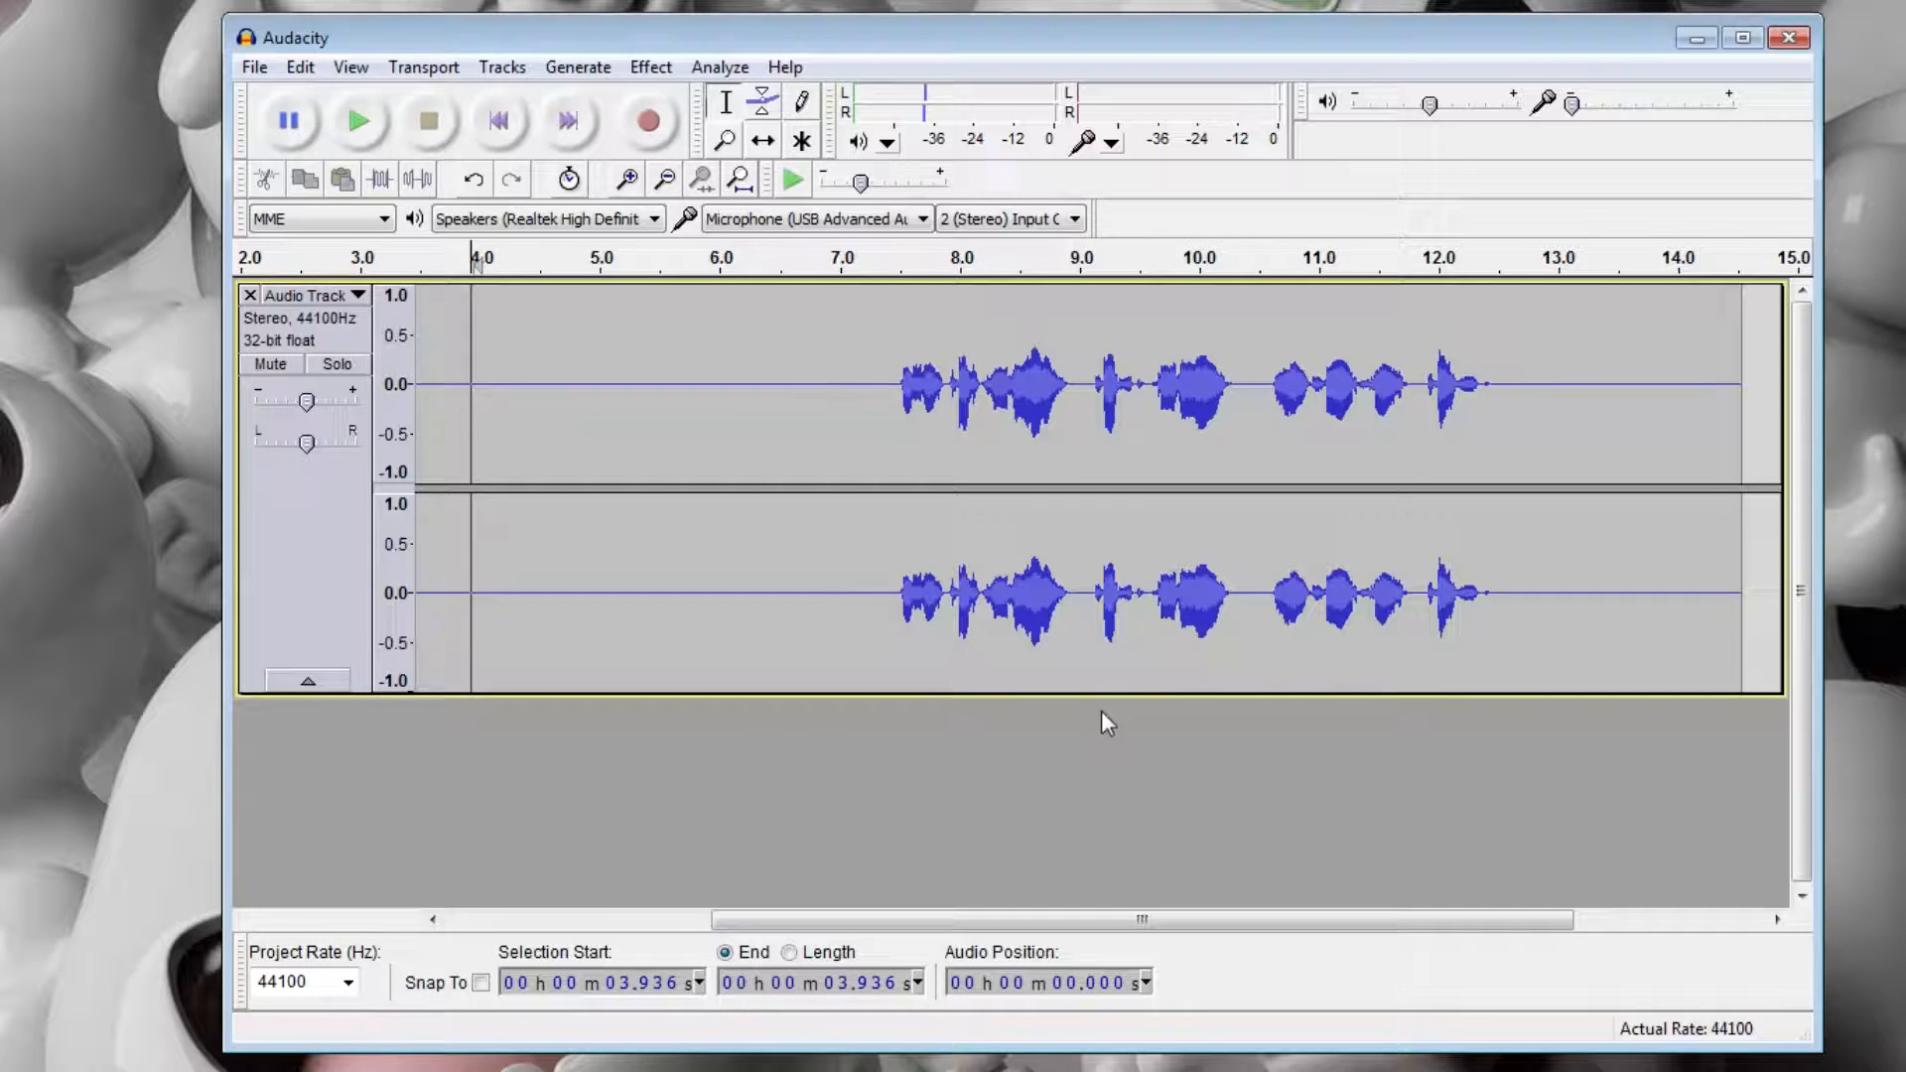
left_click(578, 921)
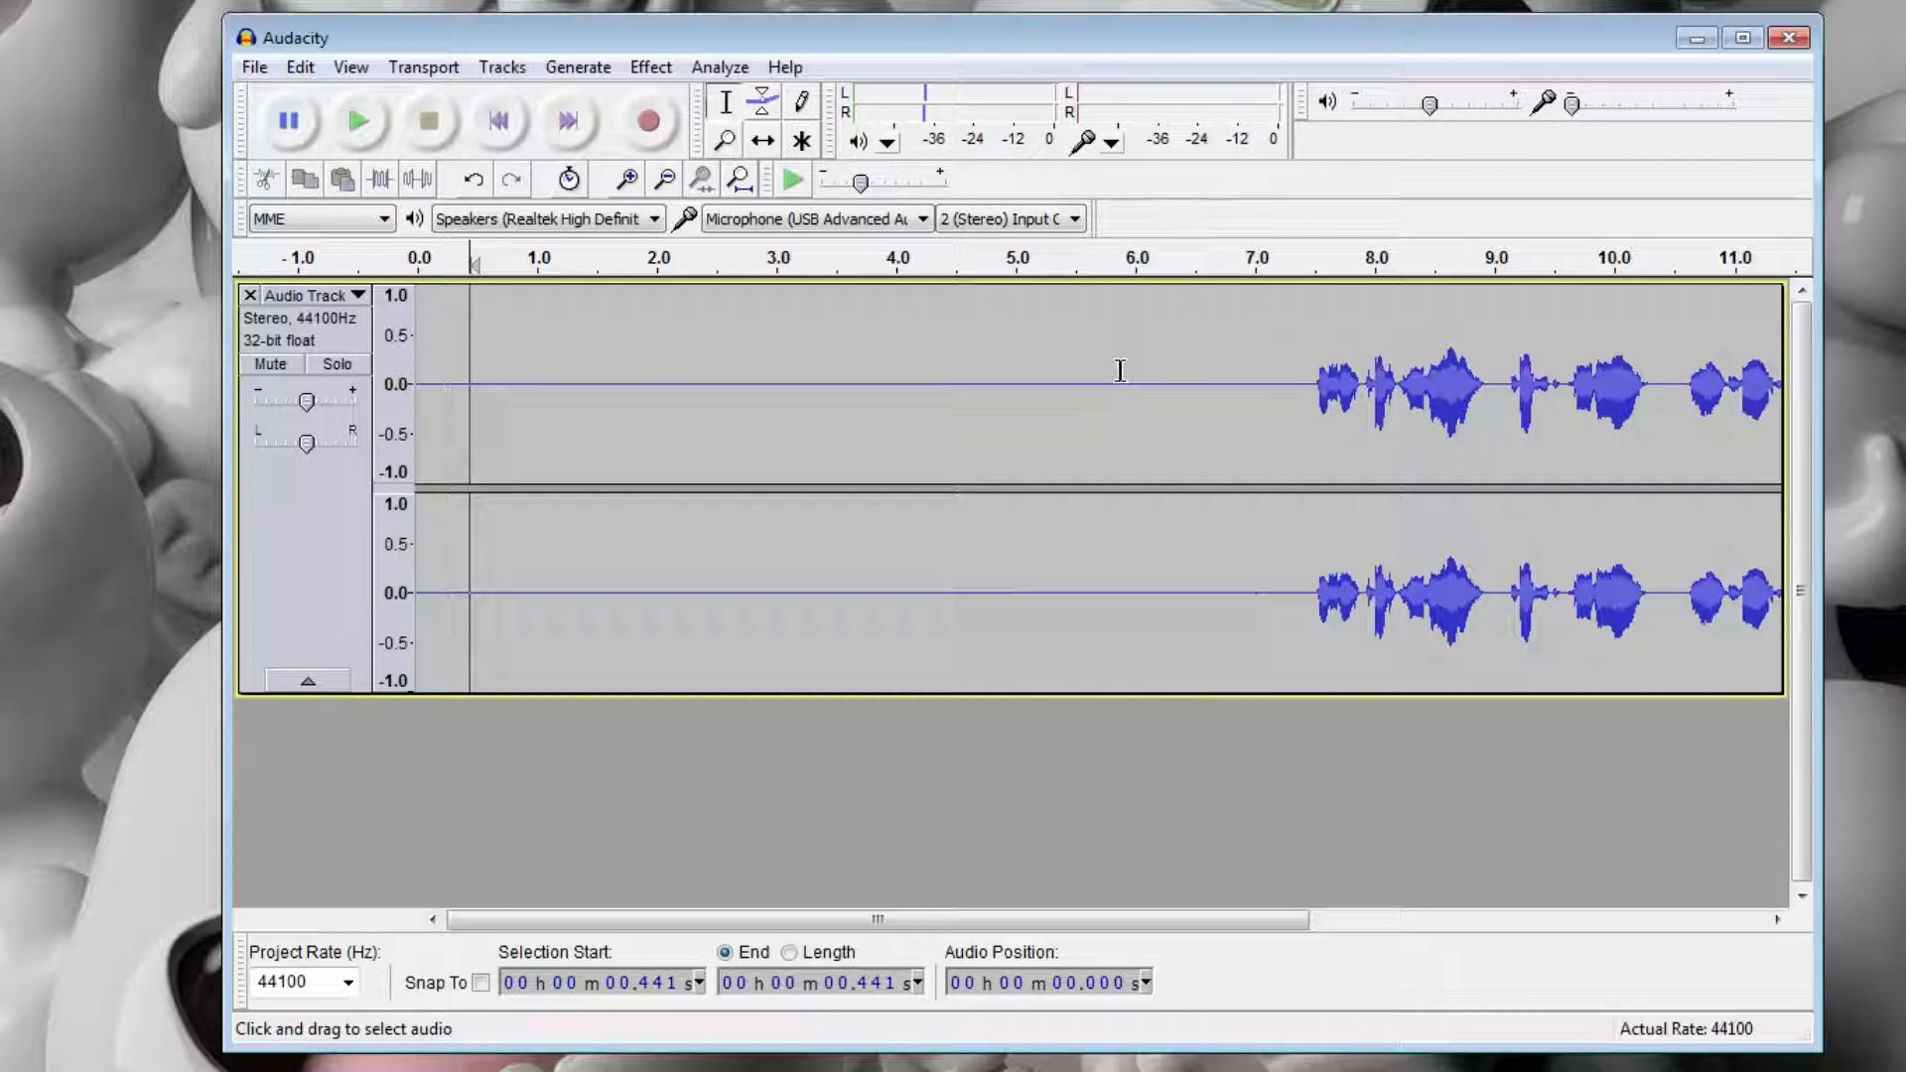
key("space")
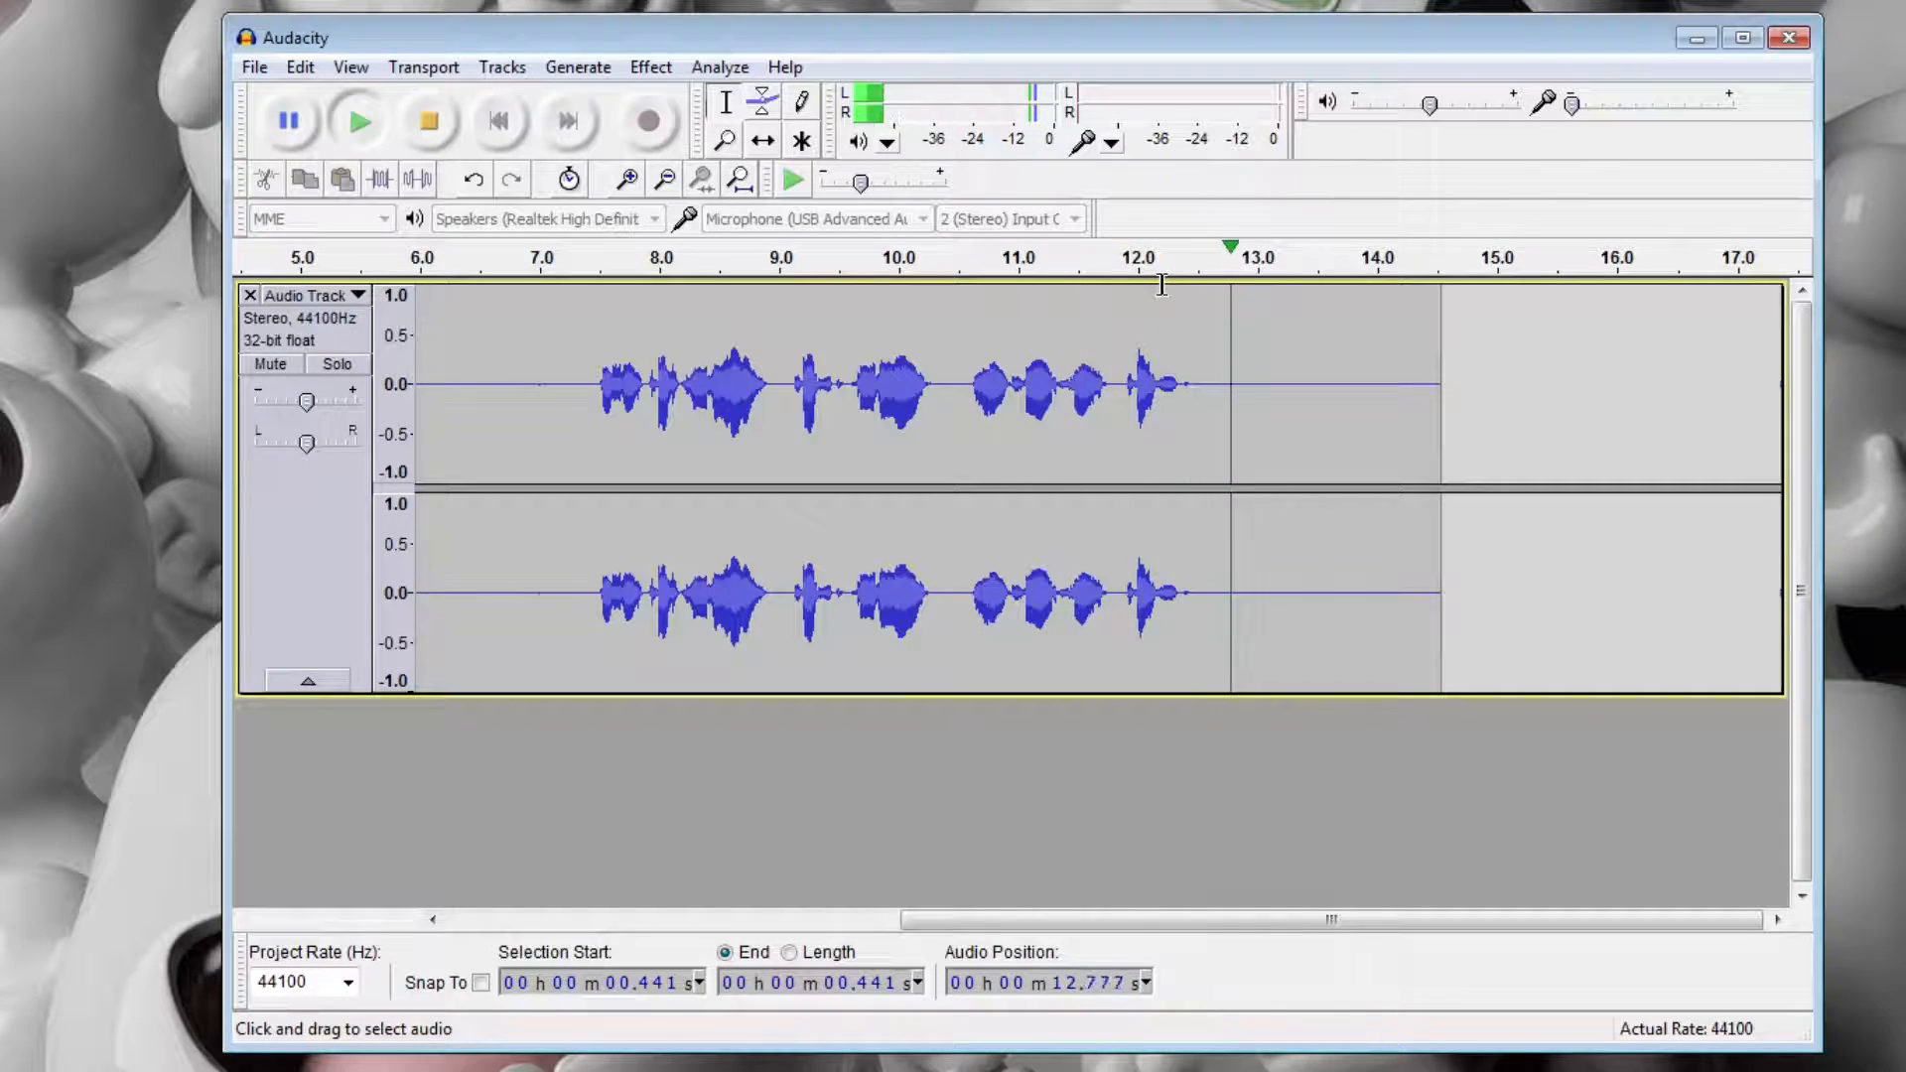
key("space")
Replay the start of the cleaned speech from about 7.4 seconds.
left_click(587, 387)
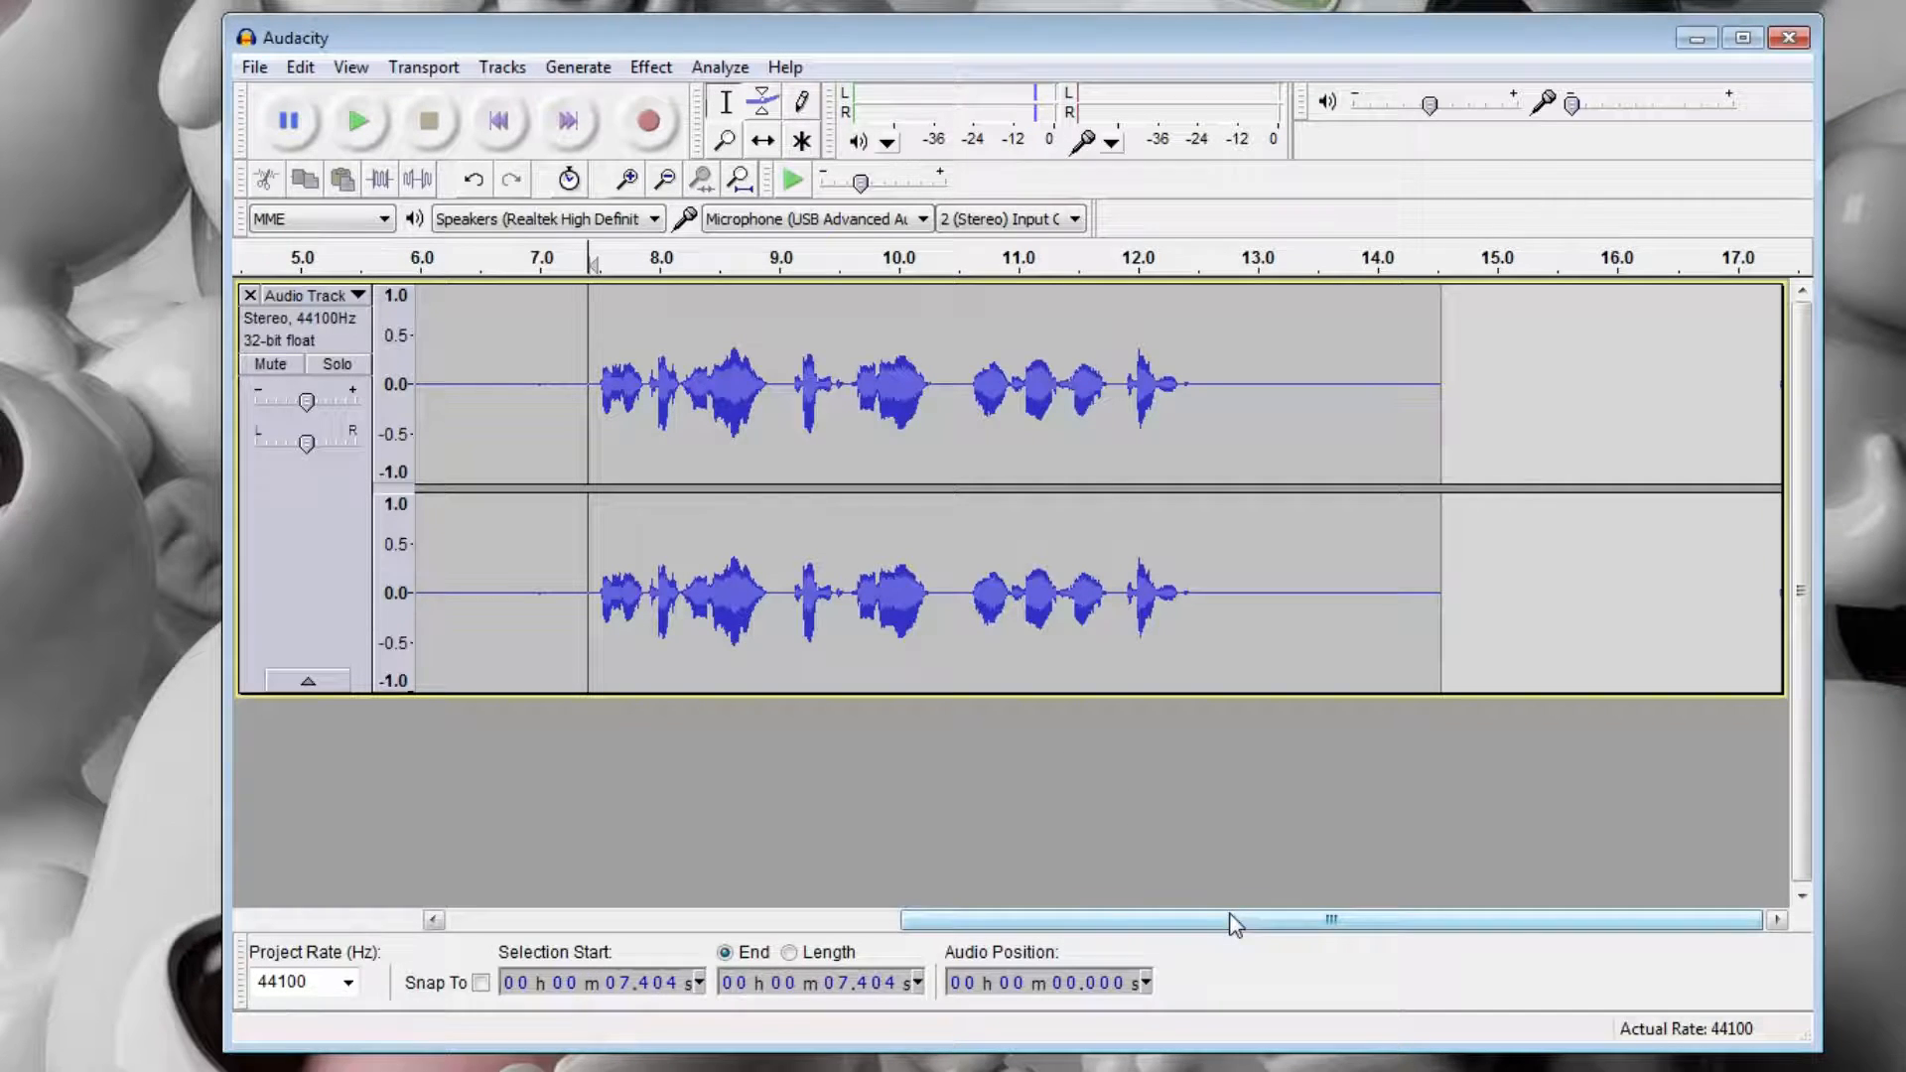
left_click_drag(1234, 919, 1119, 919)
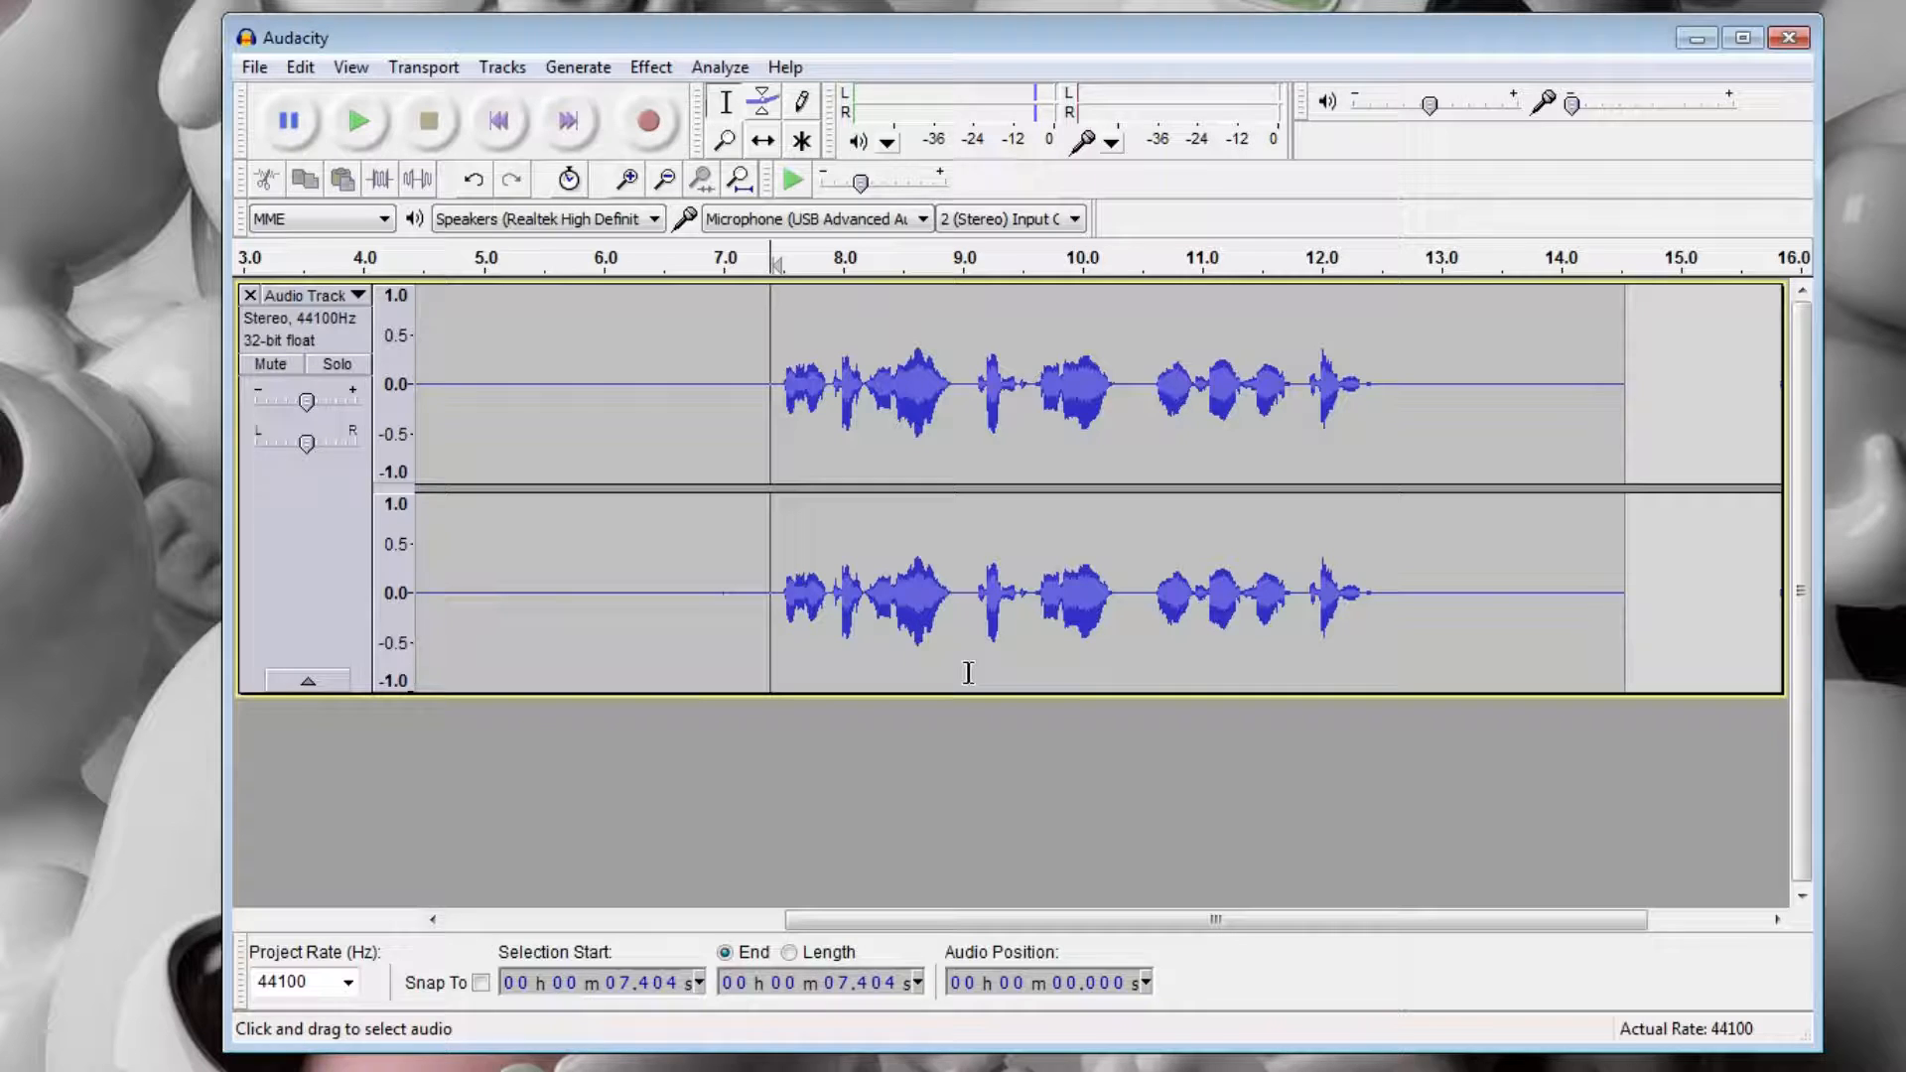
key("space")
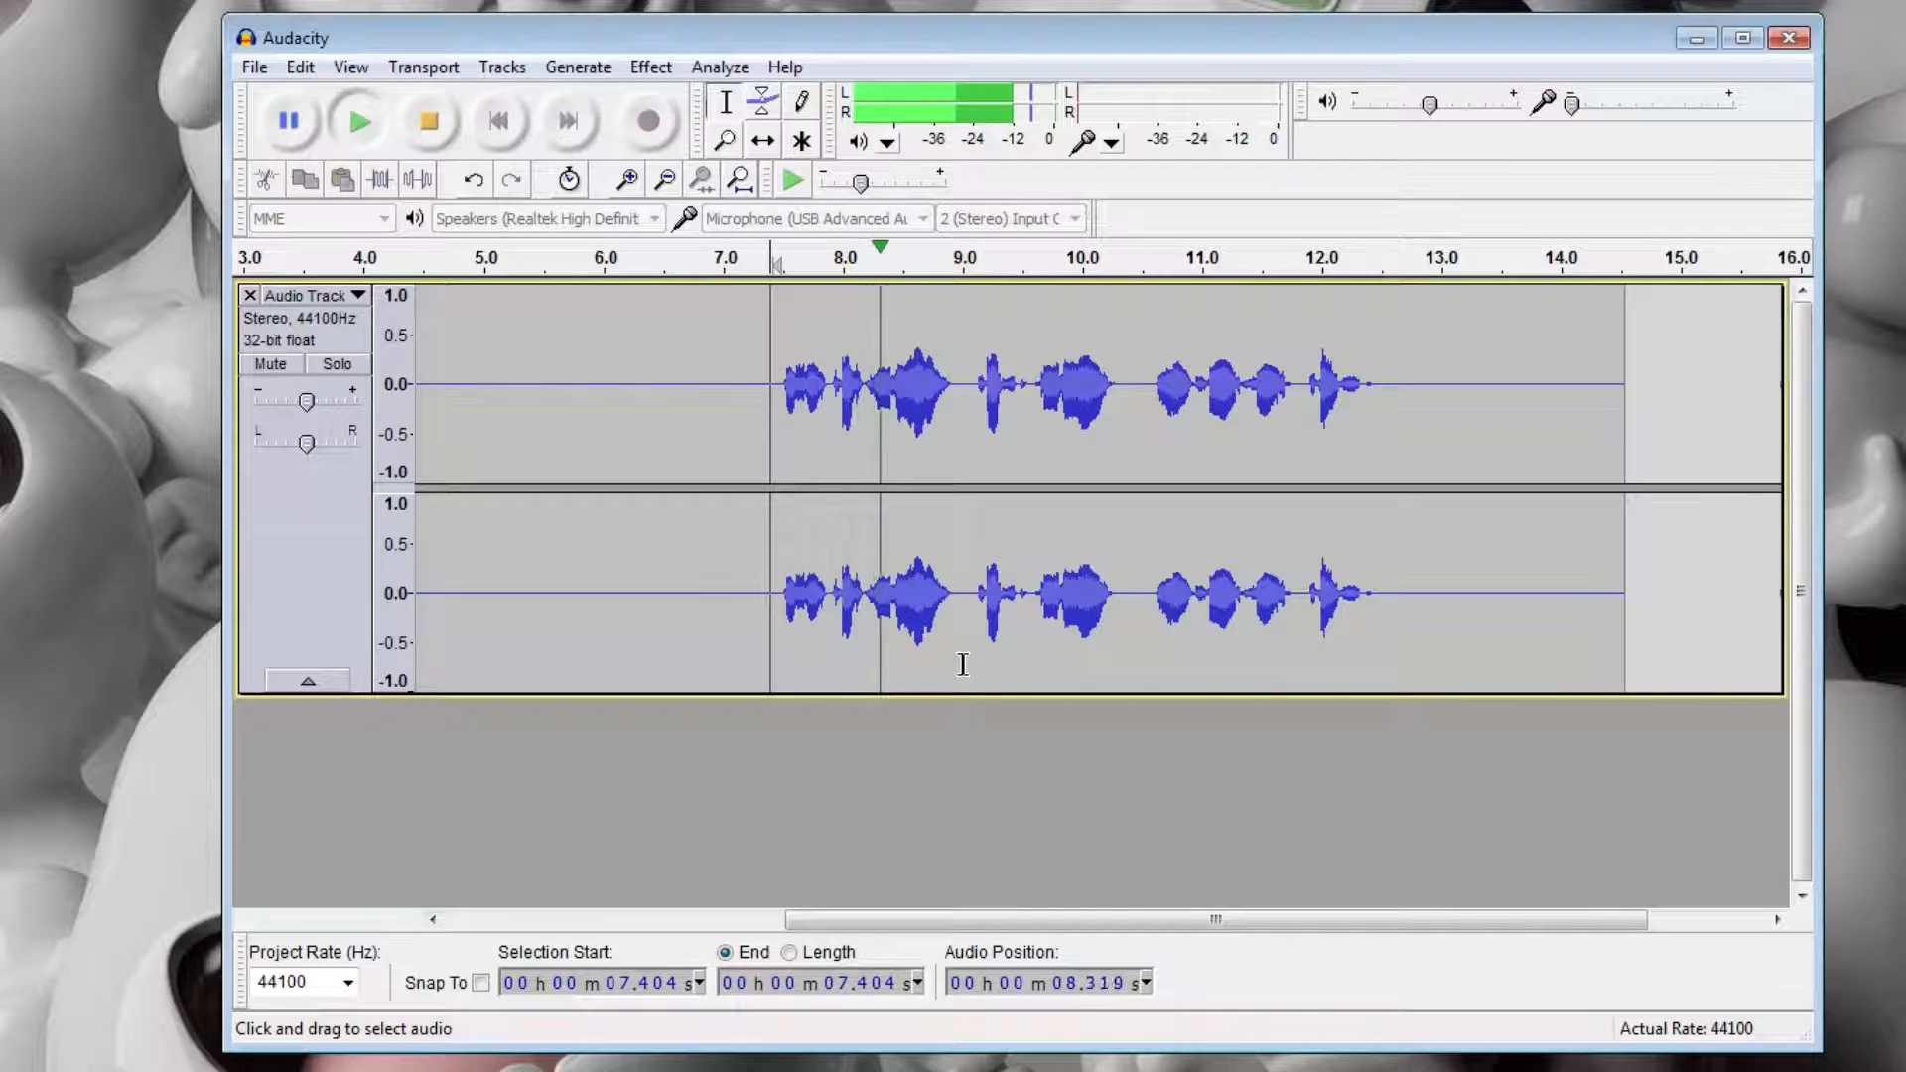
key("space")
Record a second stereo track of about 22 seconds, leaving a long silence before speaking.
left_click_drag(1009, 905, 627, 892)
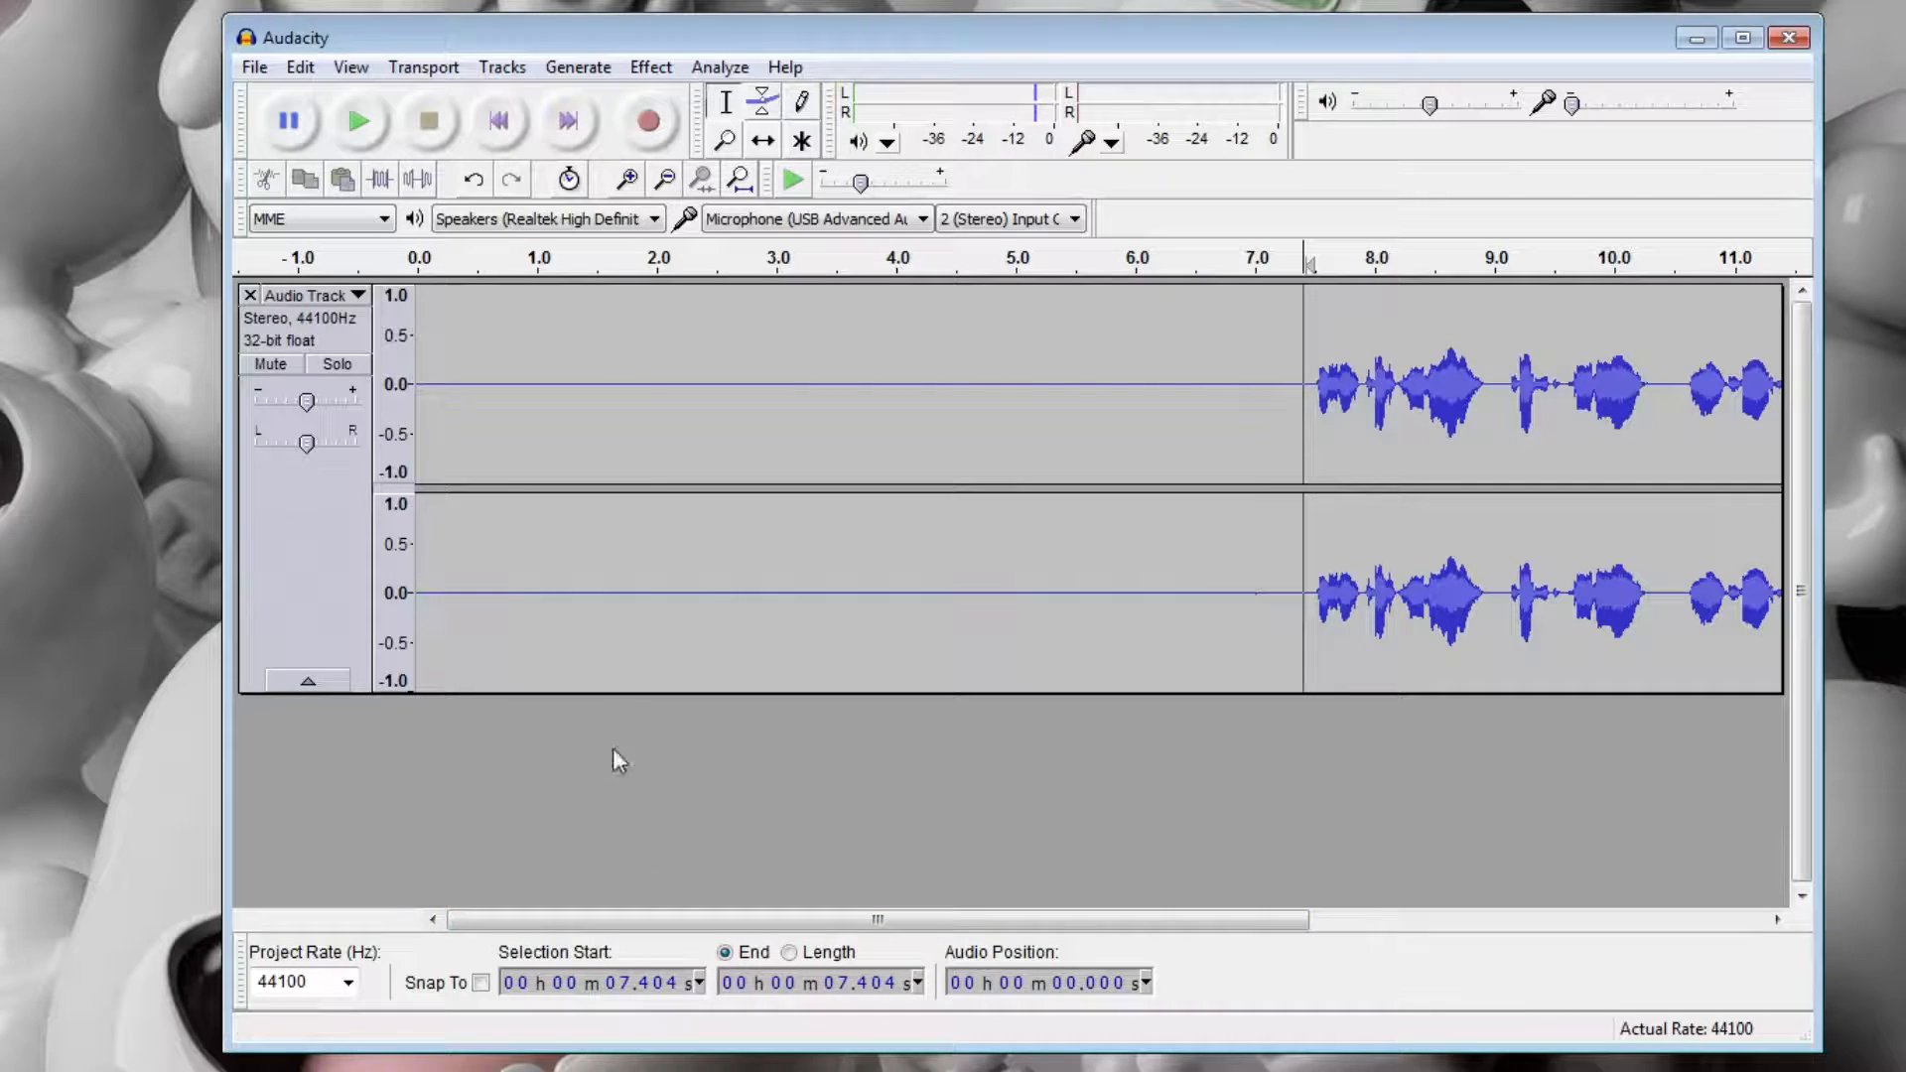
left_click(659, 125)
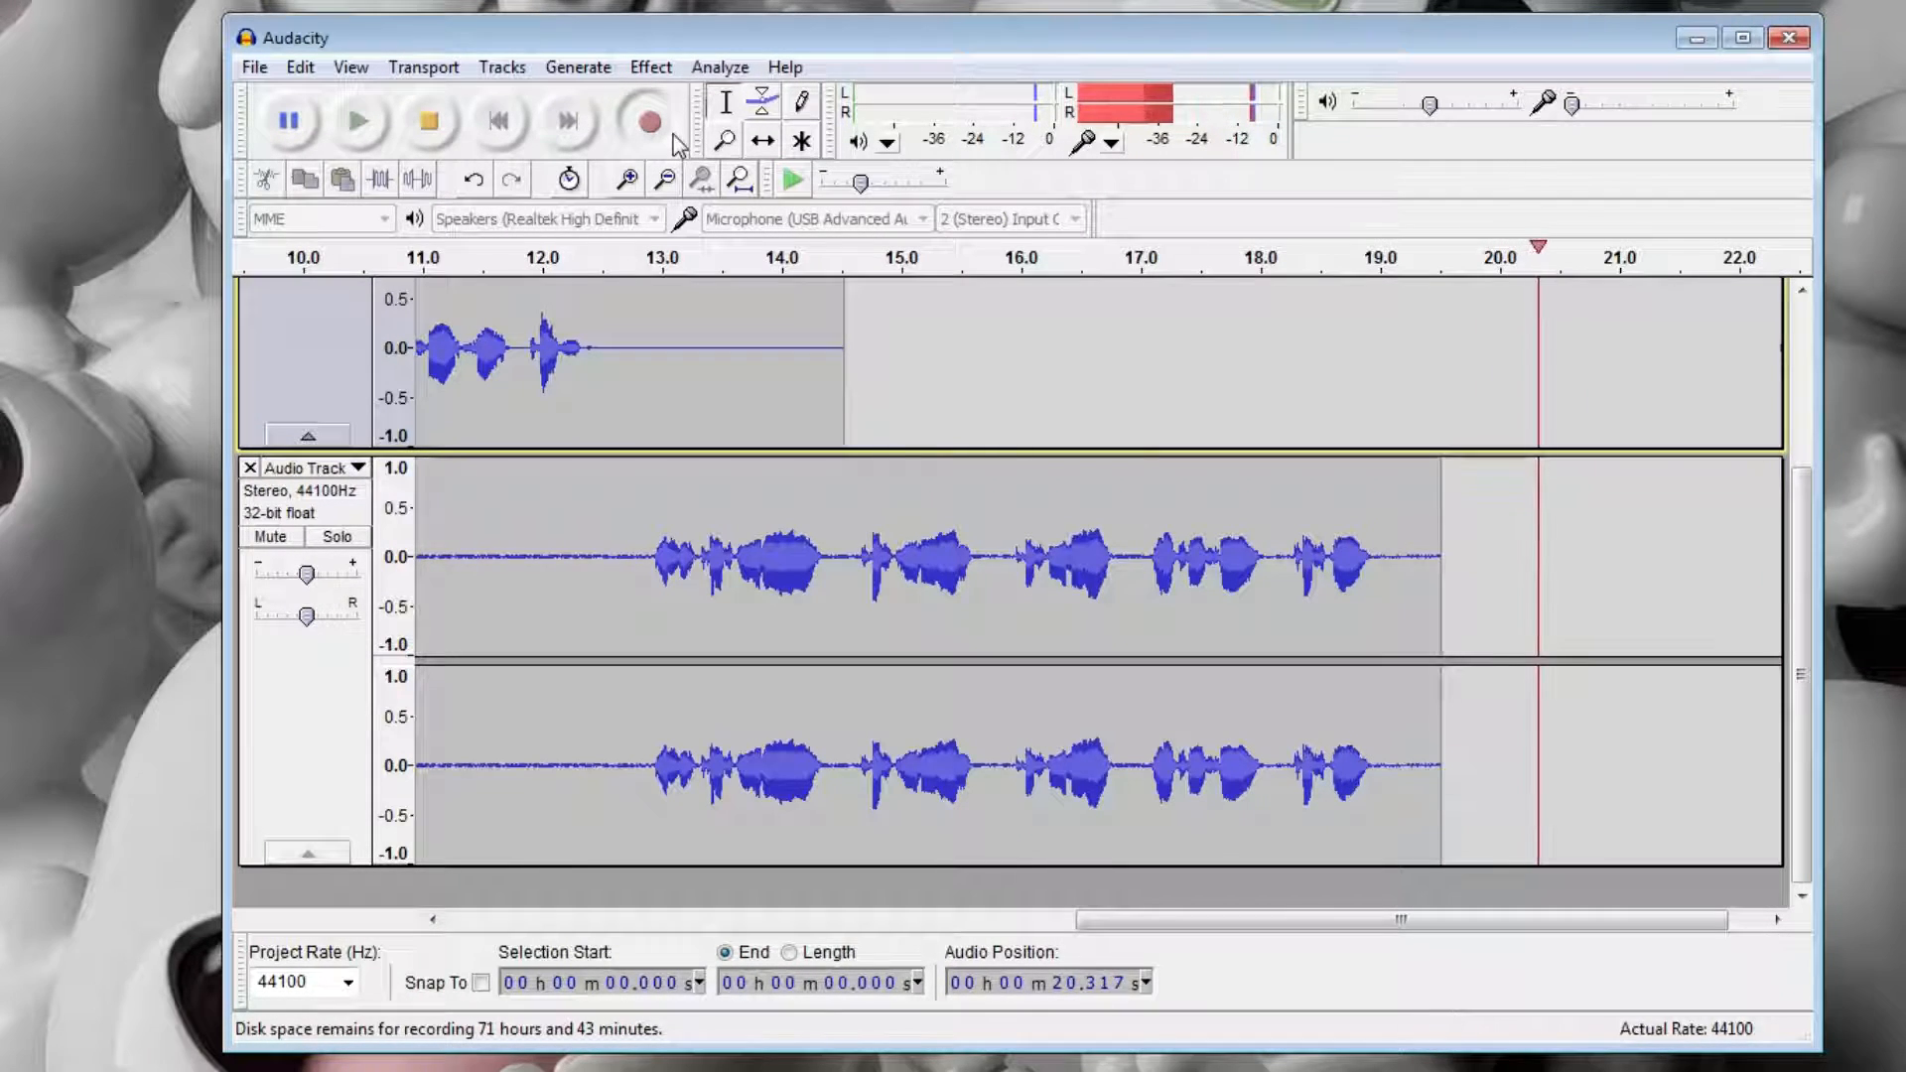
left_click(443, 137)
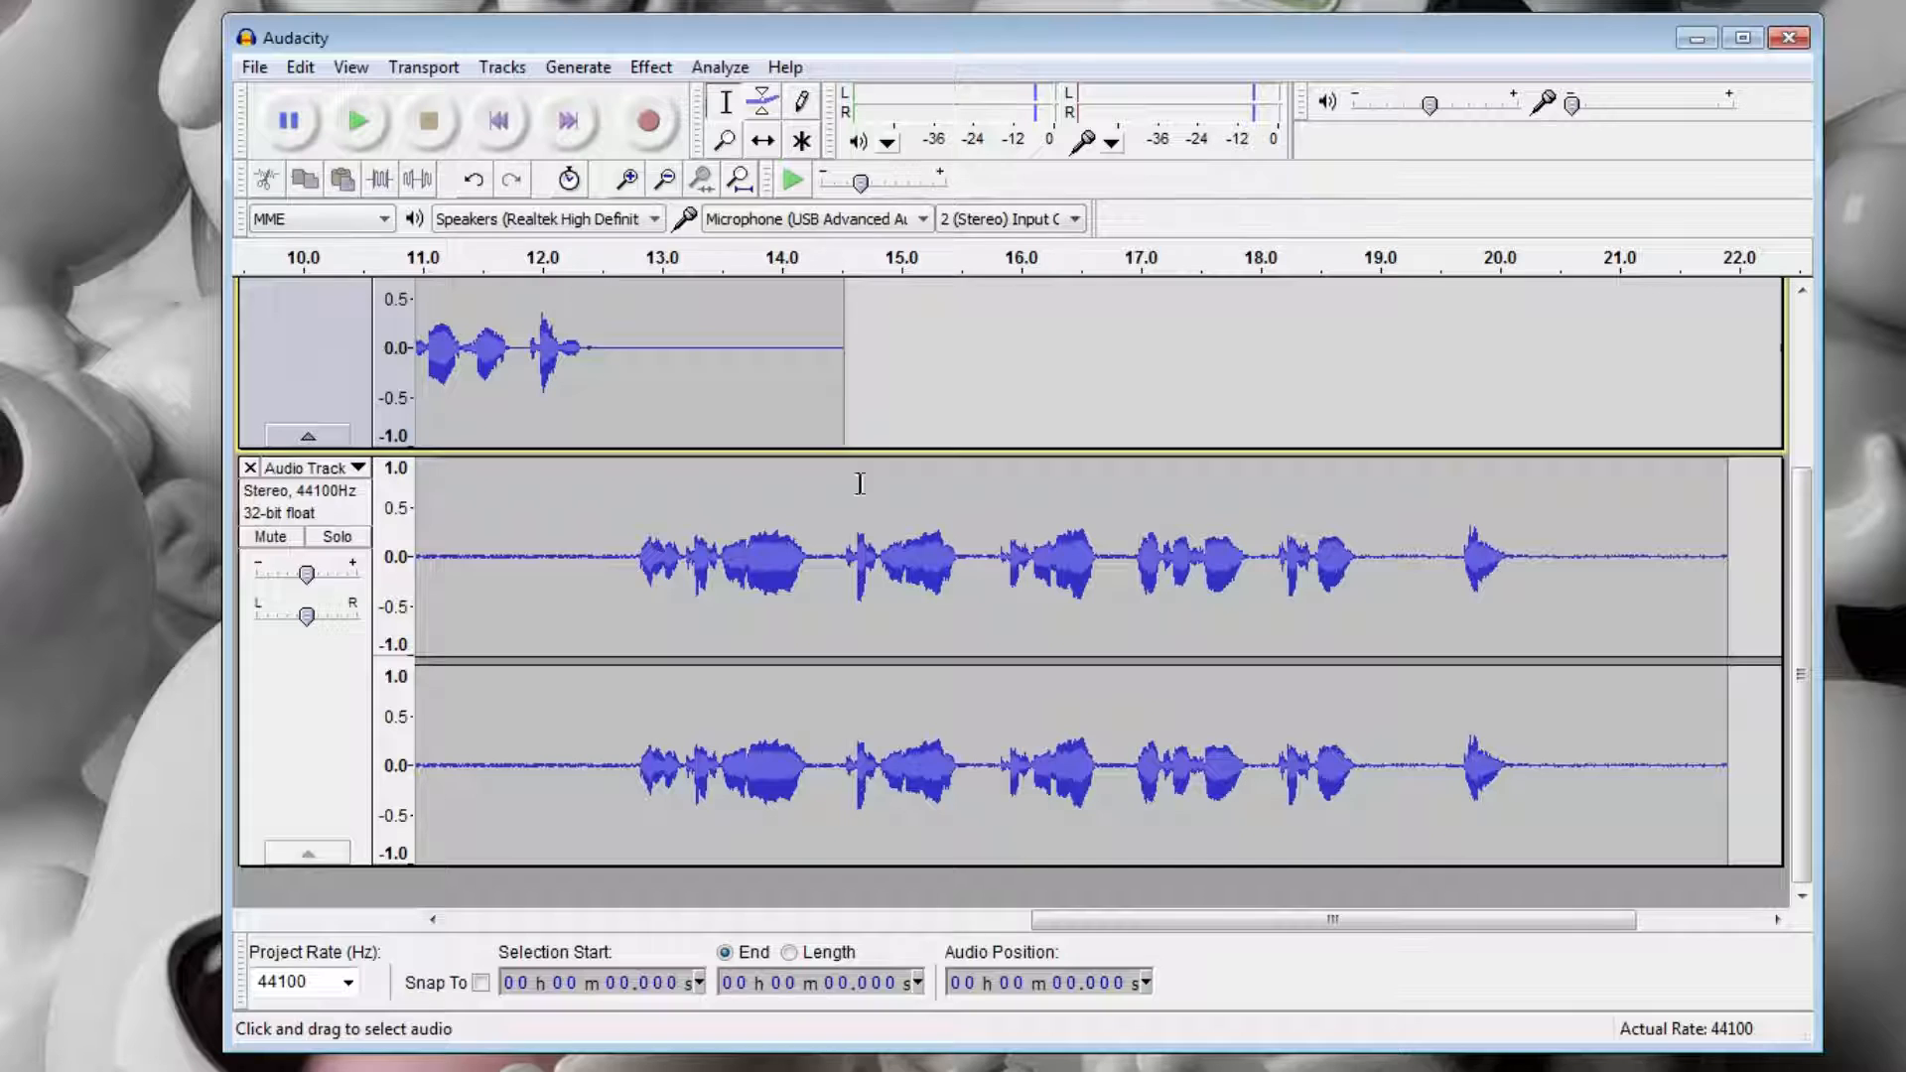
left_click_drag(1419, 919, 746, 873)
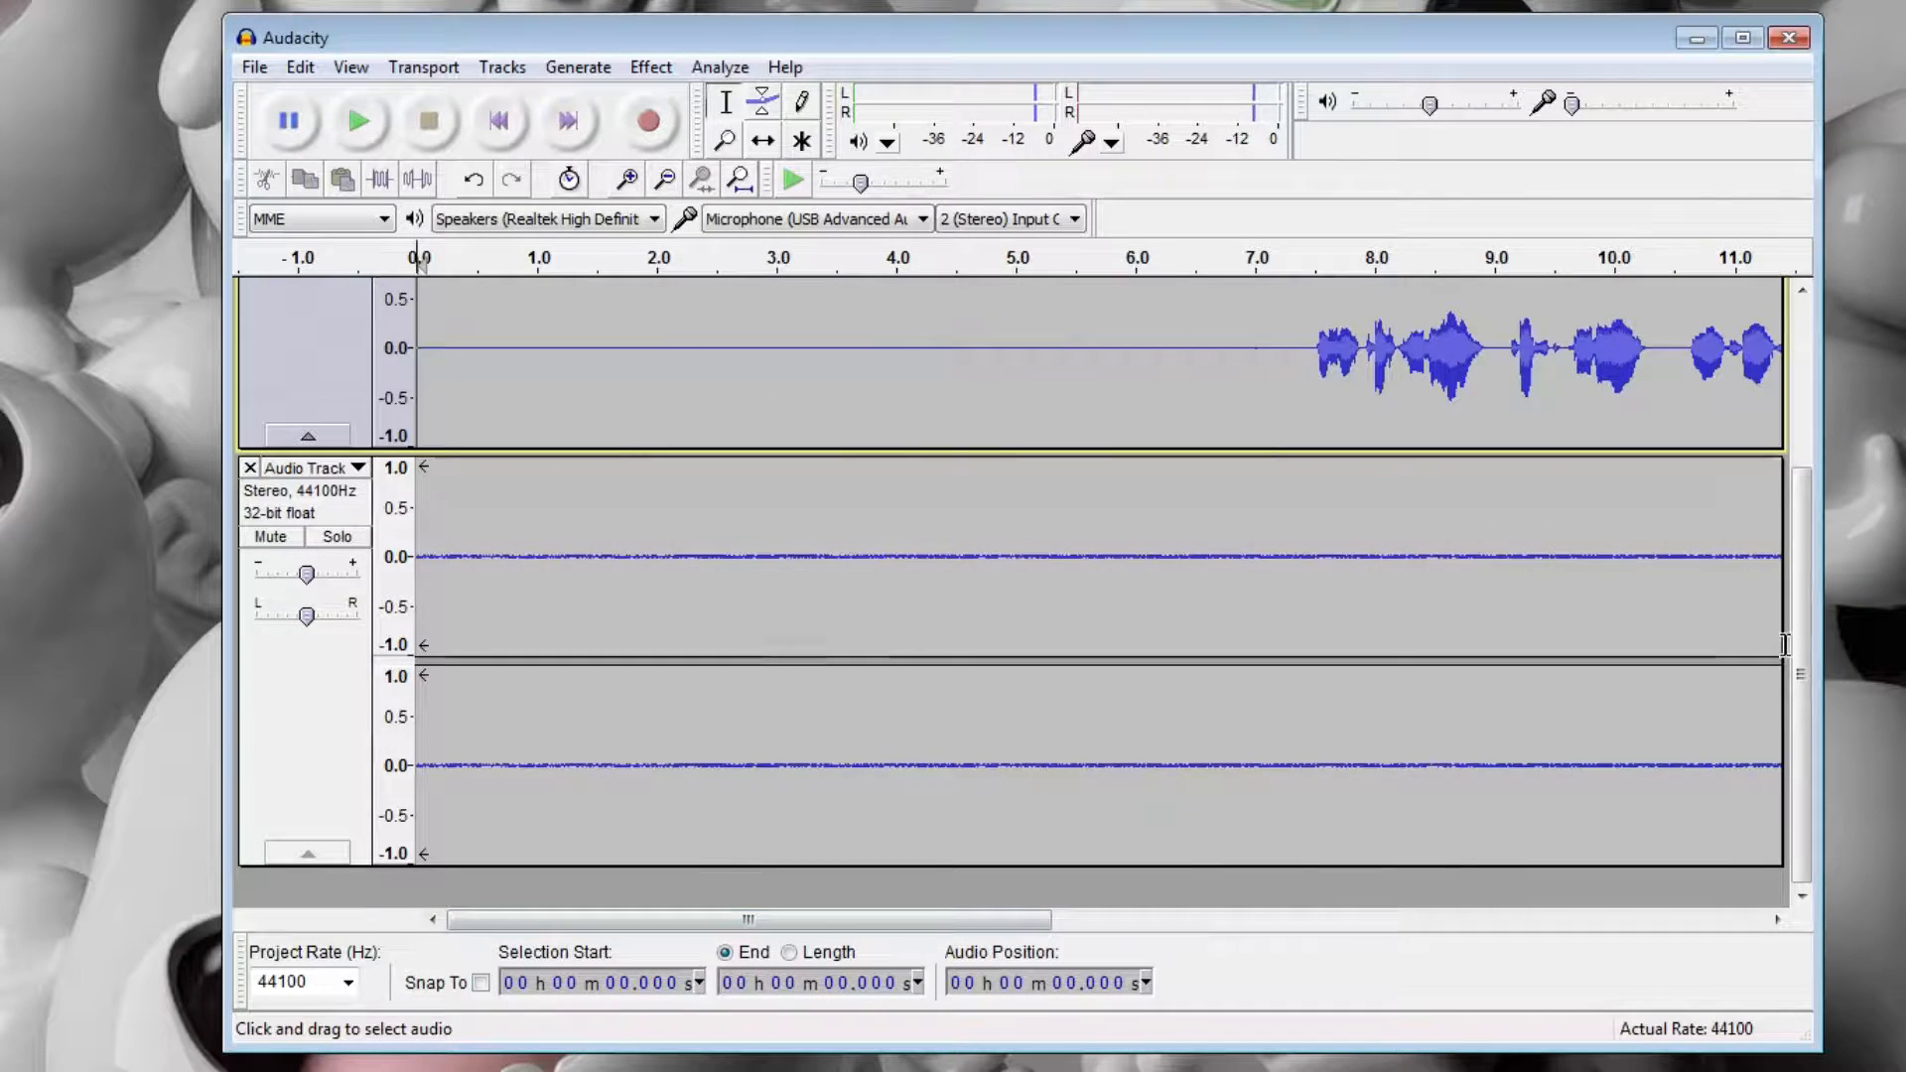
left_click_drag(1802, 602, 1767, 437)
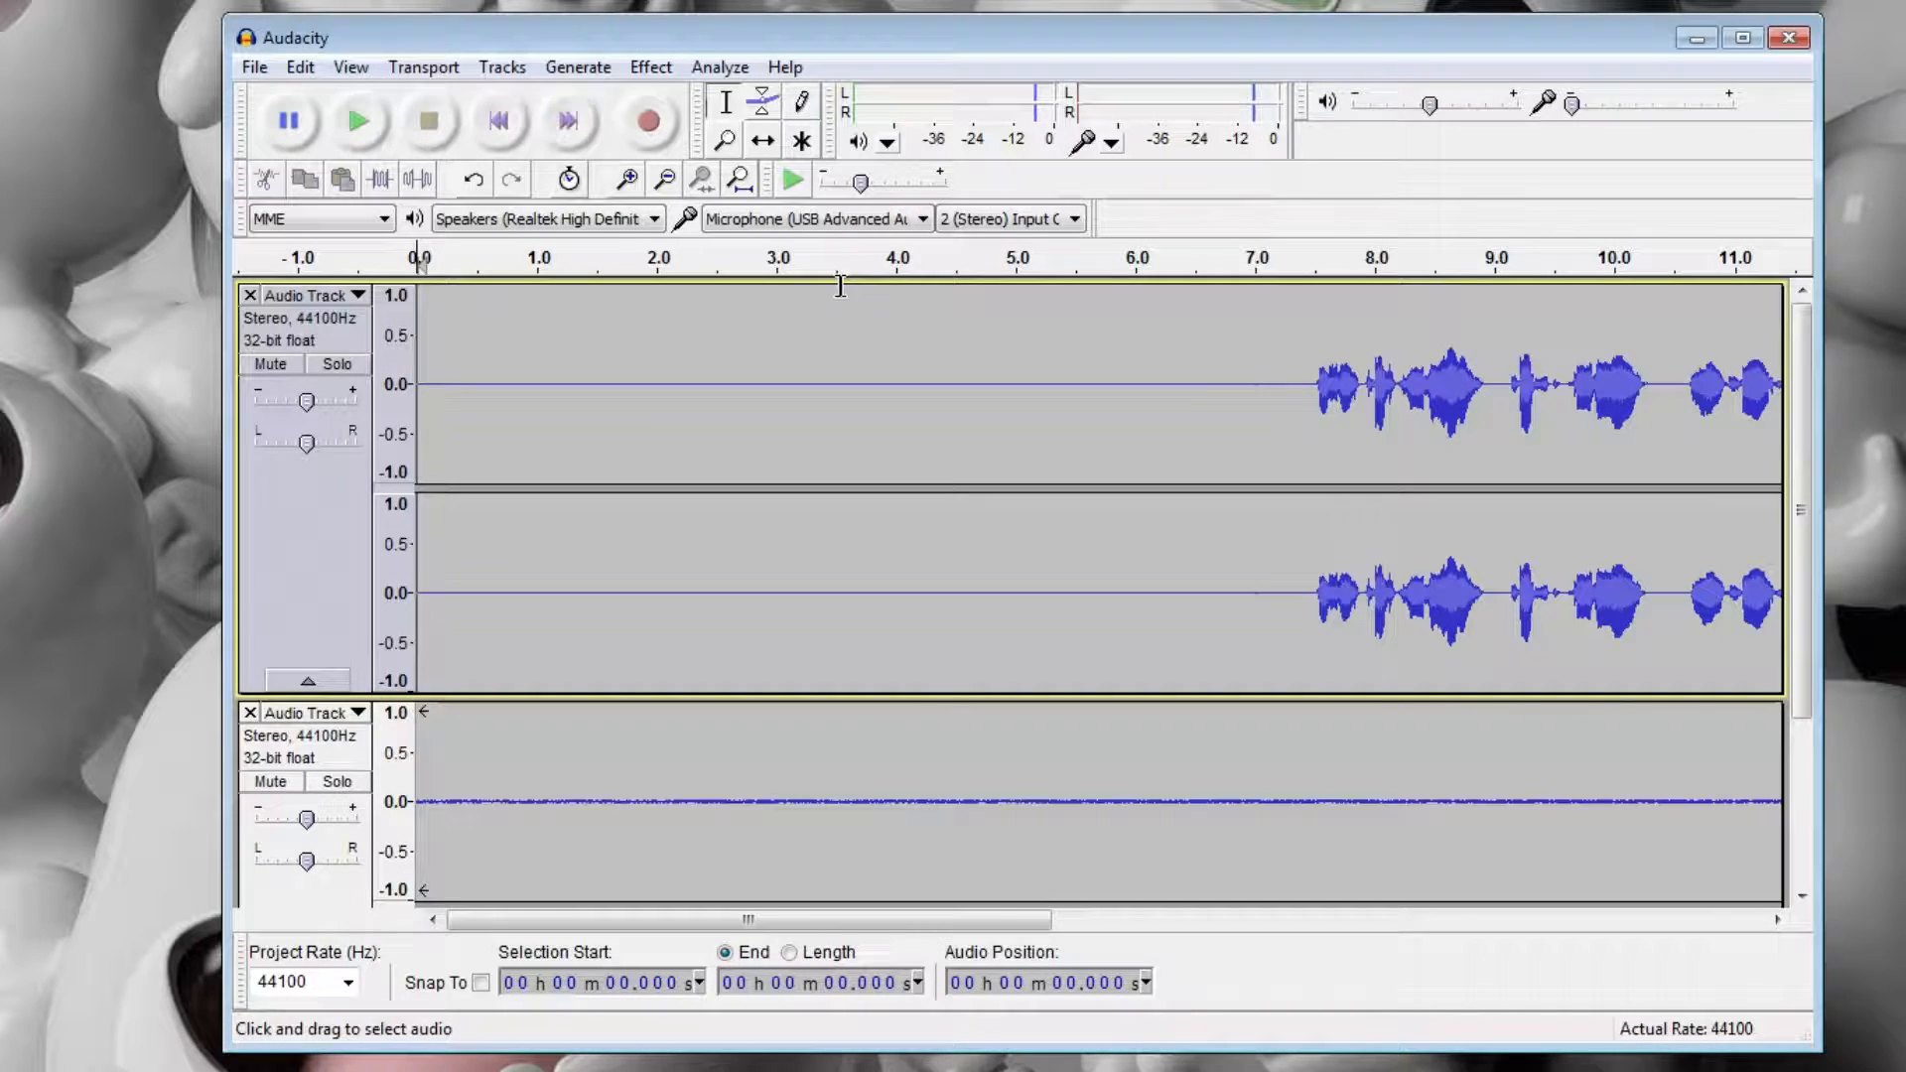
Play the opening silence of the second track to hear its background noise.
scroll(1010, 772, "down", 3)
left_click(437, 592)
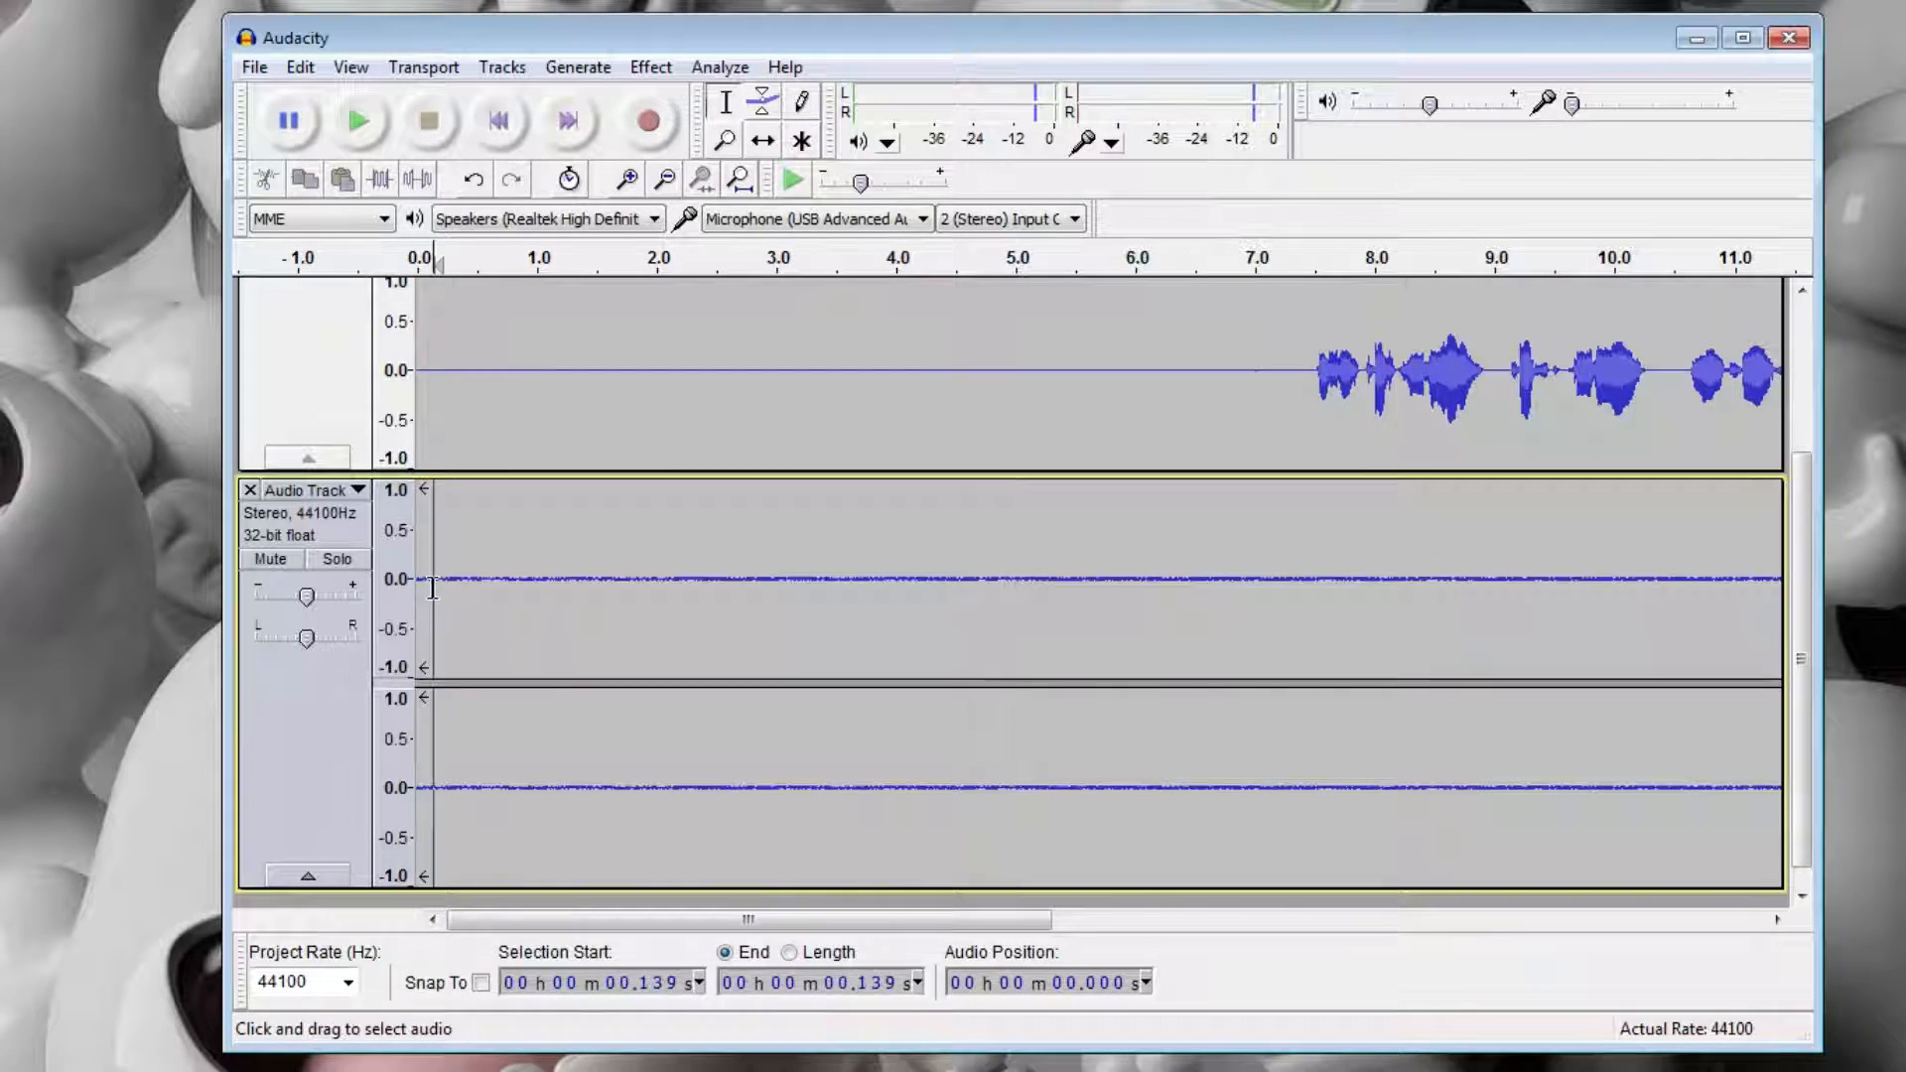
key("space")
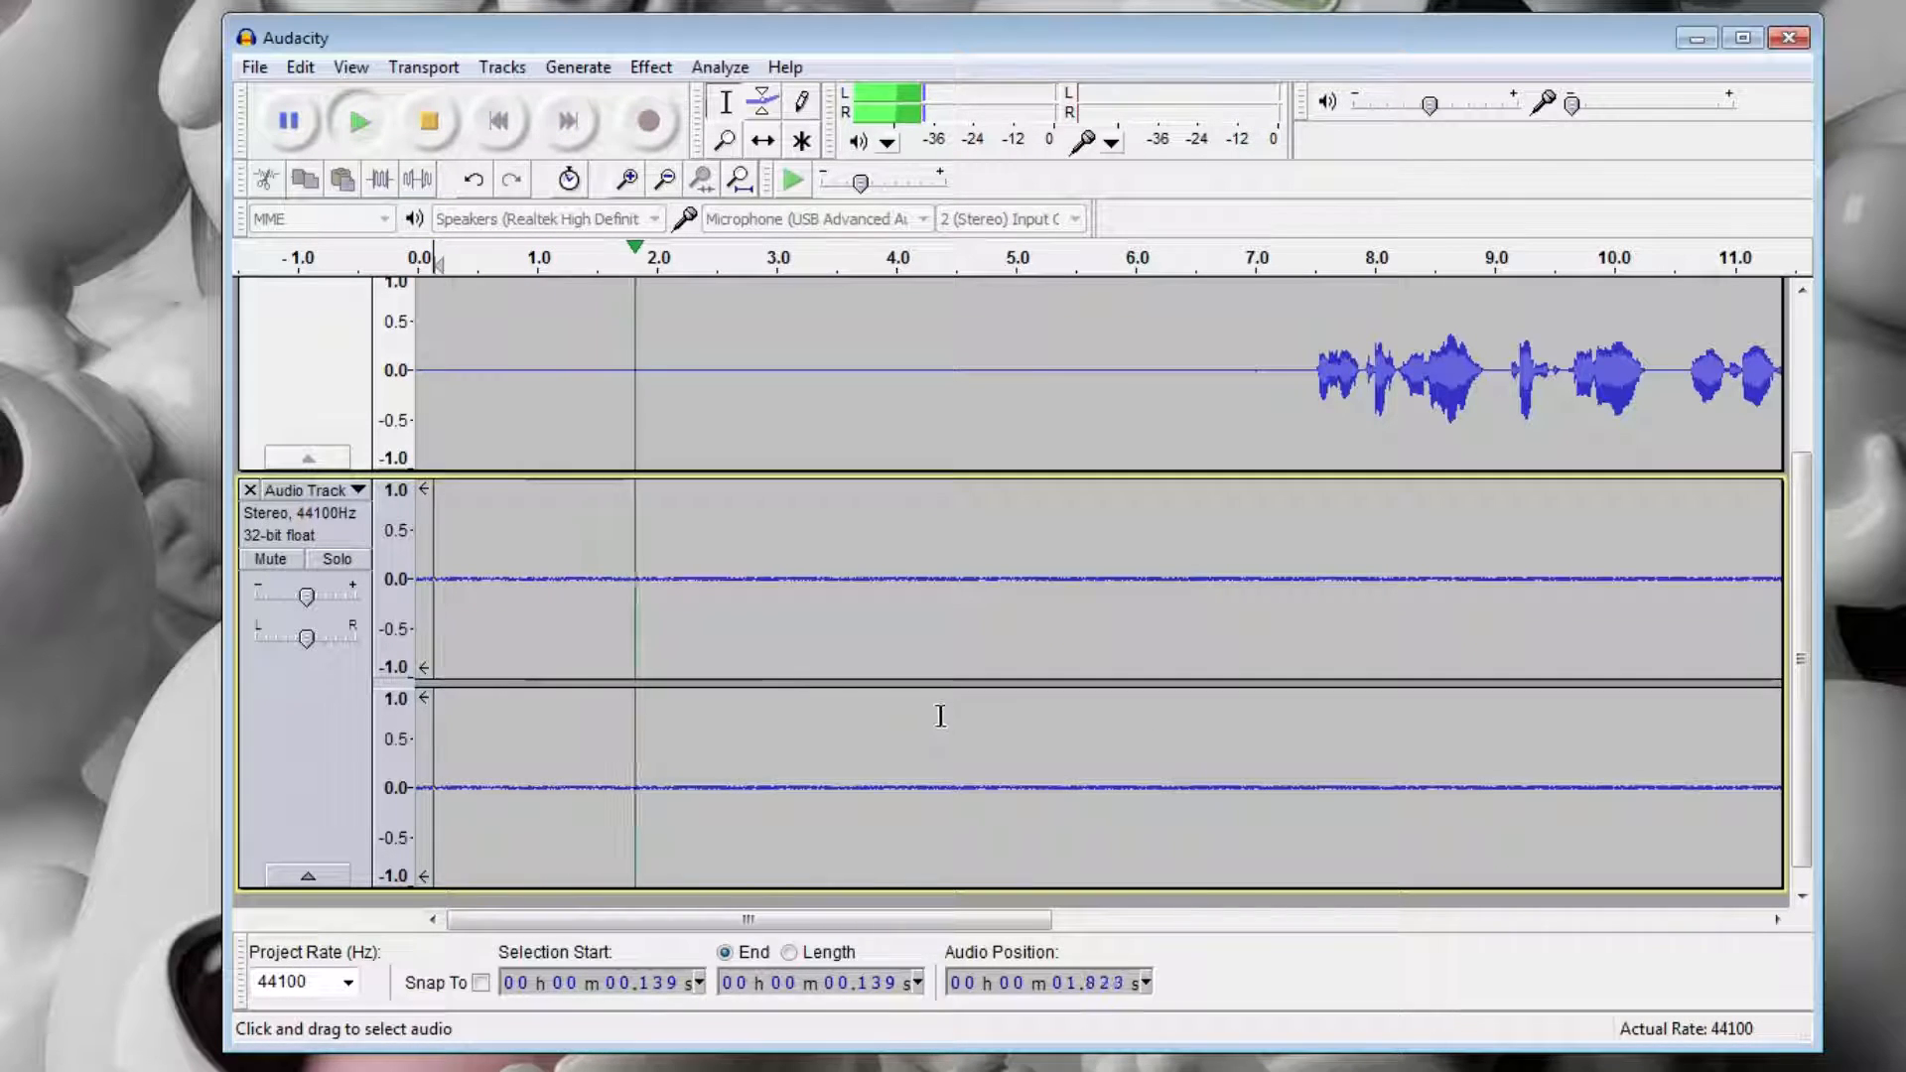
key("space")
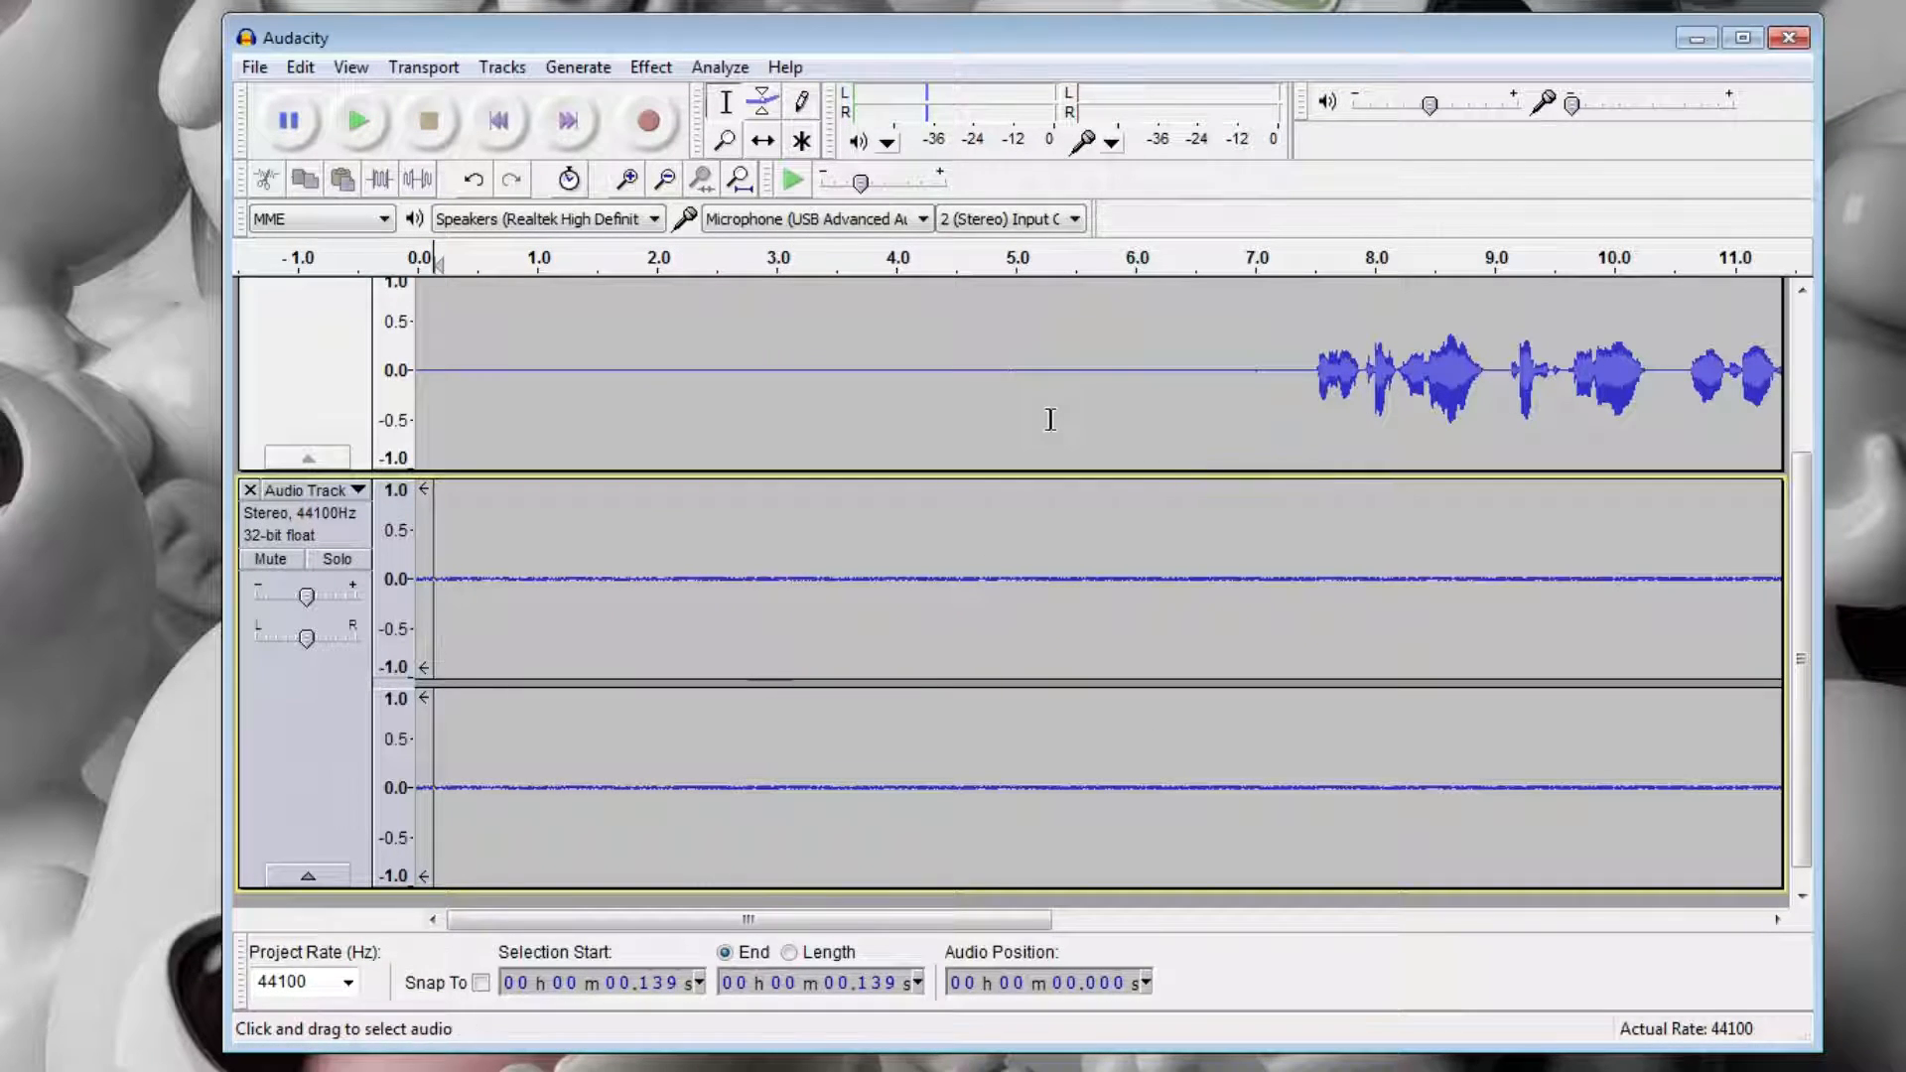
Capture a noise profile from about the first 6 seconds of silence in the second track.
left_click_drag(1133, 520, 259, 548)
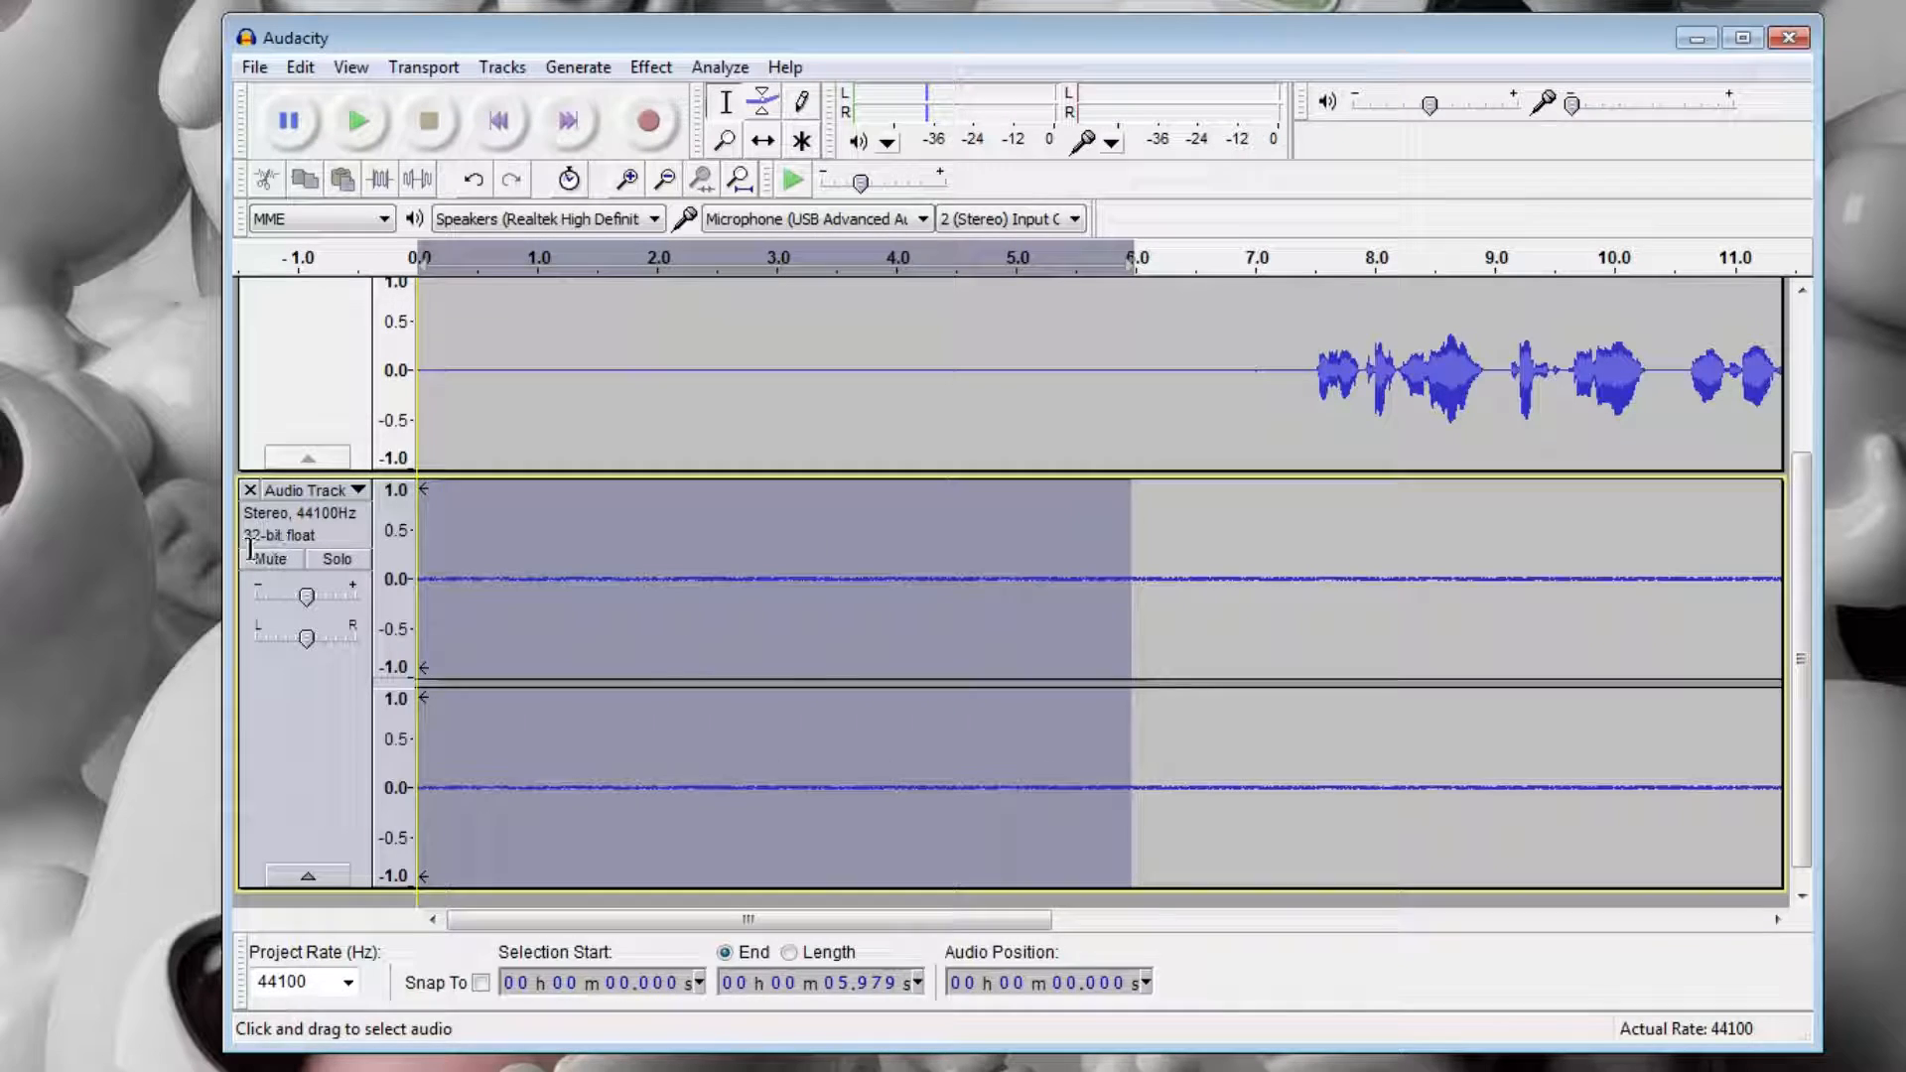
left_click(651, 72)
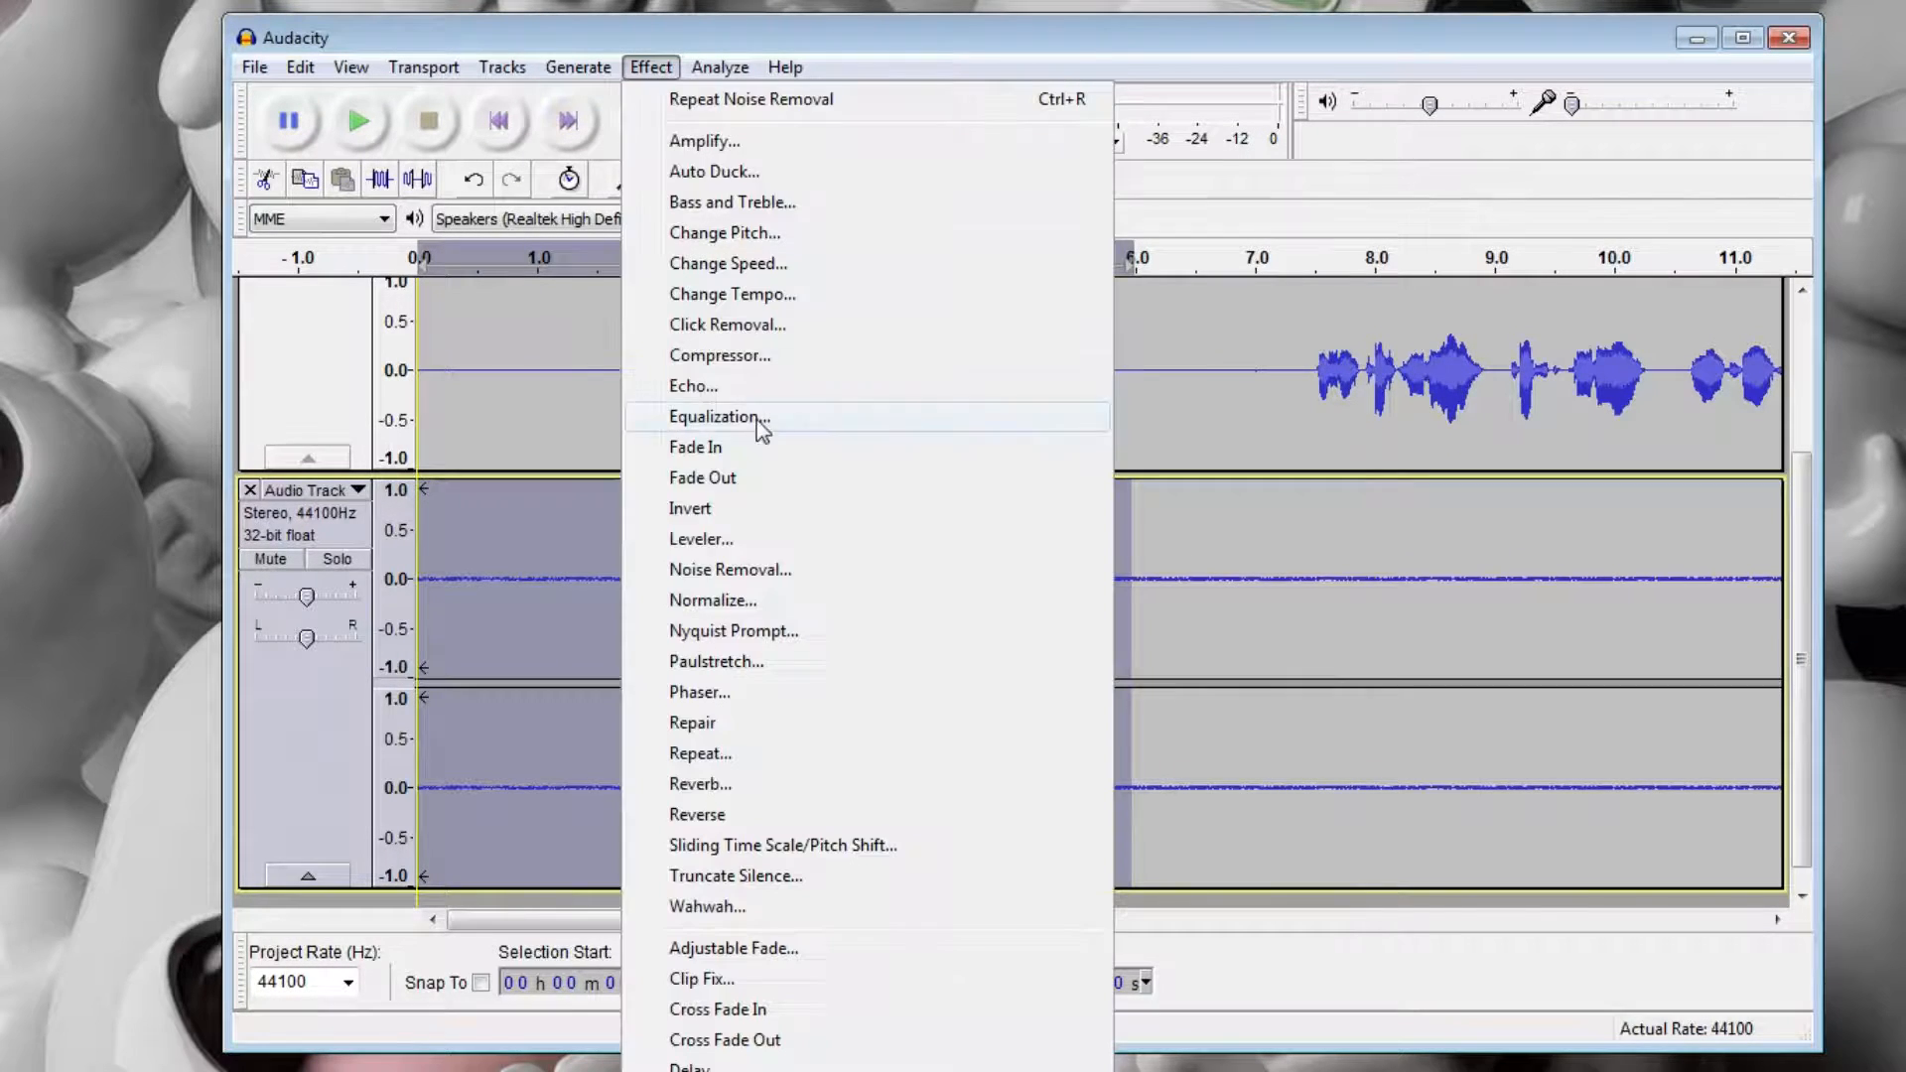
left_click(766, 566)
left_click(1021, 387)
Select the whole second track and apply Noise Removal to it with the current settings.
double_click(800, 532)
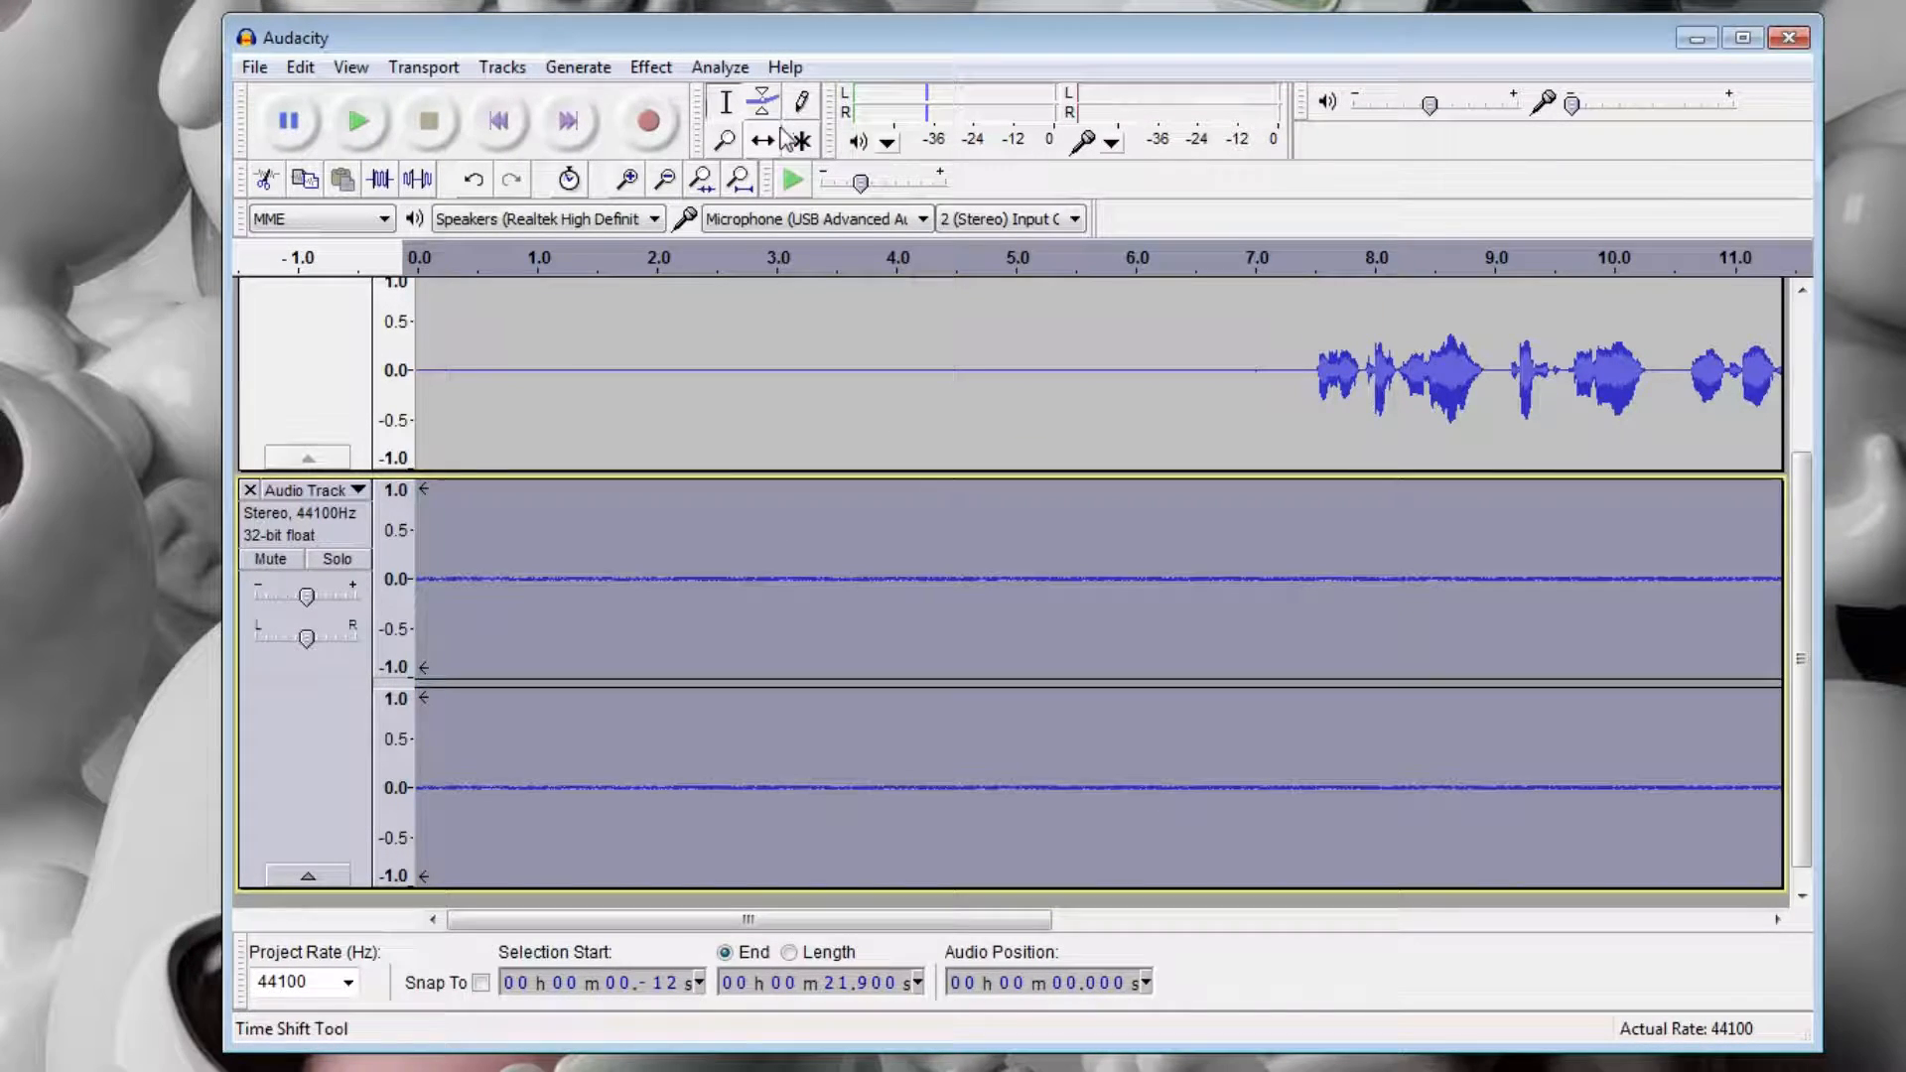
left_click(740, 71)
mouse_move(651, 67)
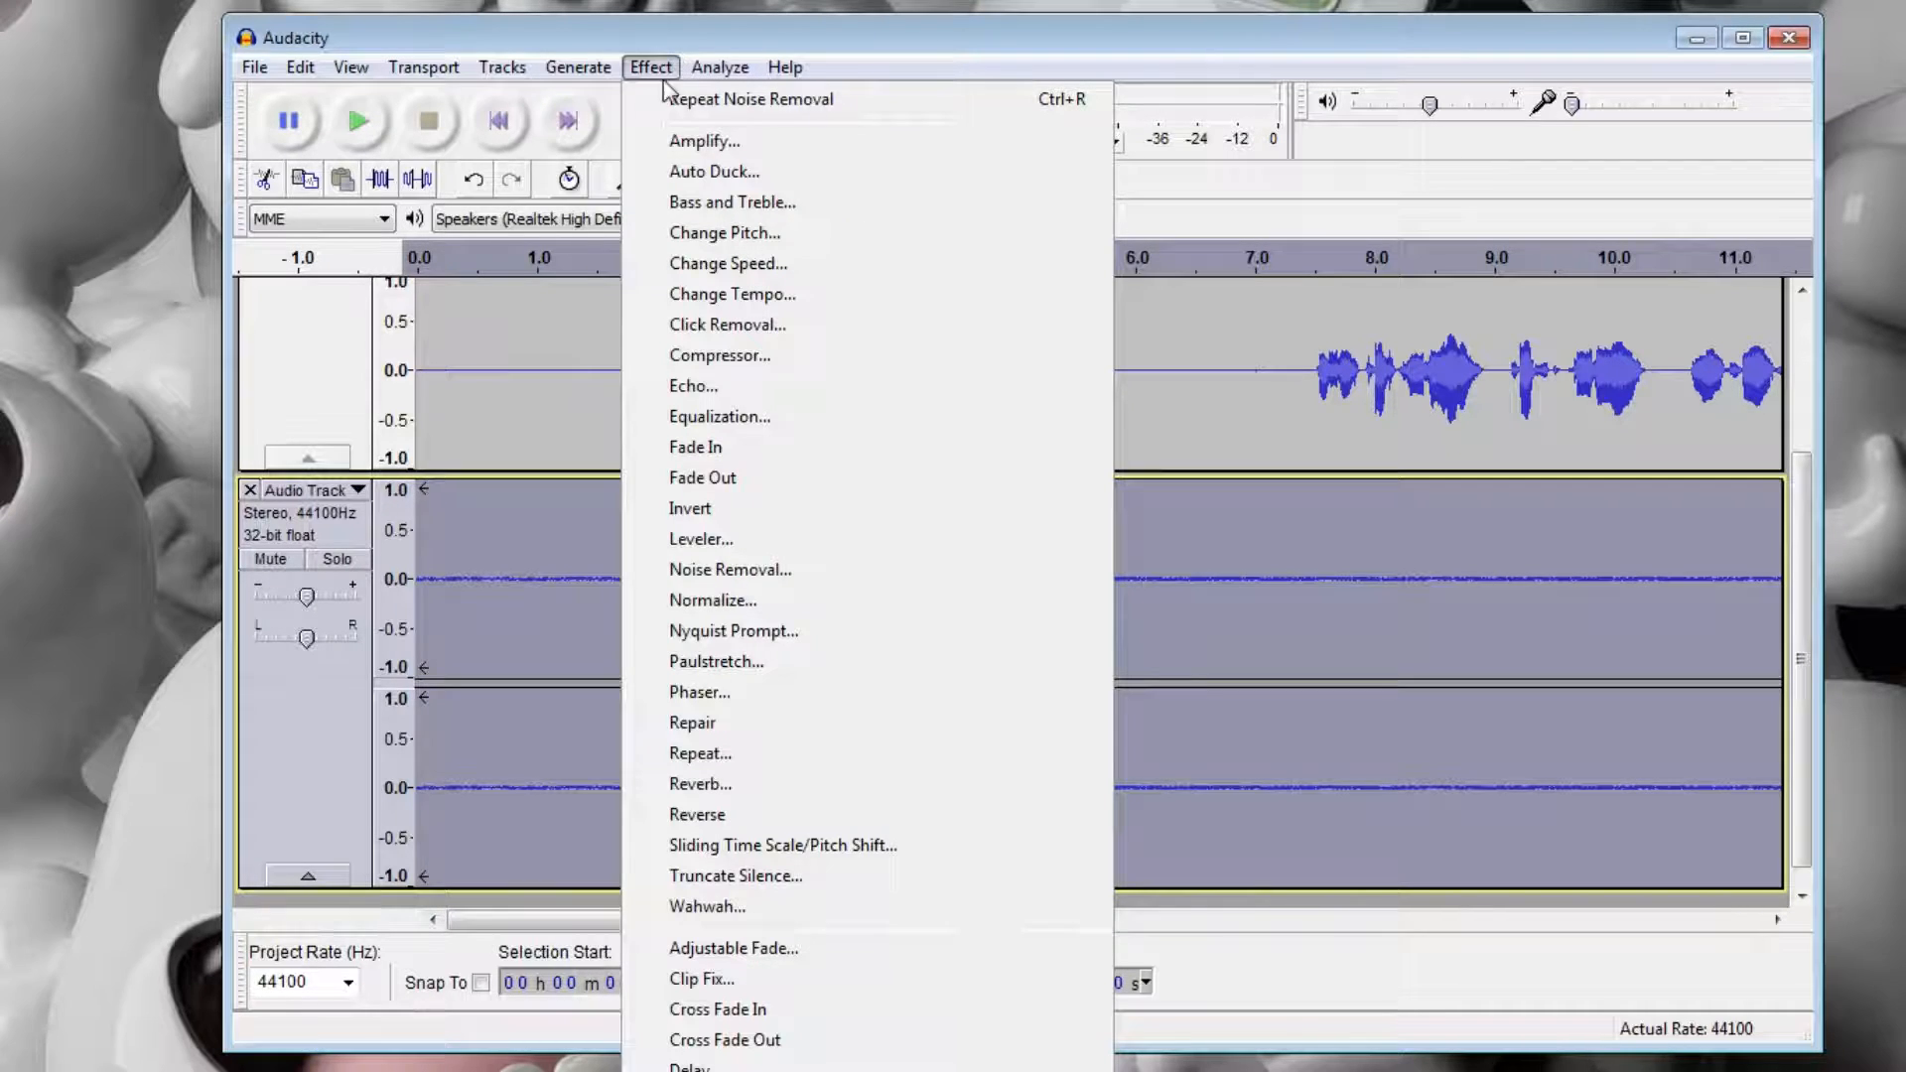
left_click(765, 566)
left_click(1134, 773)
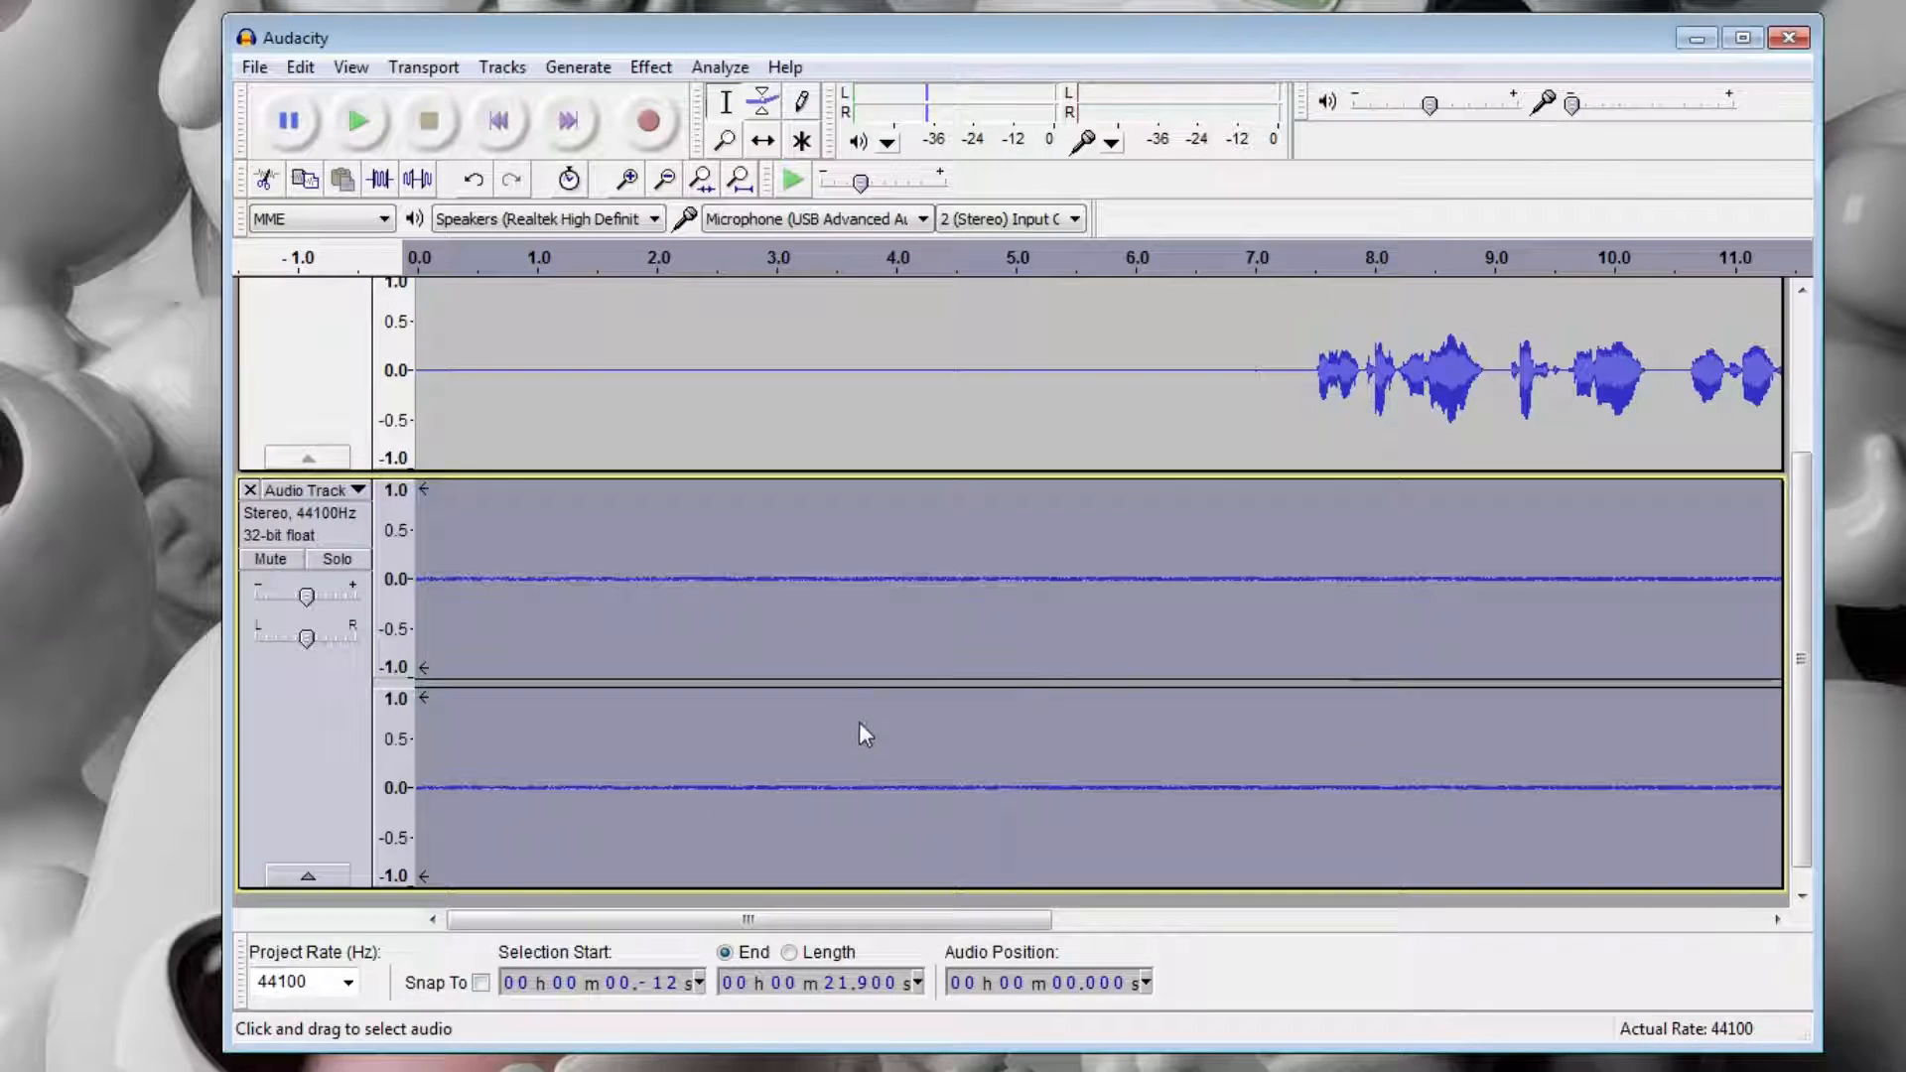
Play the cleaned speech in the second track from about 12.7 seconds.
left_click(968, 571)
left_click_drag(843, 924, 1226, 923)
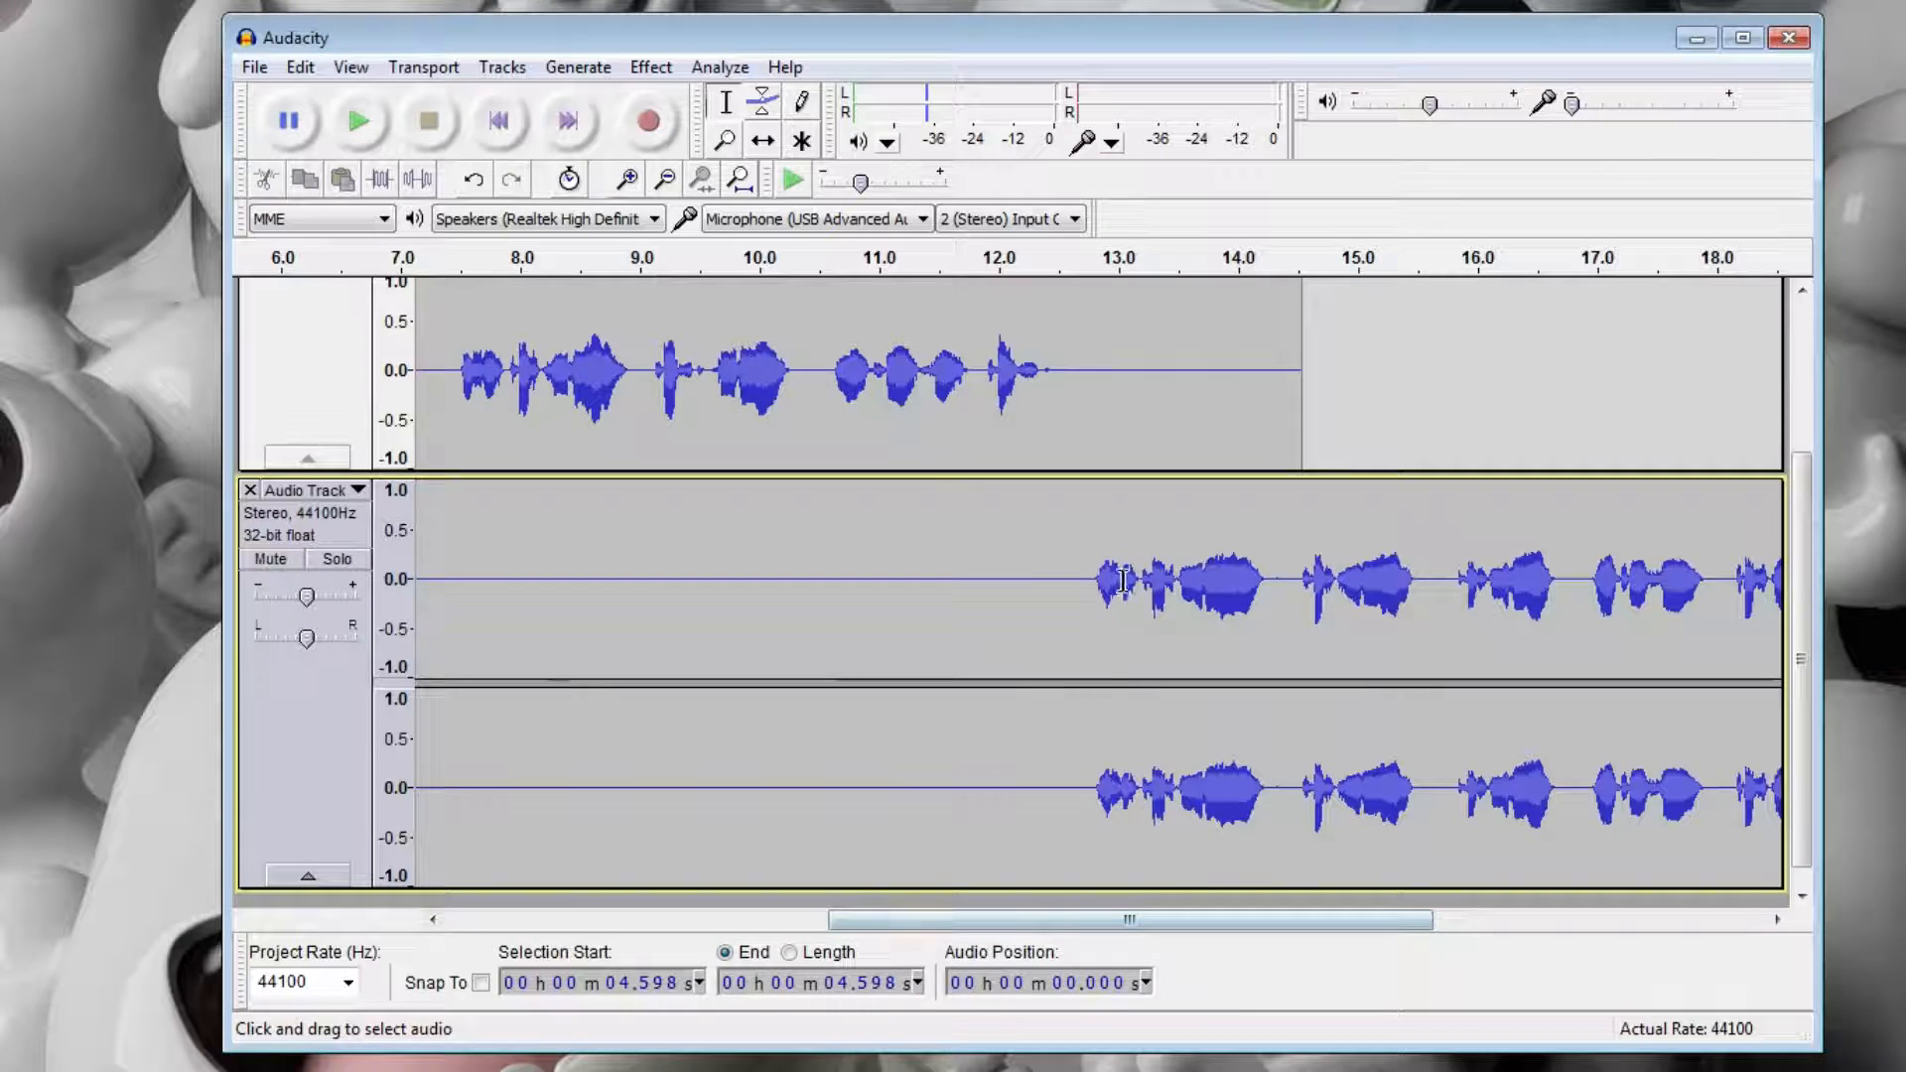
left_click(1089, 585)
key("space")
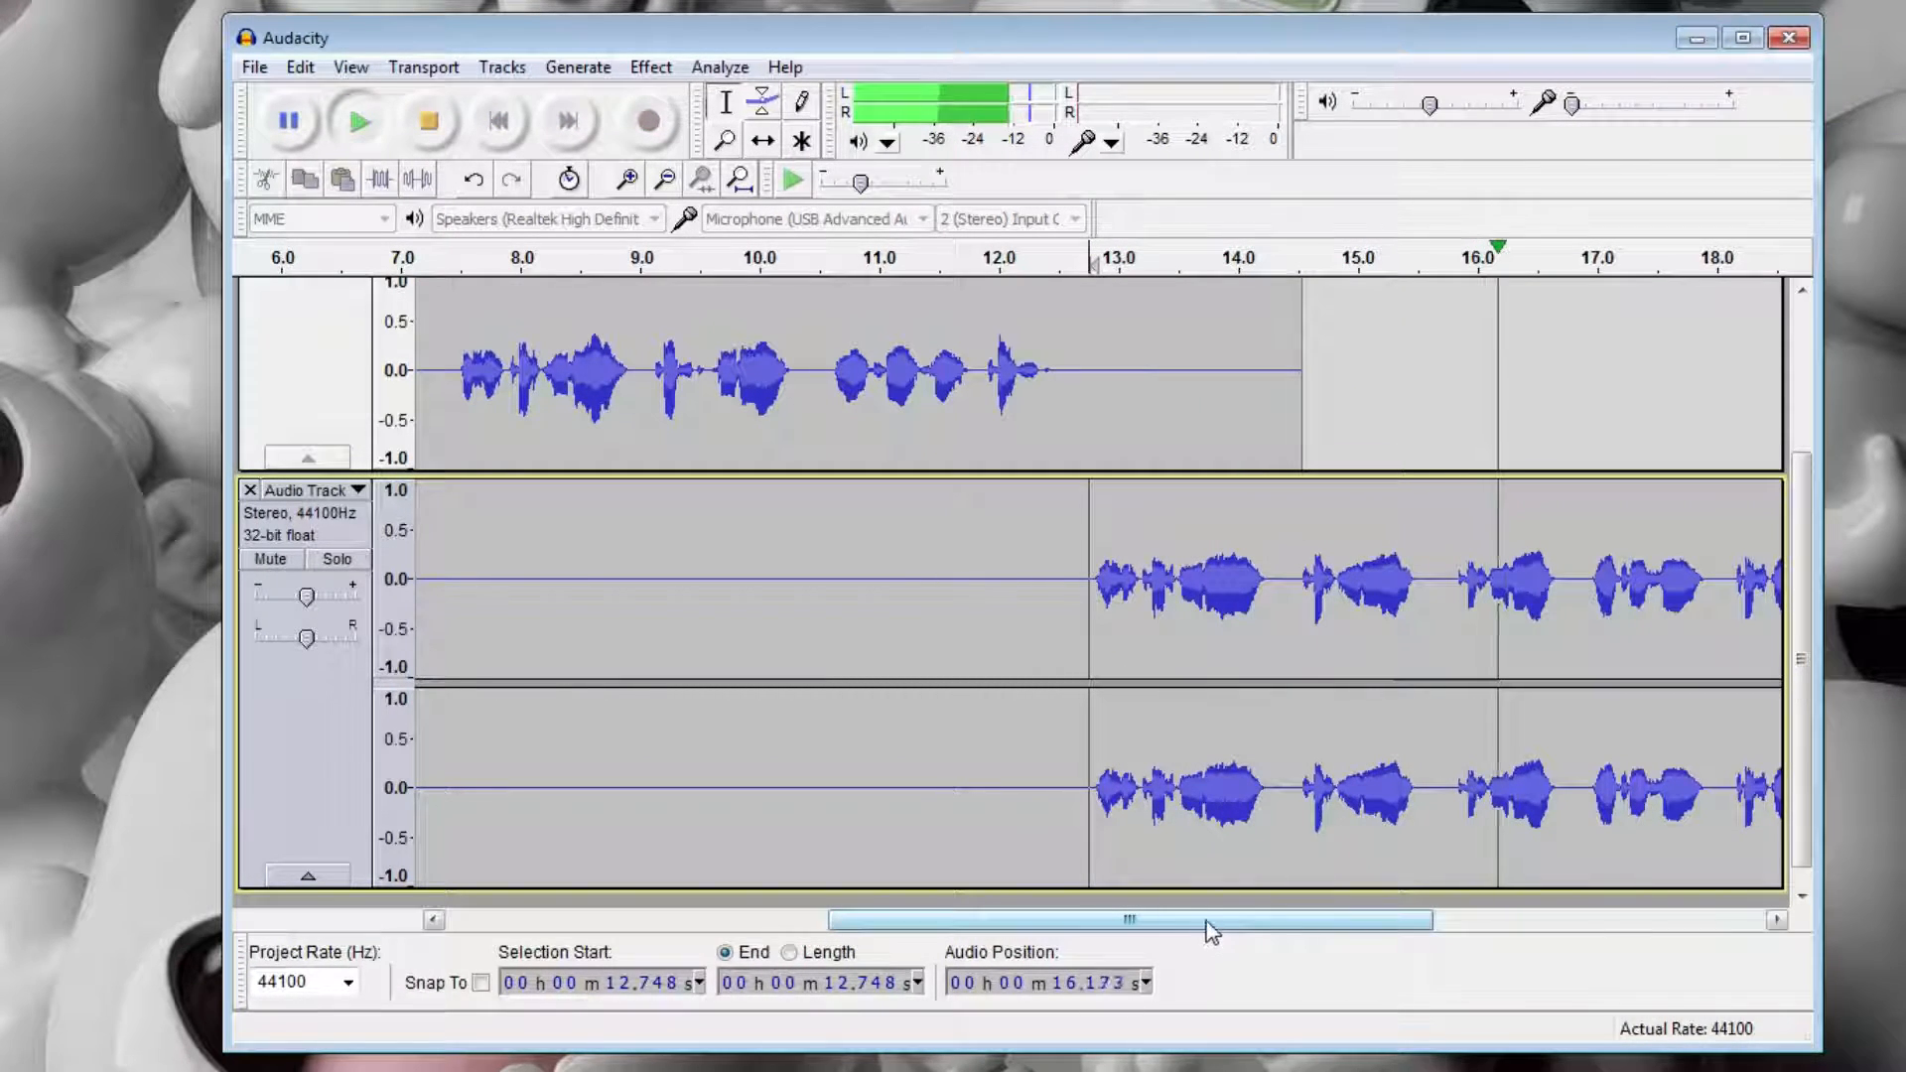
key("space")
Compare the two cleaned tracks by playing the first from about 10 seconds and the second from about 12.8 seconds.
scroll(994, 497, "up", 3)
left_click(763, 404)
key("space")
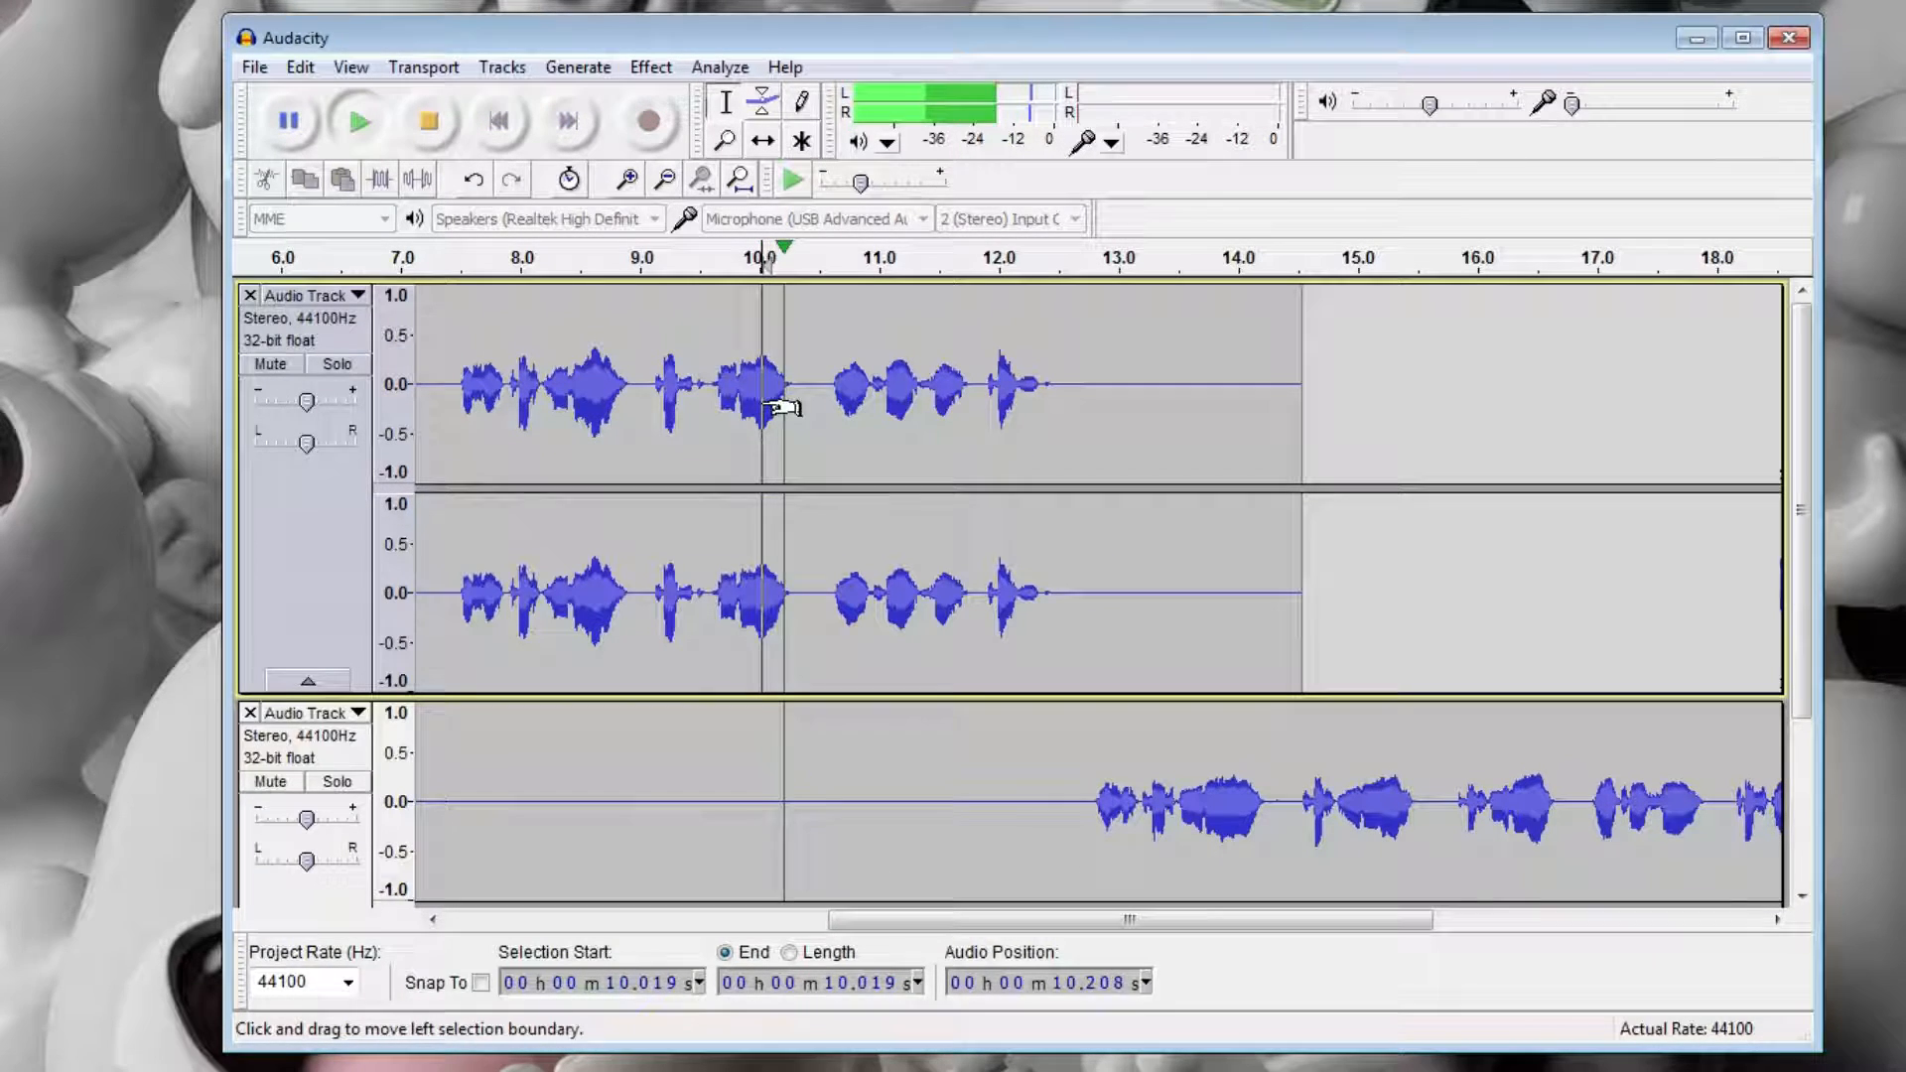
key("space")
left_click(1093, 793)
key("space")
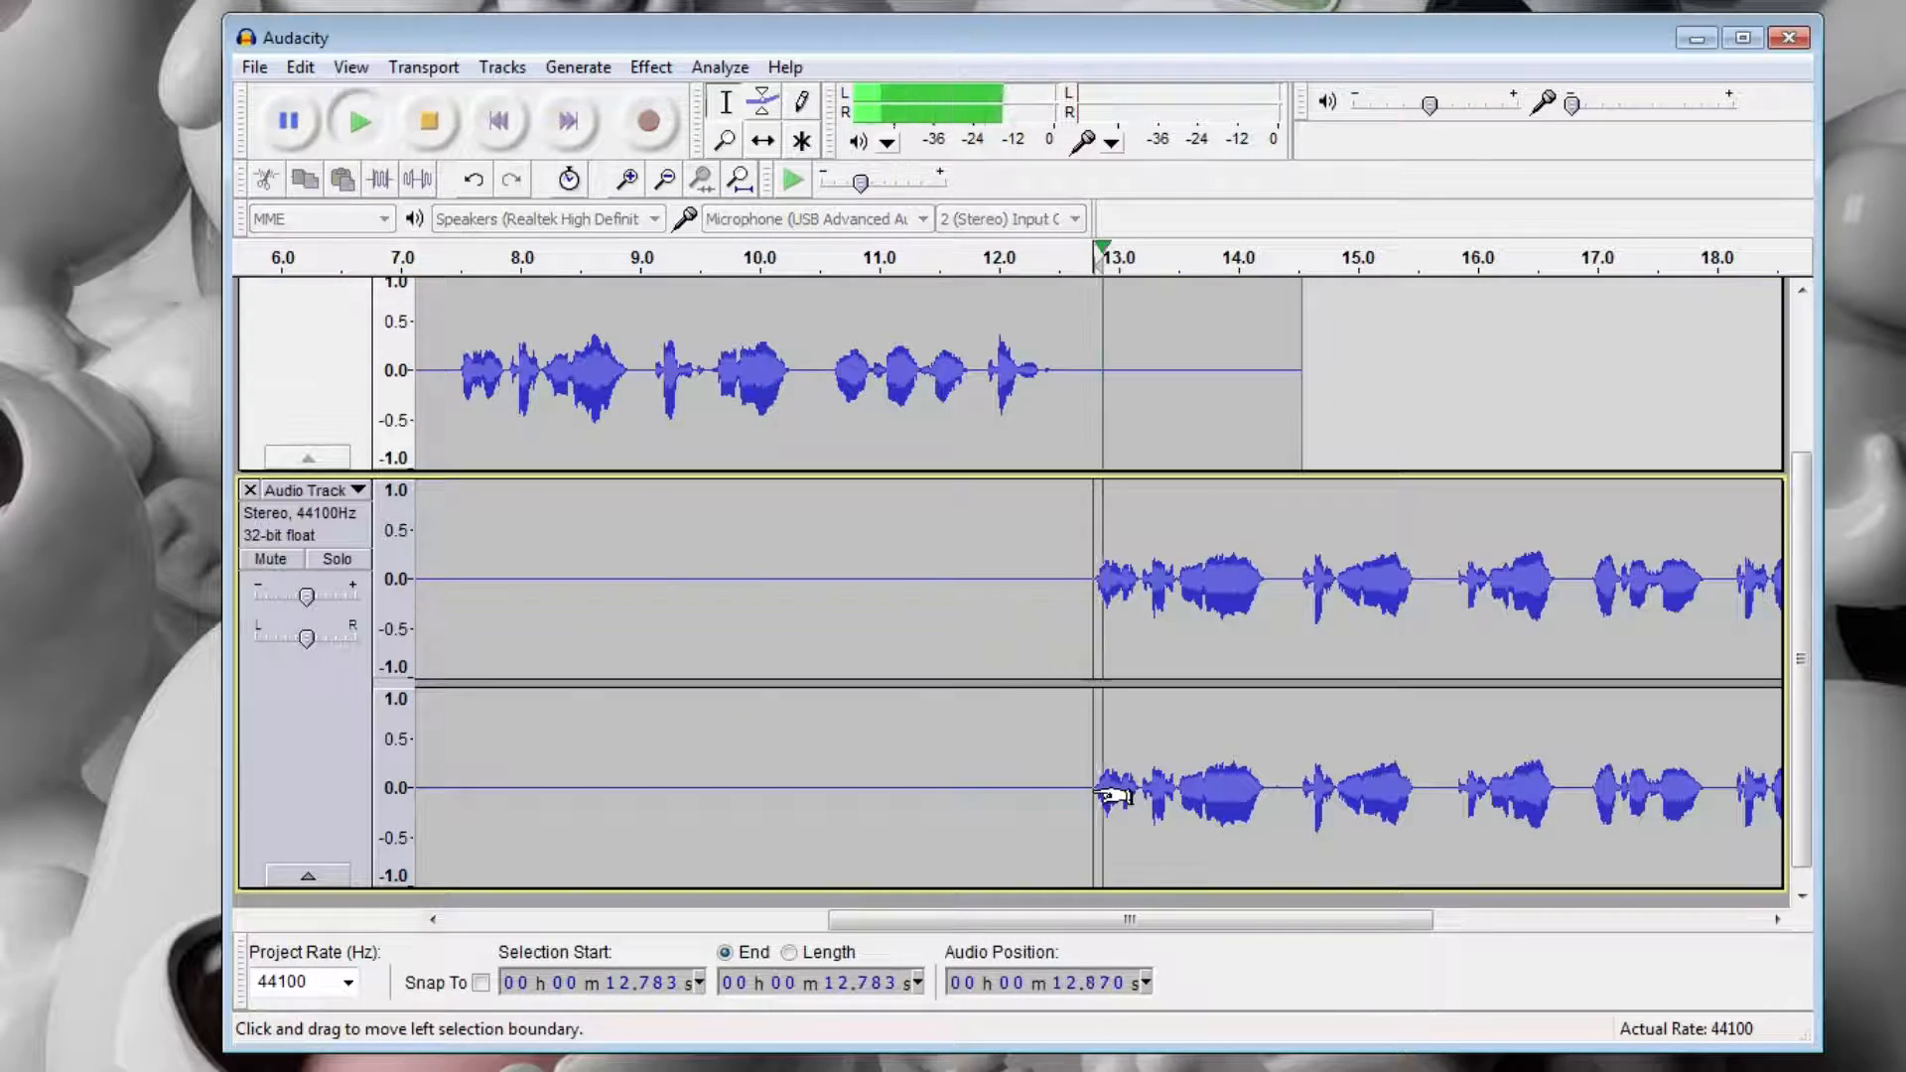
key("space")
Play the first track's speech again from about 7.5 seconds.
left_click(467, 377)
scroll(467, 377, "up", 3)
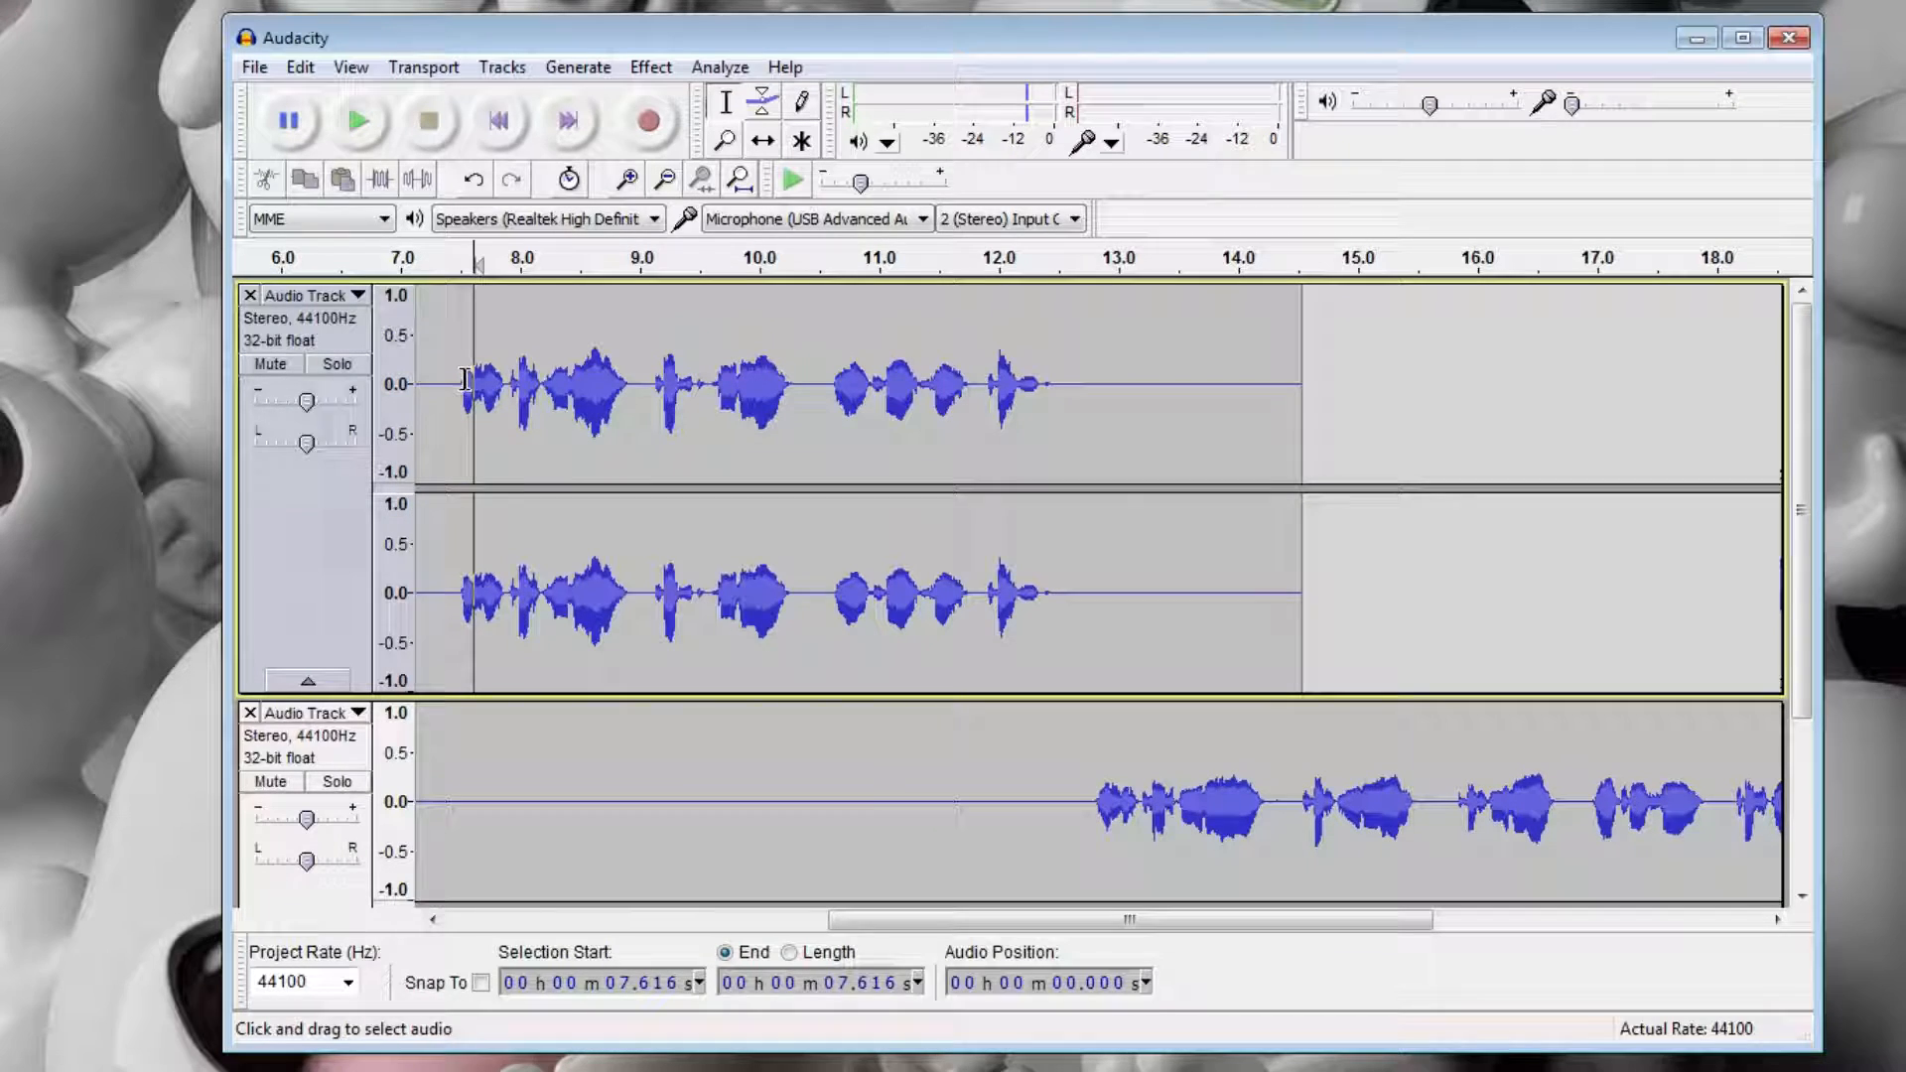
key("space")
key("space")
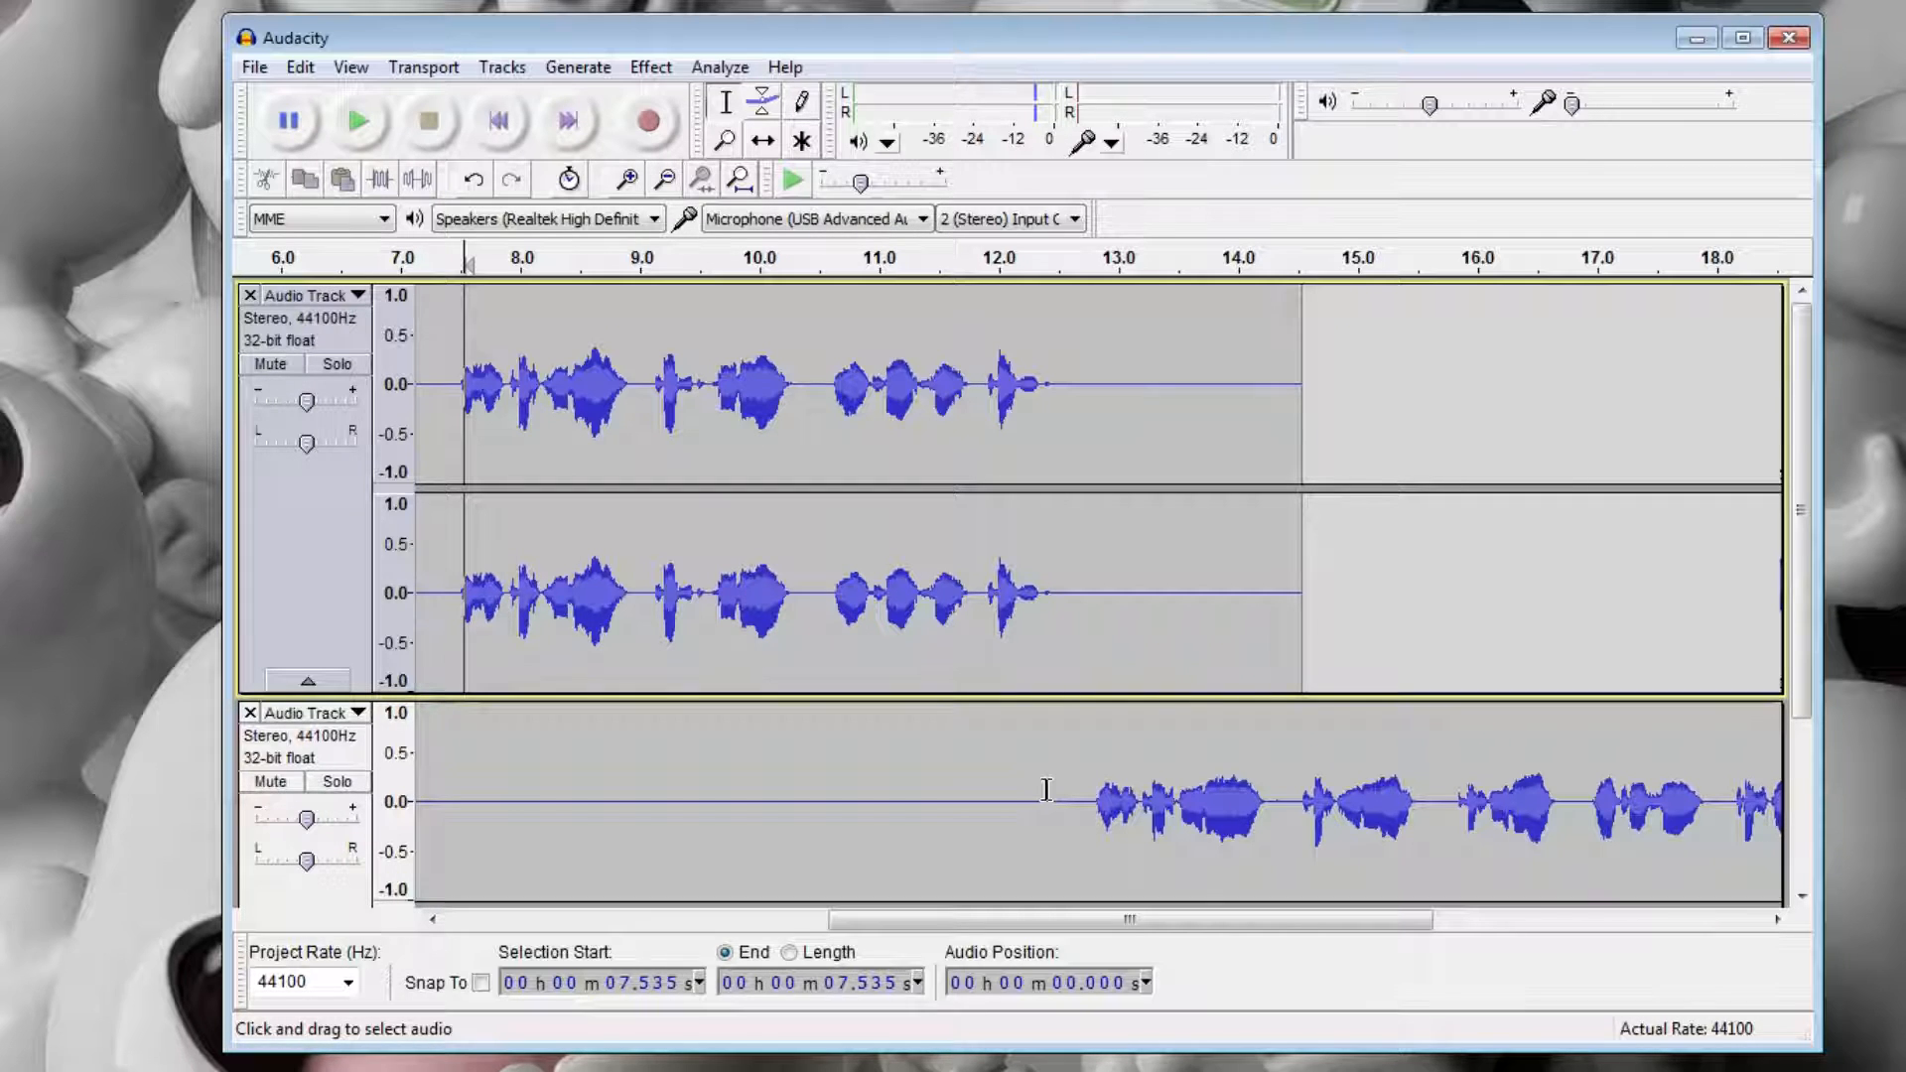
left_click_drag(1168, 919, 1141, 955)
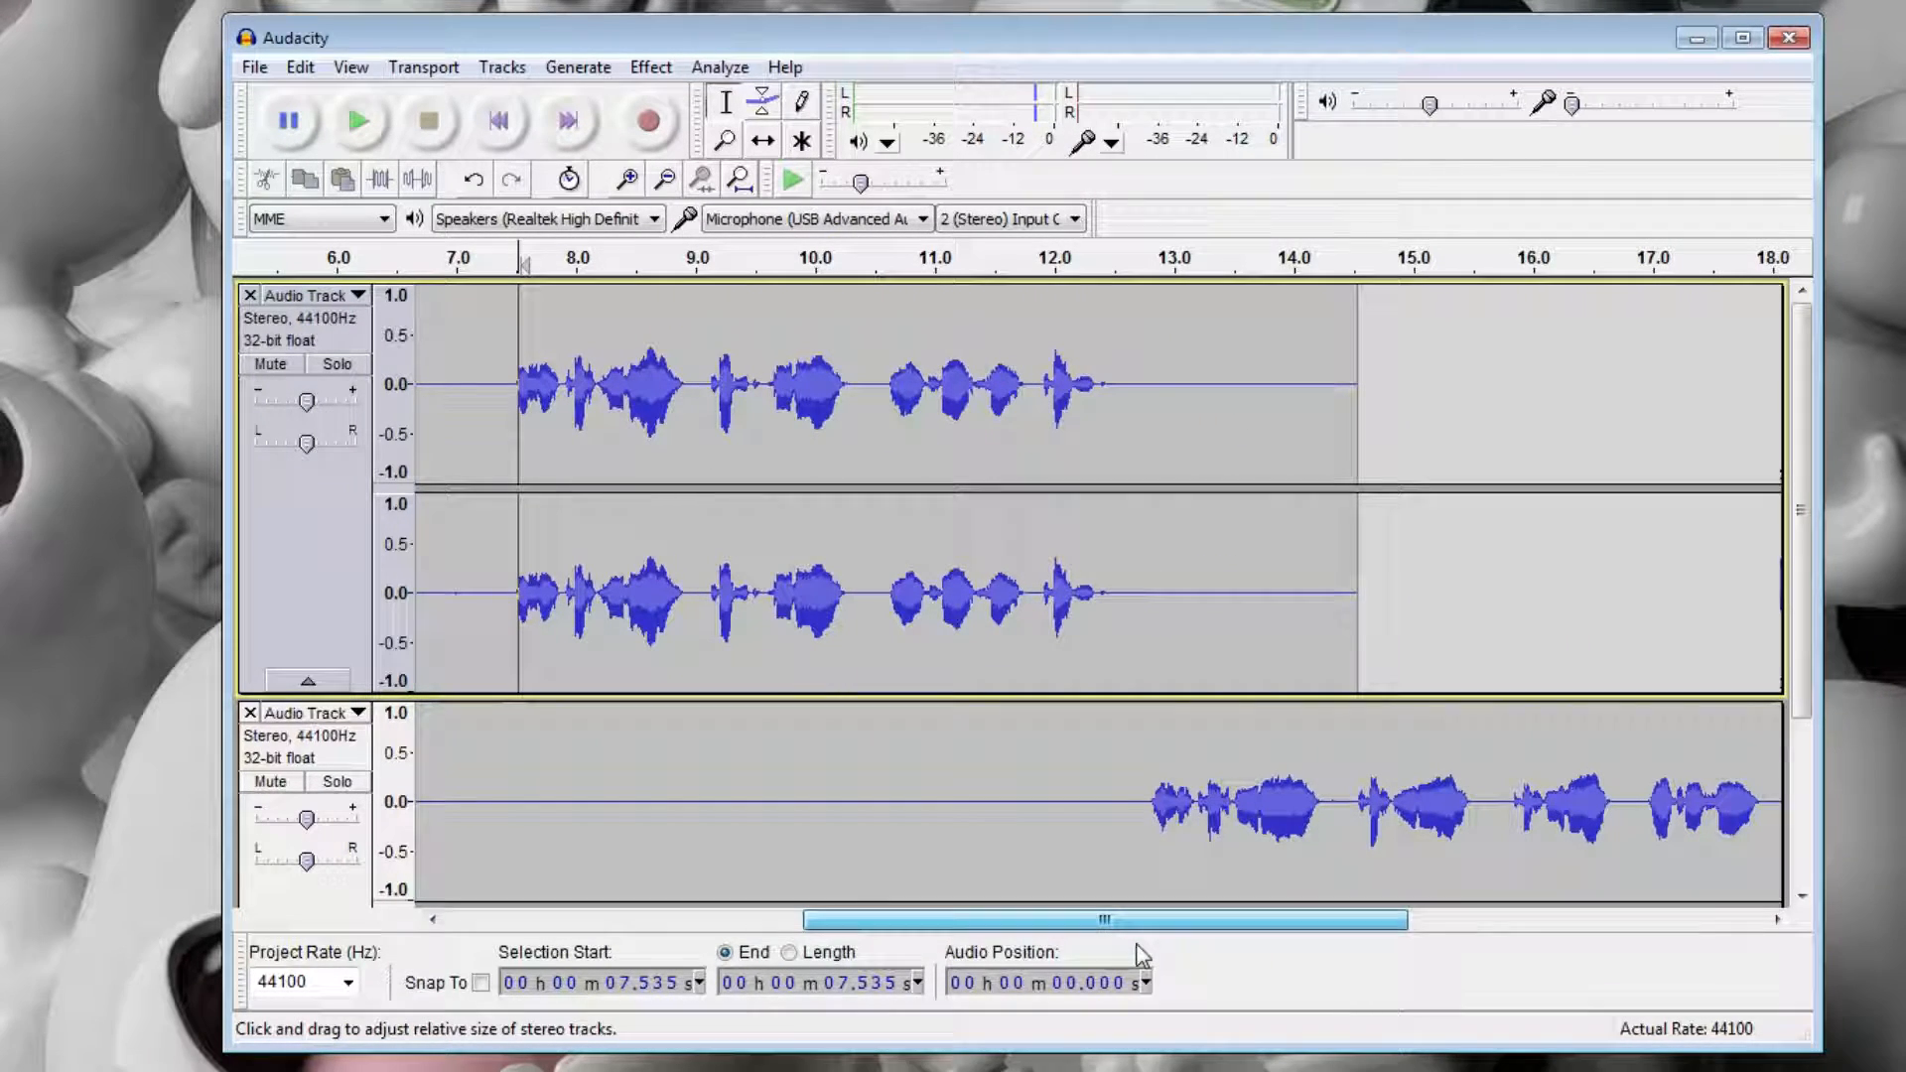
Compare the two cleaned tracks by playing the first from about 7.4 seconds and the second from about 12.7 seconds.
left_click(1115, 823)
left_click(507, 395)
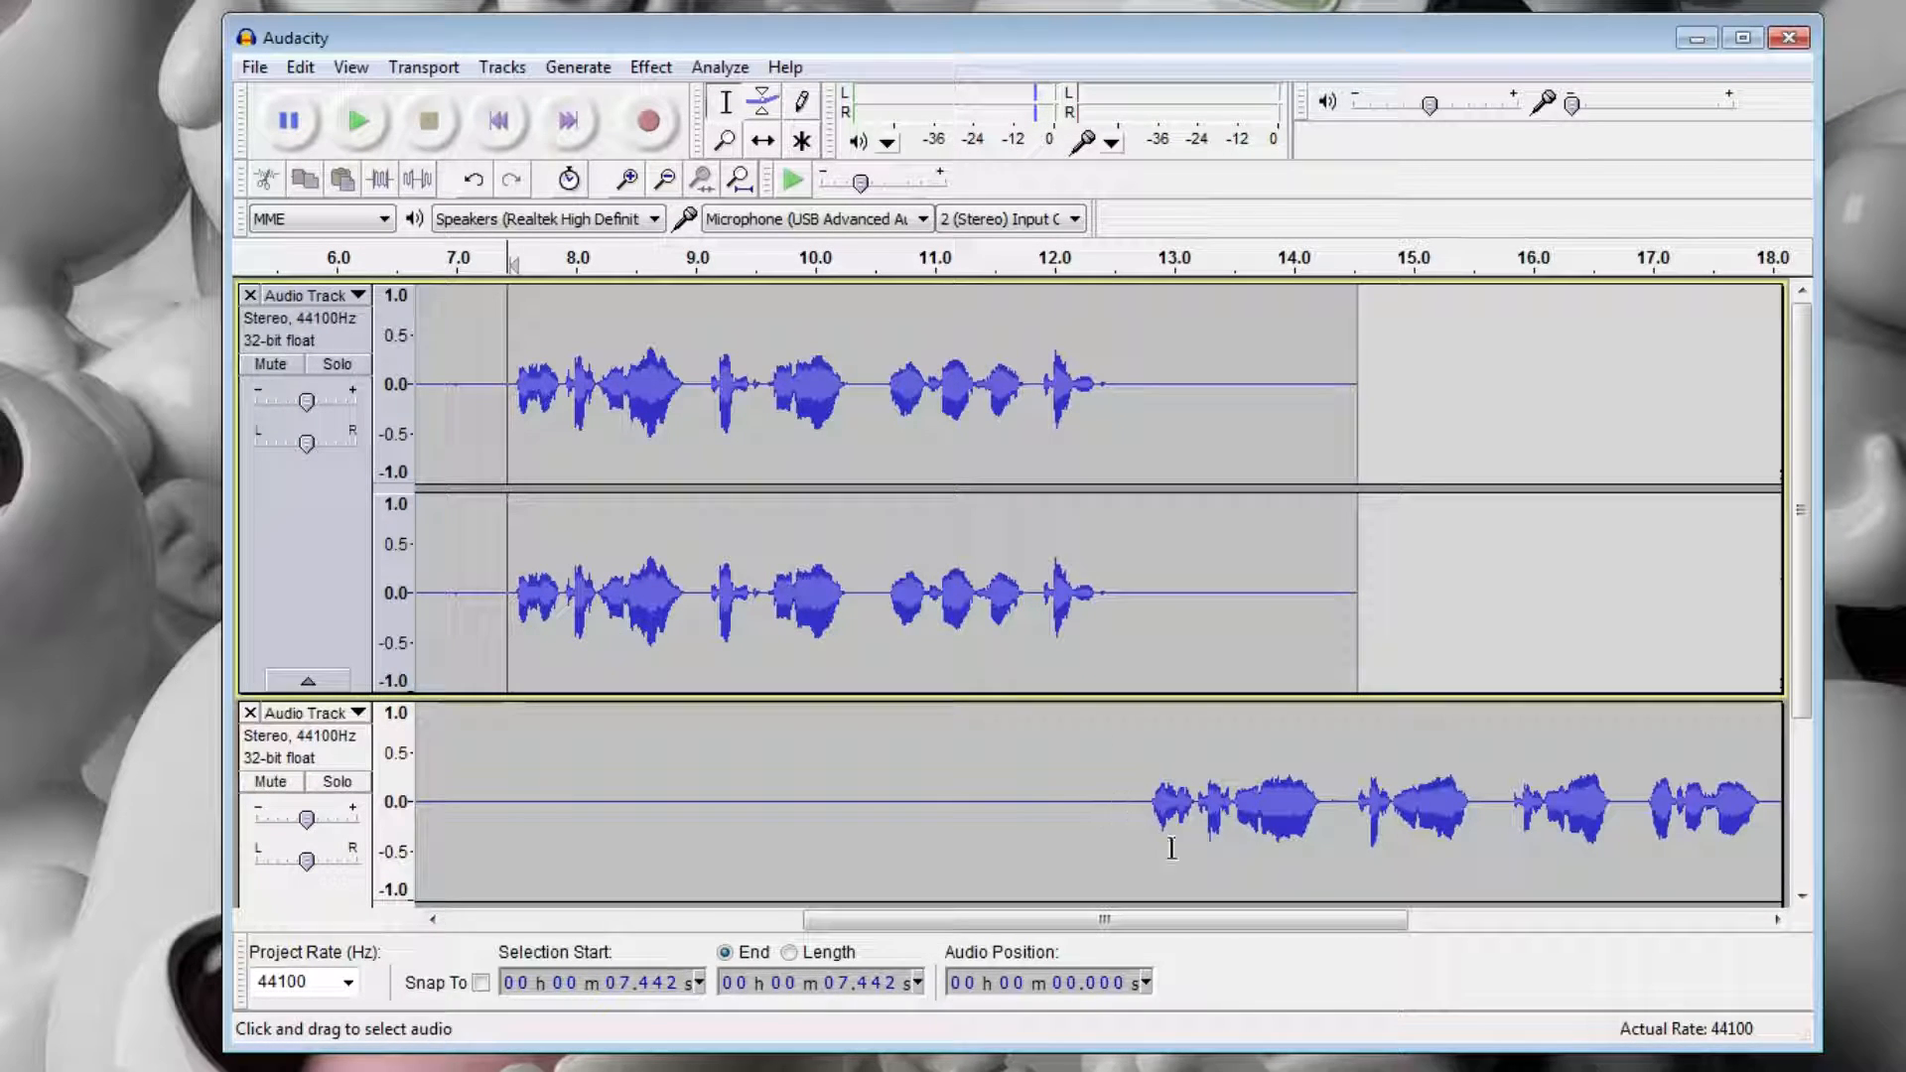
key("space")
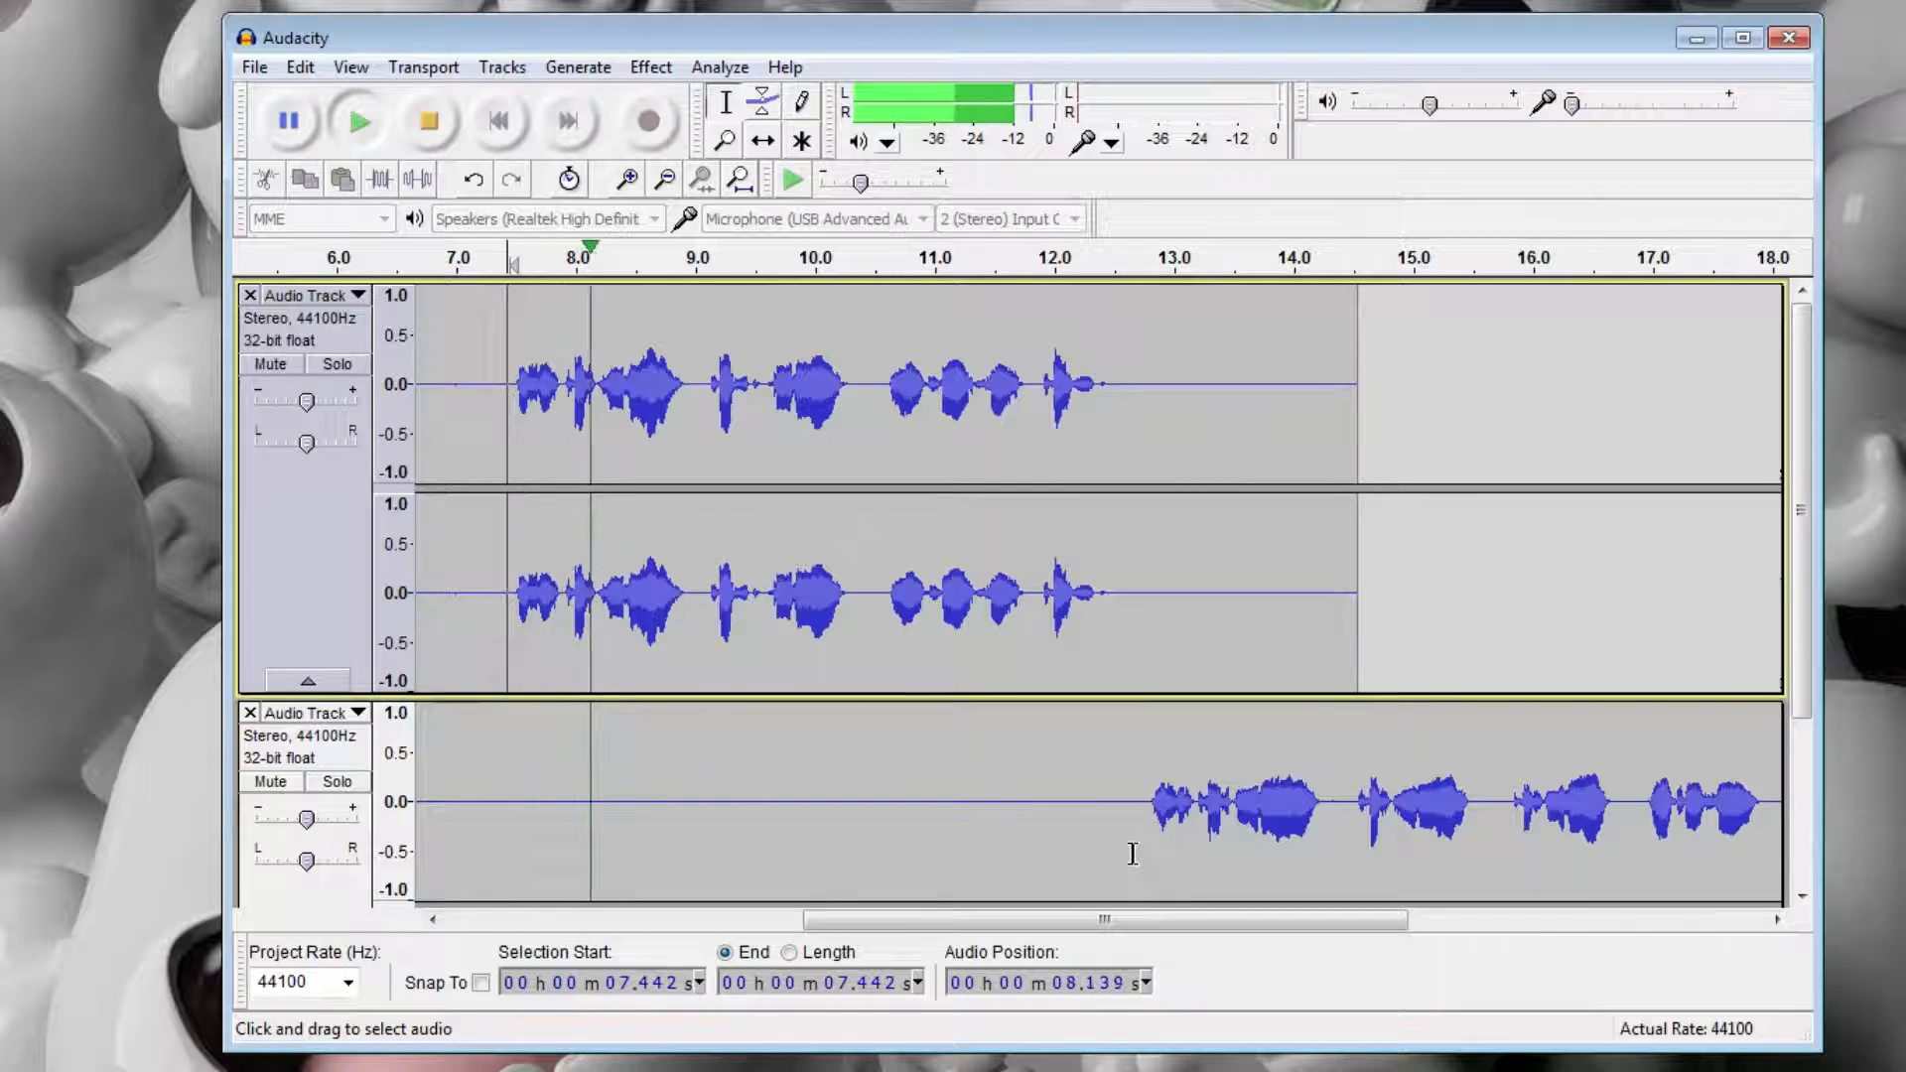
key("space")
left_click(1137, 846)
key("space")
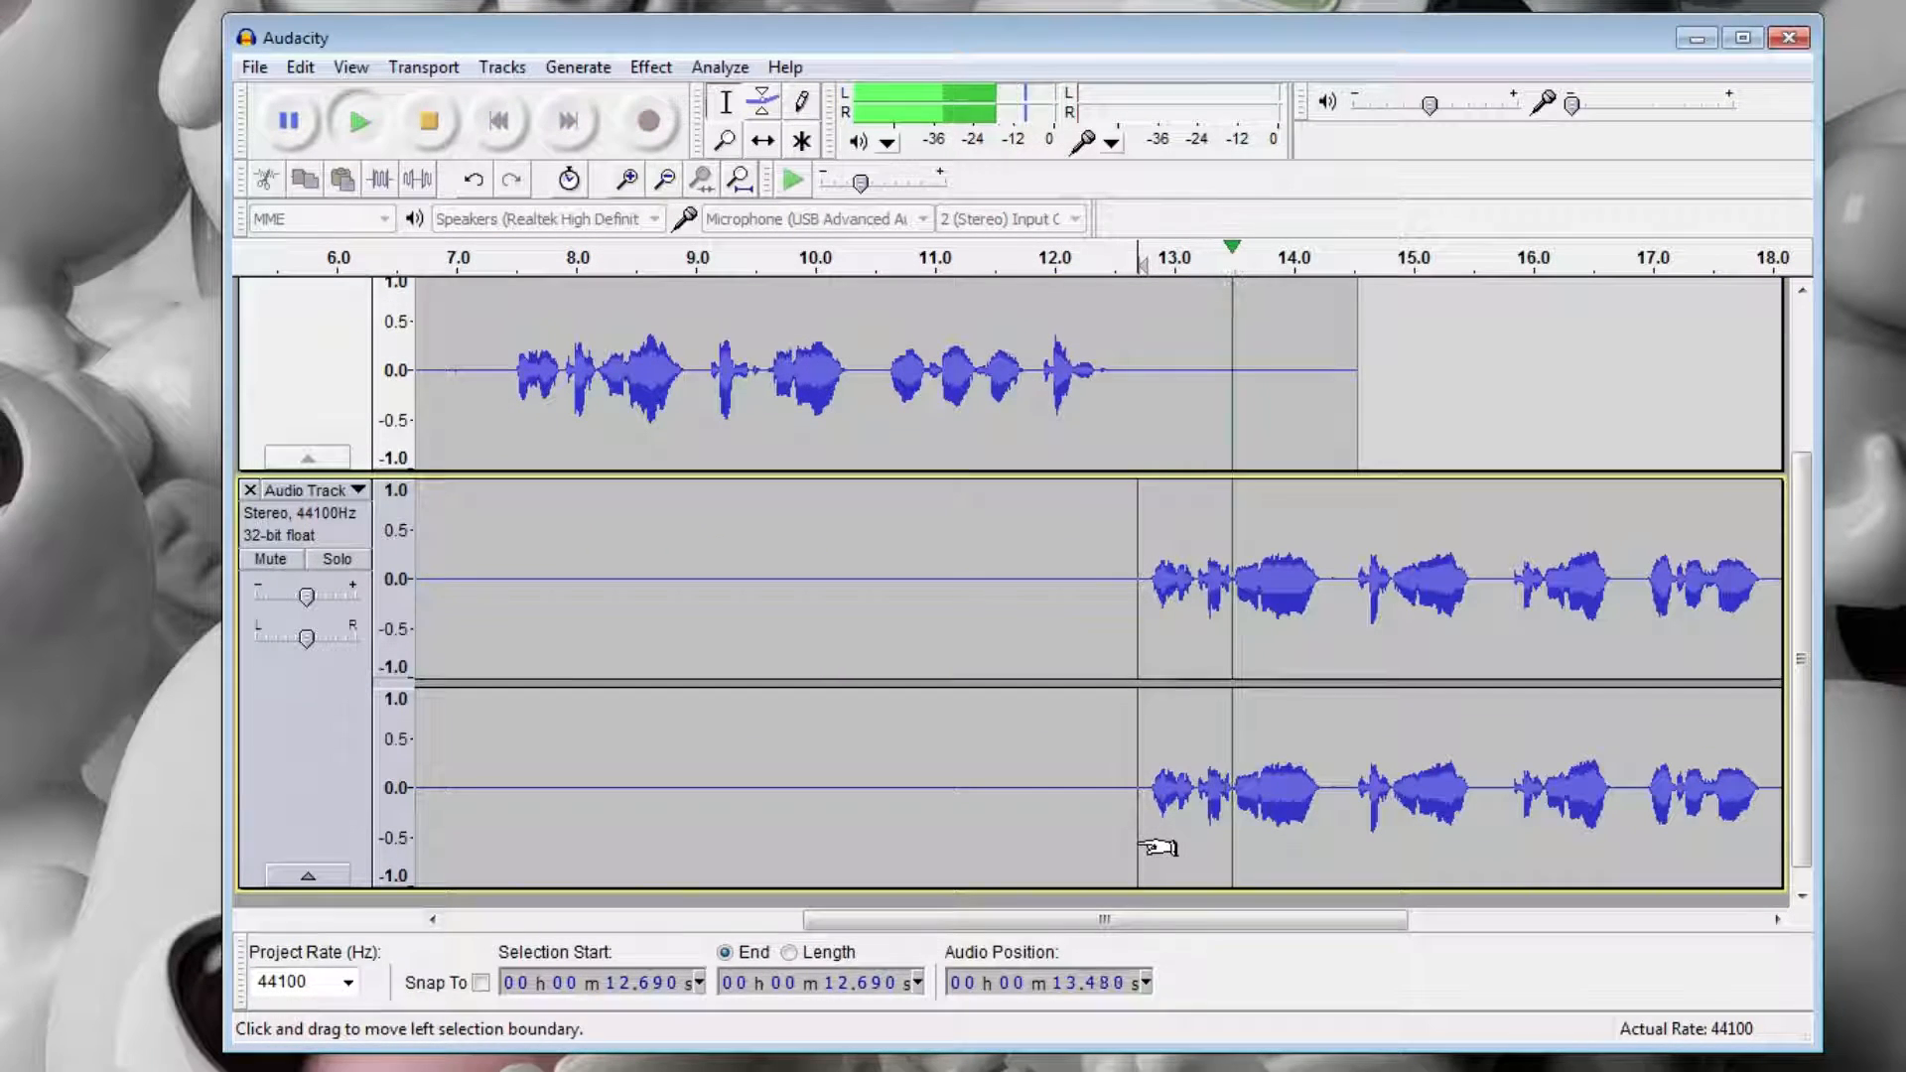
key("space")
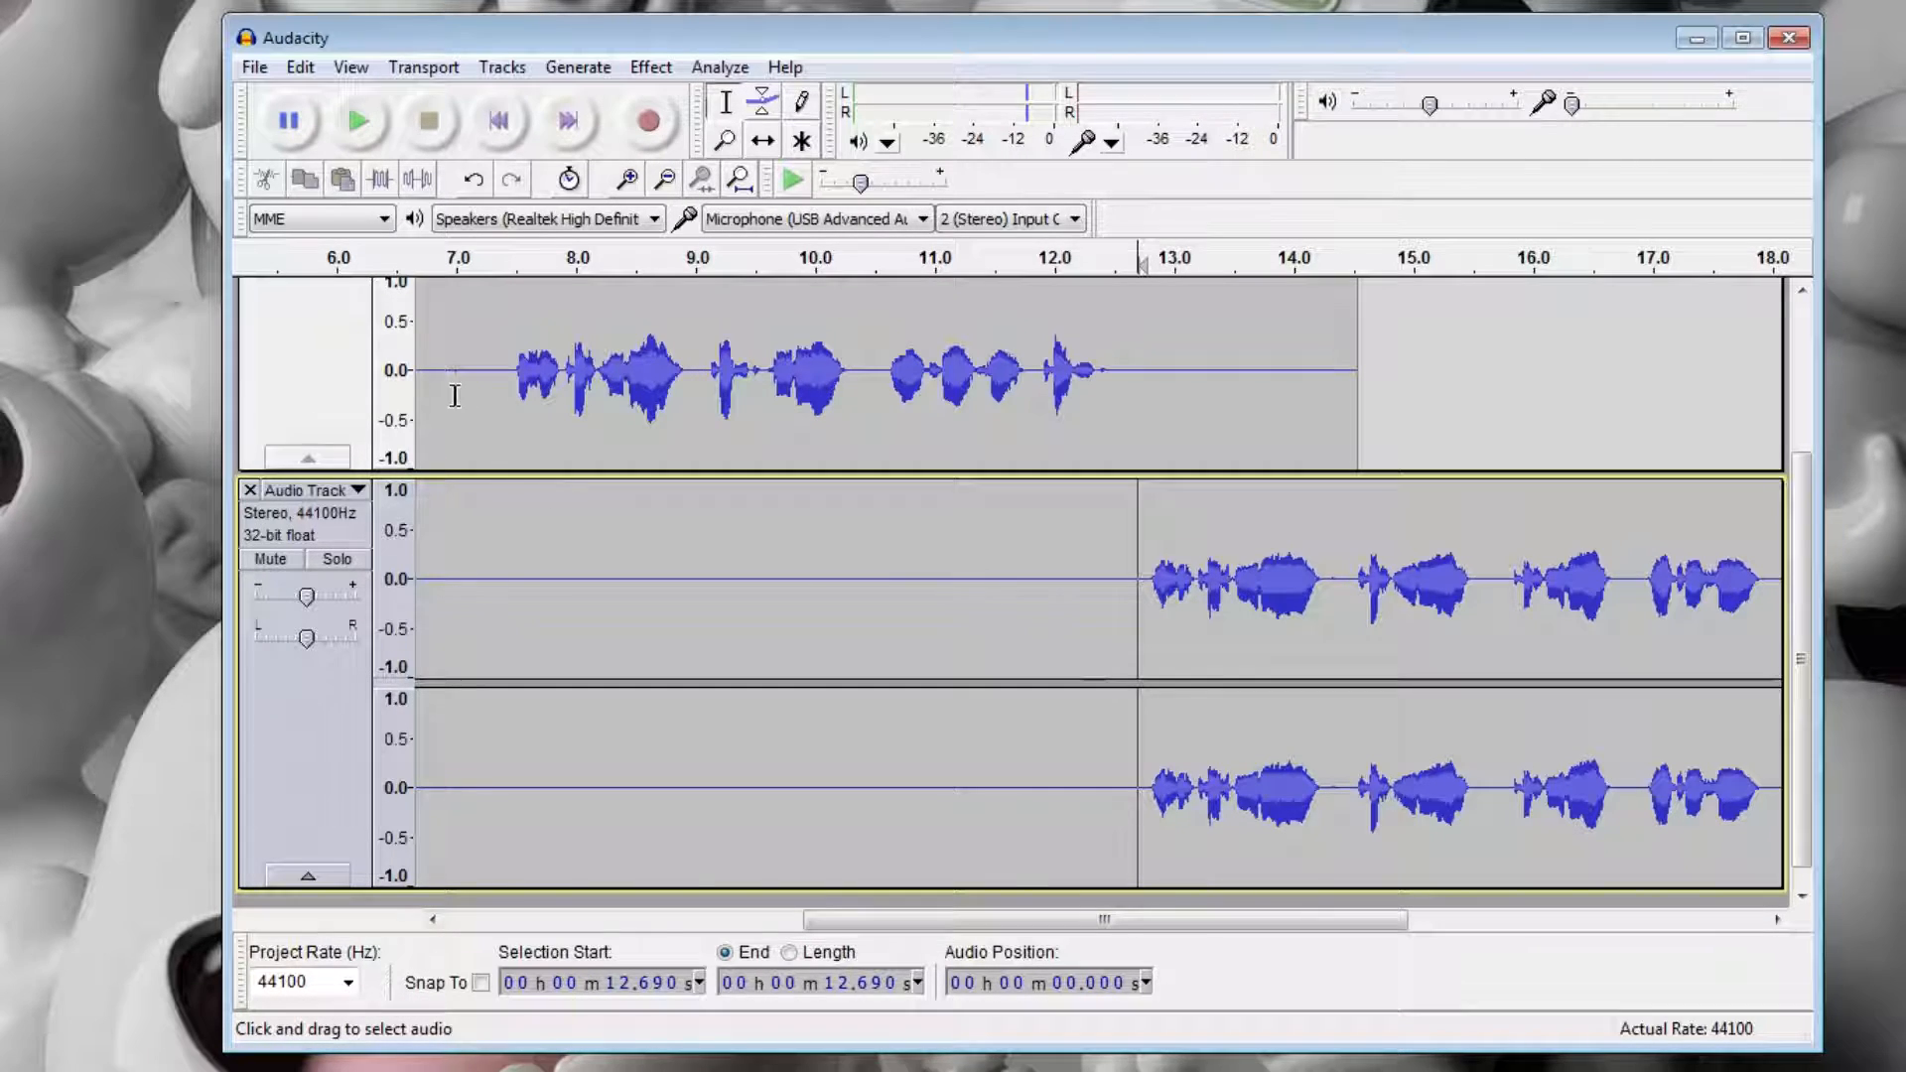
Play the first track from 7.5 seconds, then the second track from about 12.5 seconds, to compare their cleaned speech again.
left_click(516, 370)
scroll(526, 377, "up", 3)
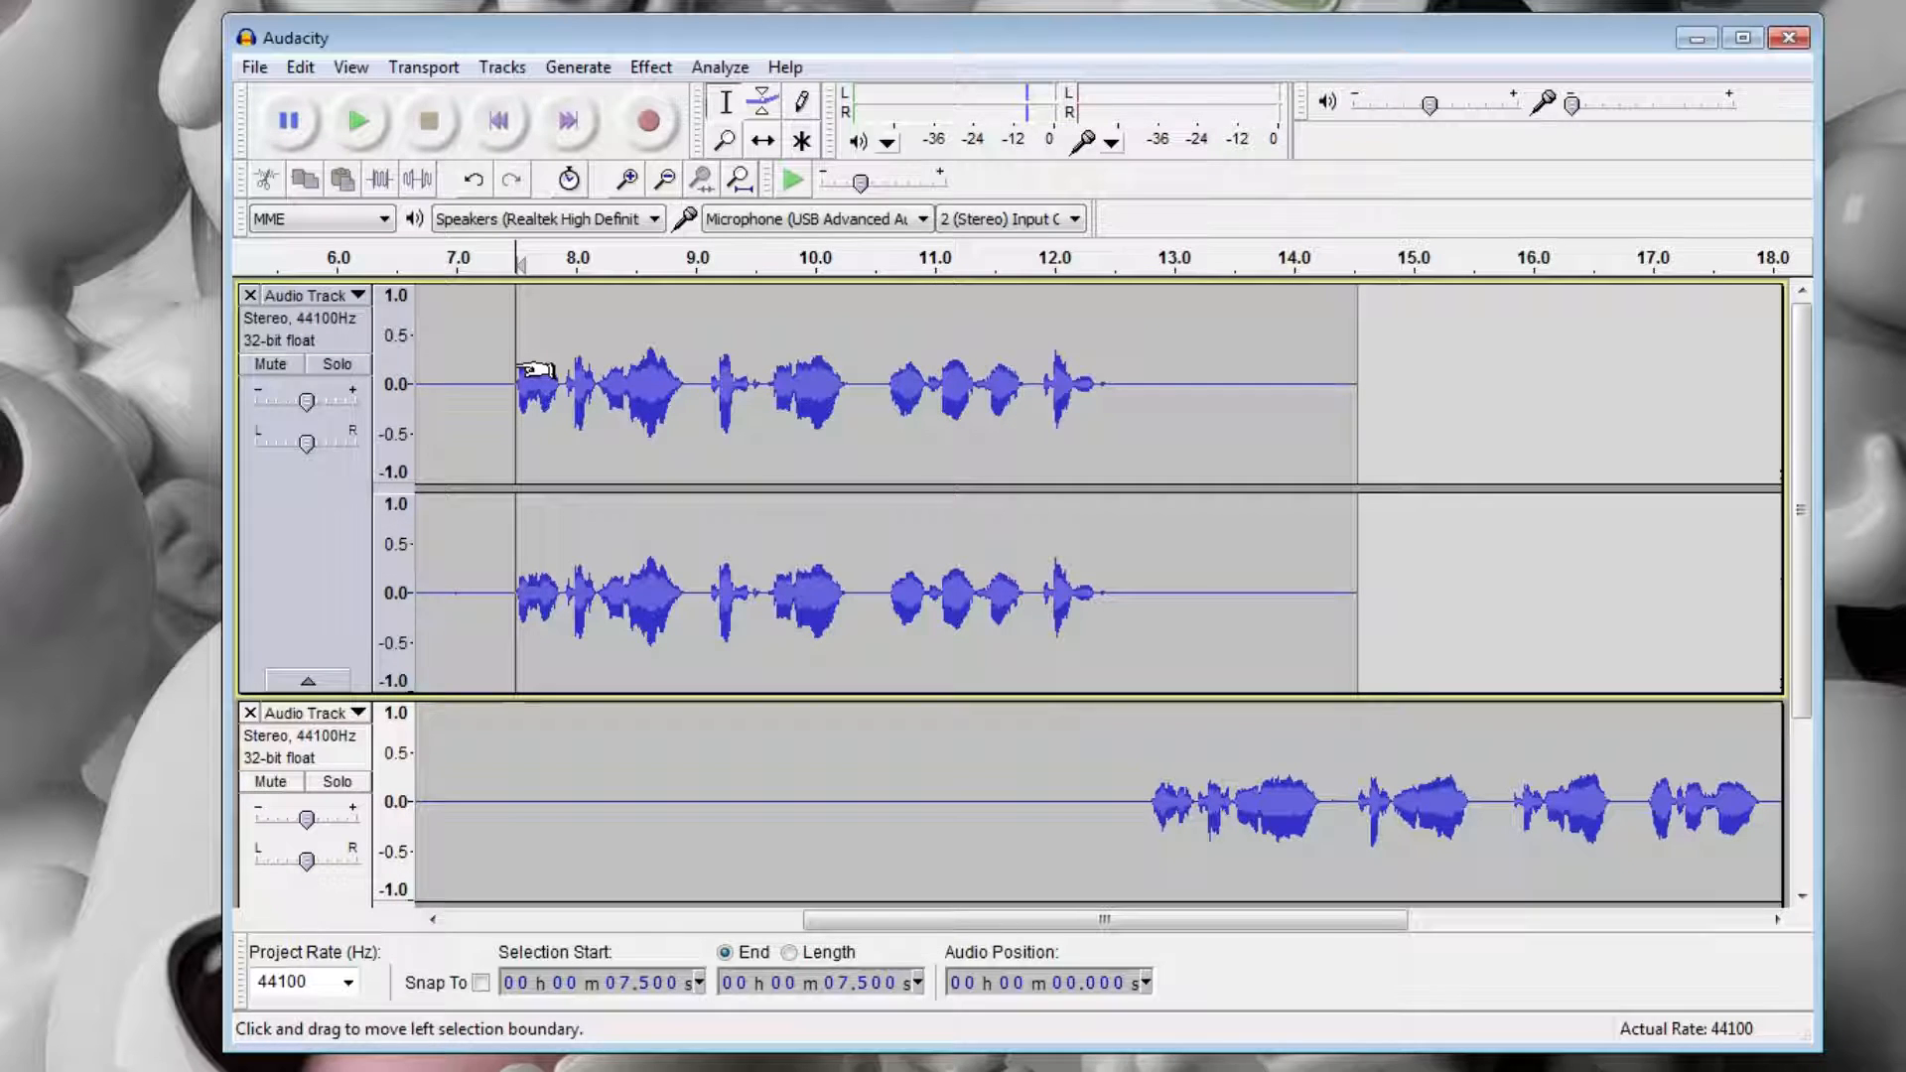
key("space")
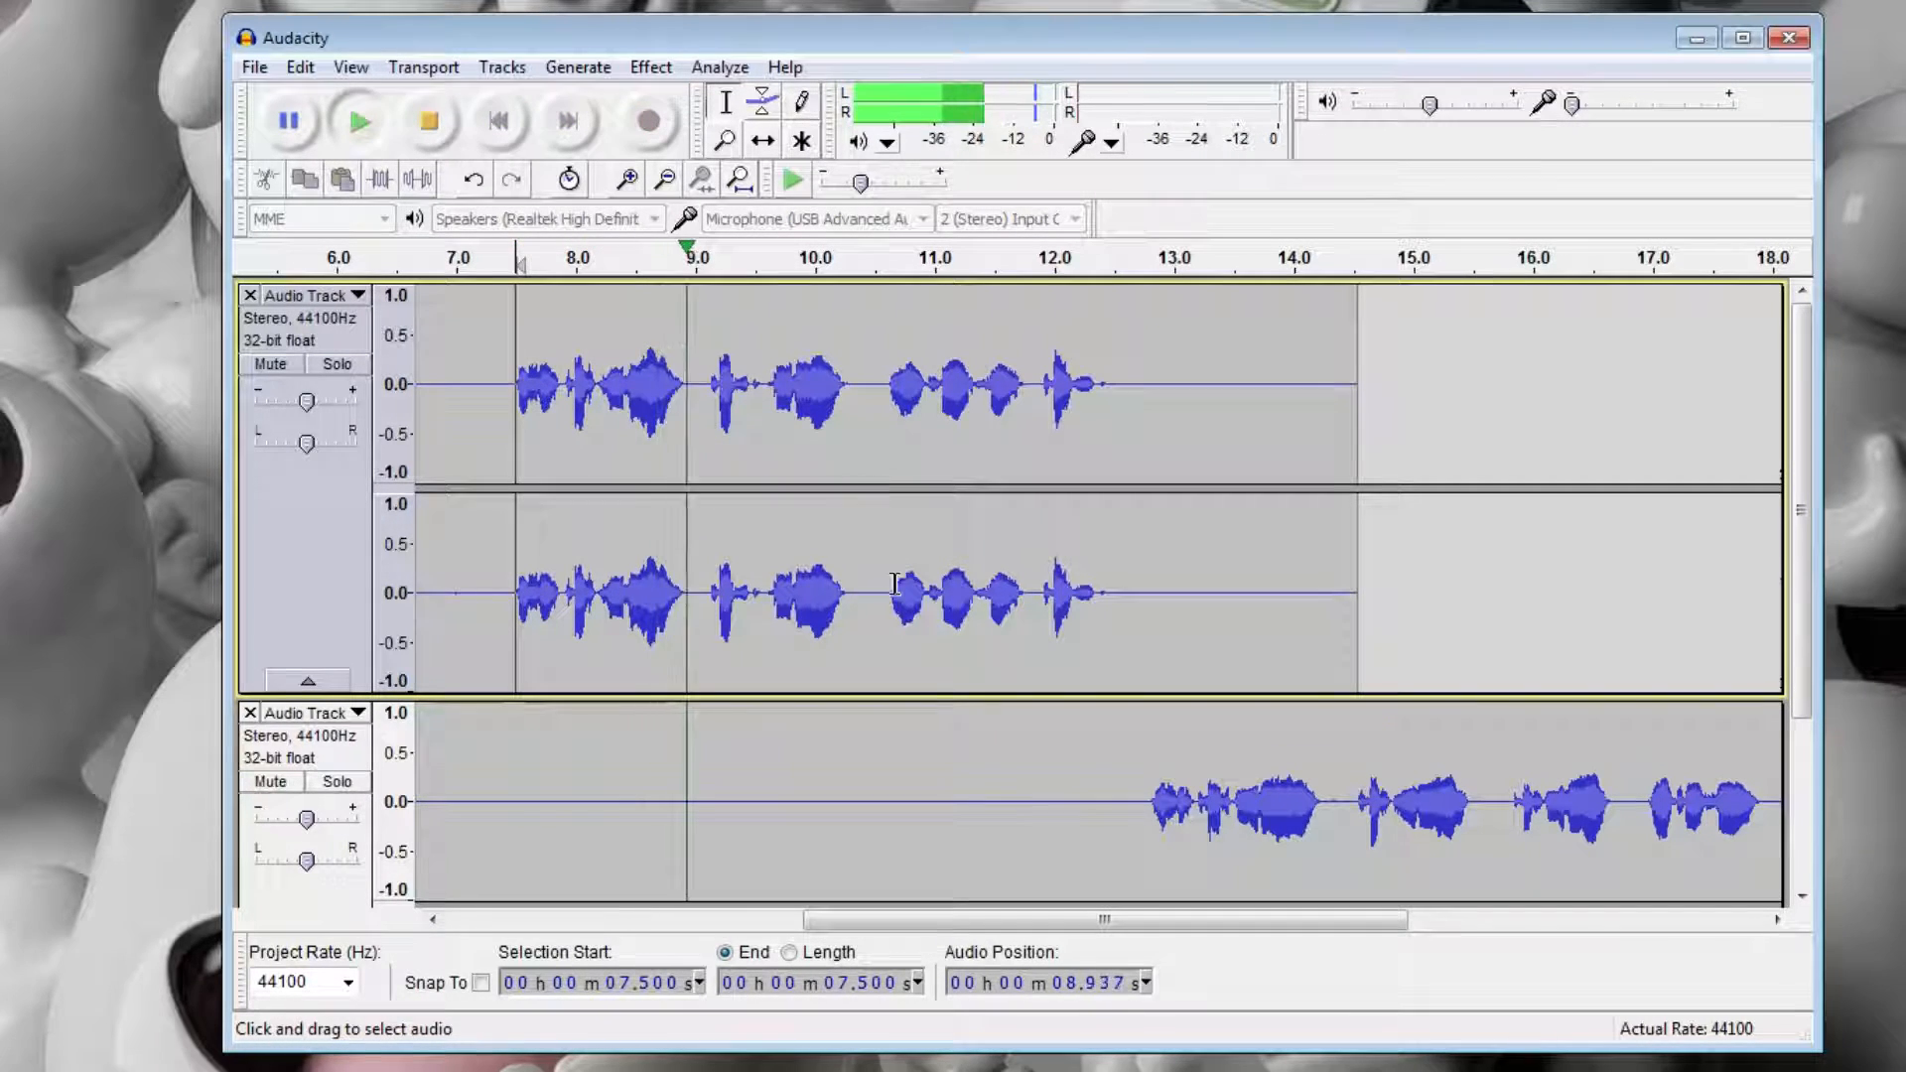
left_click(1121, 837)
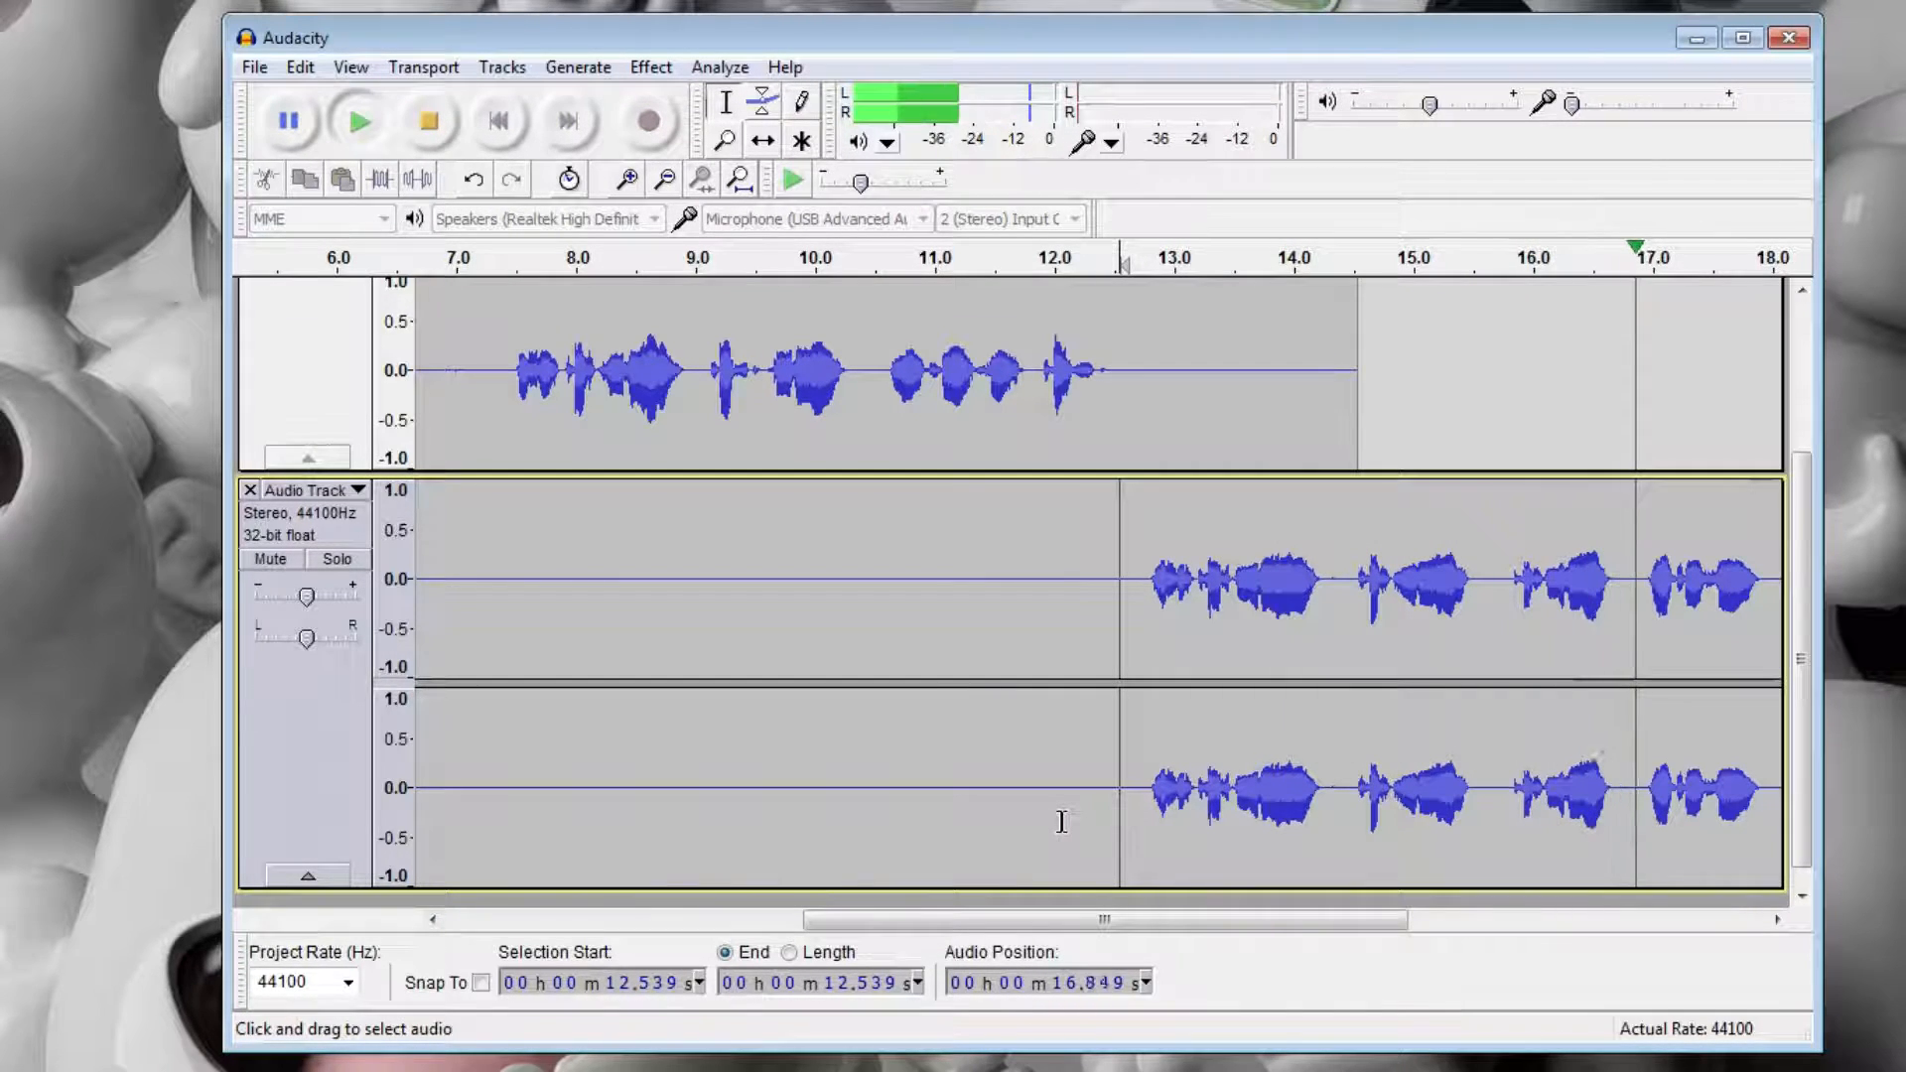
key("space")
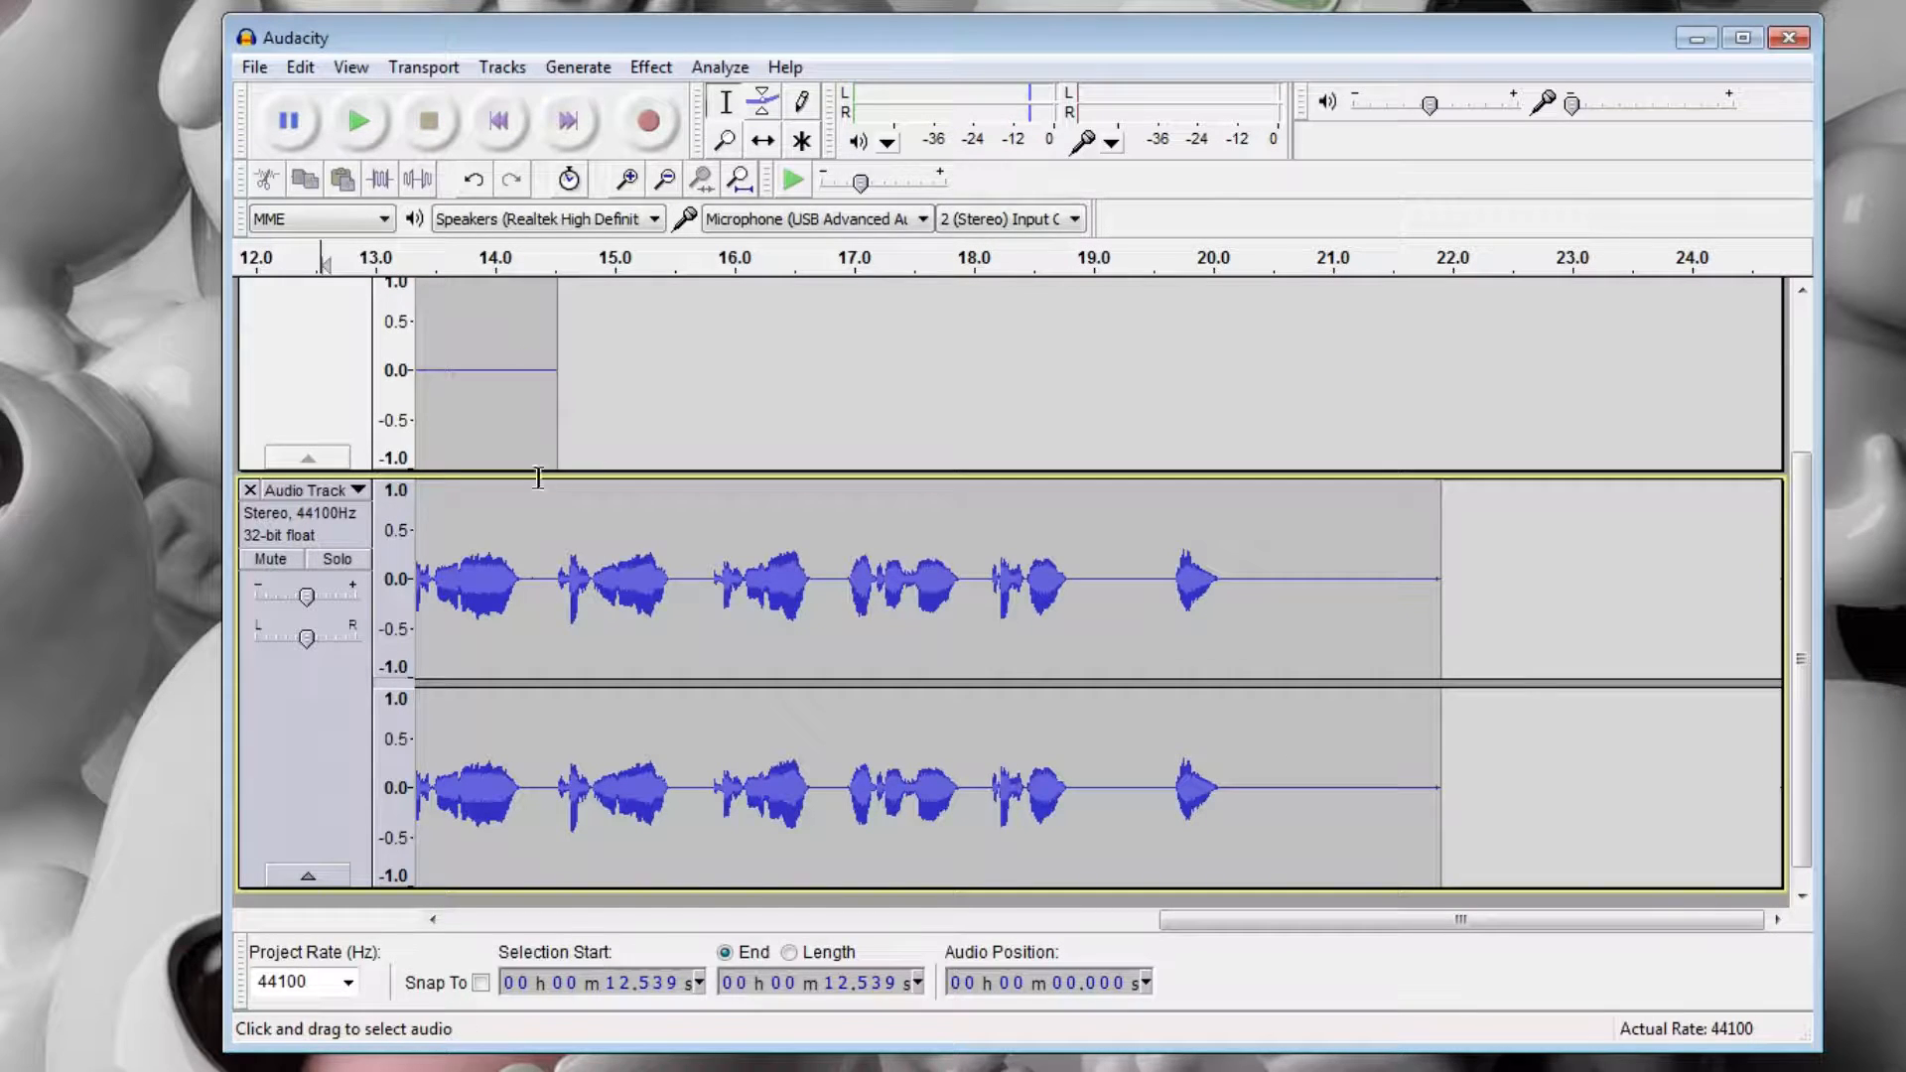
left_click_drag(1191, 938, 495, 826)
scroll(654, 890, "up", 3)
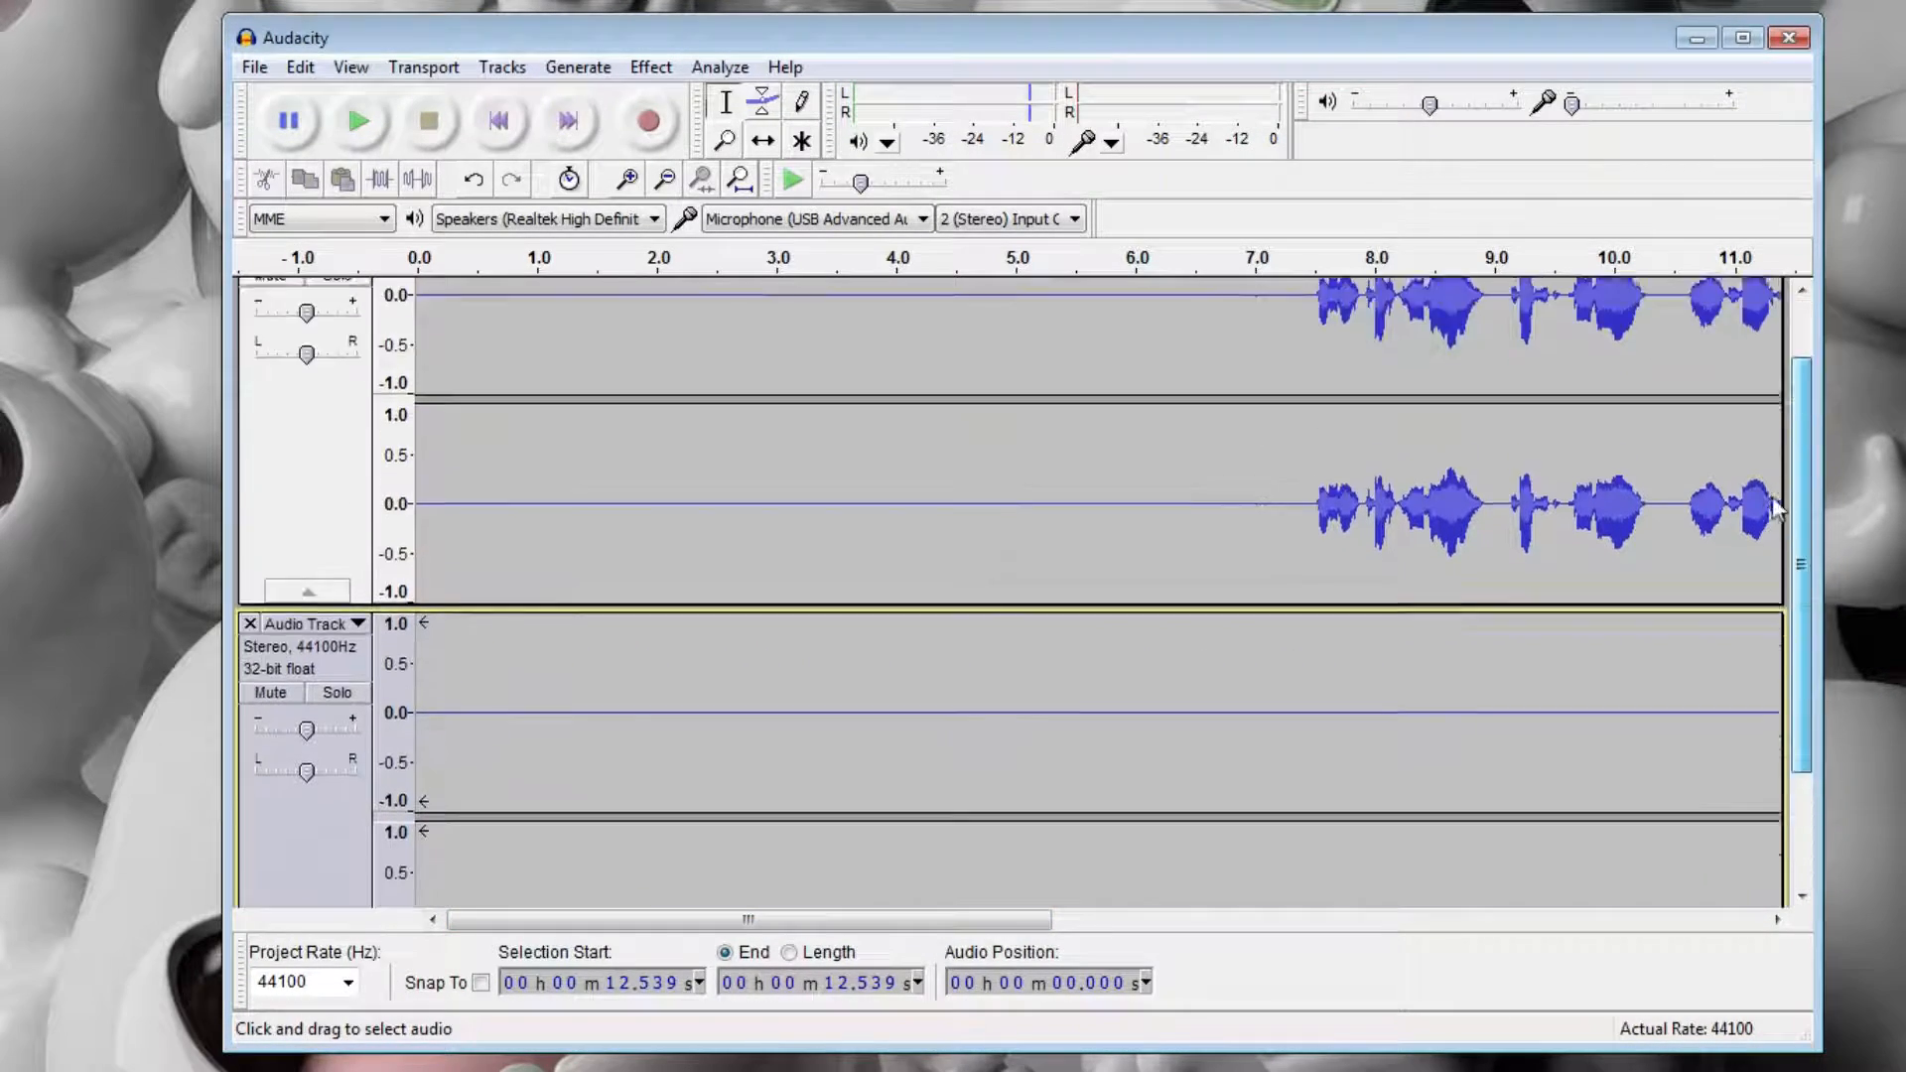
left_click_drag(651, 919, 1017, 988)
scroll(1052, 824, "down", 3)
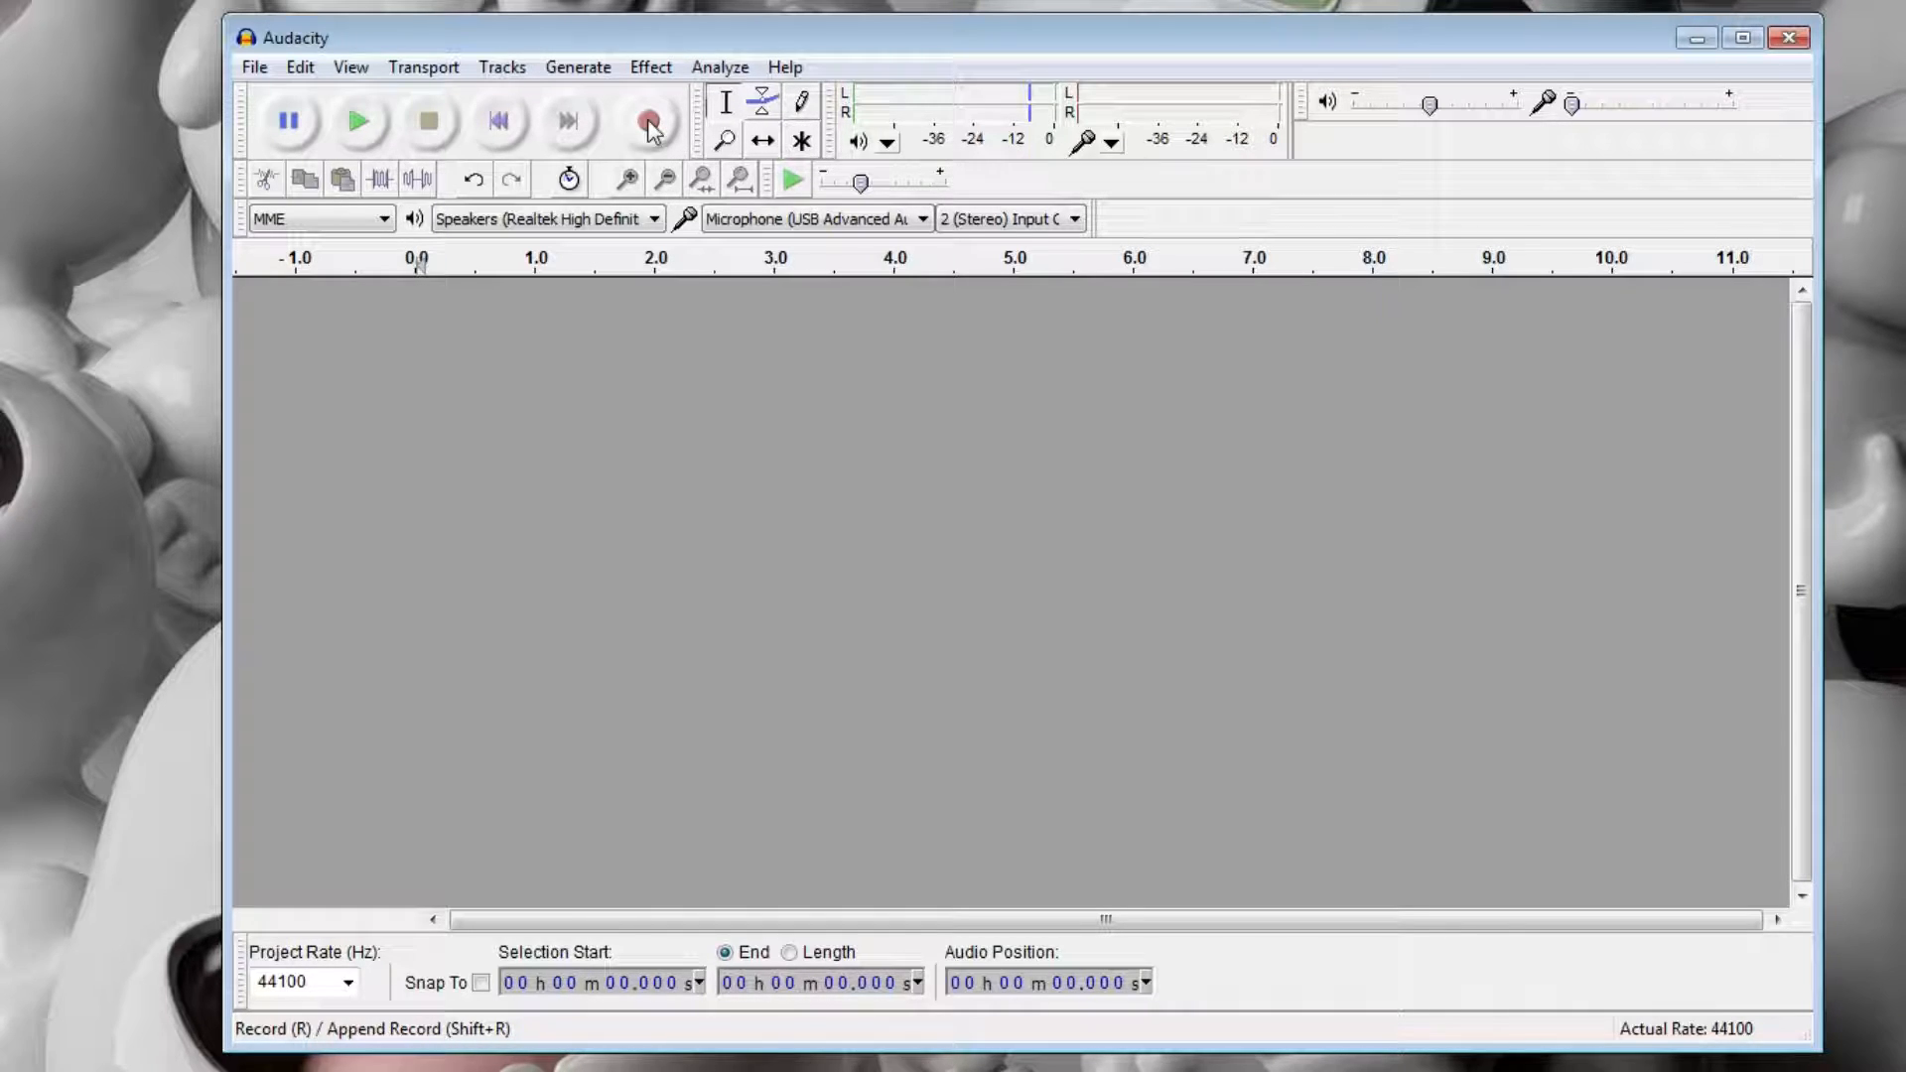
Record a new stereo voice clip about 19.5 seconds long, starting with several seconds of background noise.
left_click(650, 123)
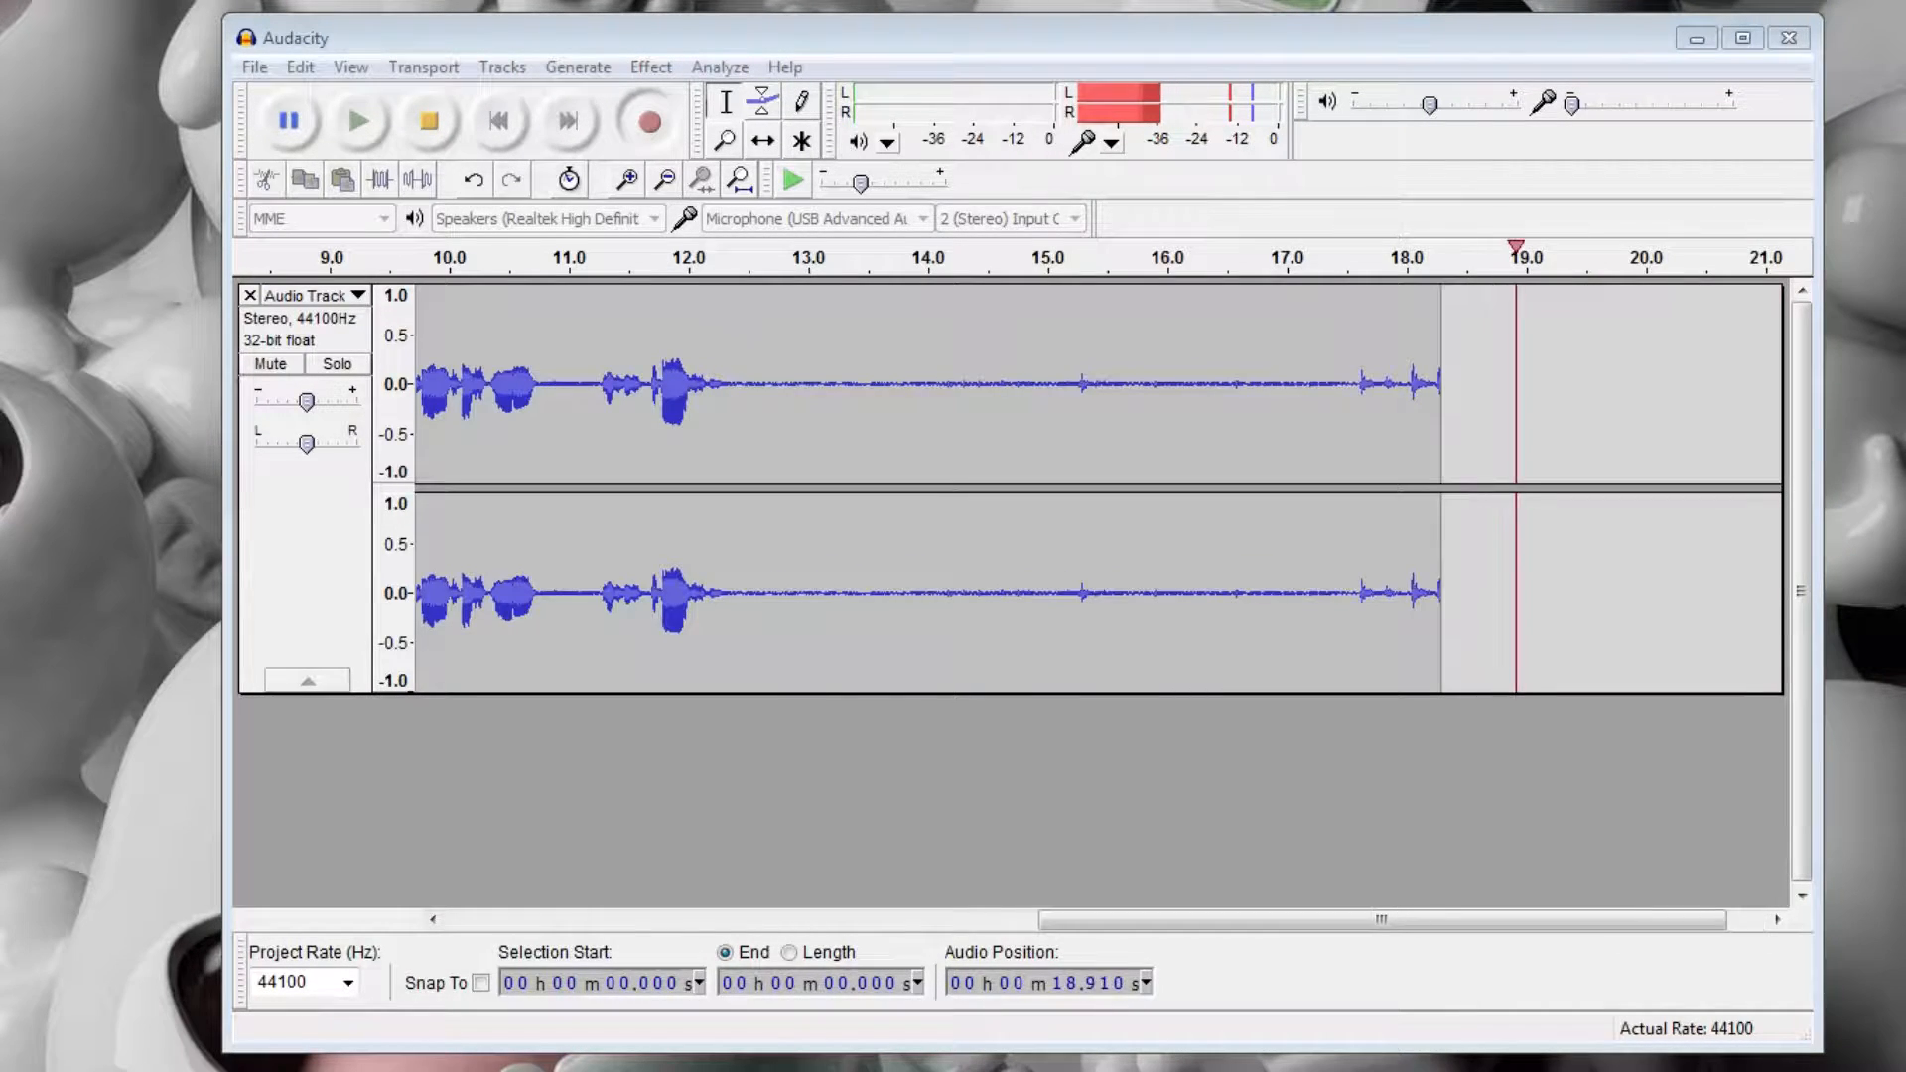
left_click(433, 120)
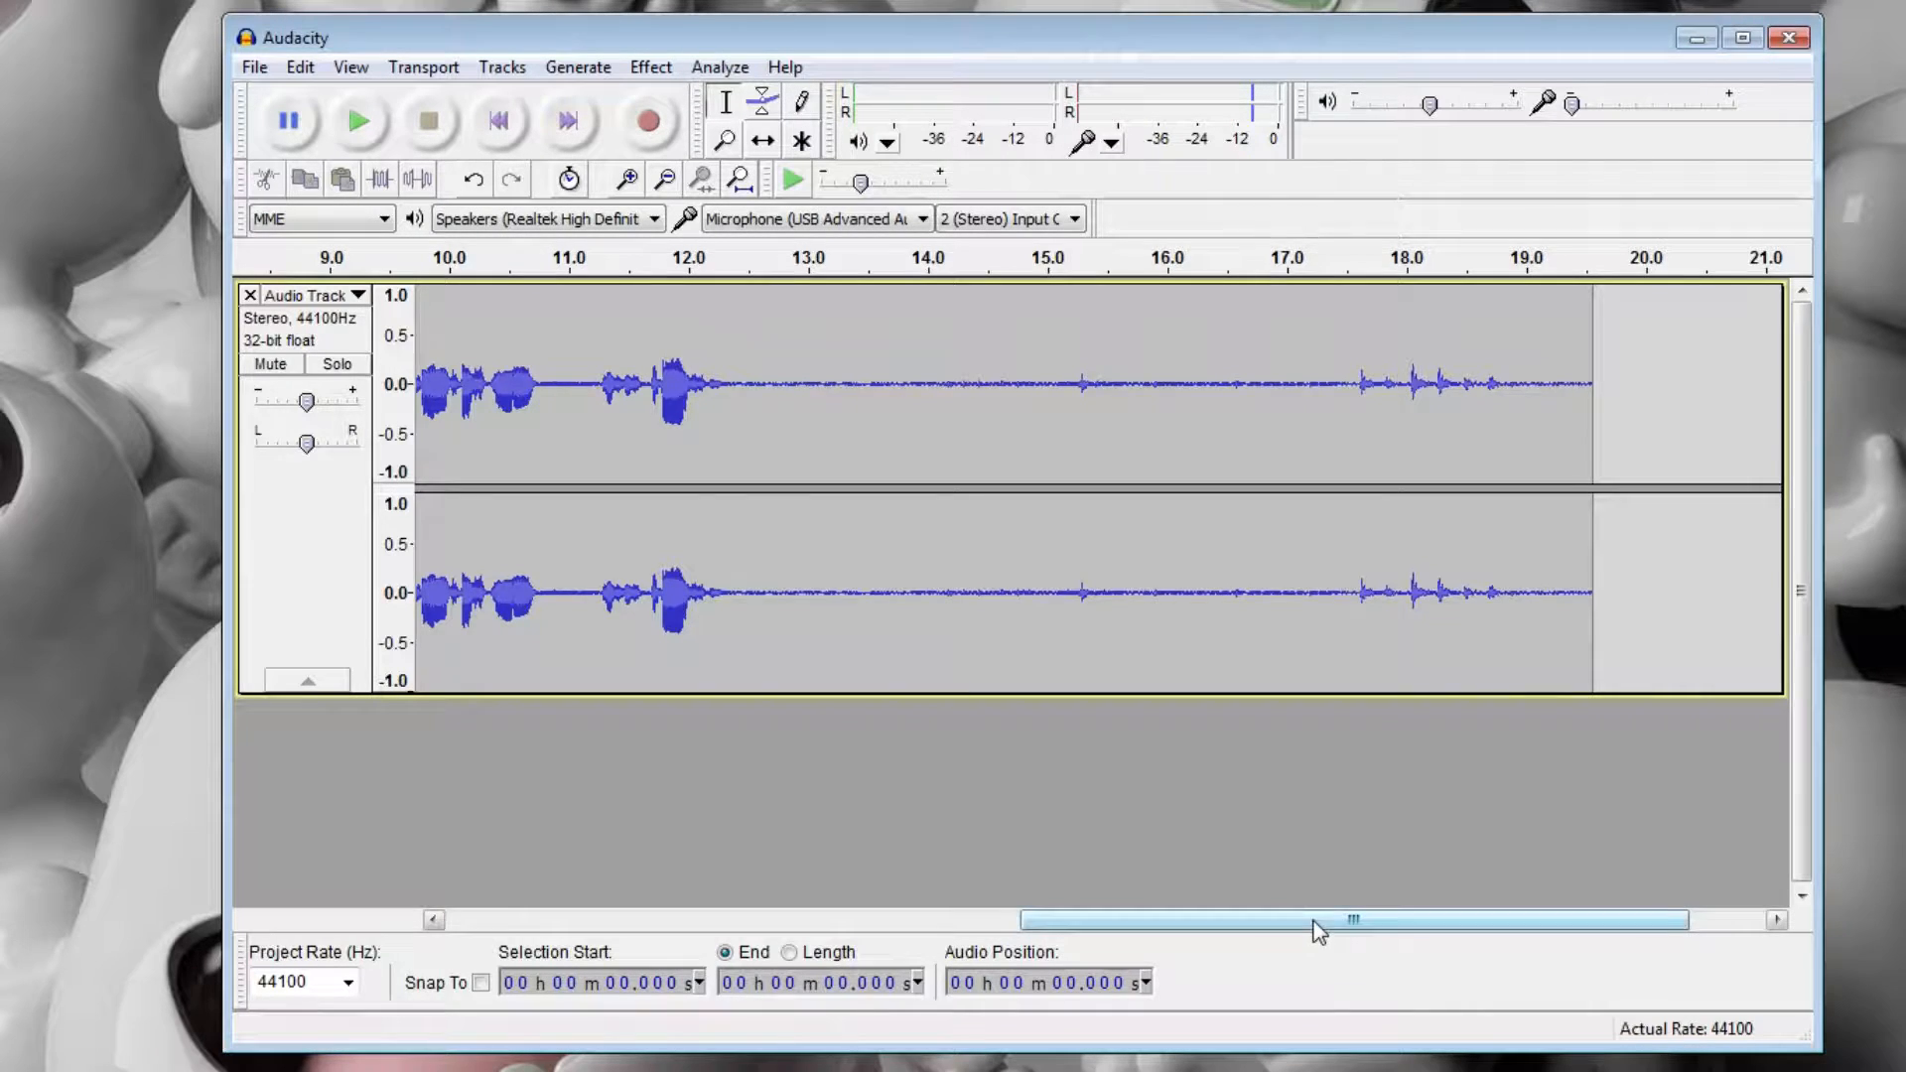
Capture a Noise Removal profile from the speech-free first 6 seconds or so of the new recording.
left_click_drag(1319, 920, 727, 920)
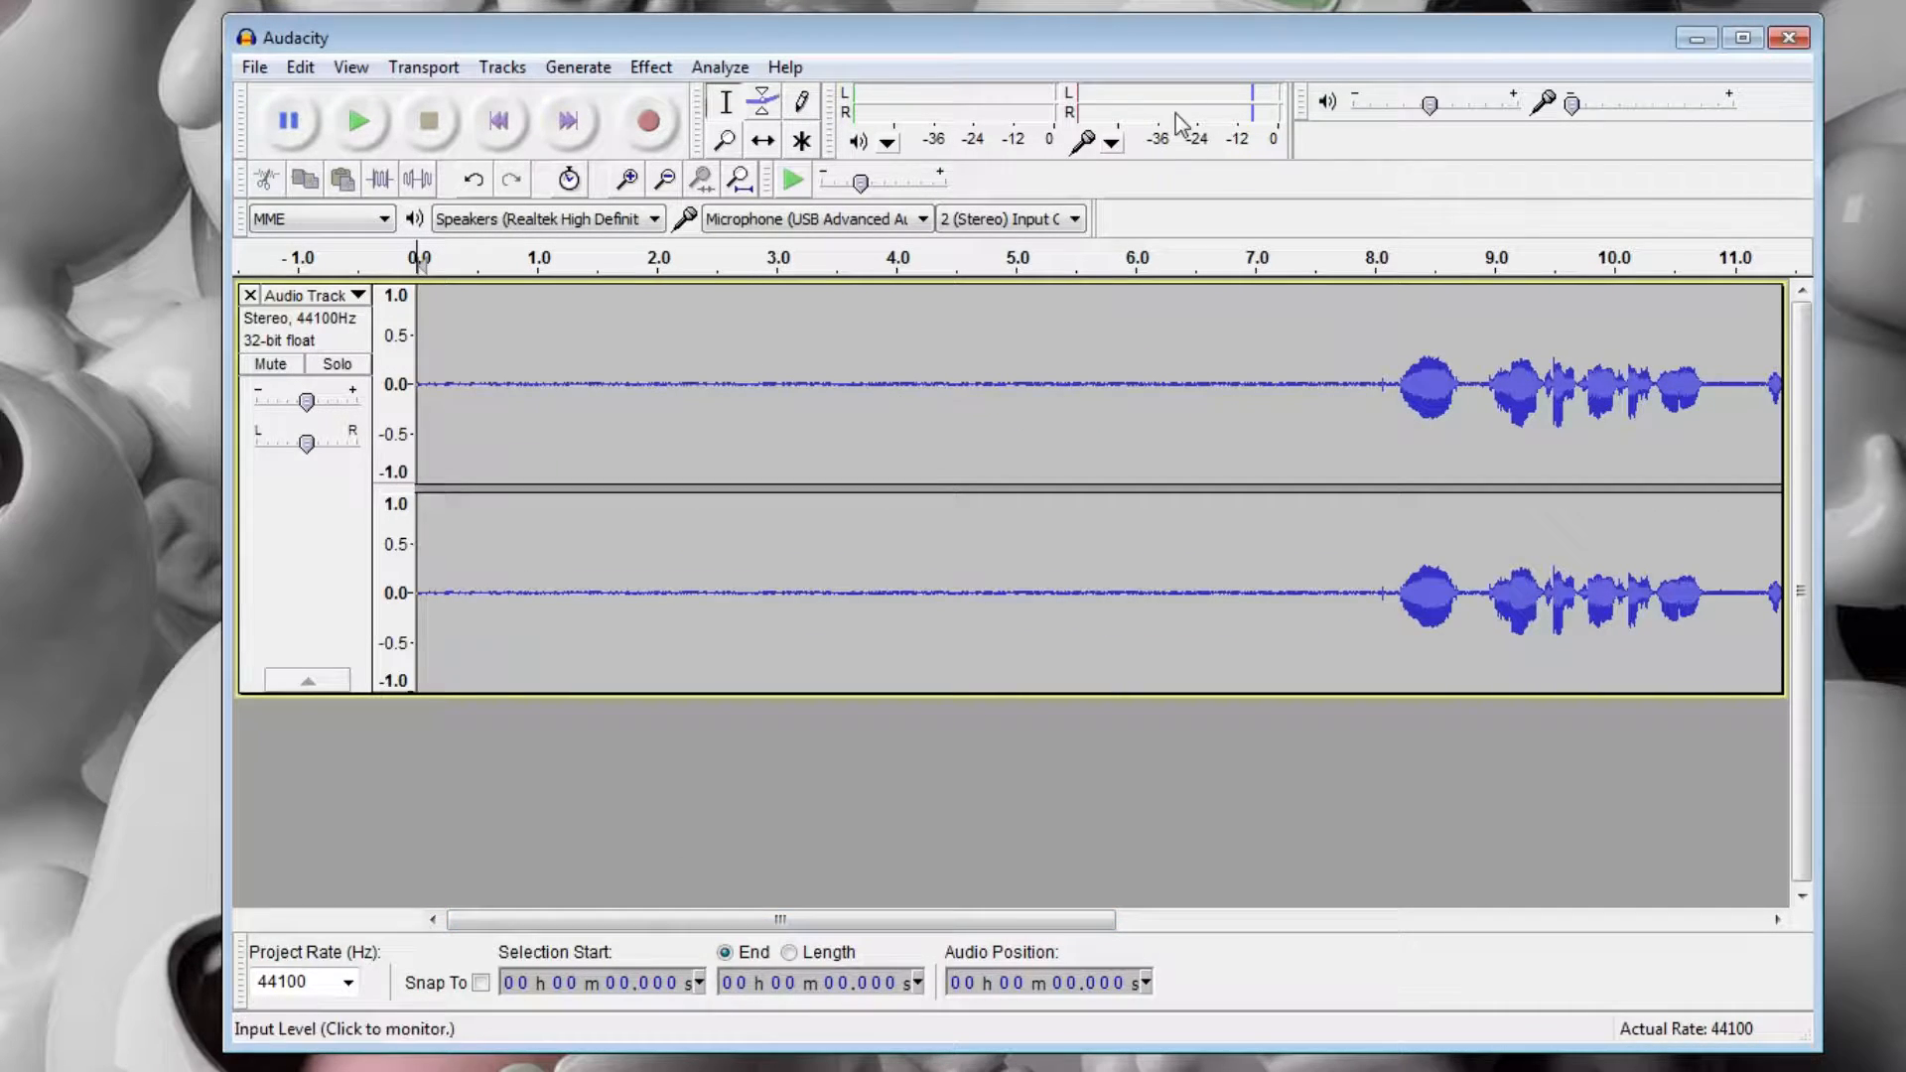
left_click(1146, 363)
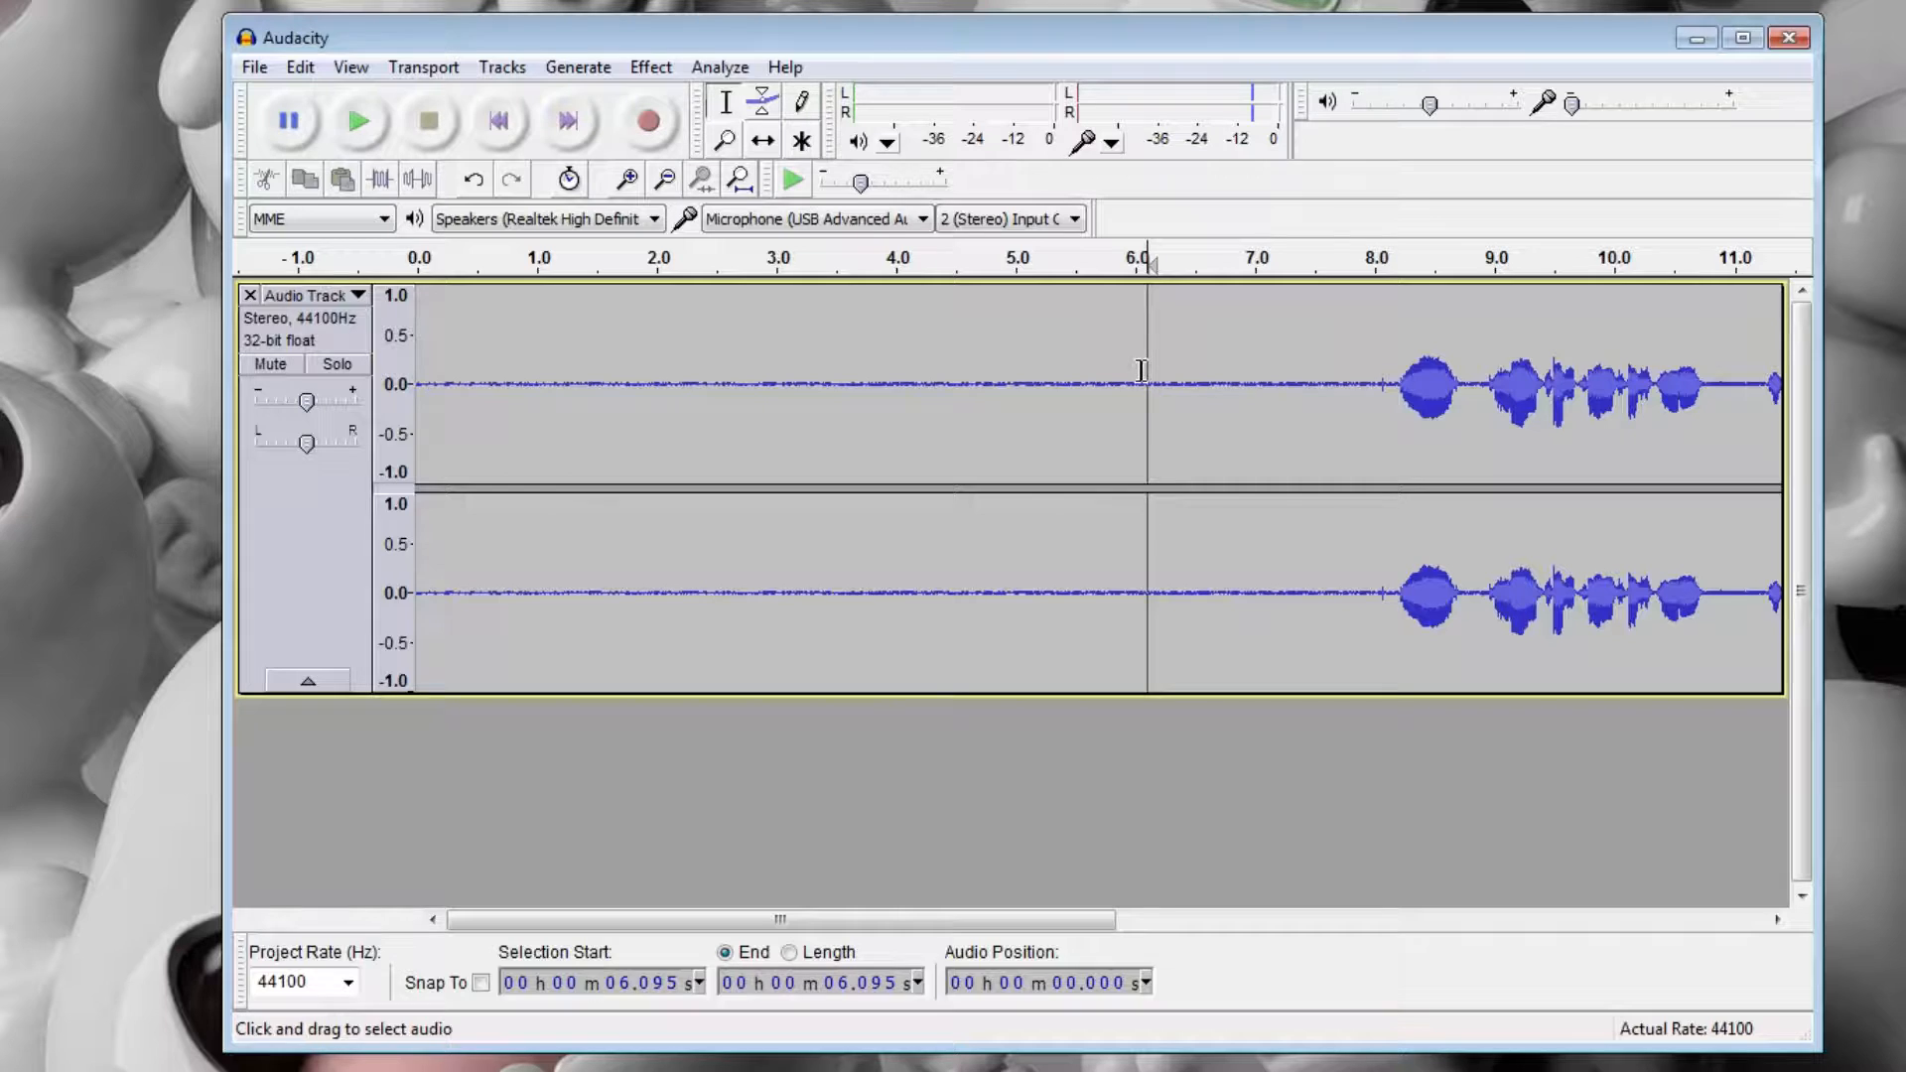
left_click_drag(1141, 372, 417, 378)
left_click(651, 70)
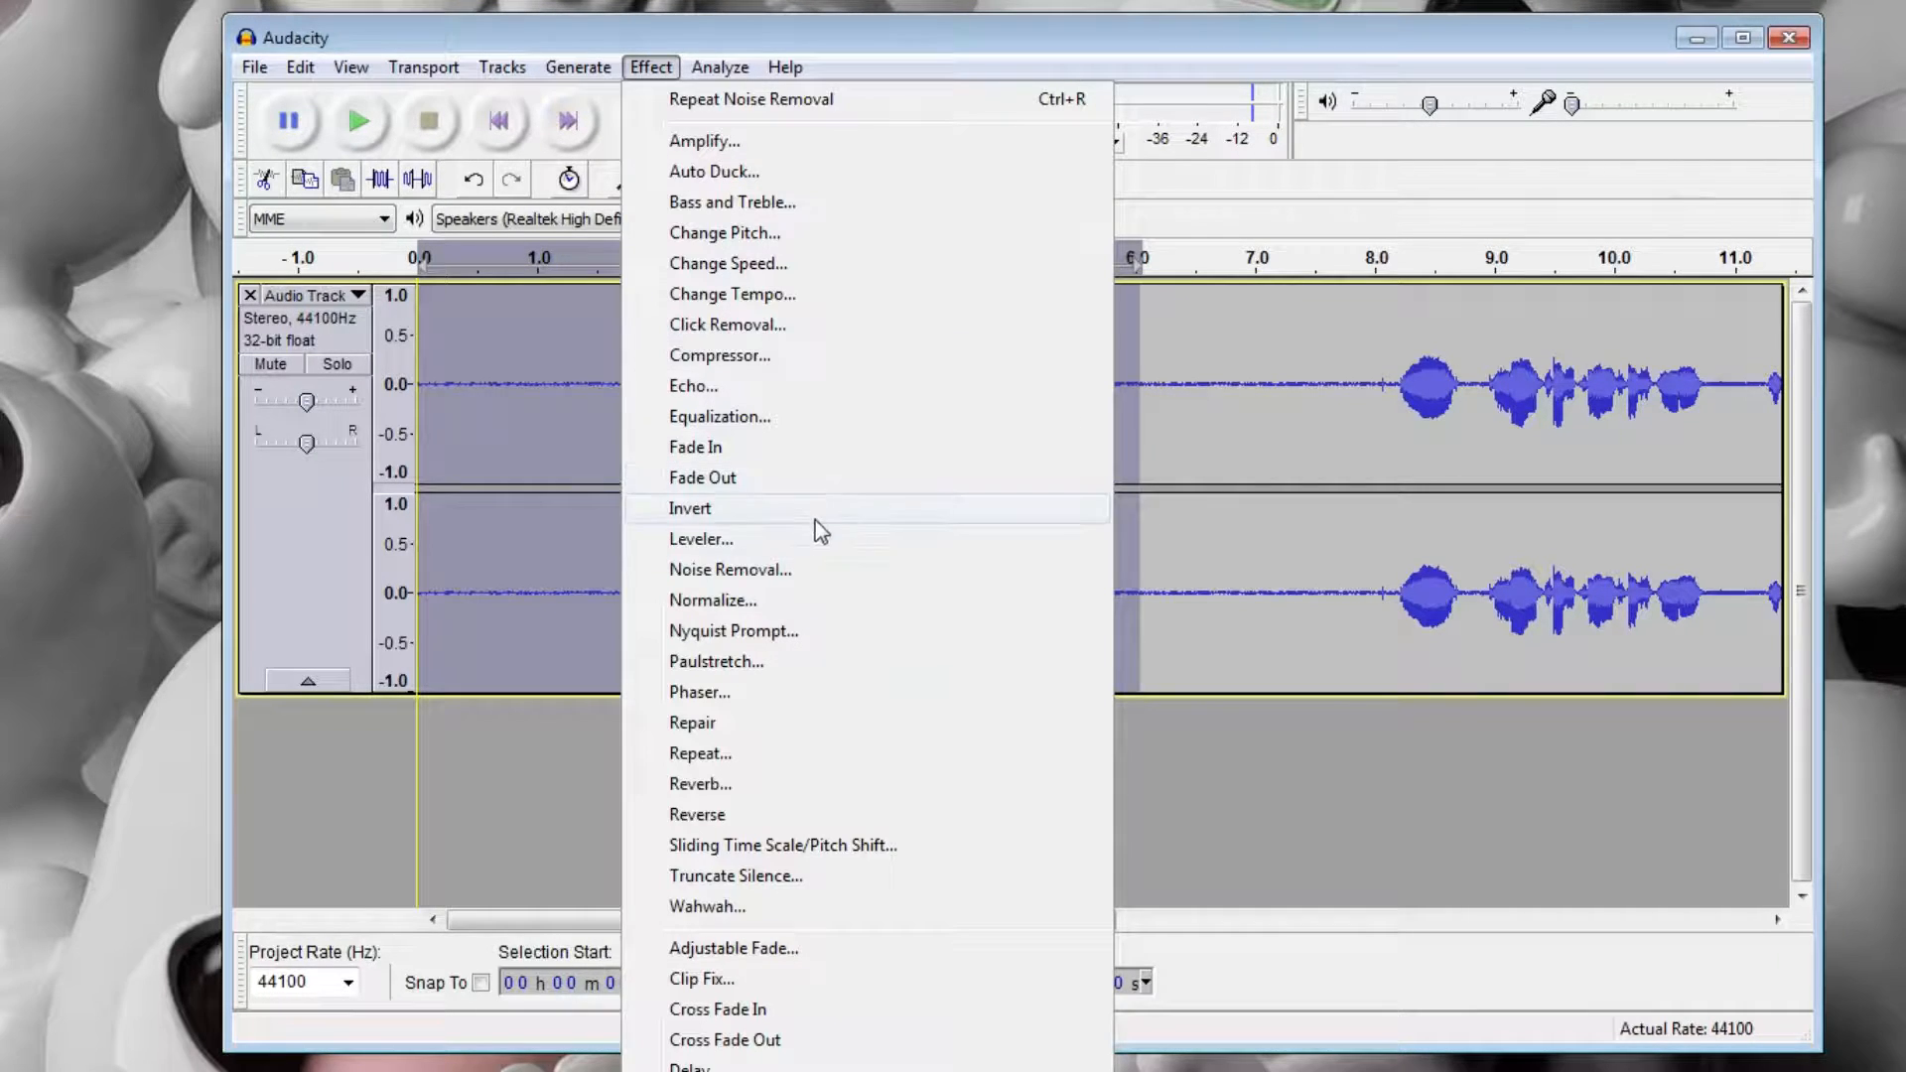
left_click(791, 570)
left_click(1026, 383)
Select the entire recording and apply Noise Removal to it with the current settings.
double_click(687, 364)
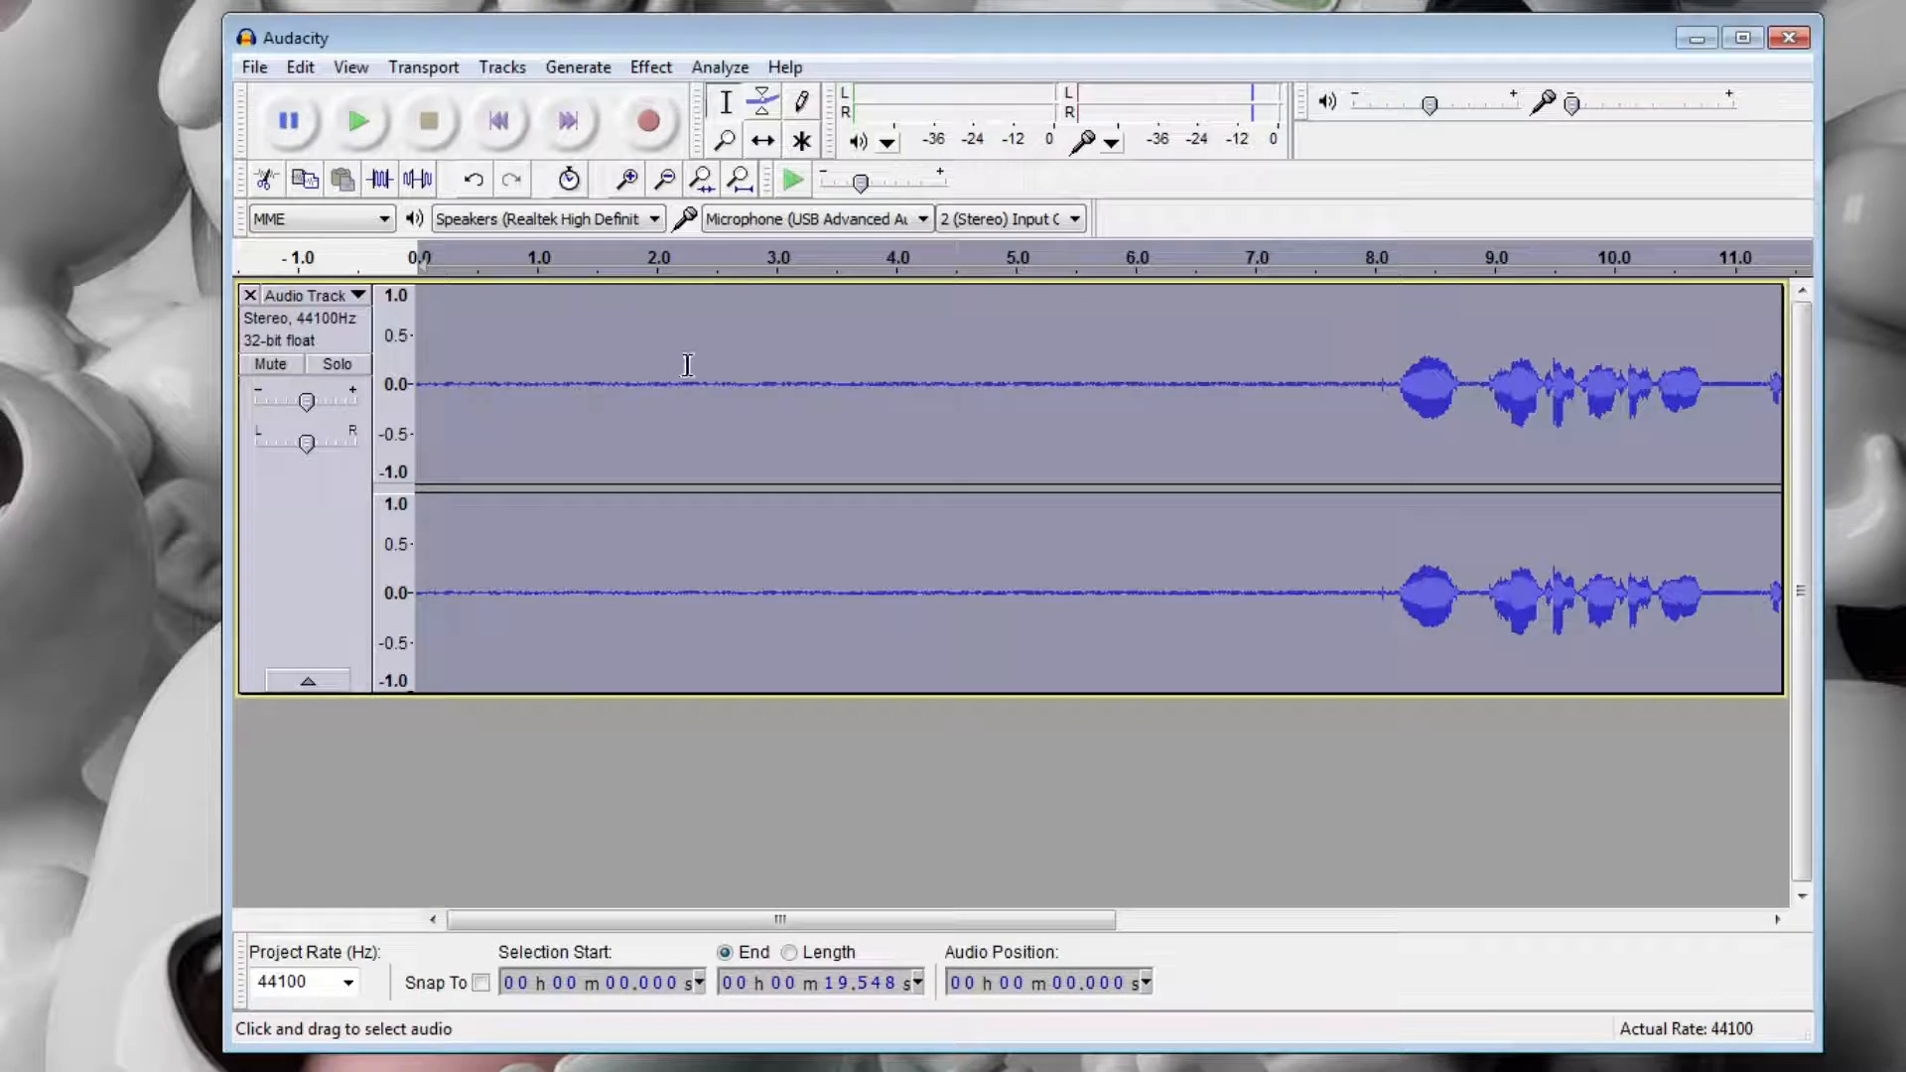
left_click(649, 69)
left_click(799, 573)
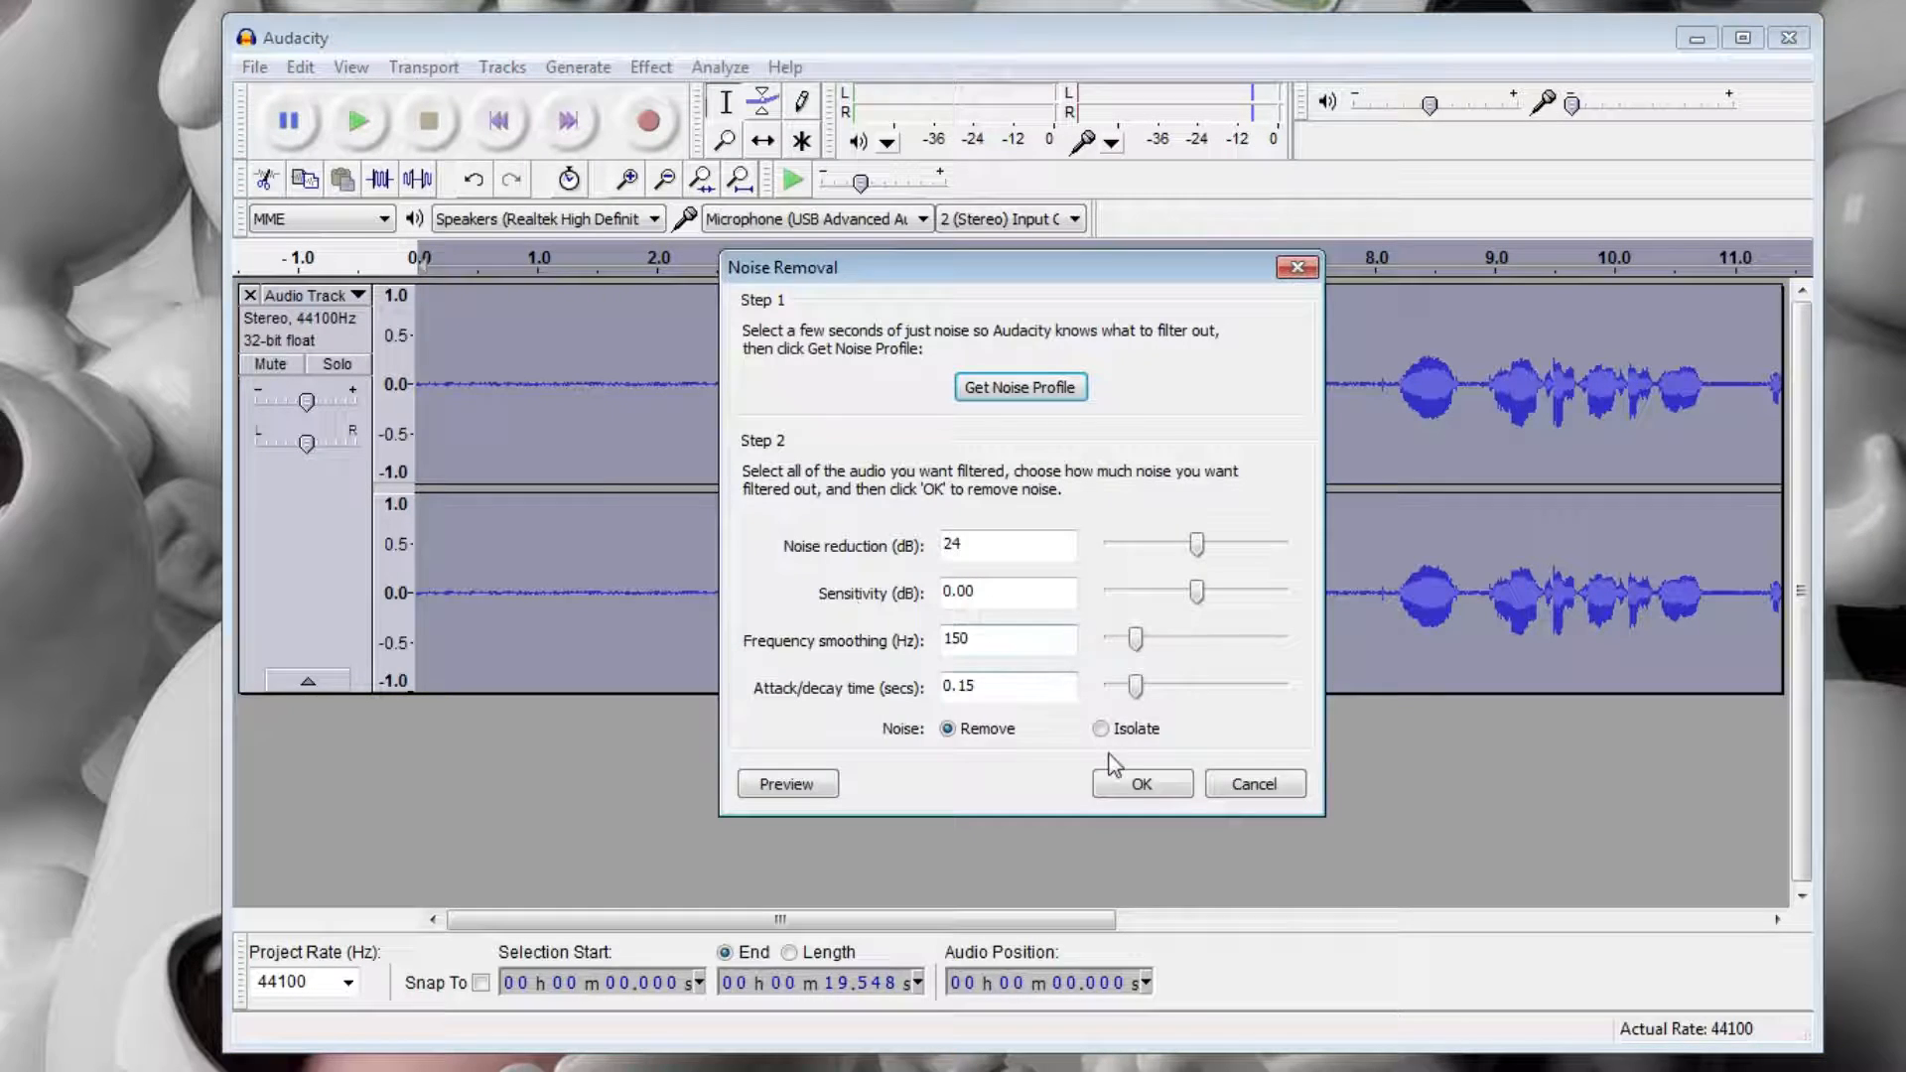
left_click(1132, 783)
Play the cleaned recording from about 1.5 seconds through to its end.
left_click(603, 317)
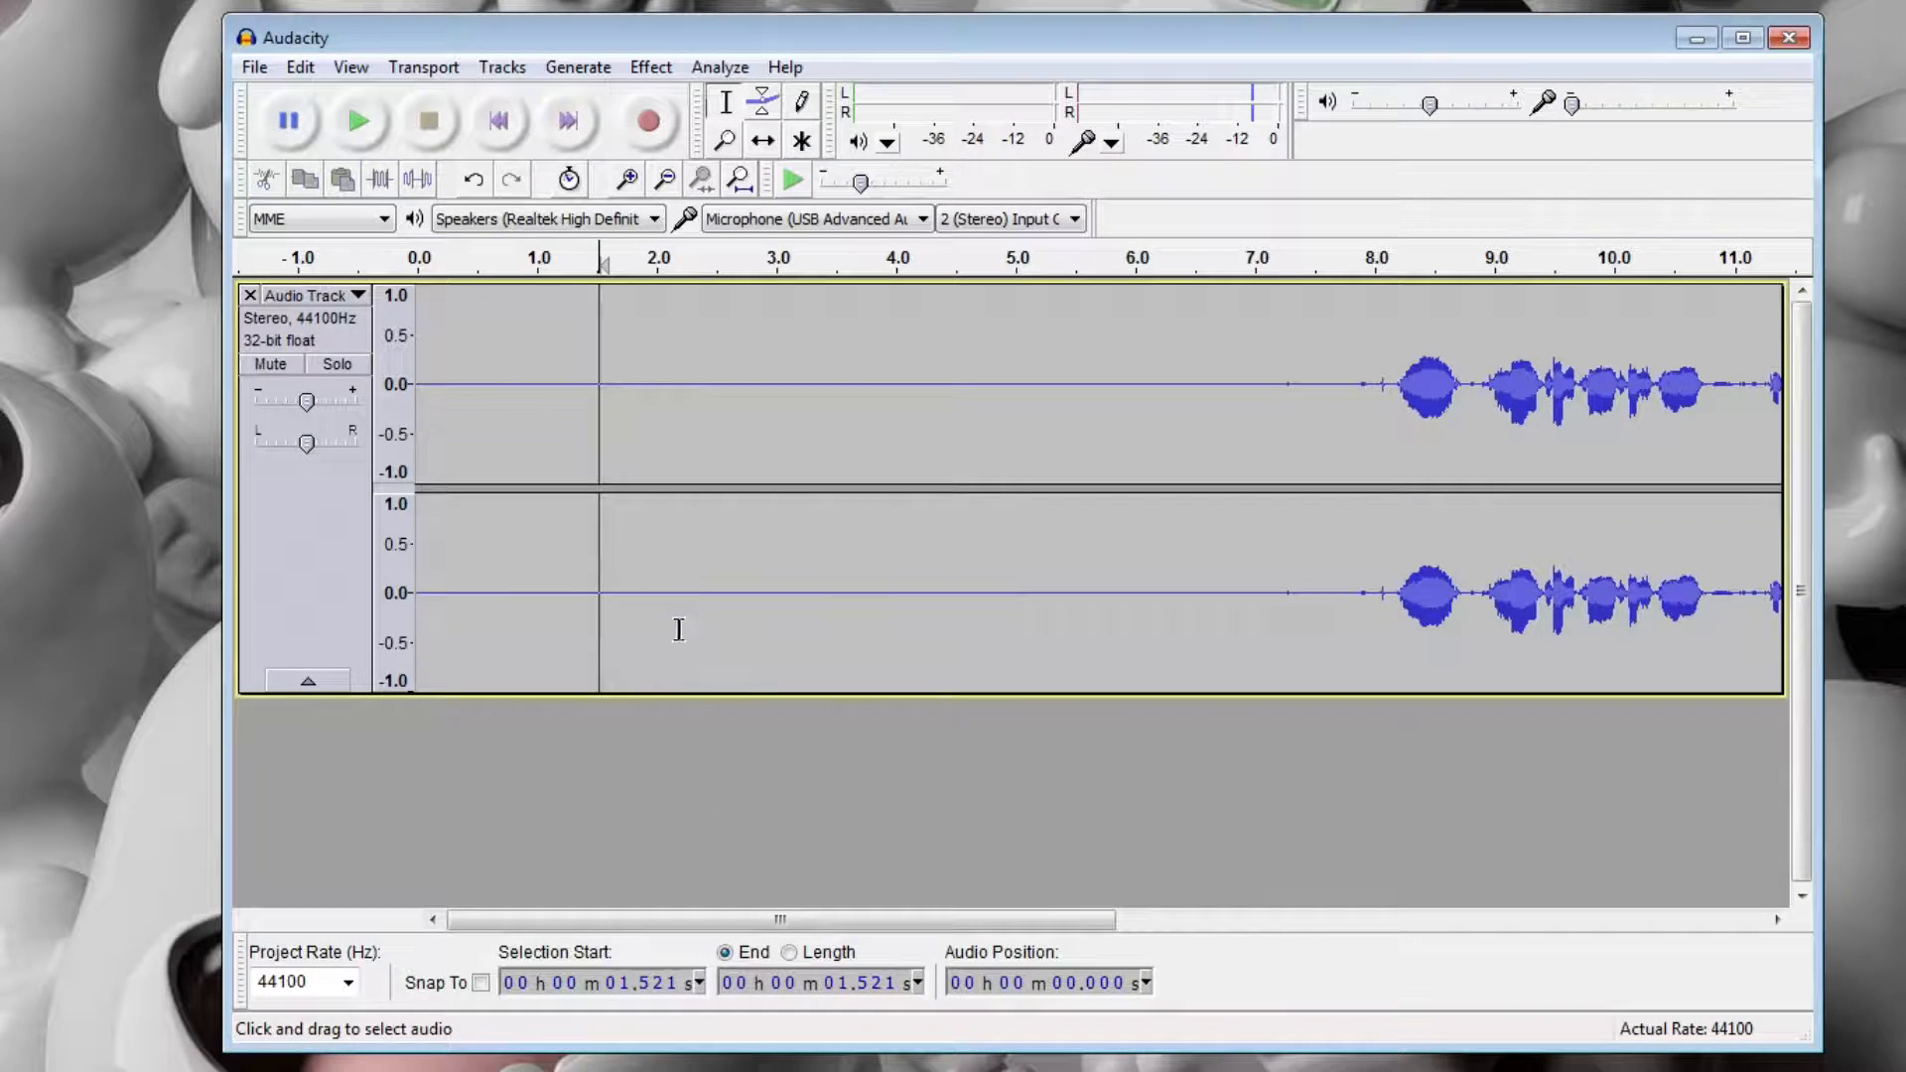
key("space")
left_click_drag(914, 920, 1013, 918)
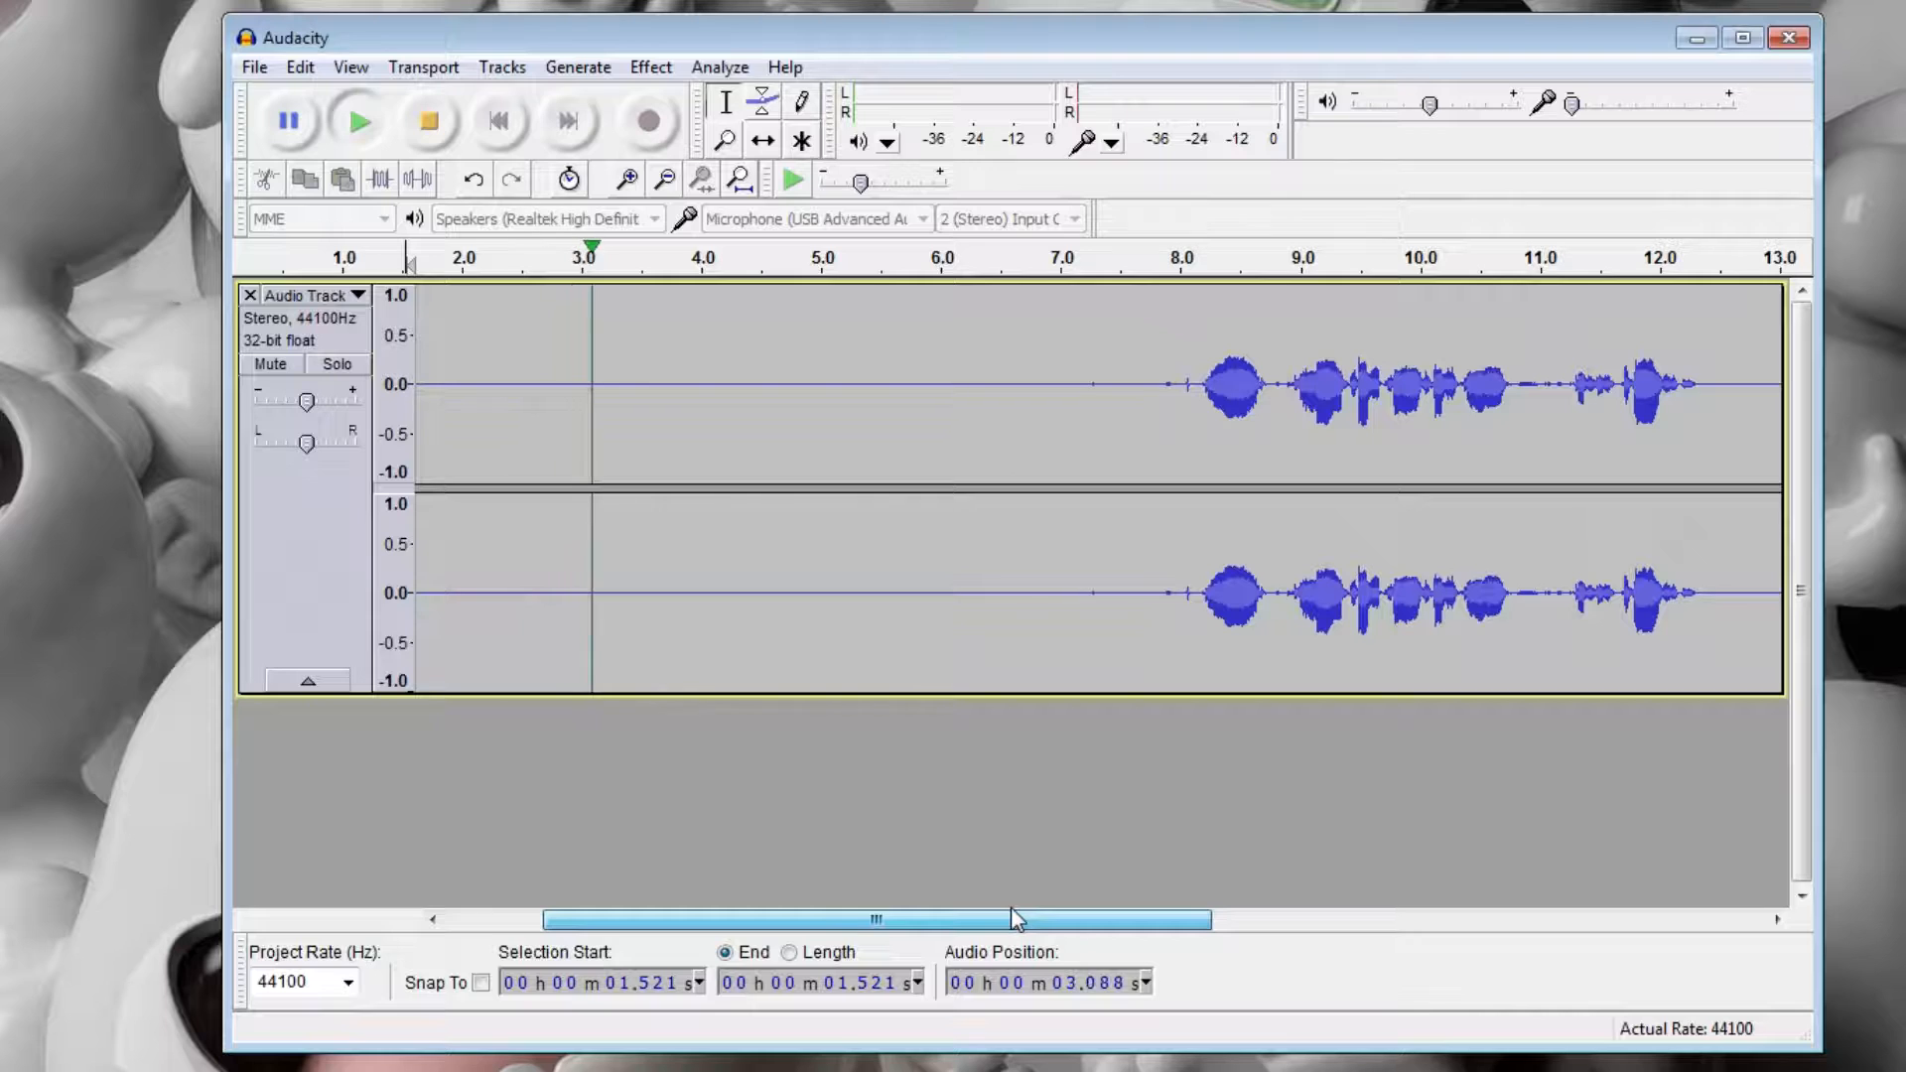
left_click_drag(1015, 918, 1308, 918)
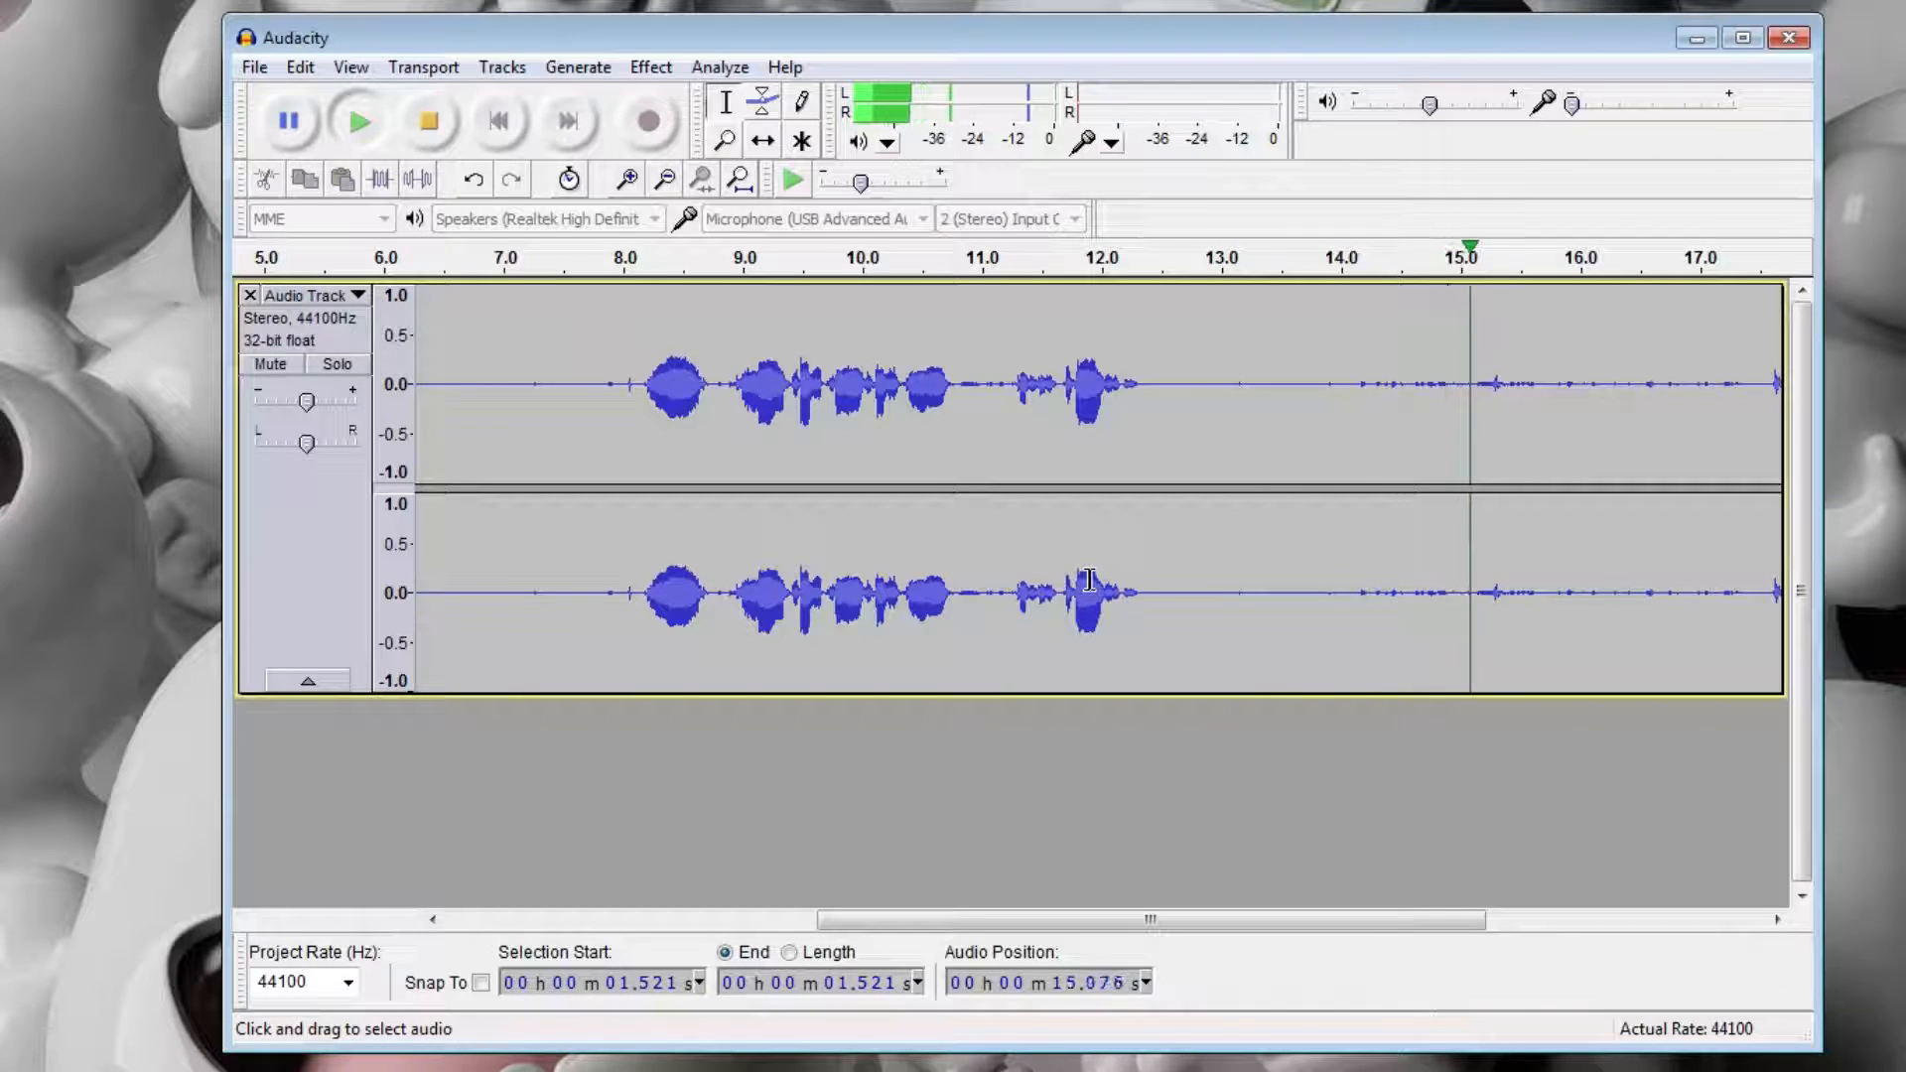
left_click_drag(1131, 923, 1390, 923)
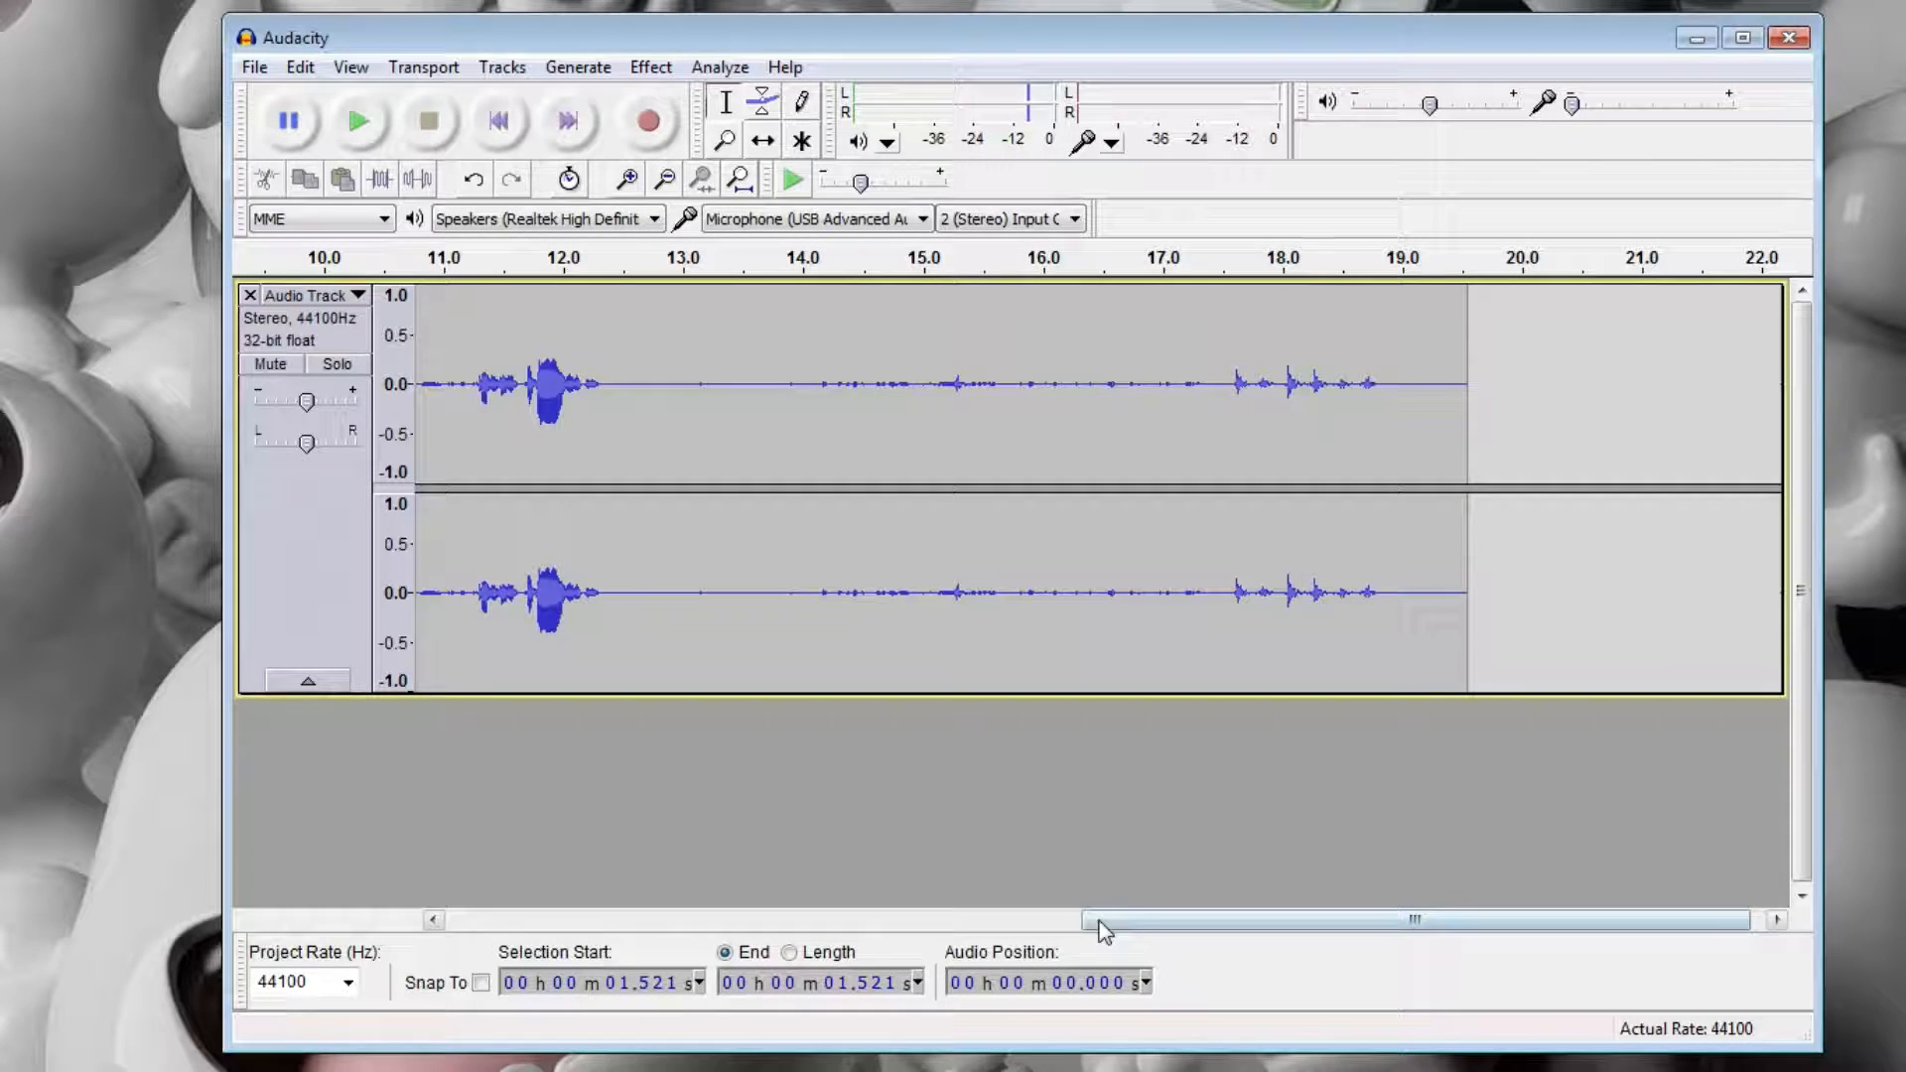
left_click_drag(1113, 915, 323, 910)
left_click_drag(1263, 923, 545, 897)
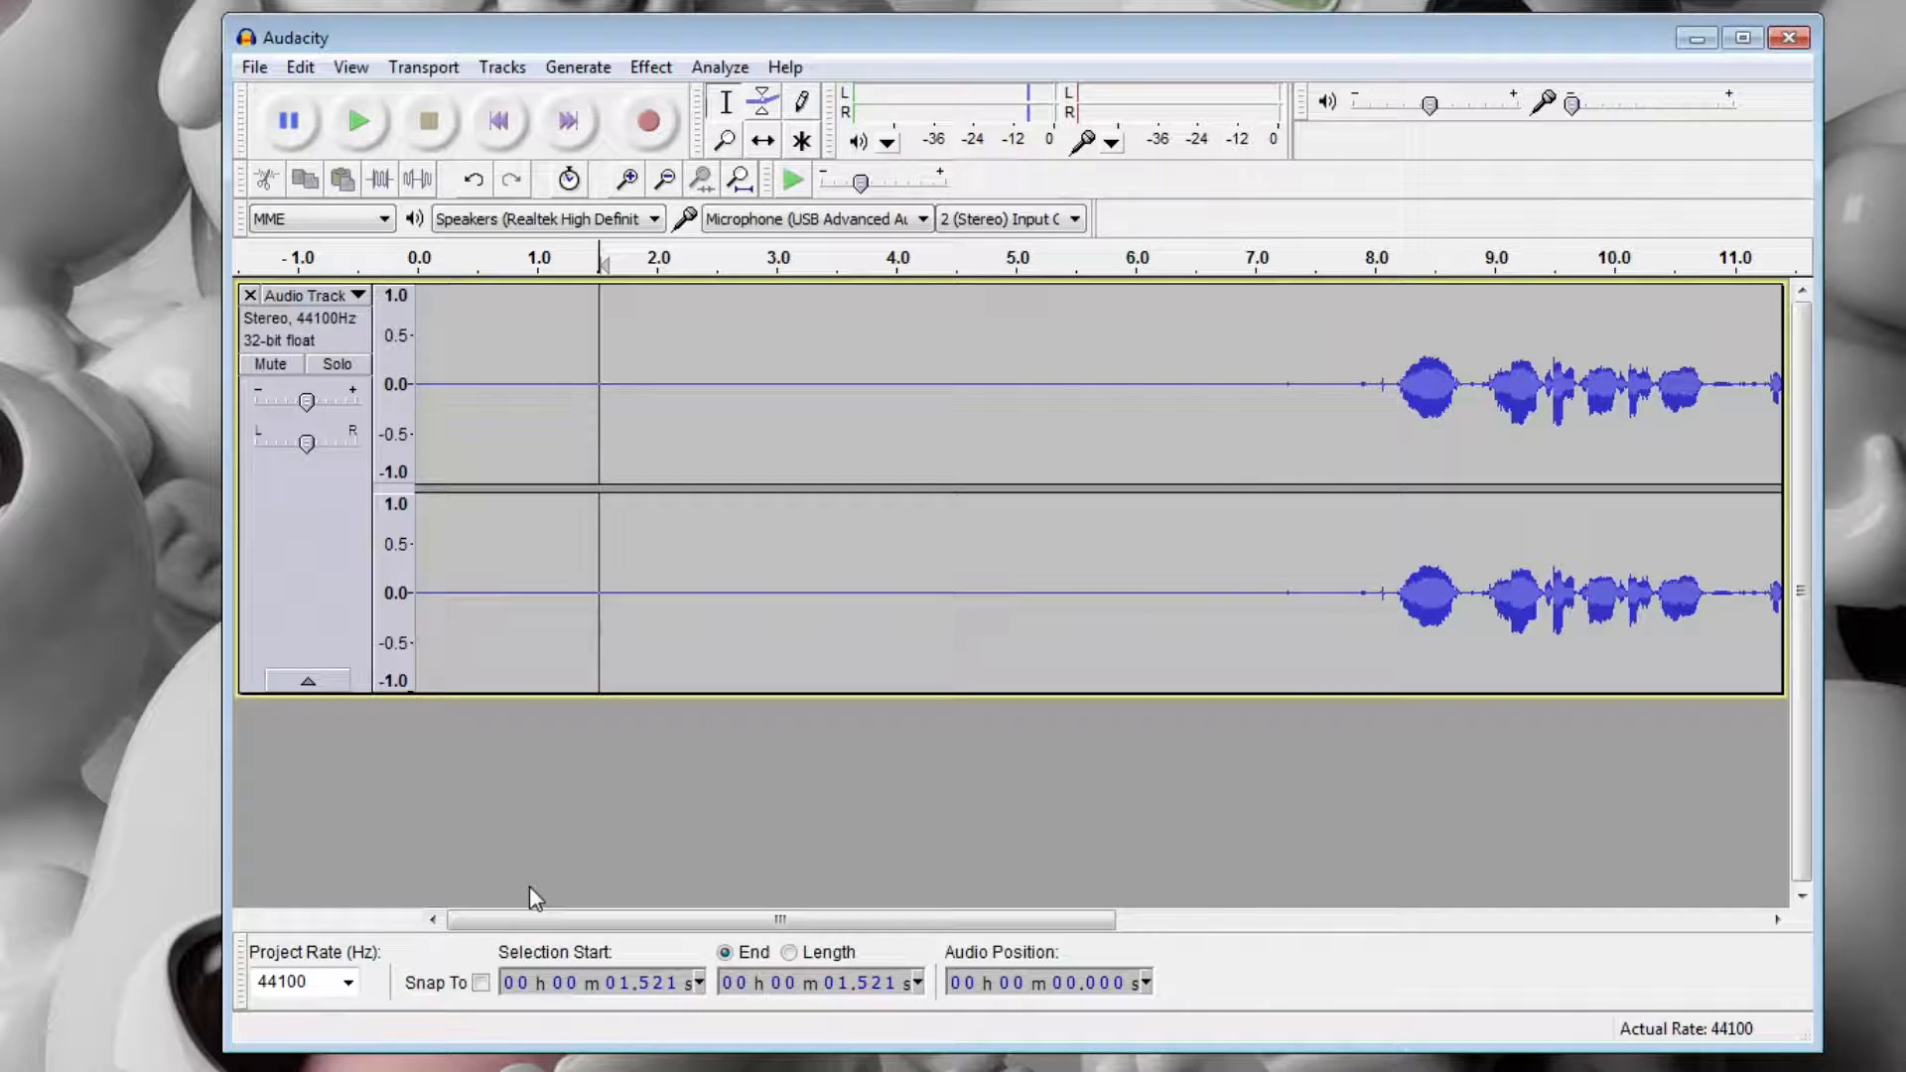
left_click(1230, 354)
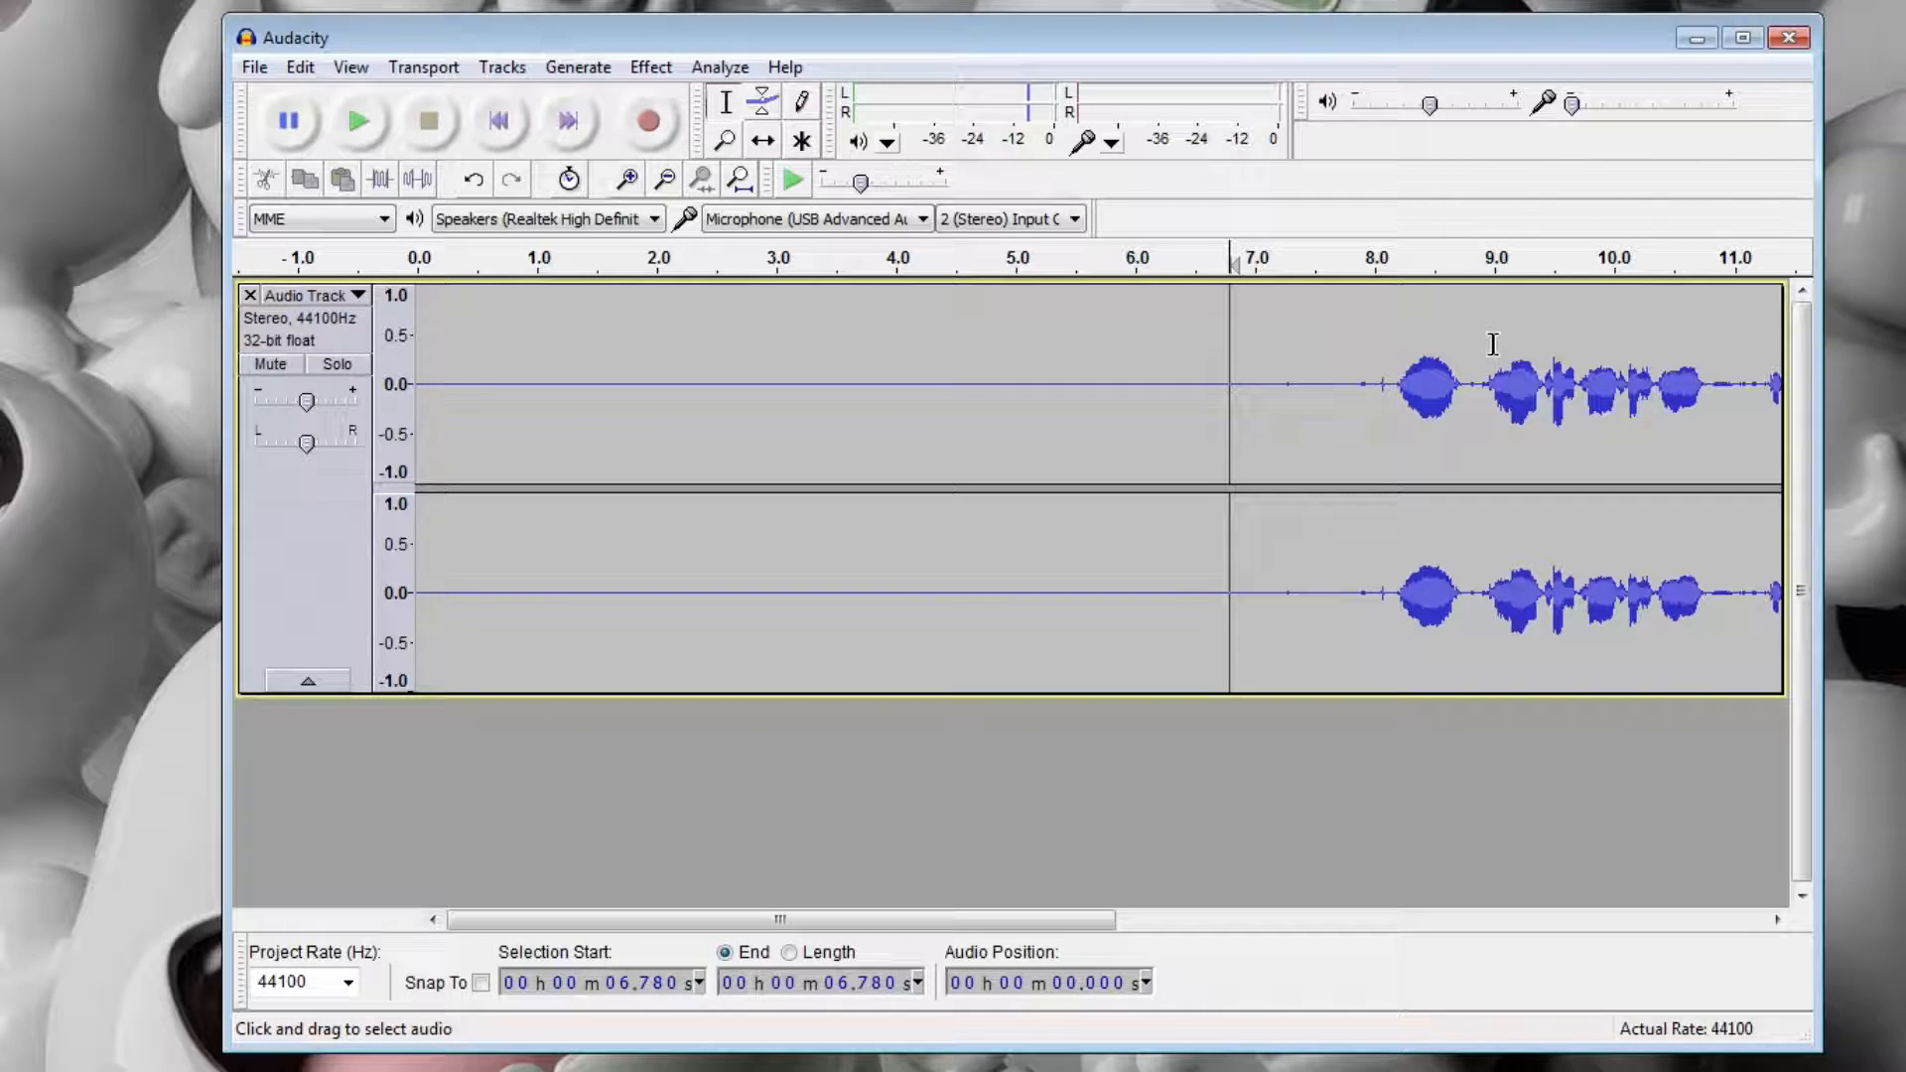
left_click(1367, 359)
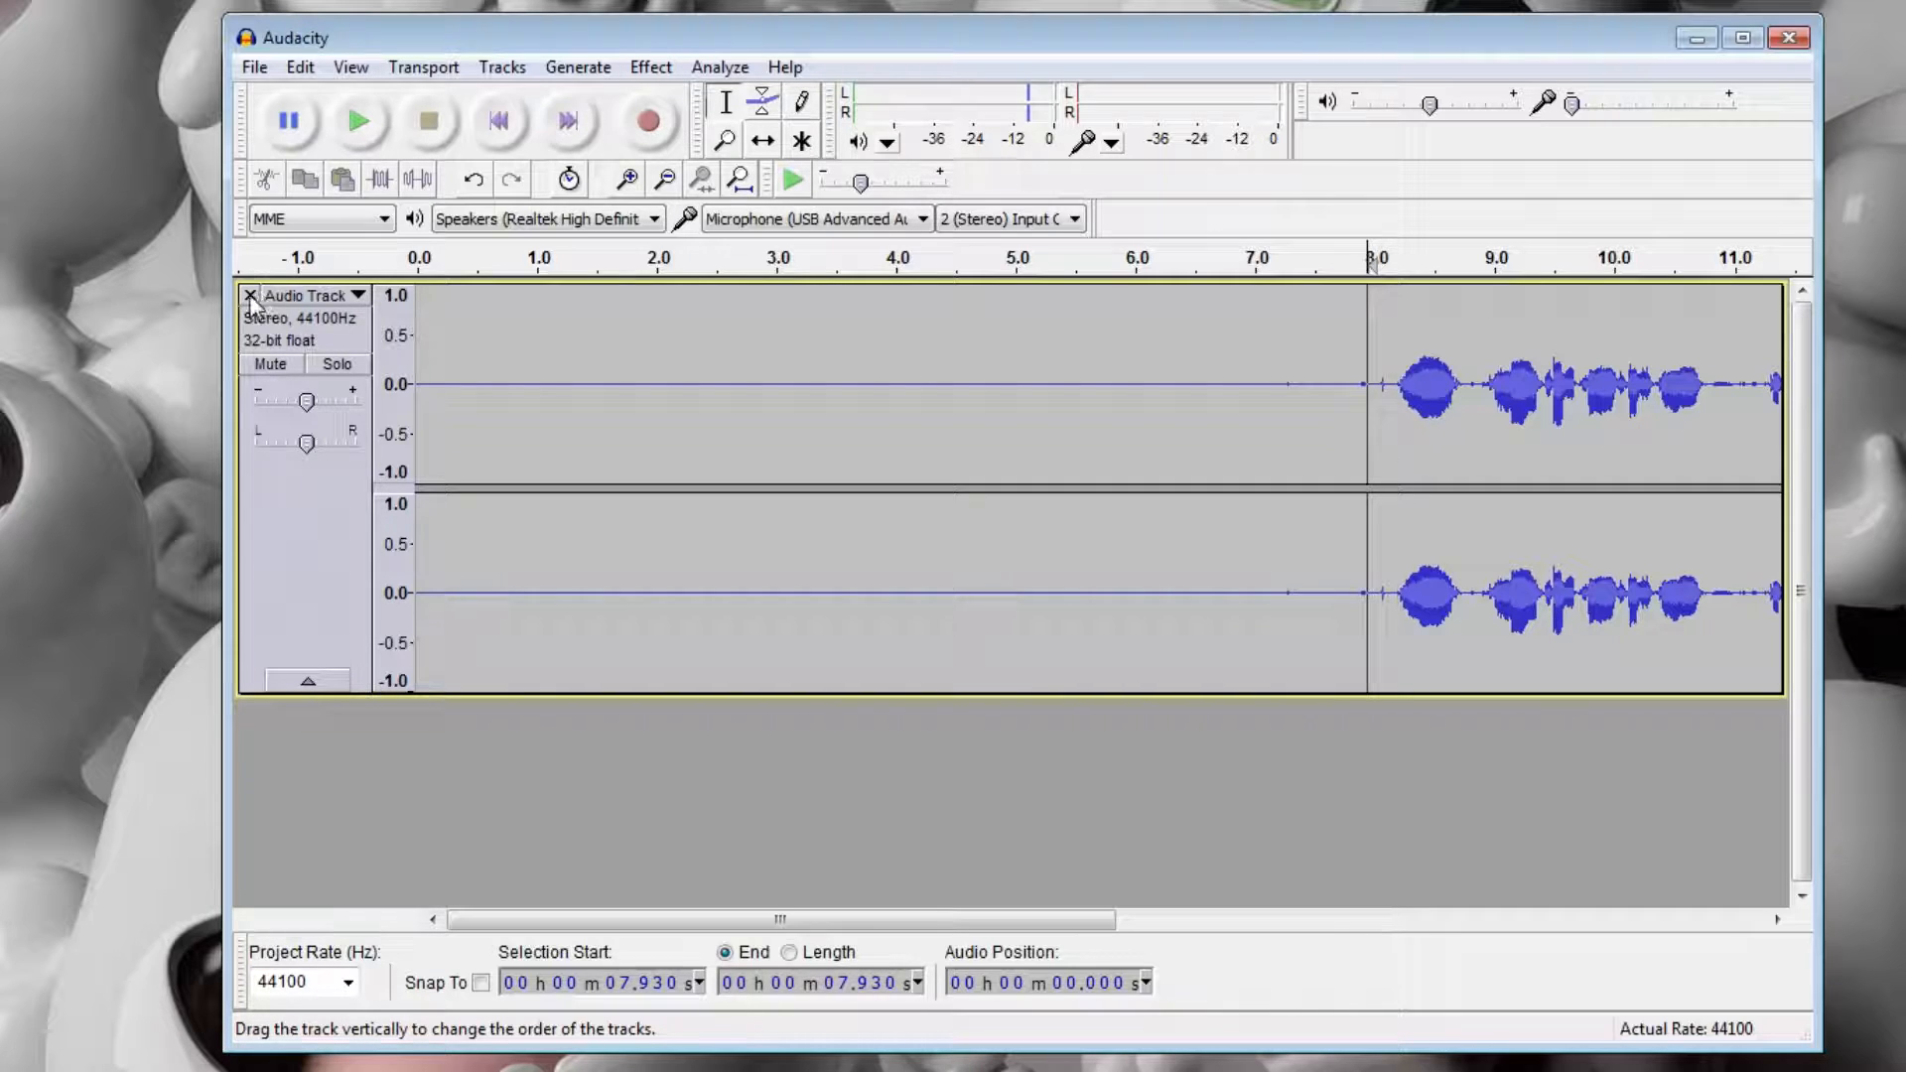
Delete the cleaned track and record a new voice clip about 22 seconds long, with background noise before the speech.
left_click(250, 296)
left_click(641, 76)
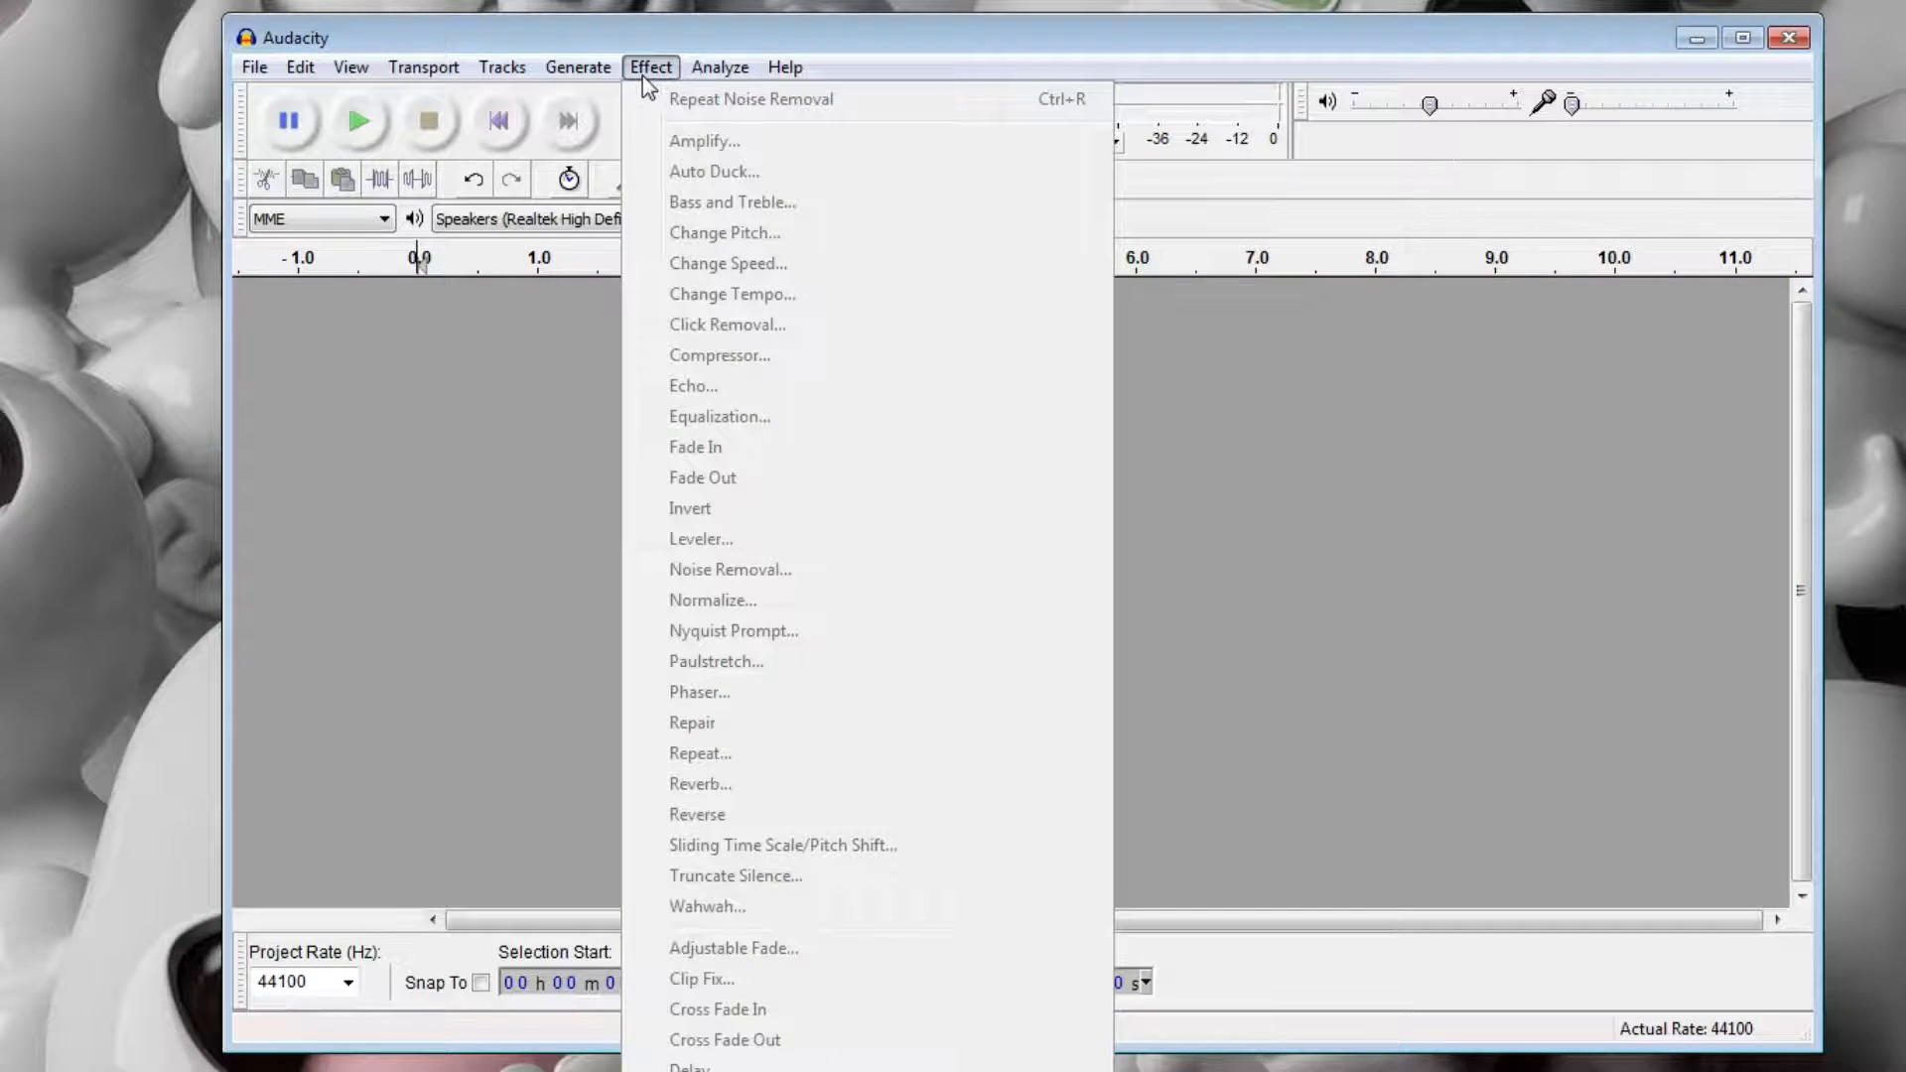
left_click(645, 66)
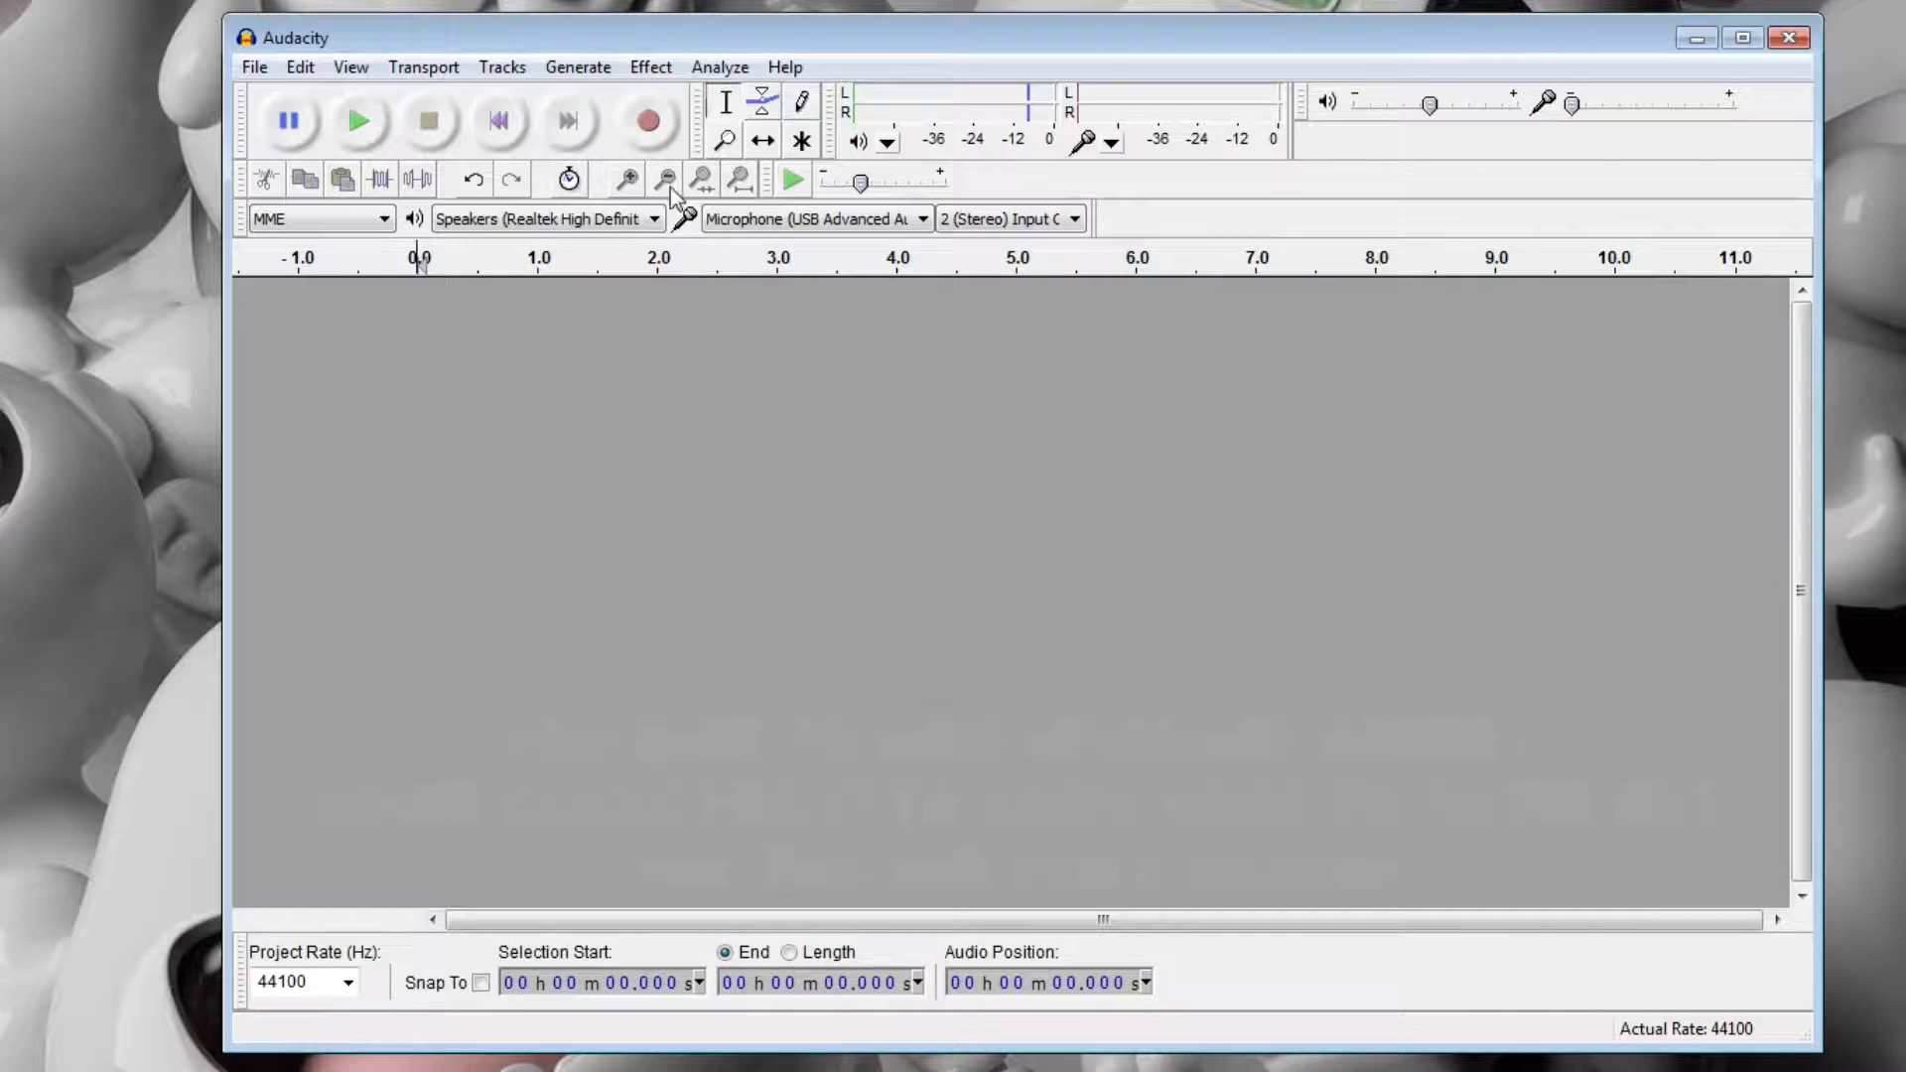
left_click(649, 121)
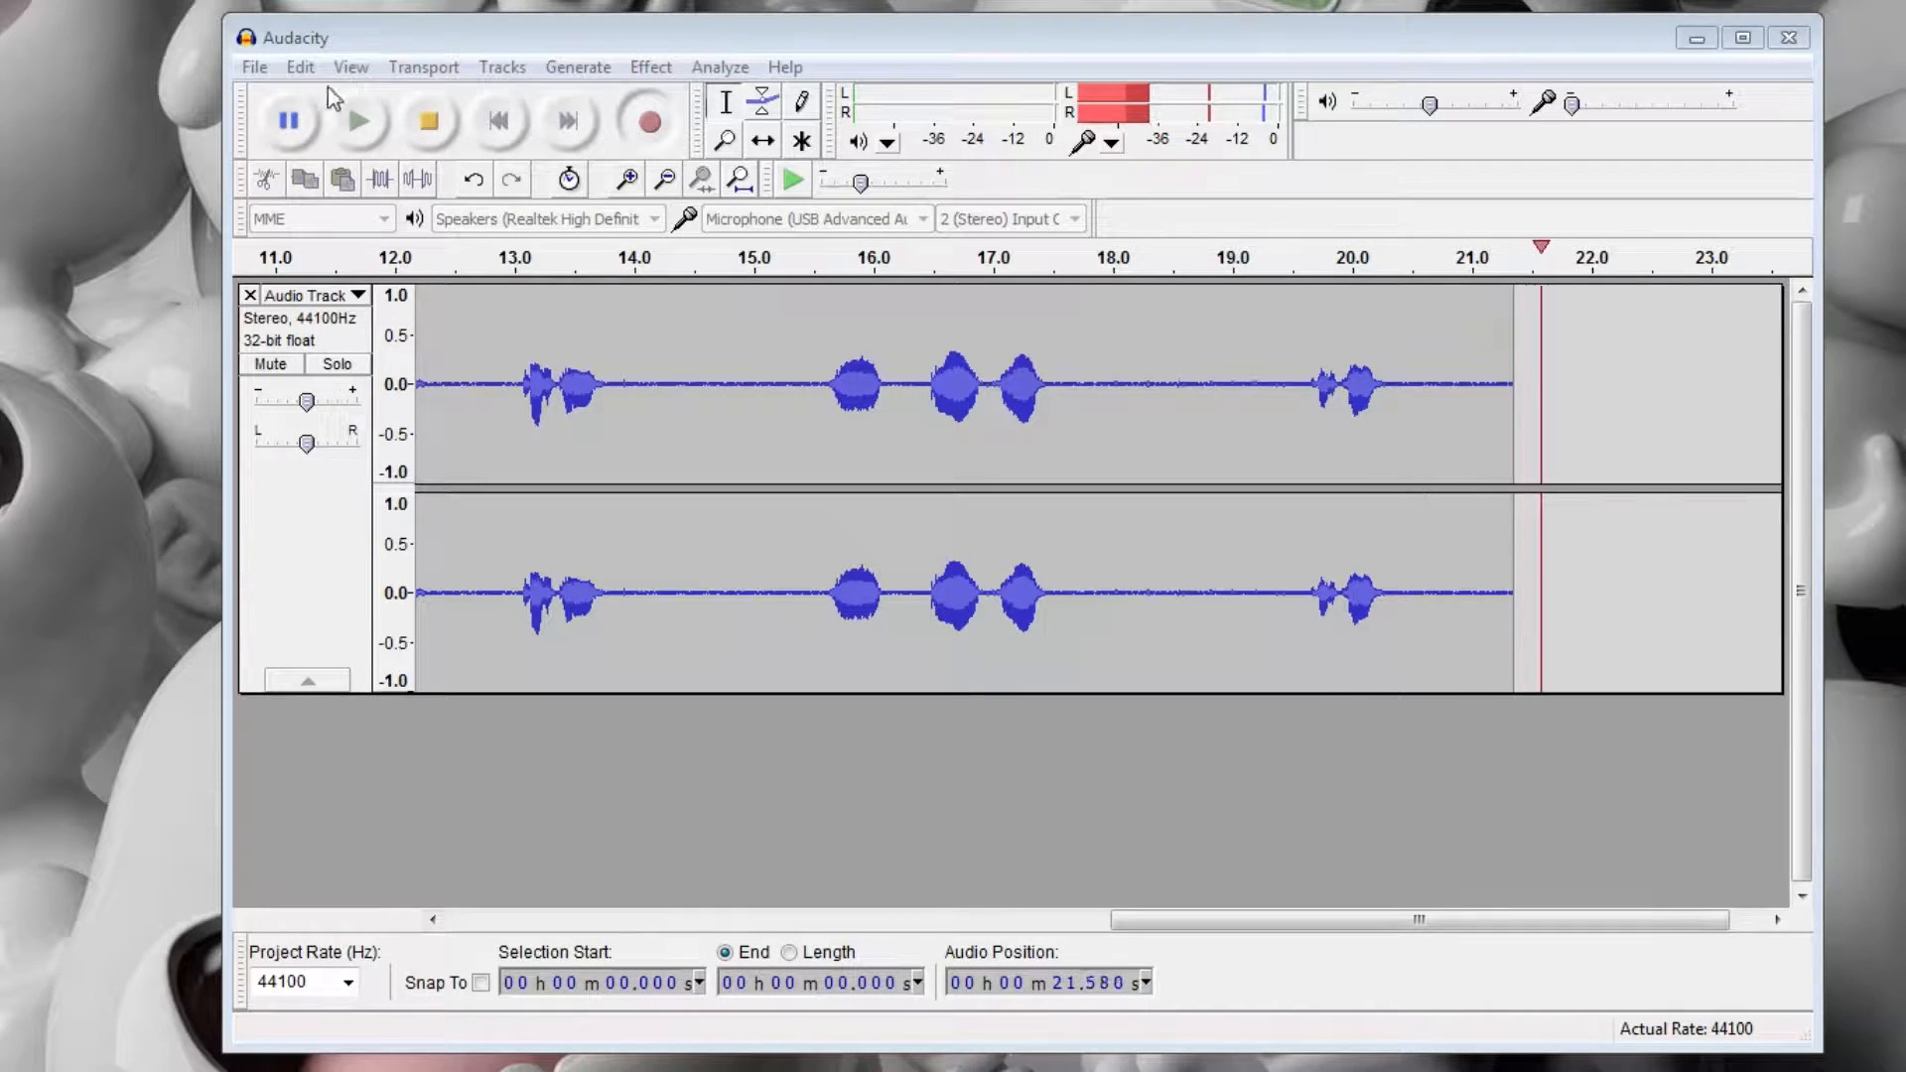
left_click(421, 117)
Capture a Noise Removal profile from the speech-free stretch between about 1.8 and 8.1 seconds.
left_click_drag(1206, 920, 481, 873)
left_click_drag(1385, 357, 637, 357)
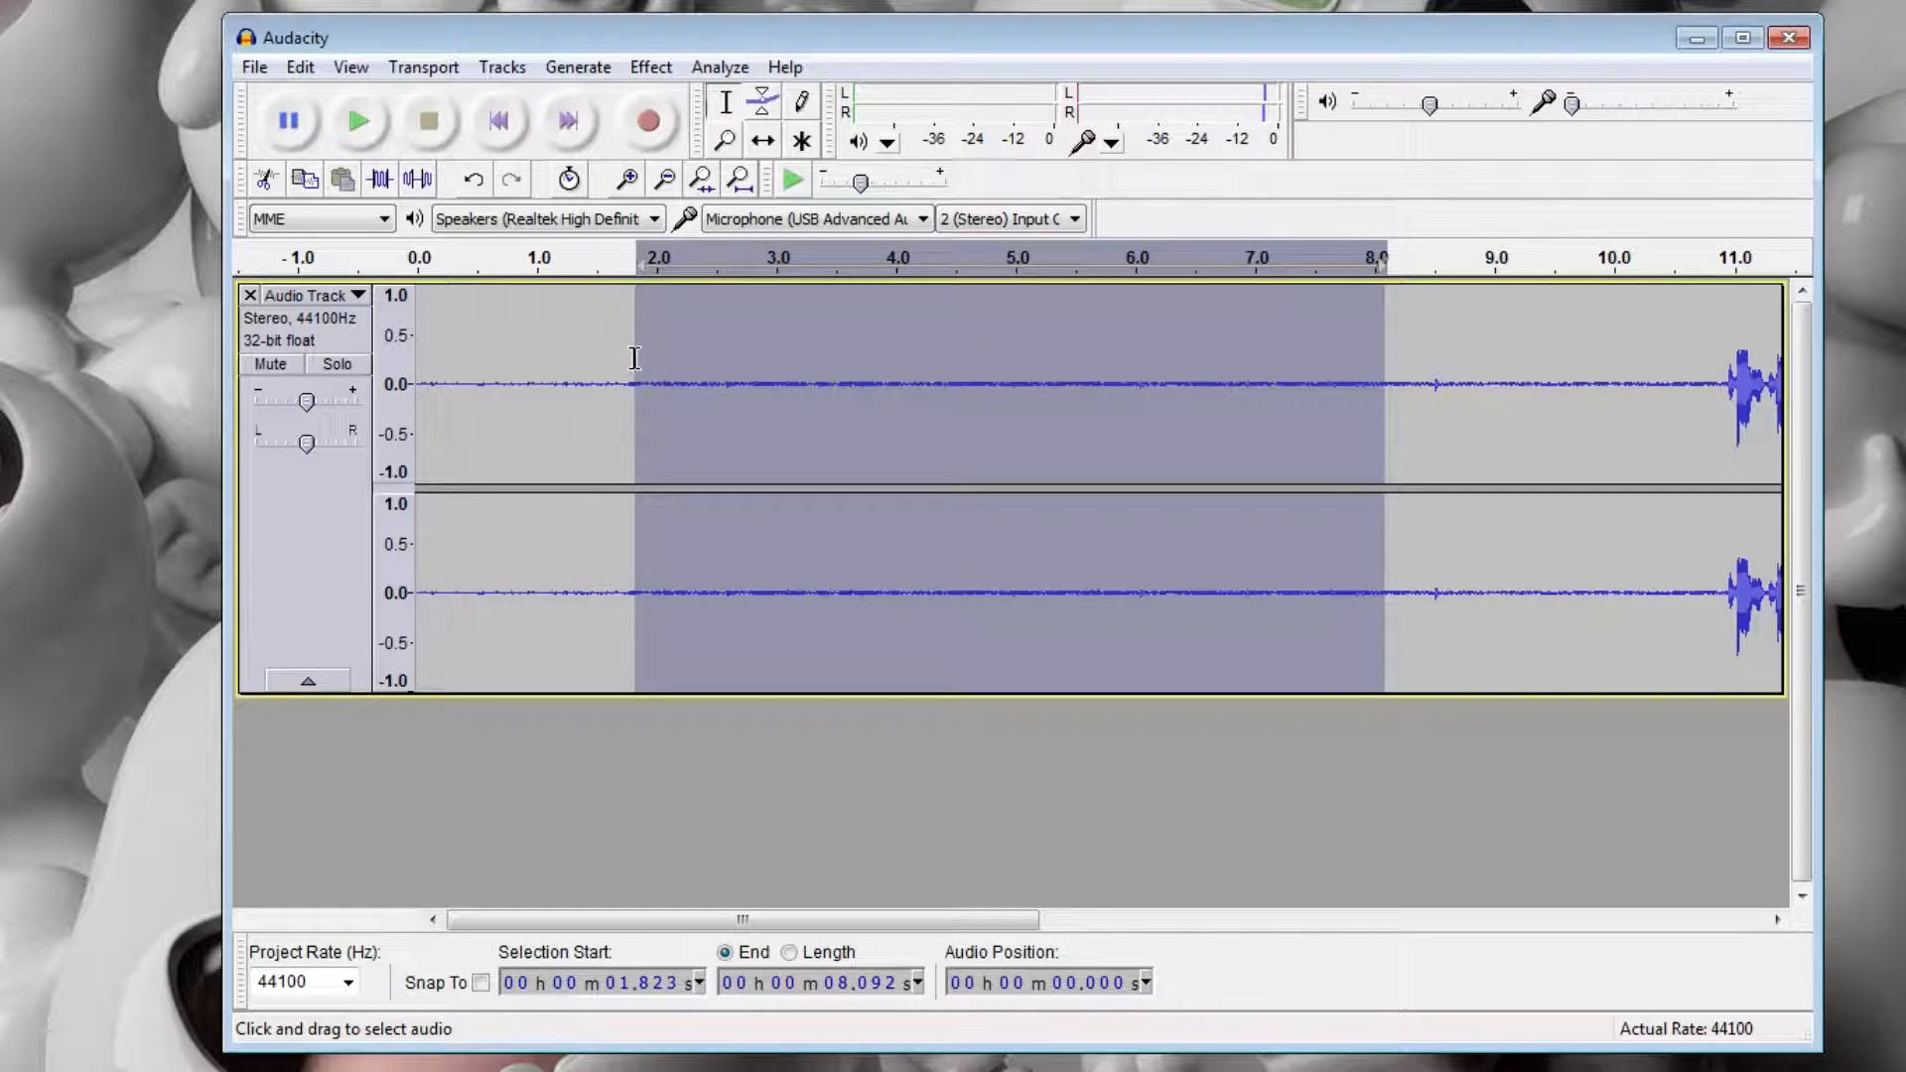
left_click(650, 67)
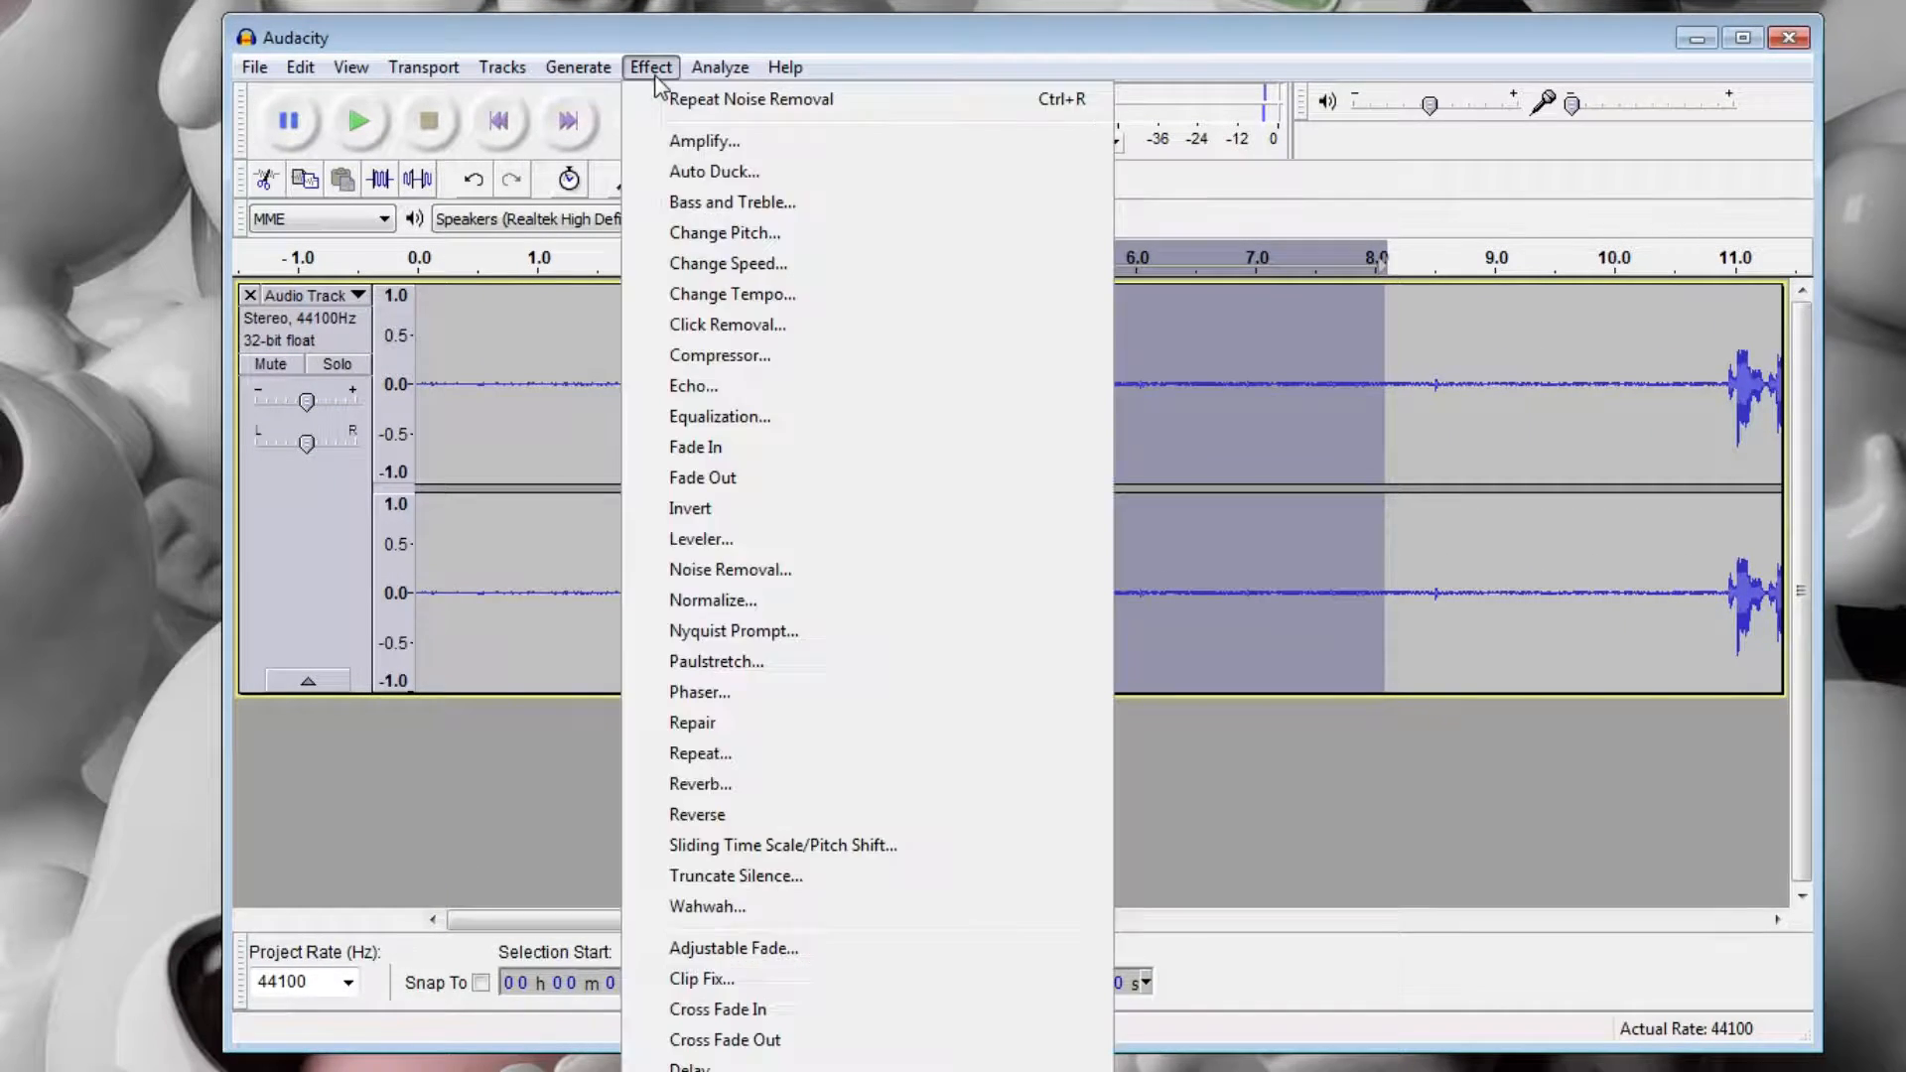
left_click(765, 569)
left_click(1125, 383)
Select the whole new clip and run Noise Removal on it with the current settings, keeping the noise option on Remove.
left_click(977, 418)
key("ctrl+a")
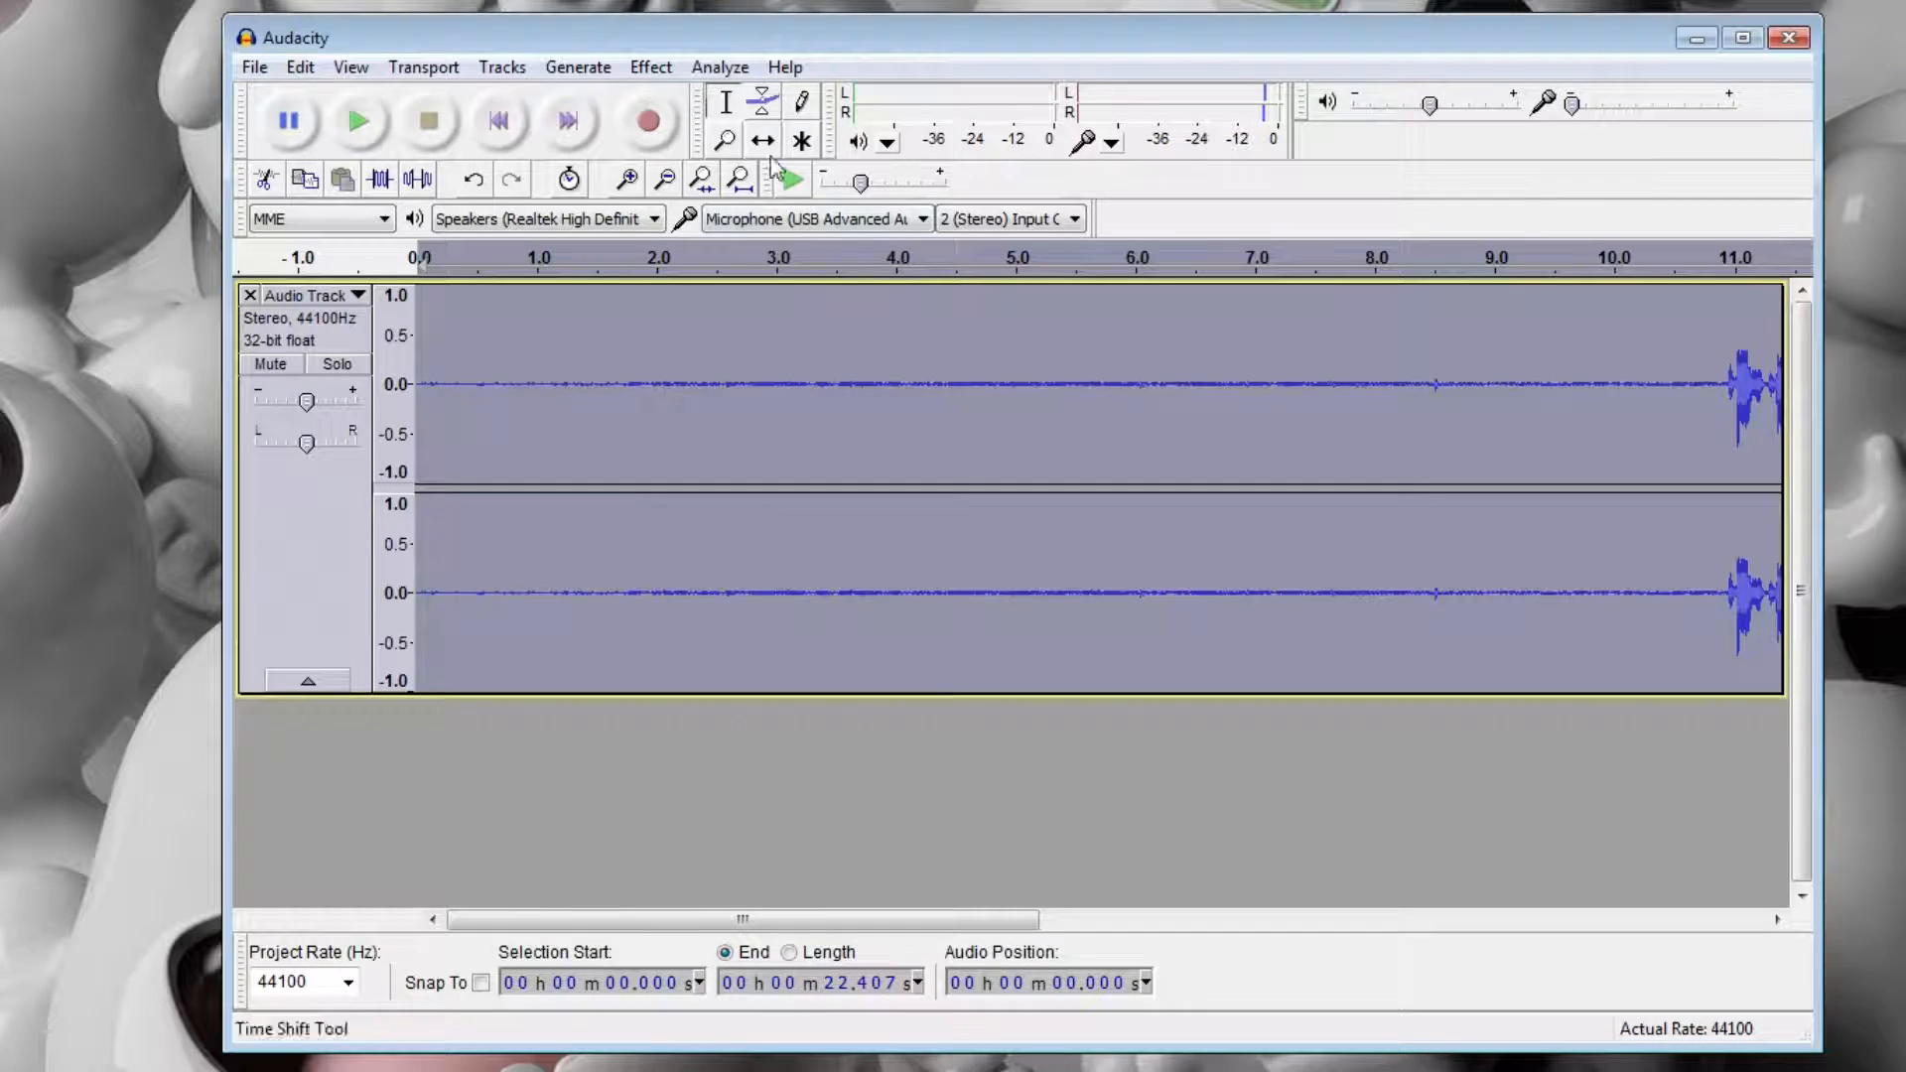
left_click(651, 66)
left_click(765, 569)
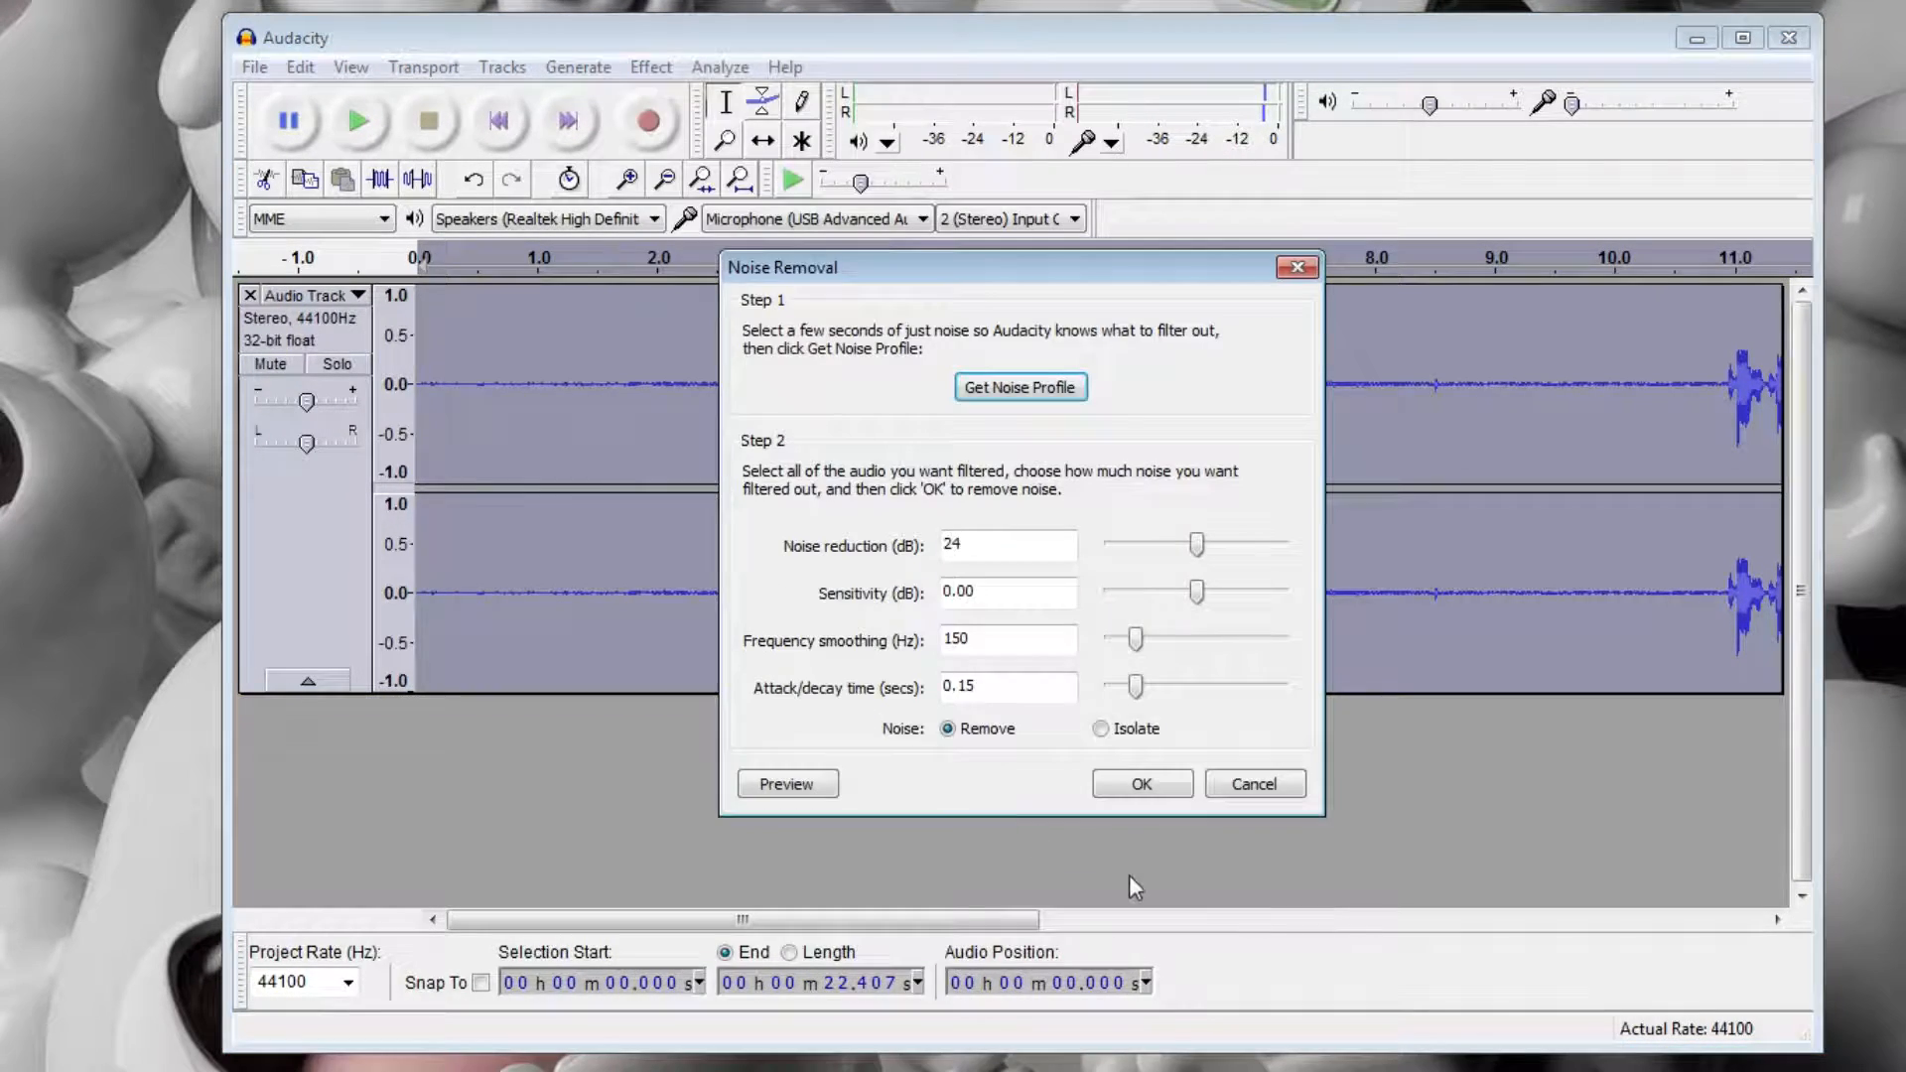
left_click(1145, 783)
Play the cleaned clip from about 2.5 seconds through to its end.
left_click(715, 433)
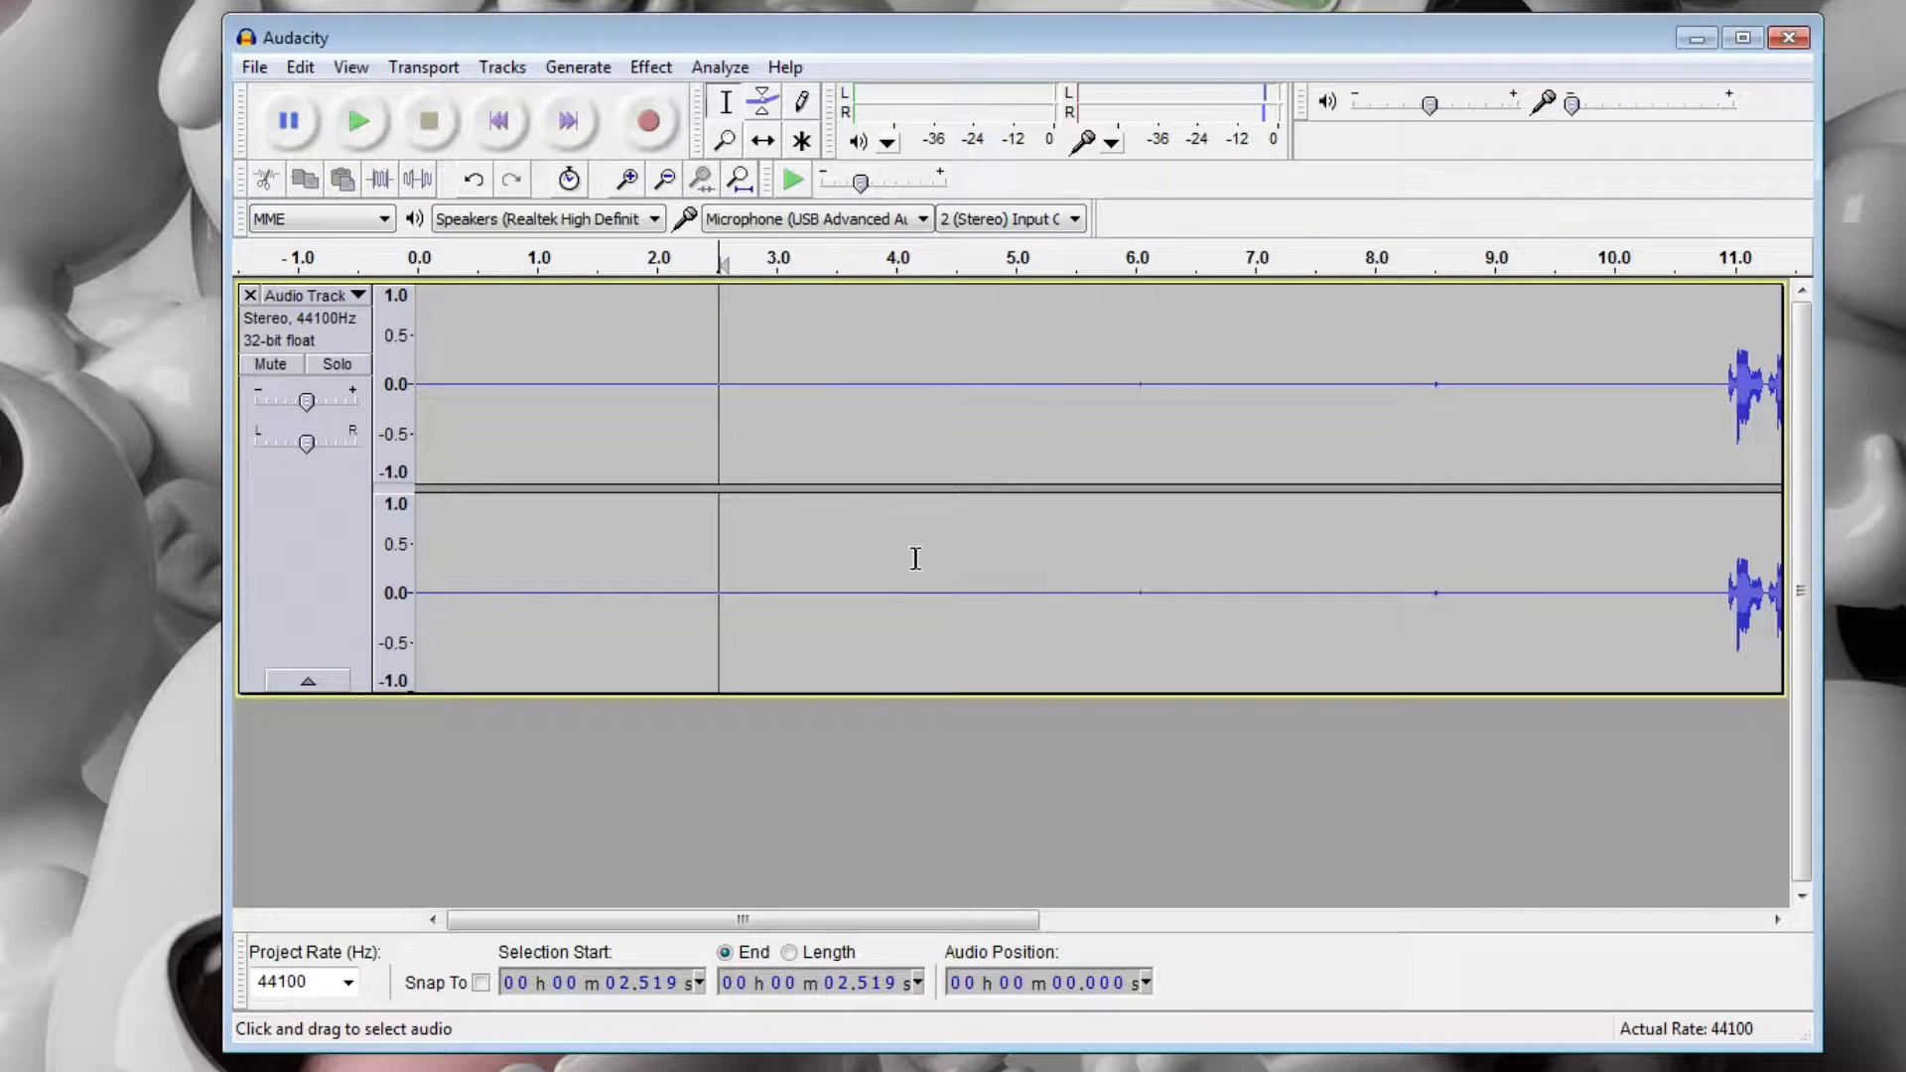
key("space")
left_click_drag(680, 920, 714, 921)
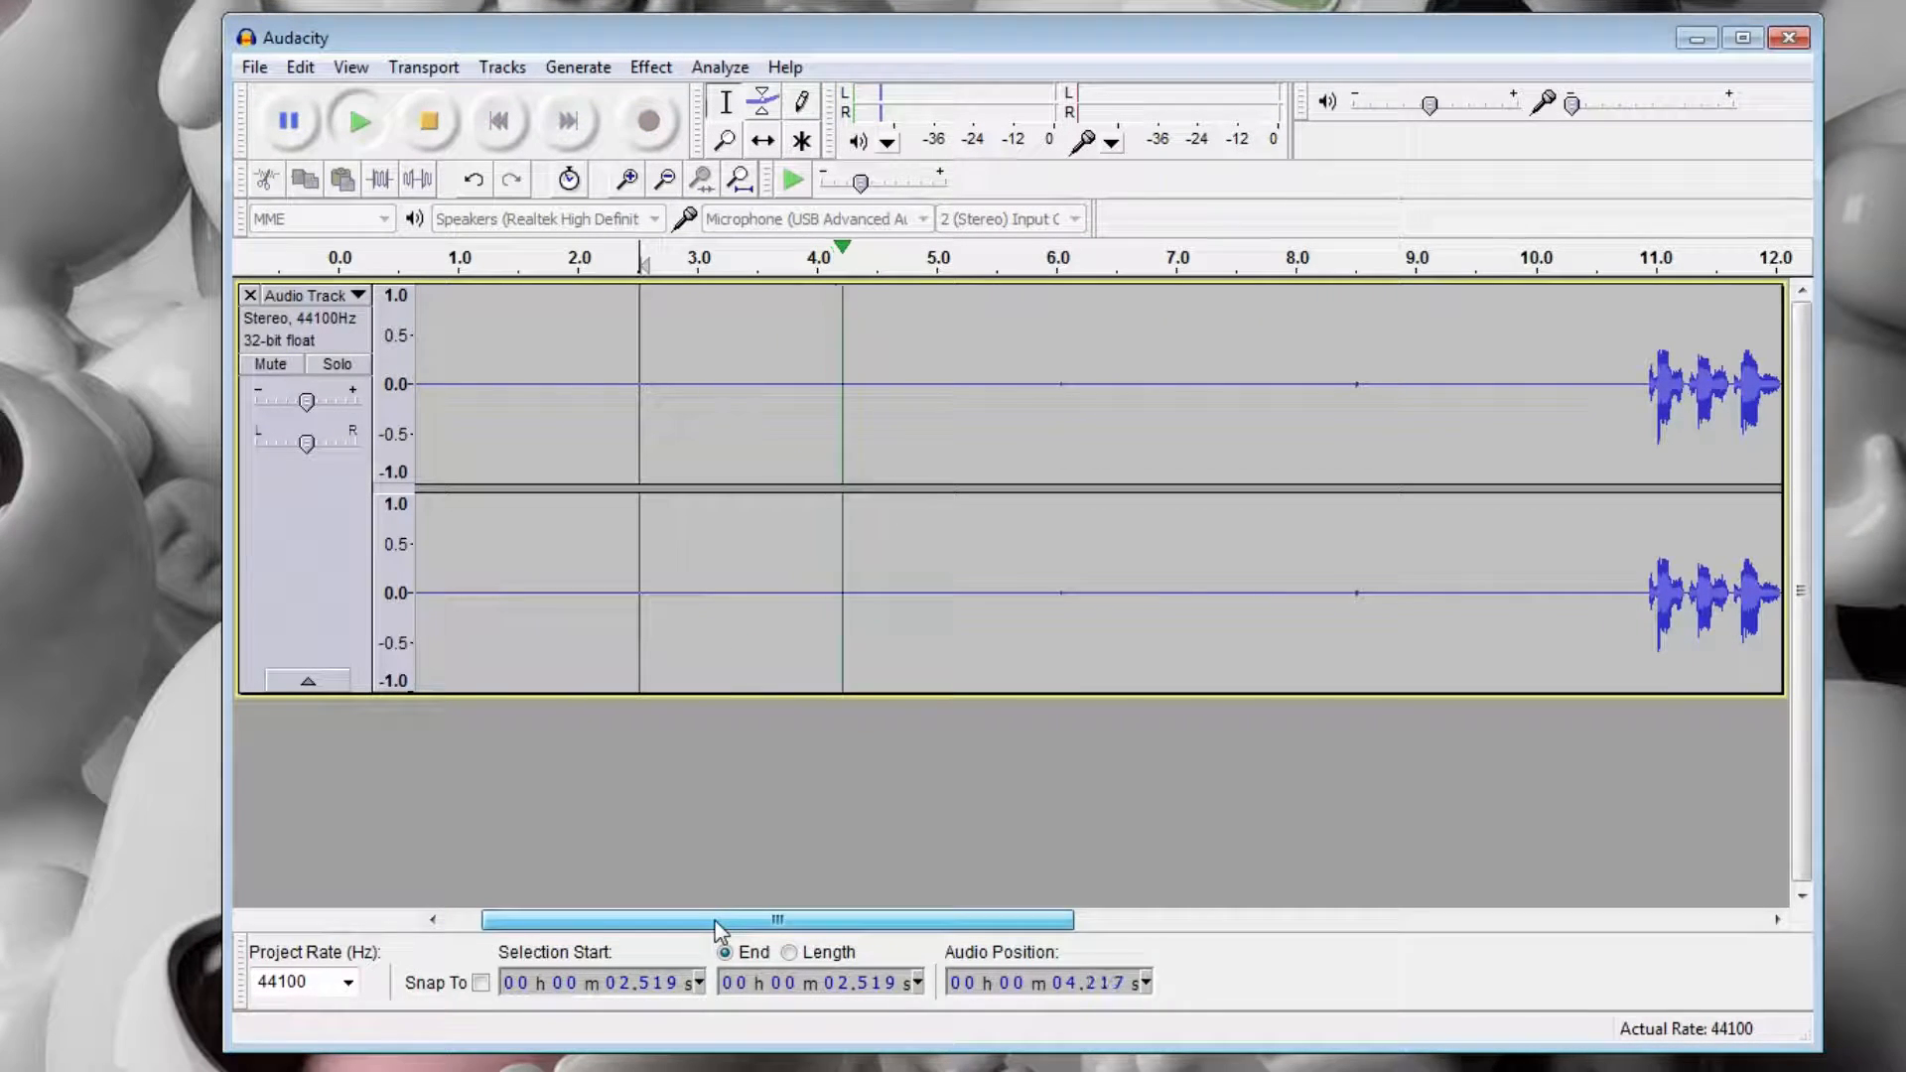
left_click_drag(723, 920, 997, 937)
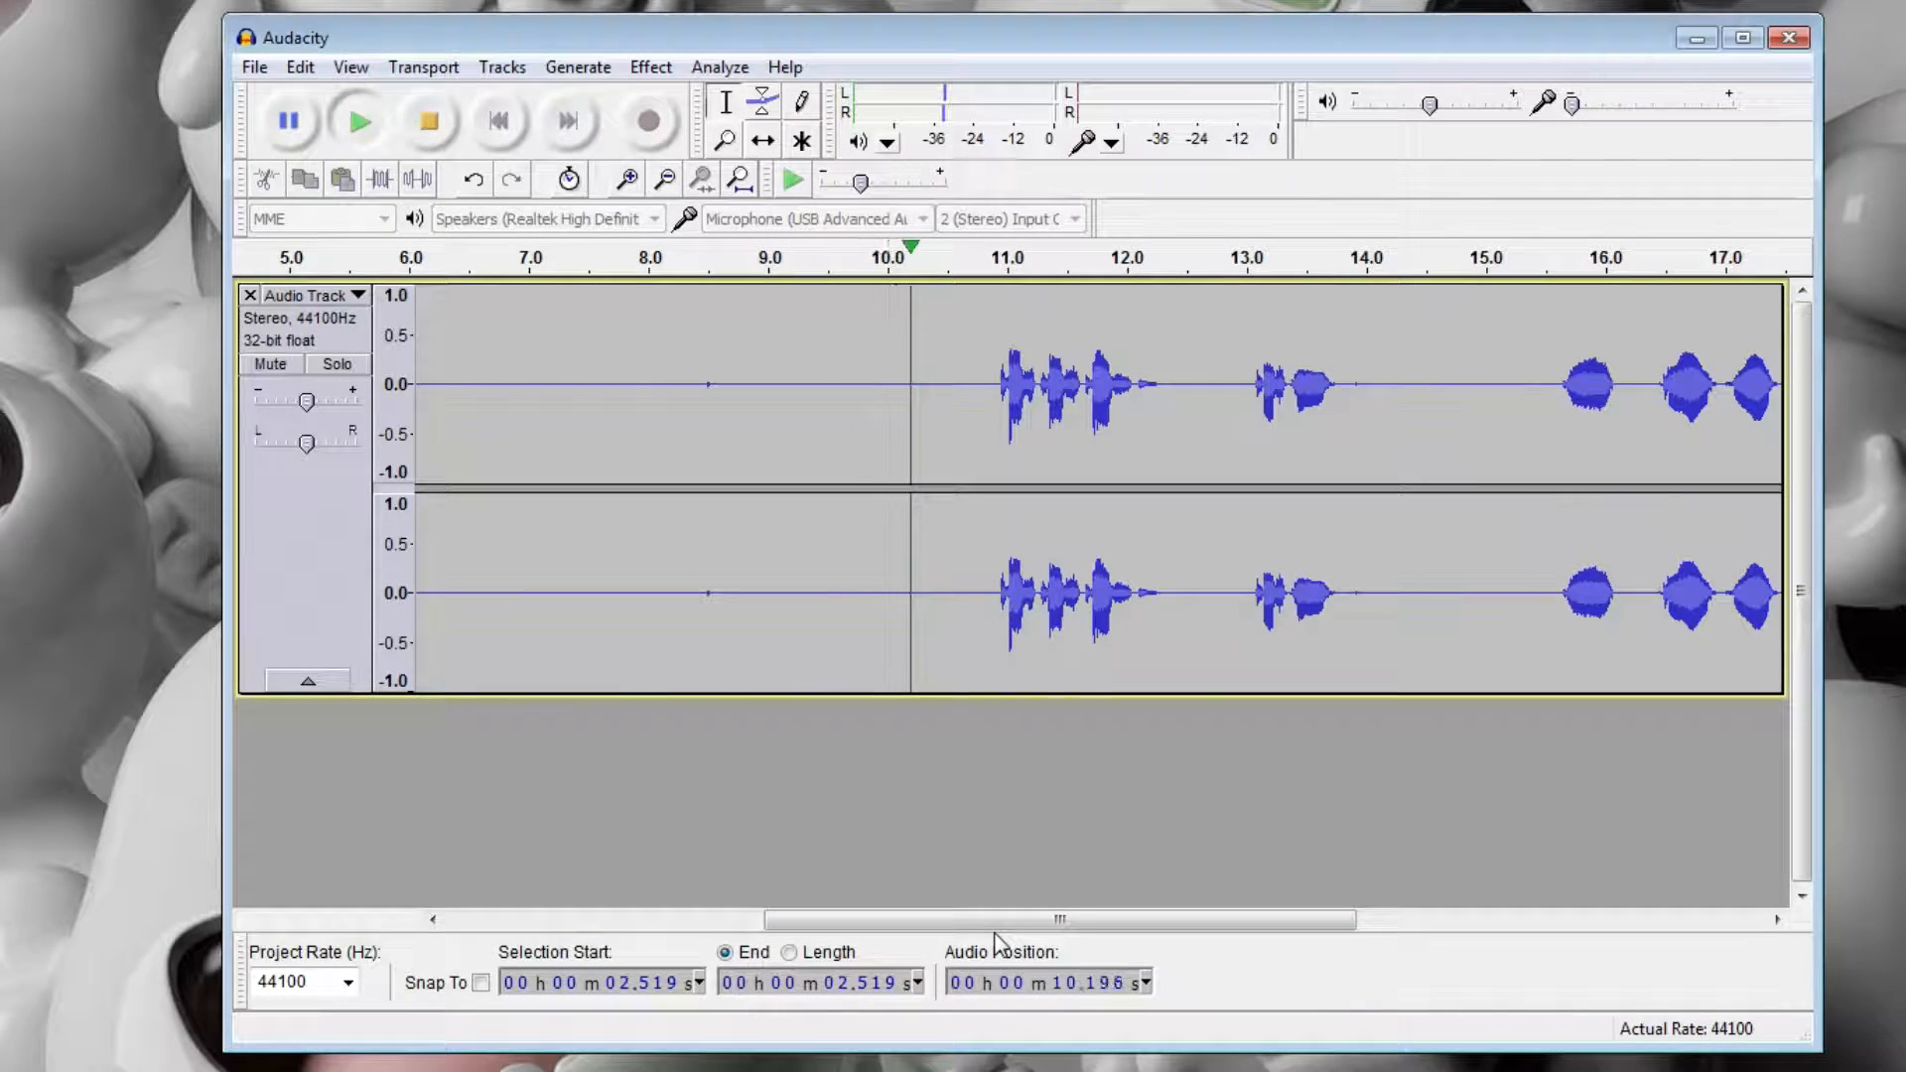
left_click_drag(1115, 915, 1550, 926)
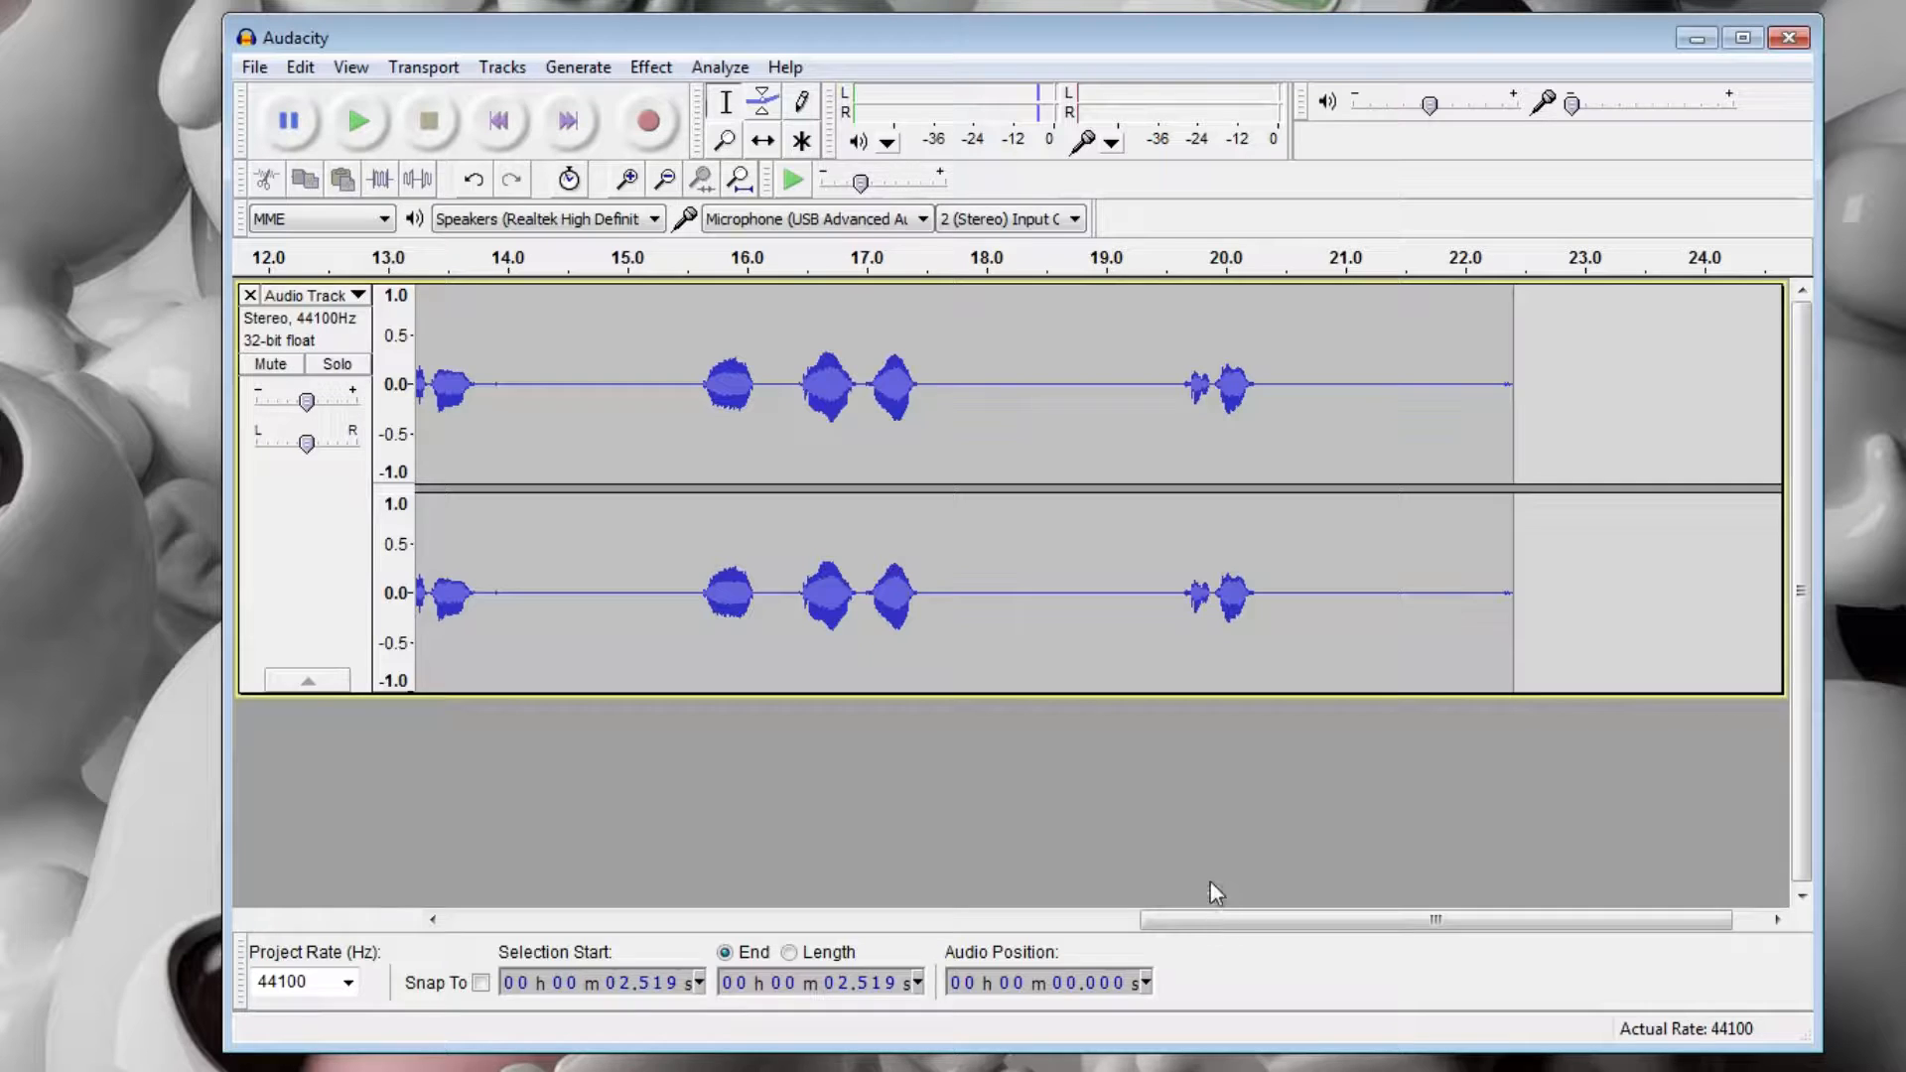
Undo the noise removal and play the unfiltered clip from about 0.1 seconds through to its end.
key("ctrl+z")
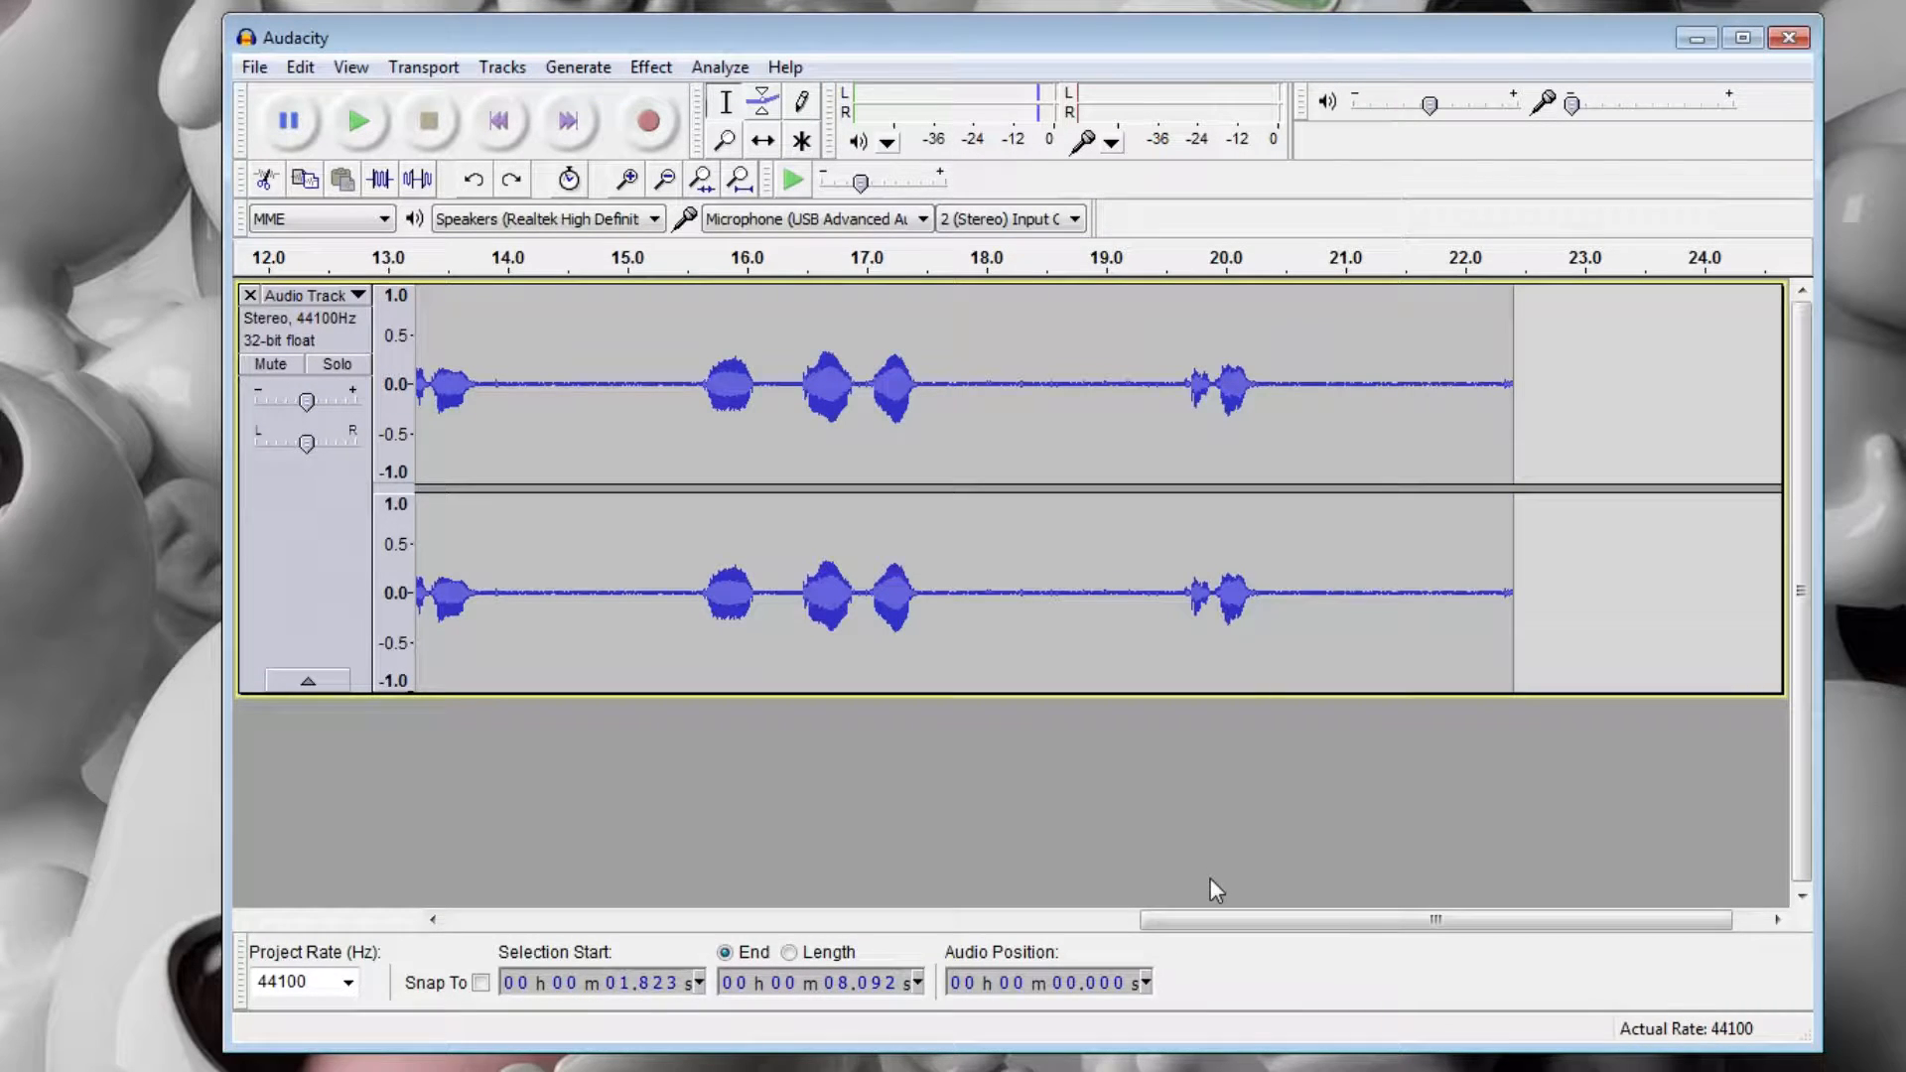
key("ctrl+z")
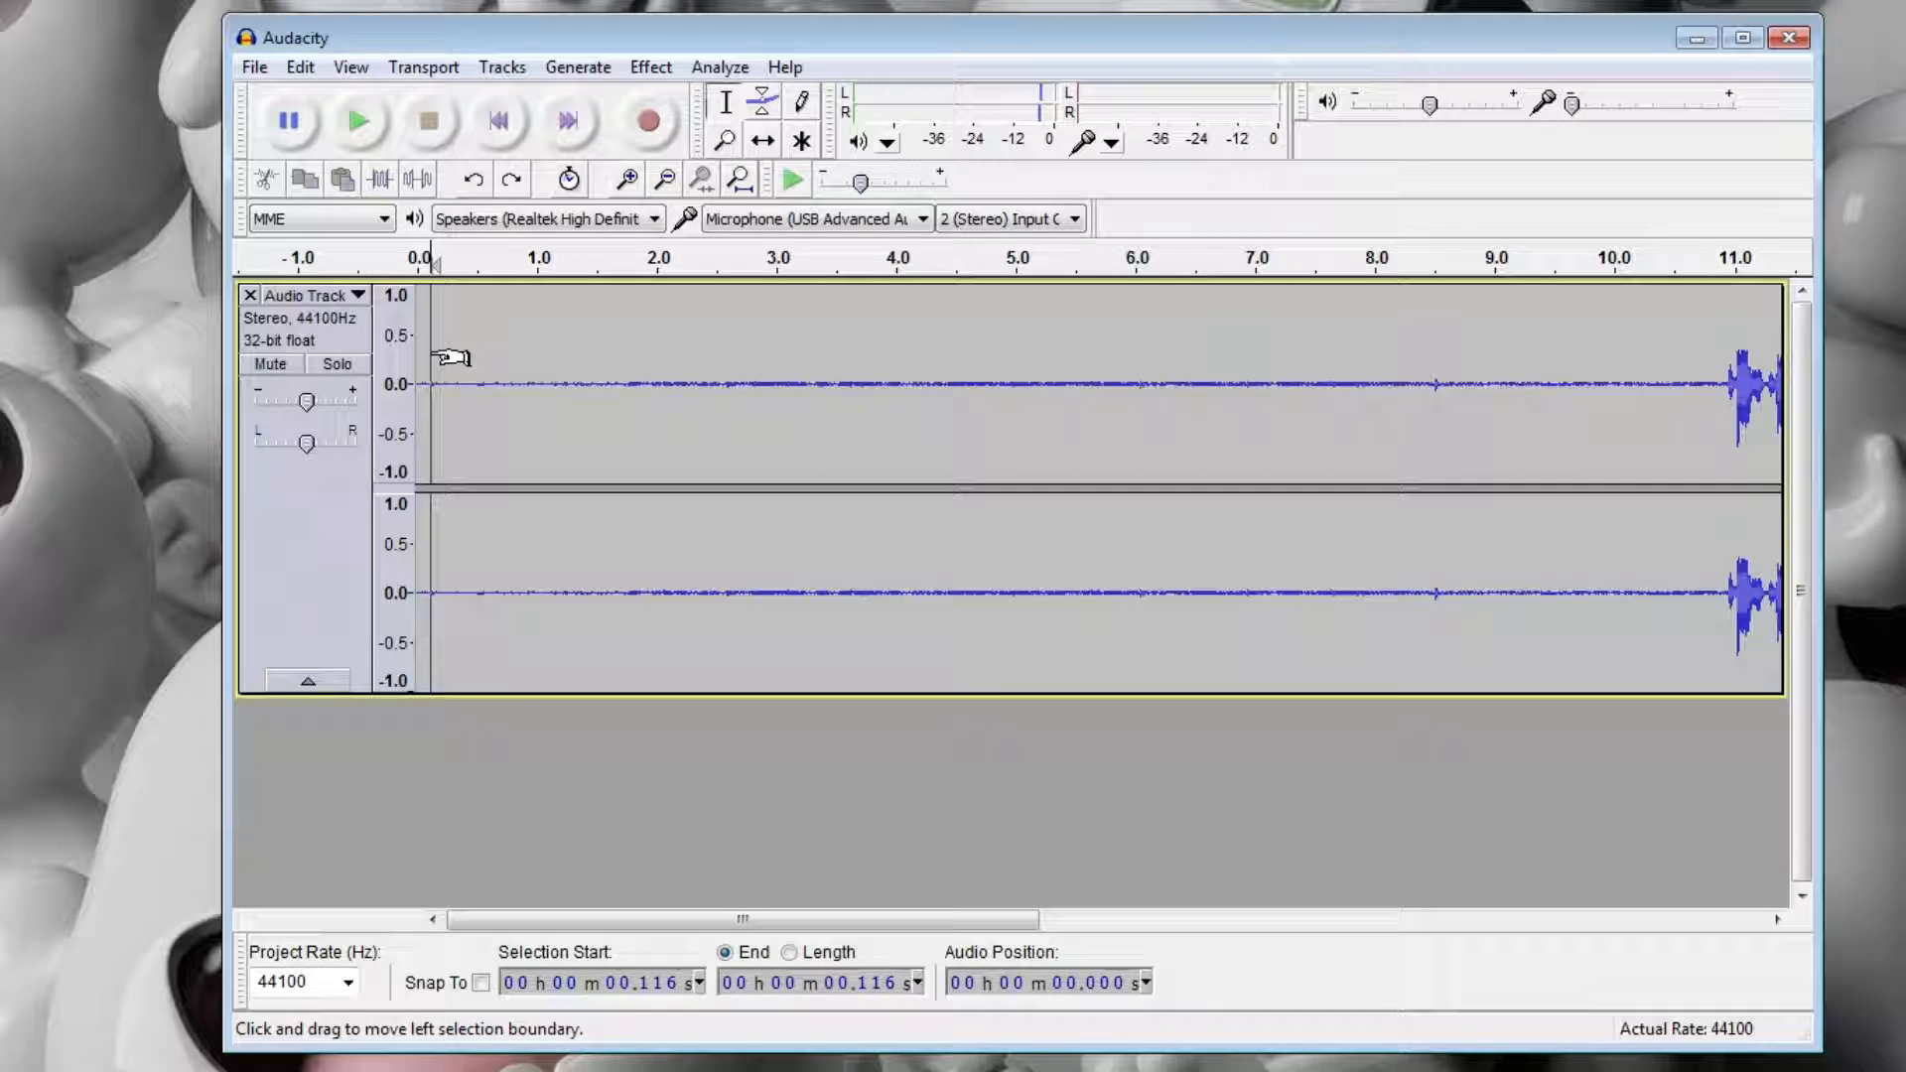
key("space")
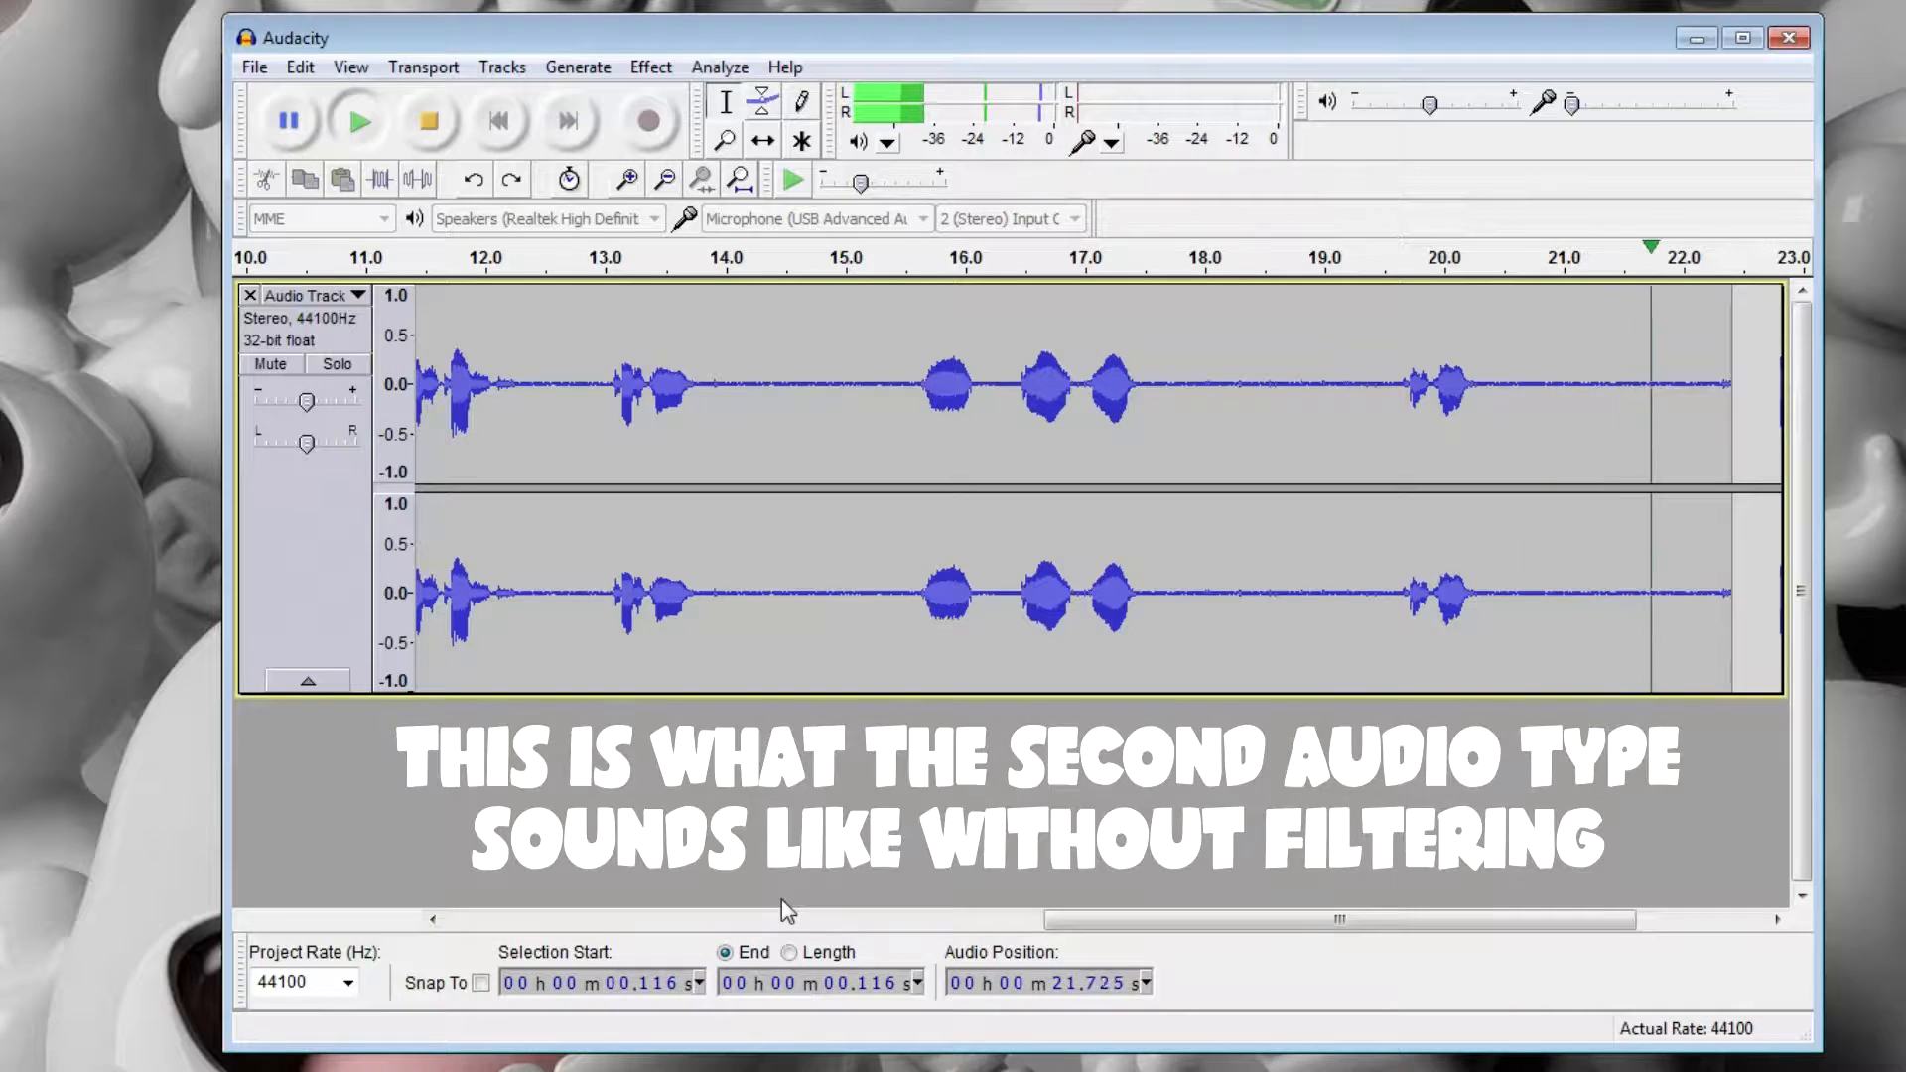
Capture a Noise Removal profile from the speech-free stretch between about 2.6 and 8.0 seconds.
left_click_drag(1115, 925, 550, 854)
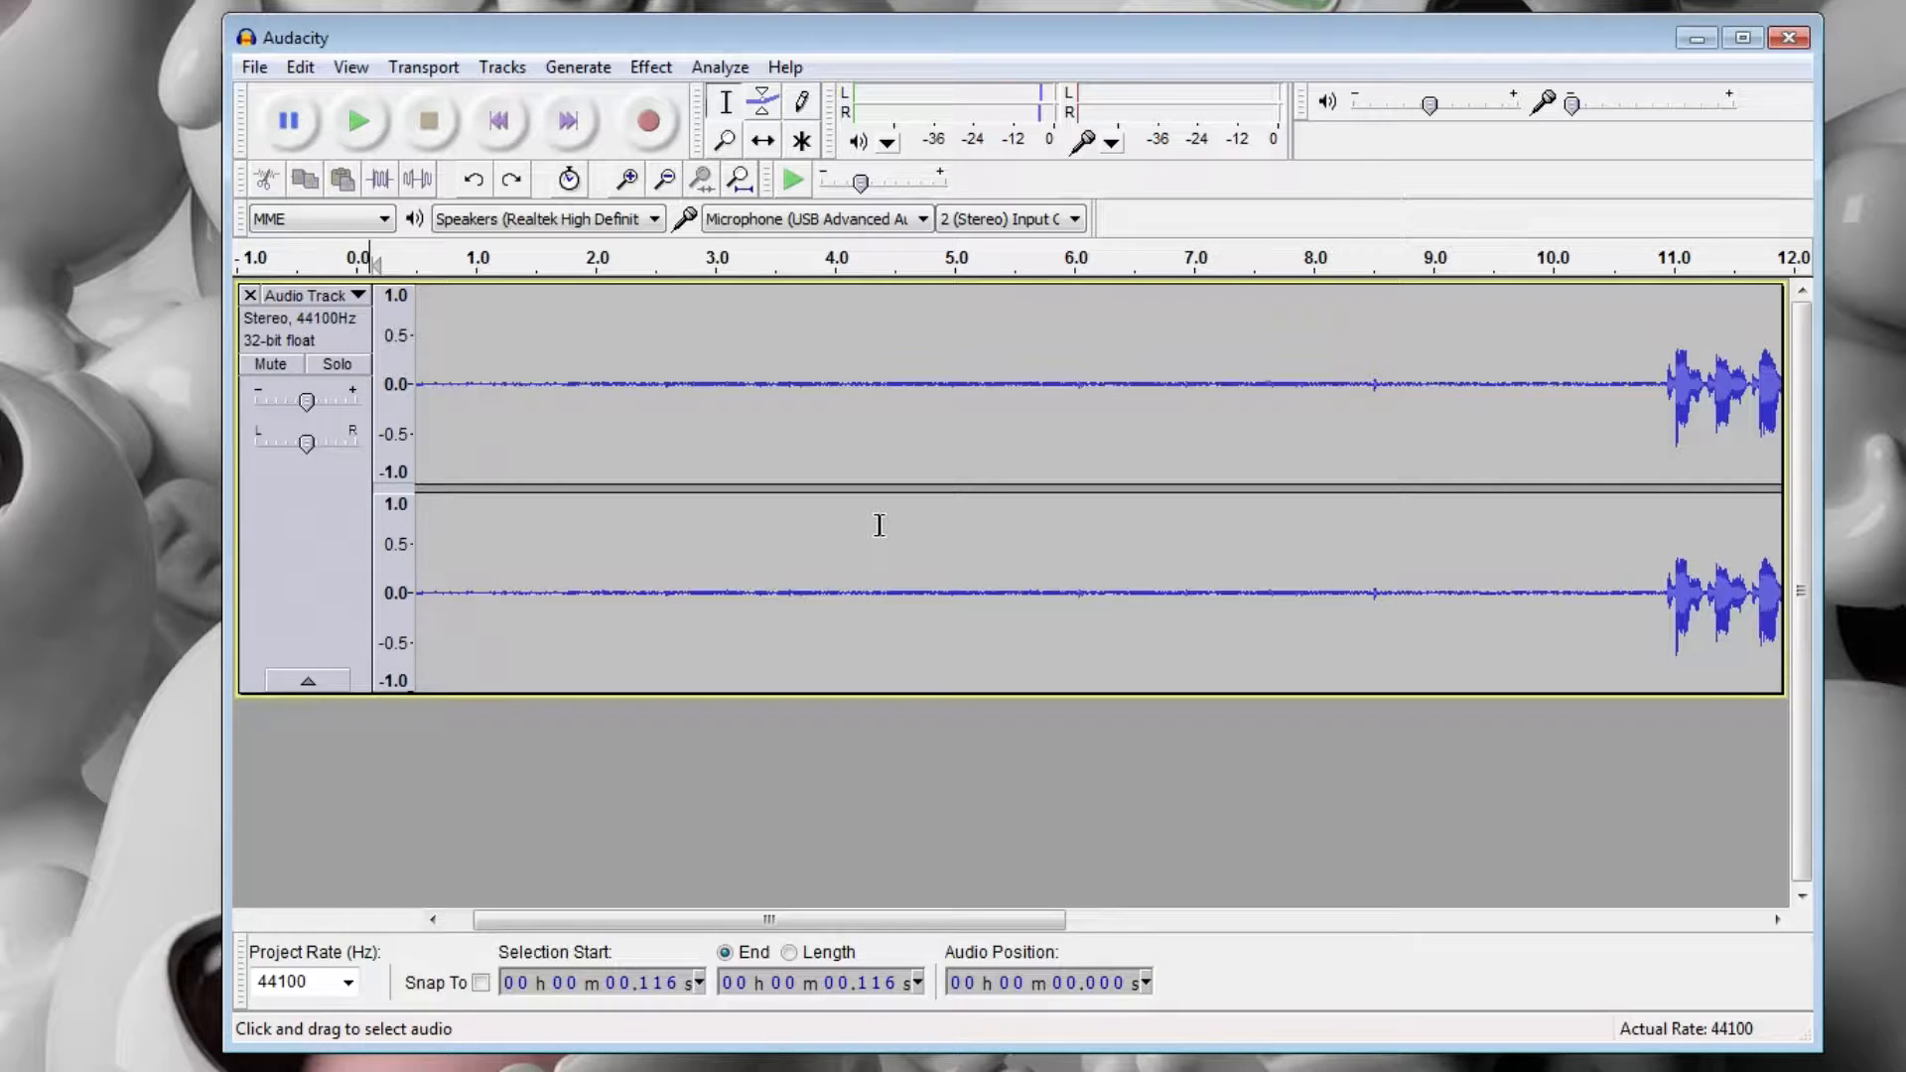
left_click(774, 319)
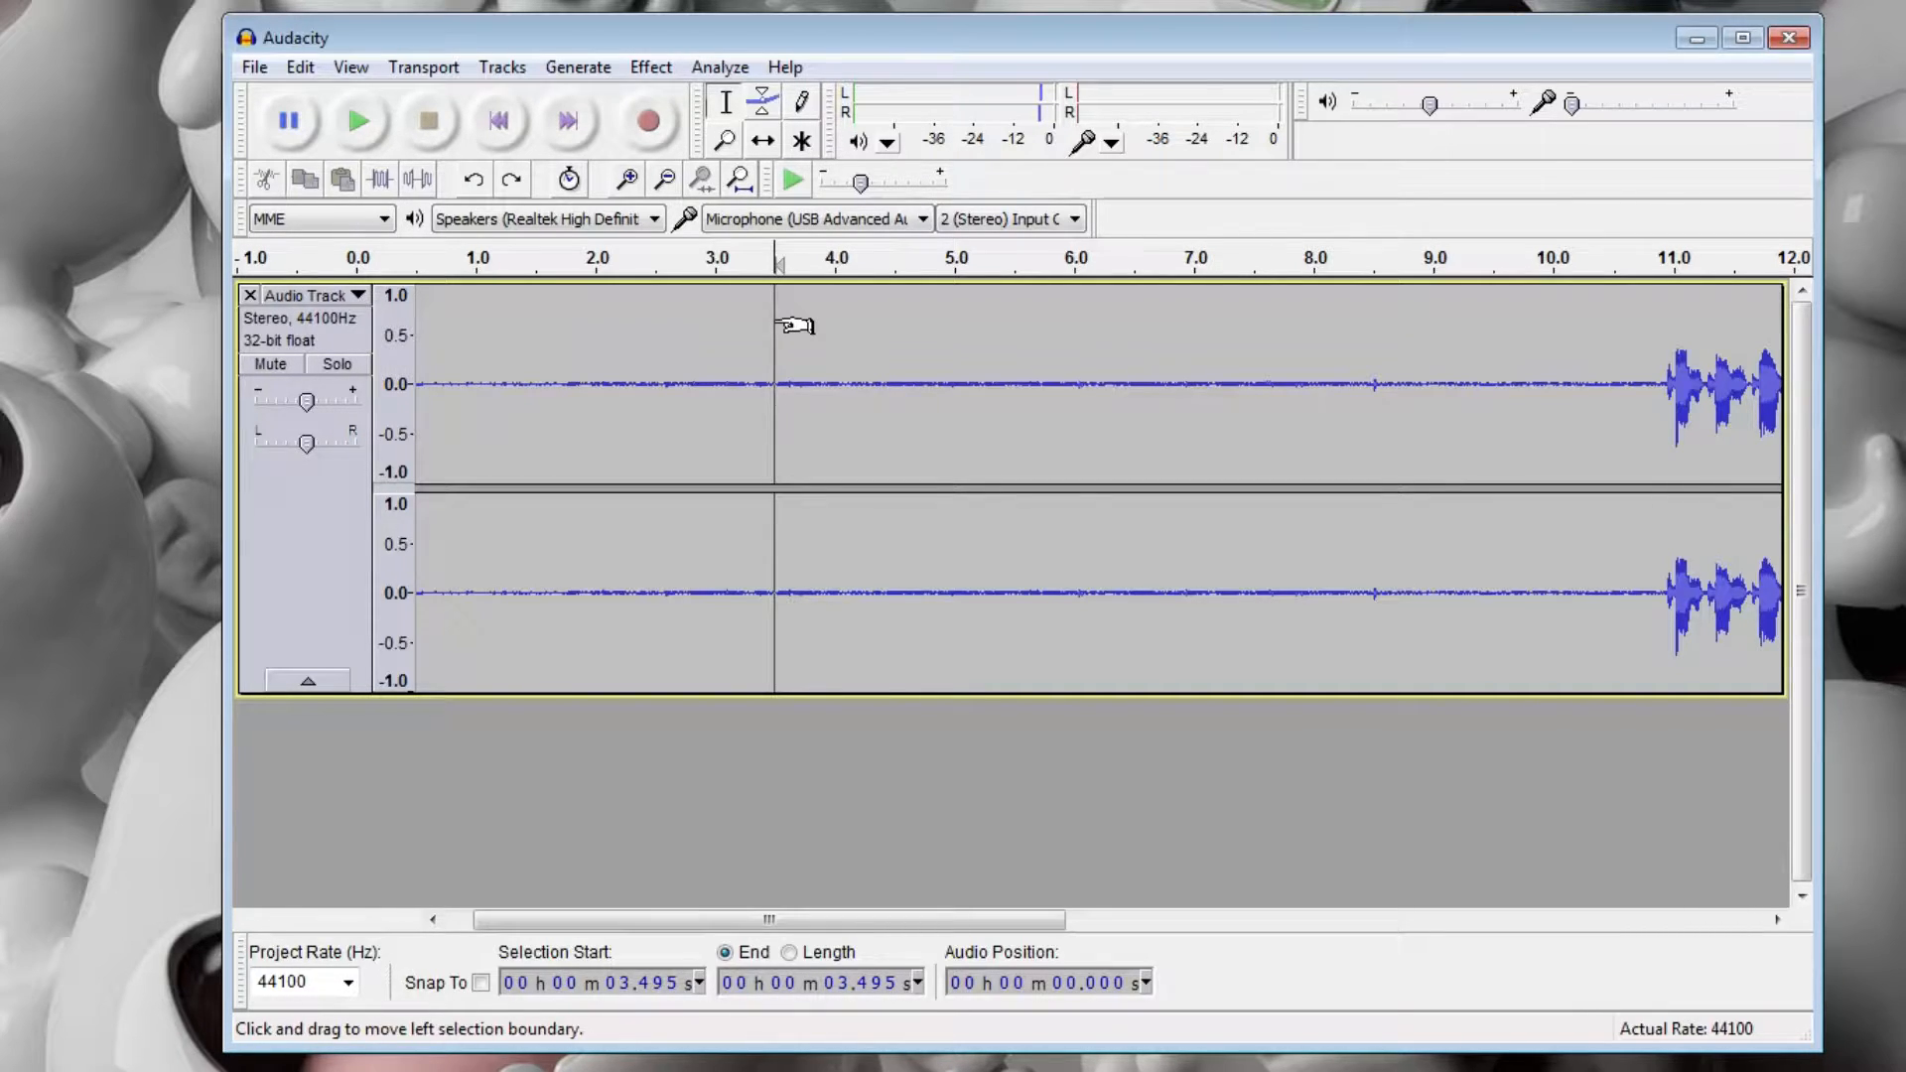
left_click(1680, 344)
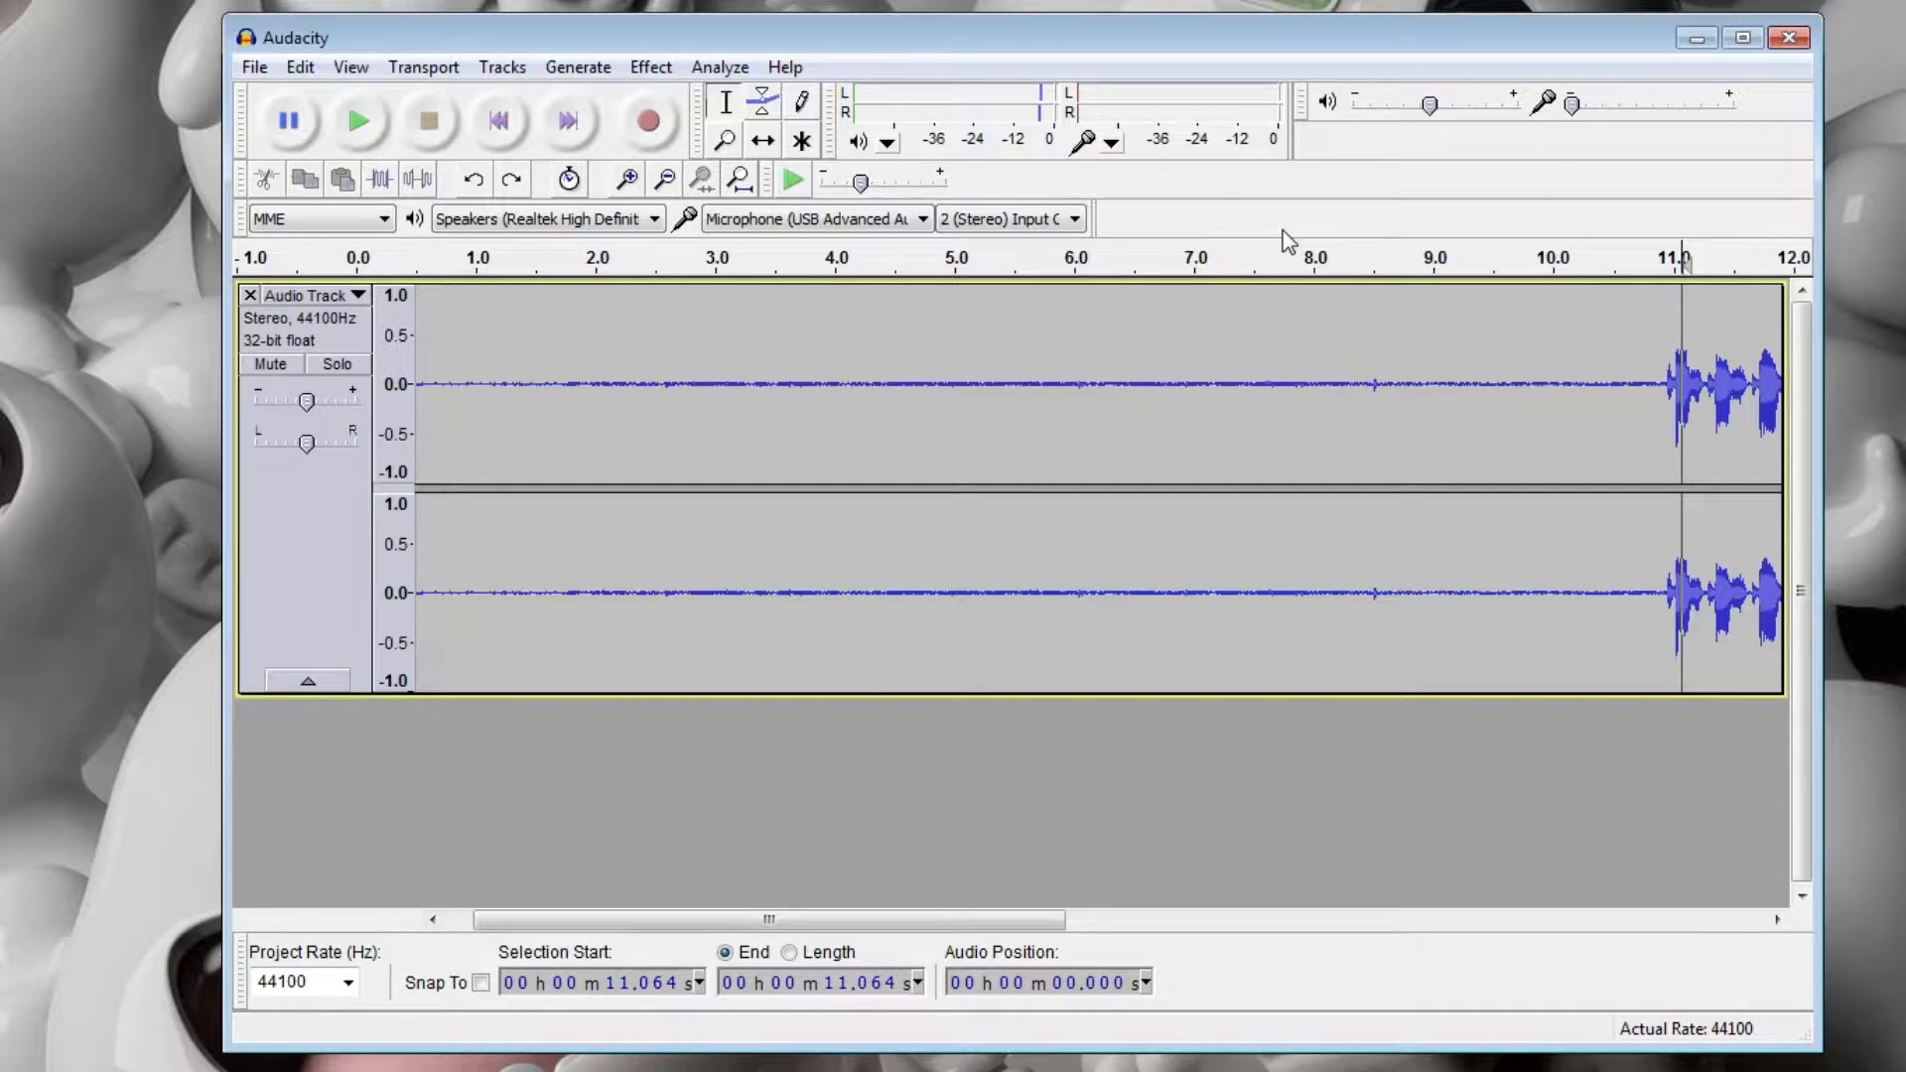
left_click(517, 303)
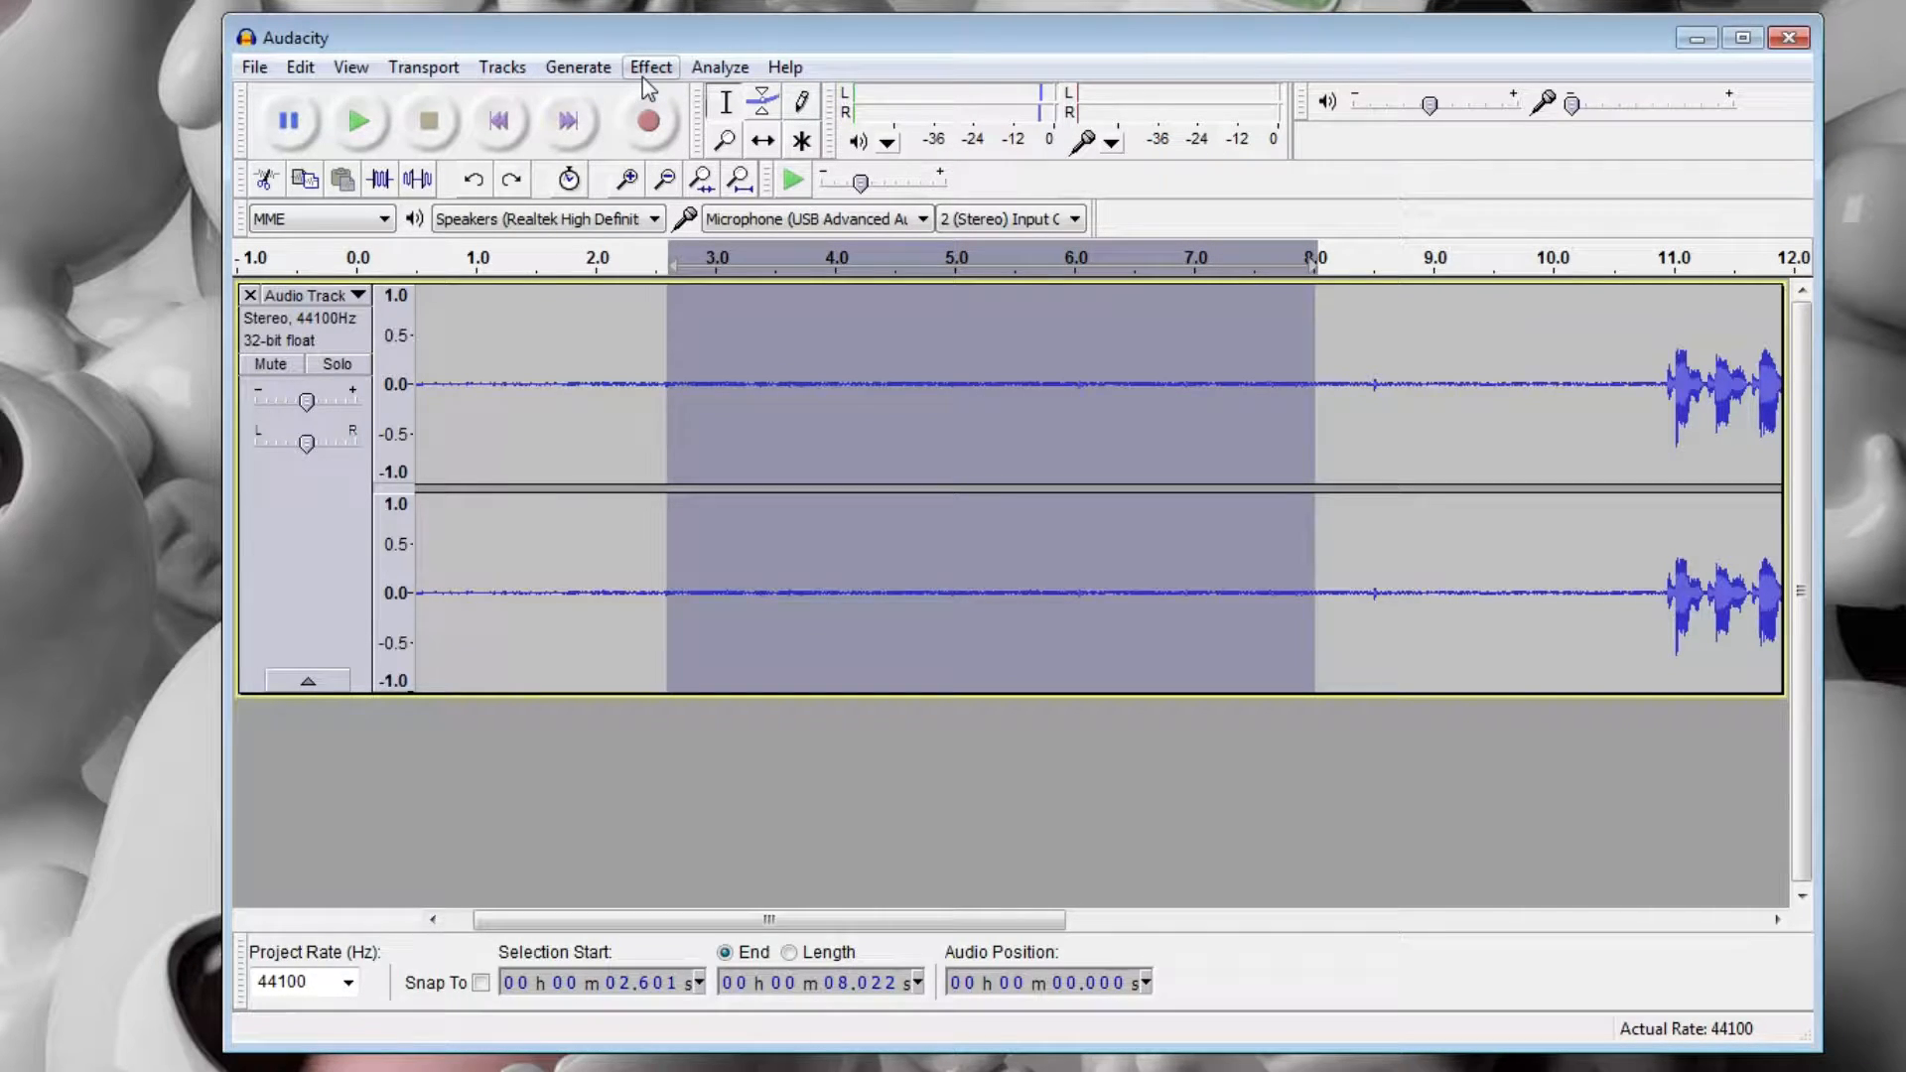
left_click(641, 75)
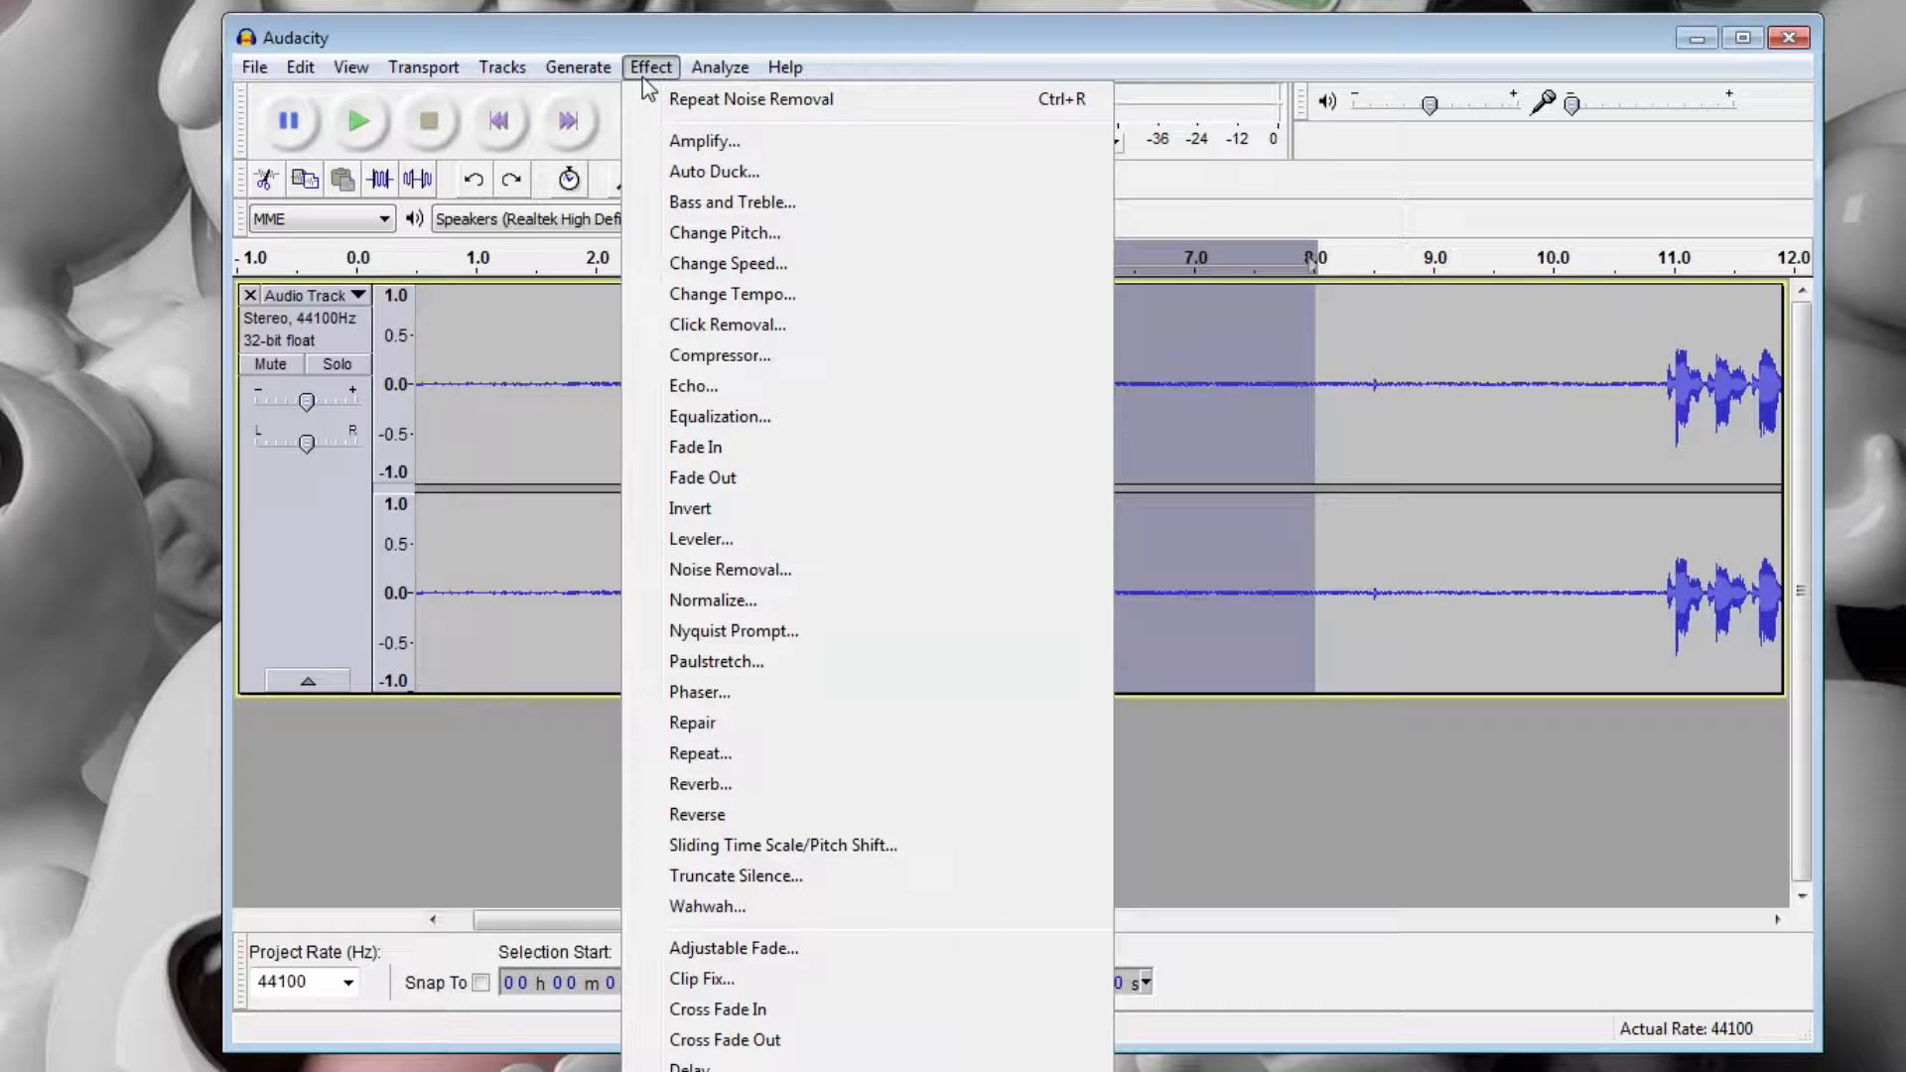
left_click(774, 568)
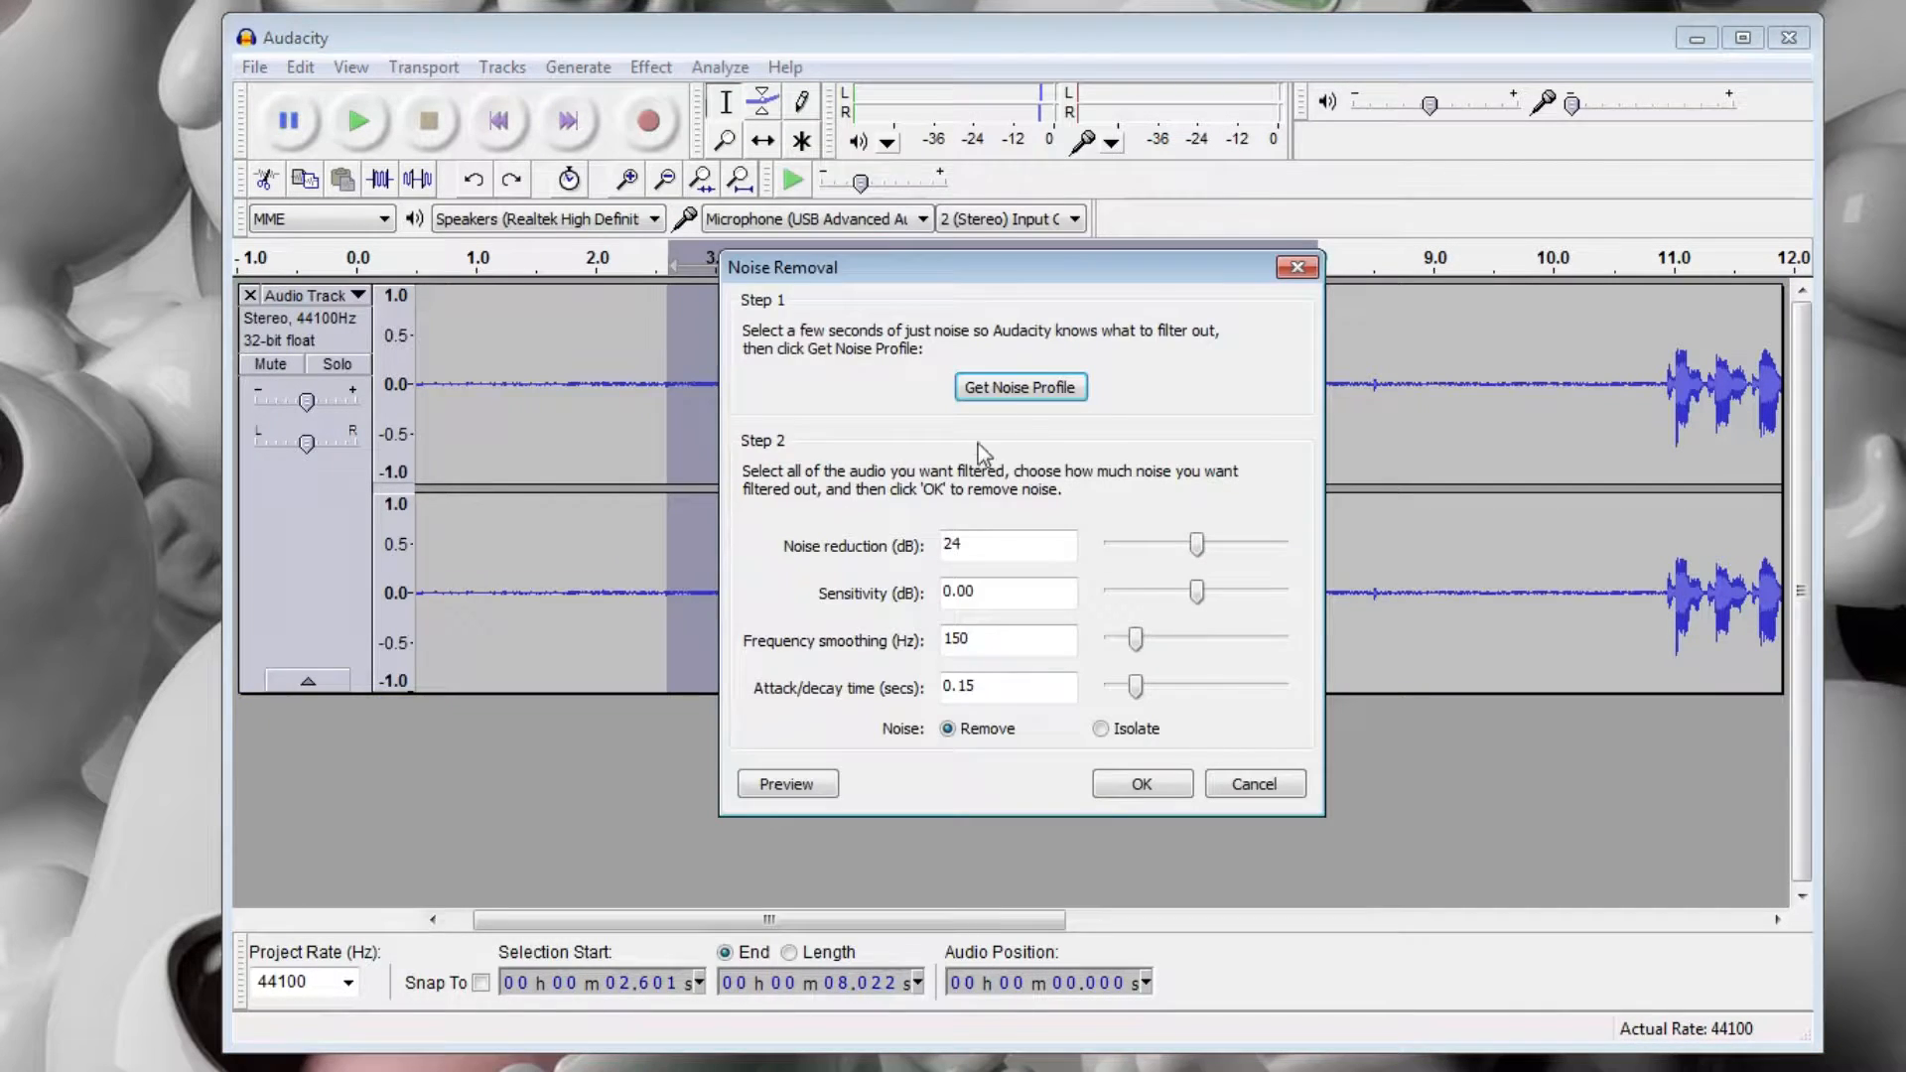
left_click(1018, 389)
Select the whole clip and apply Noise Removal to it with the current settings.
key("ctrl+a")
left_click(650, 67)
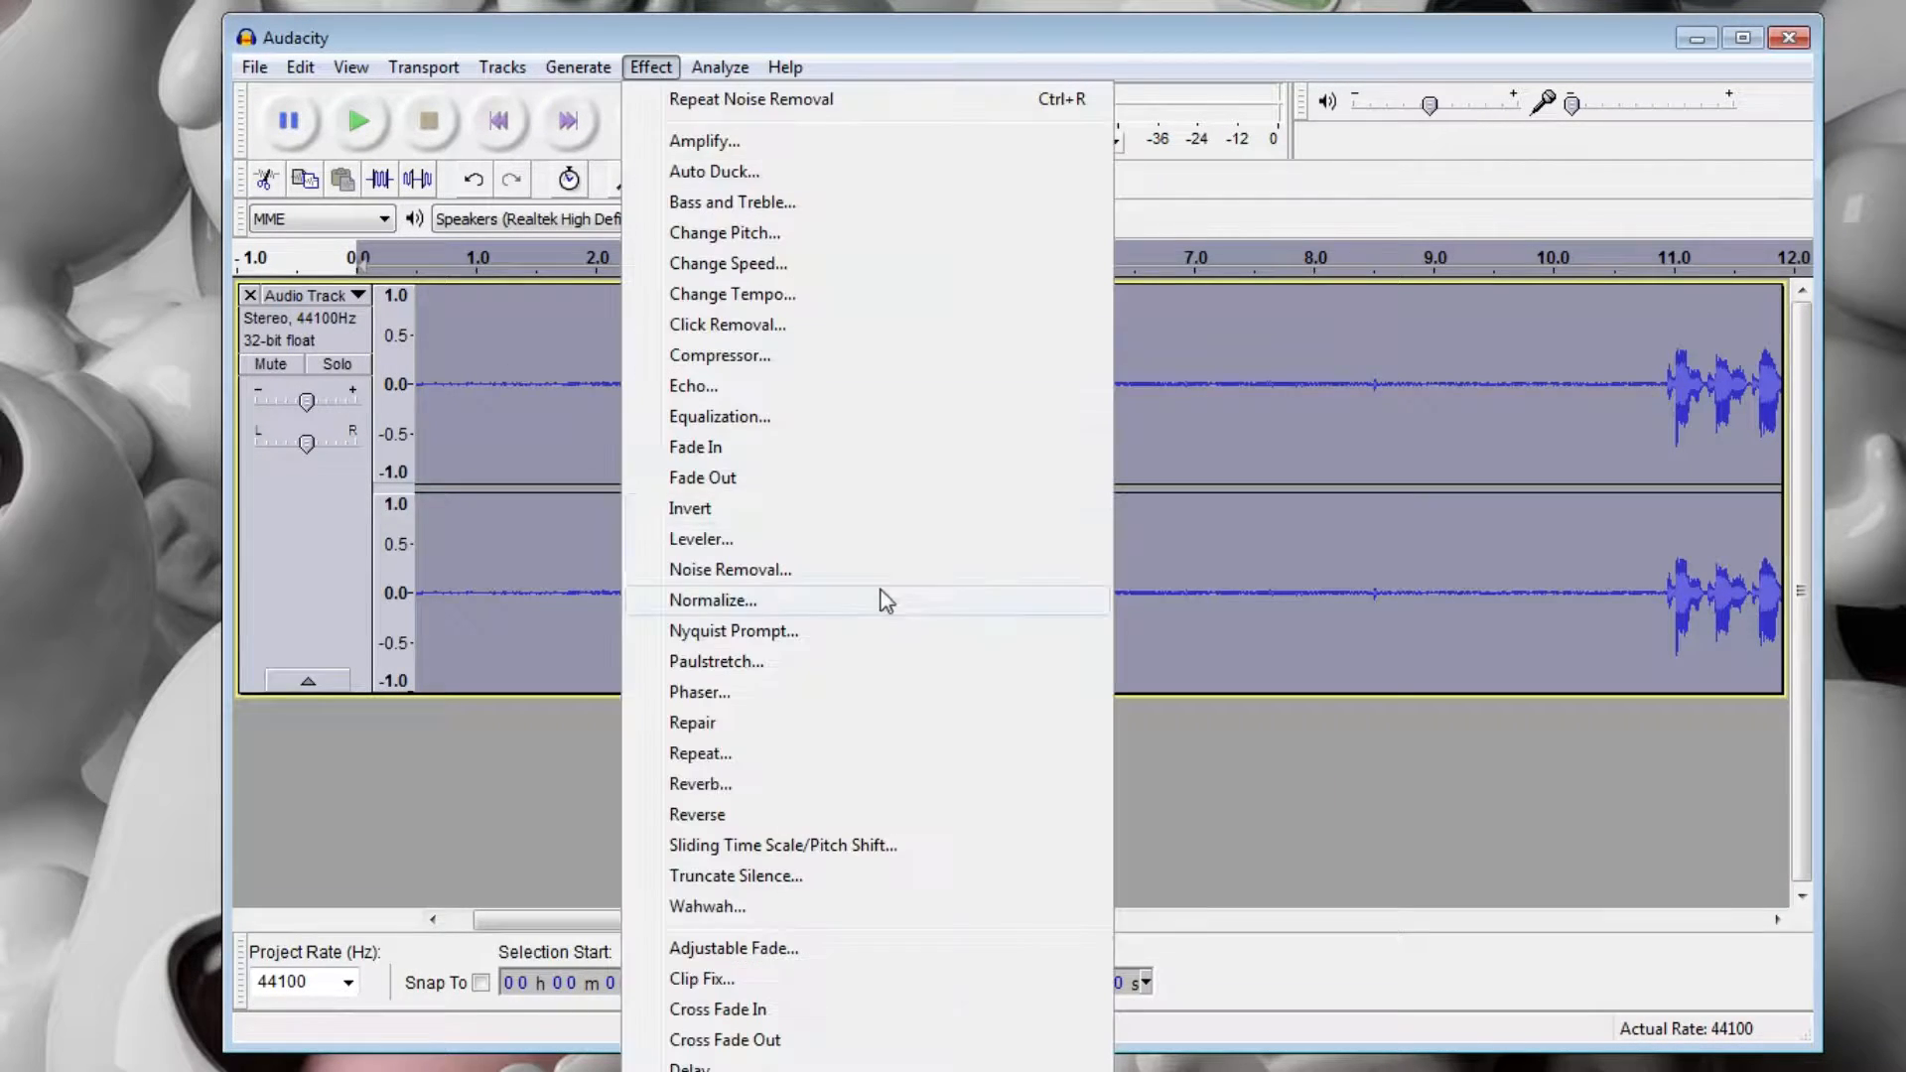
left_click(863, 570)
left_click(1142, 789)
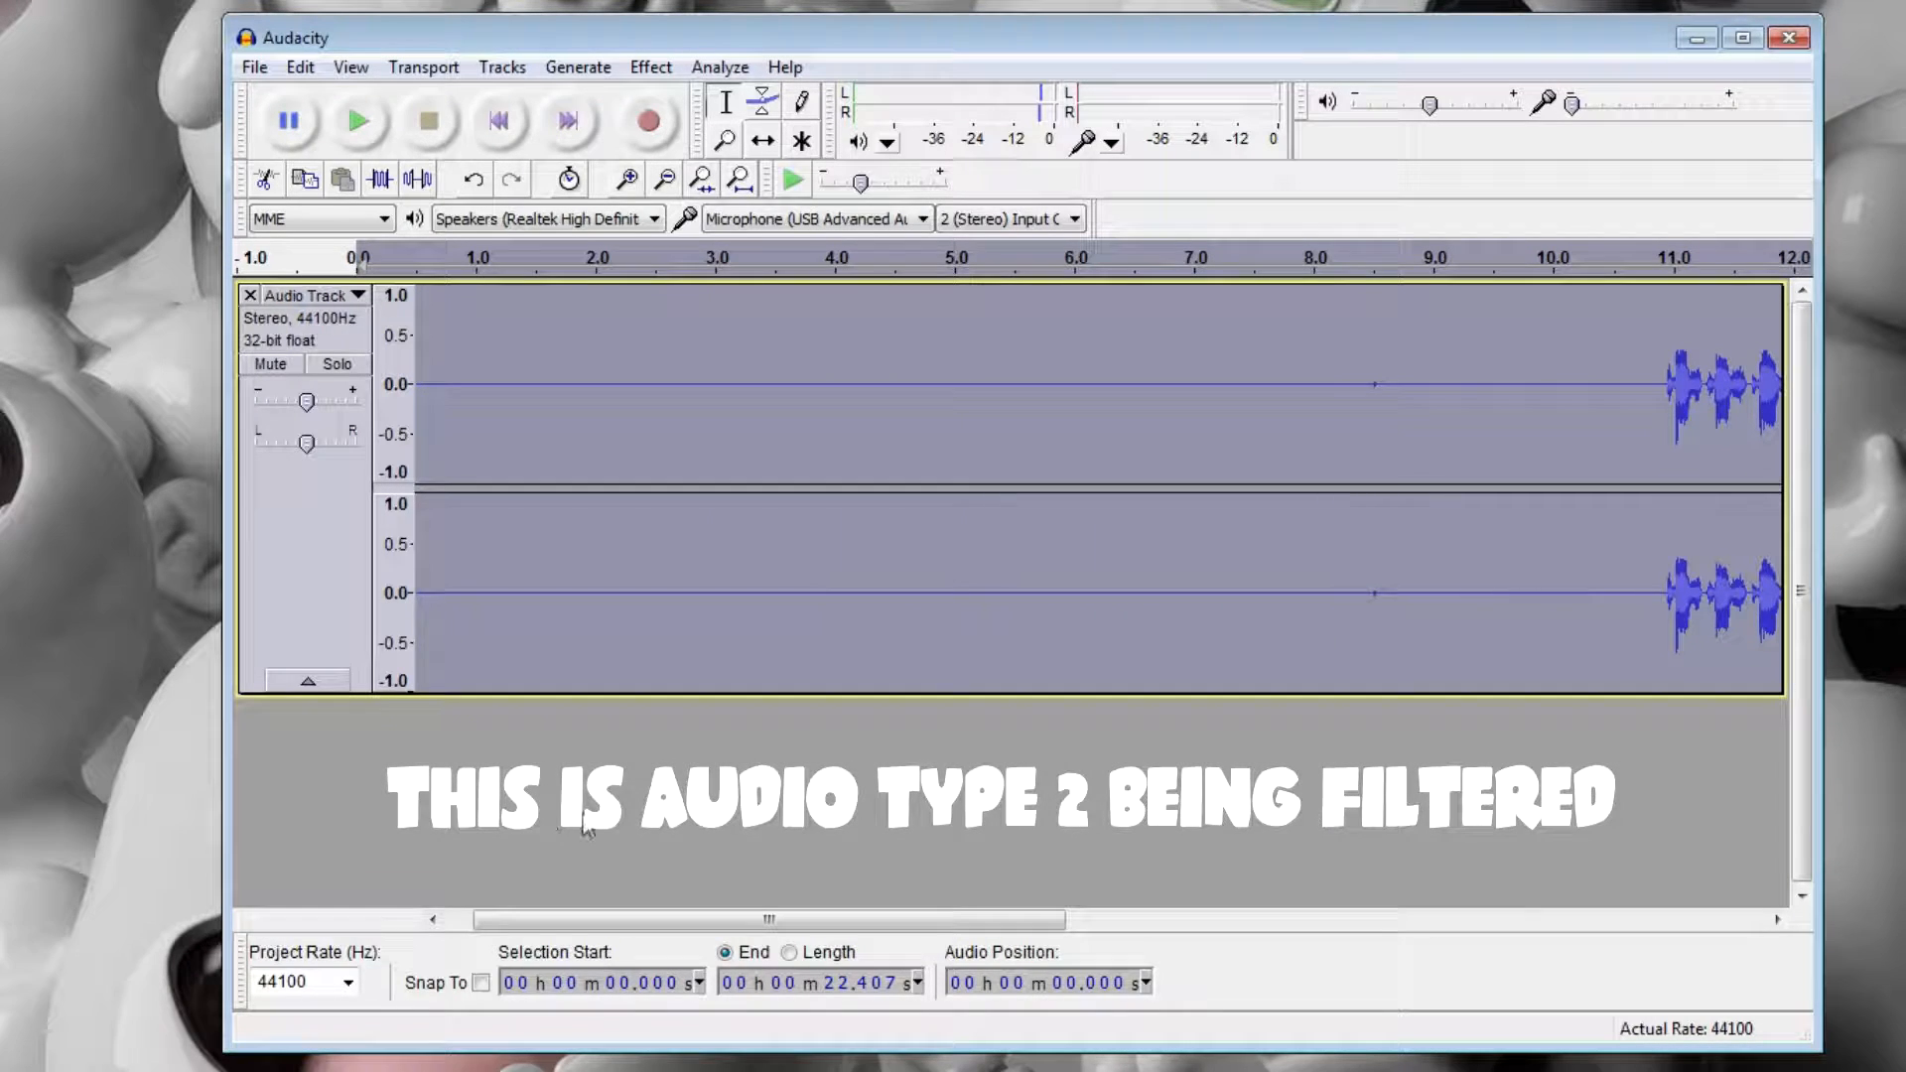
Play the filtered clip from about 3.6 seconds through to its end.
left_click(782, 434)
key("space")
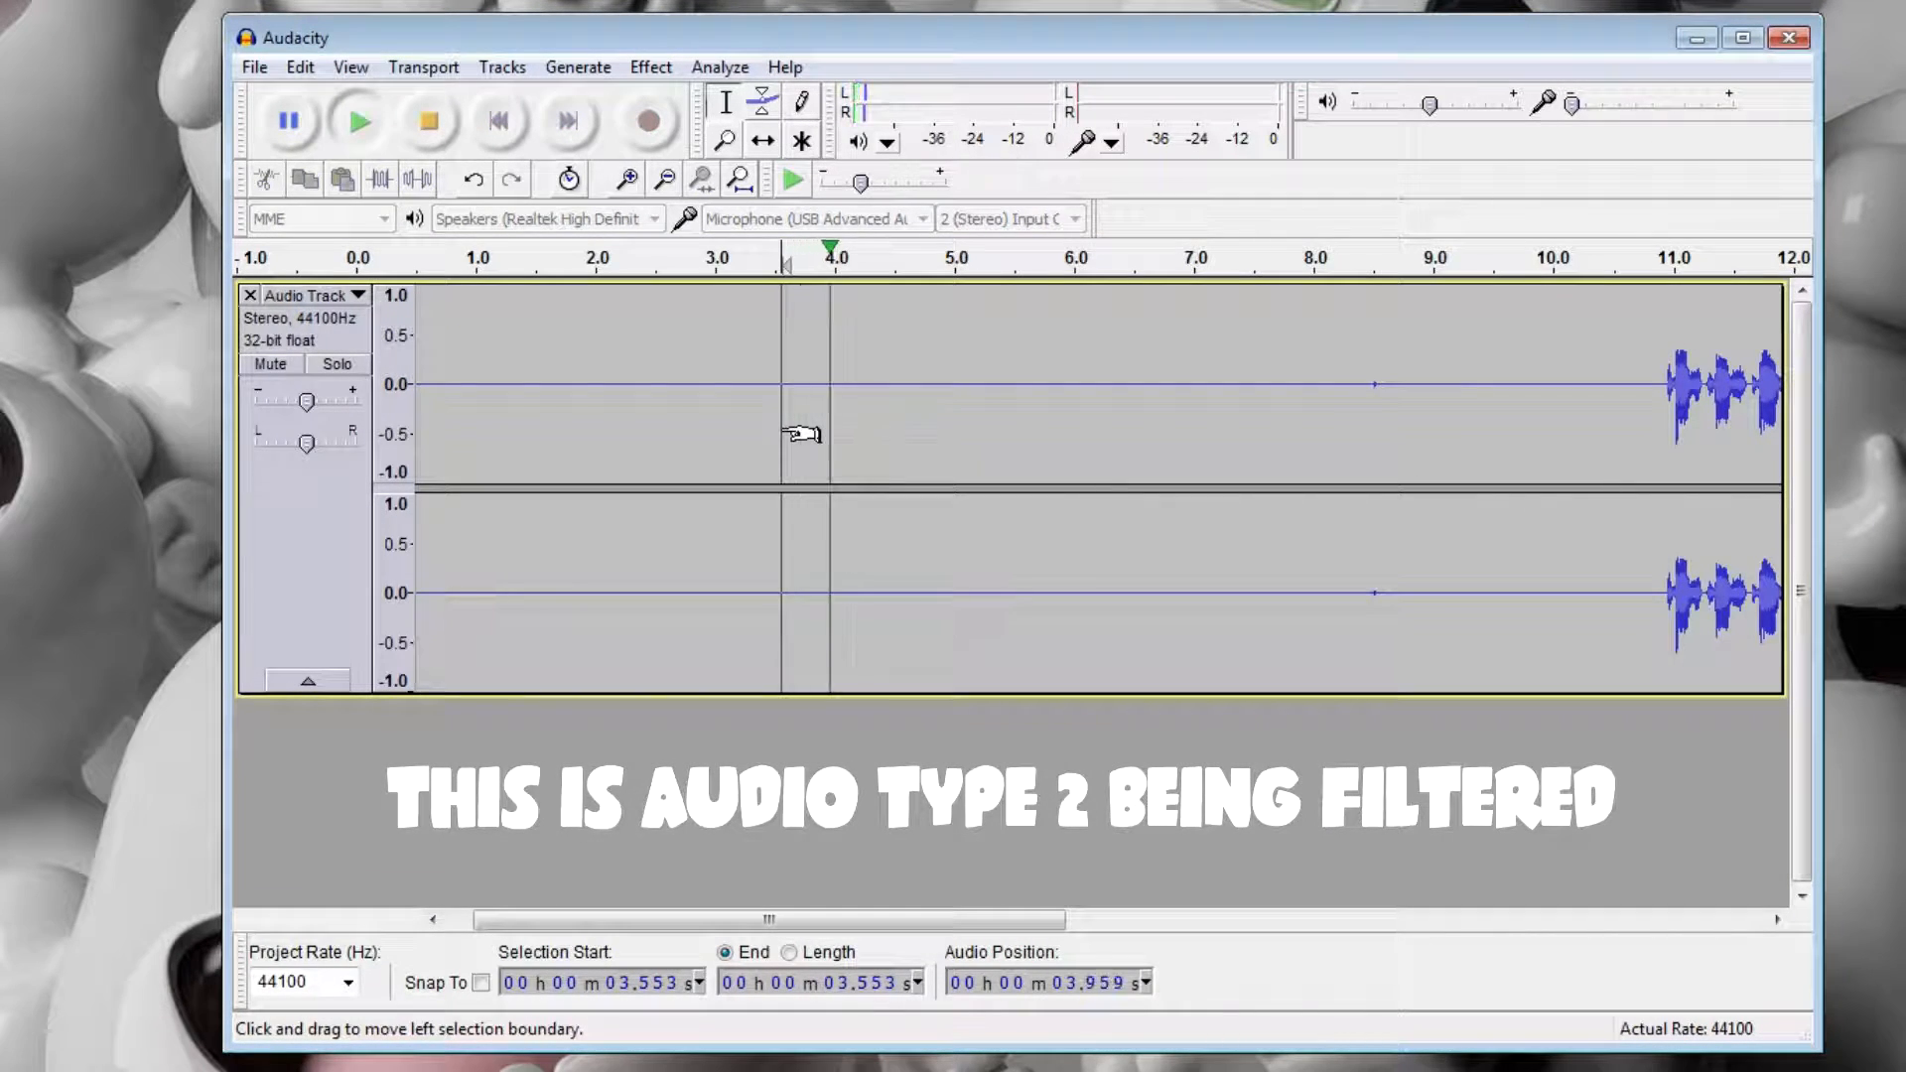
left_click_drag(983, 921, 1259, 919)
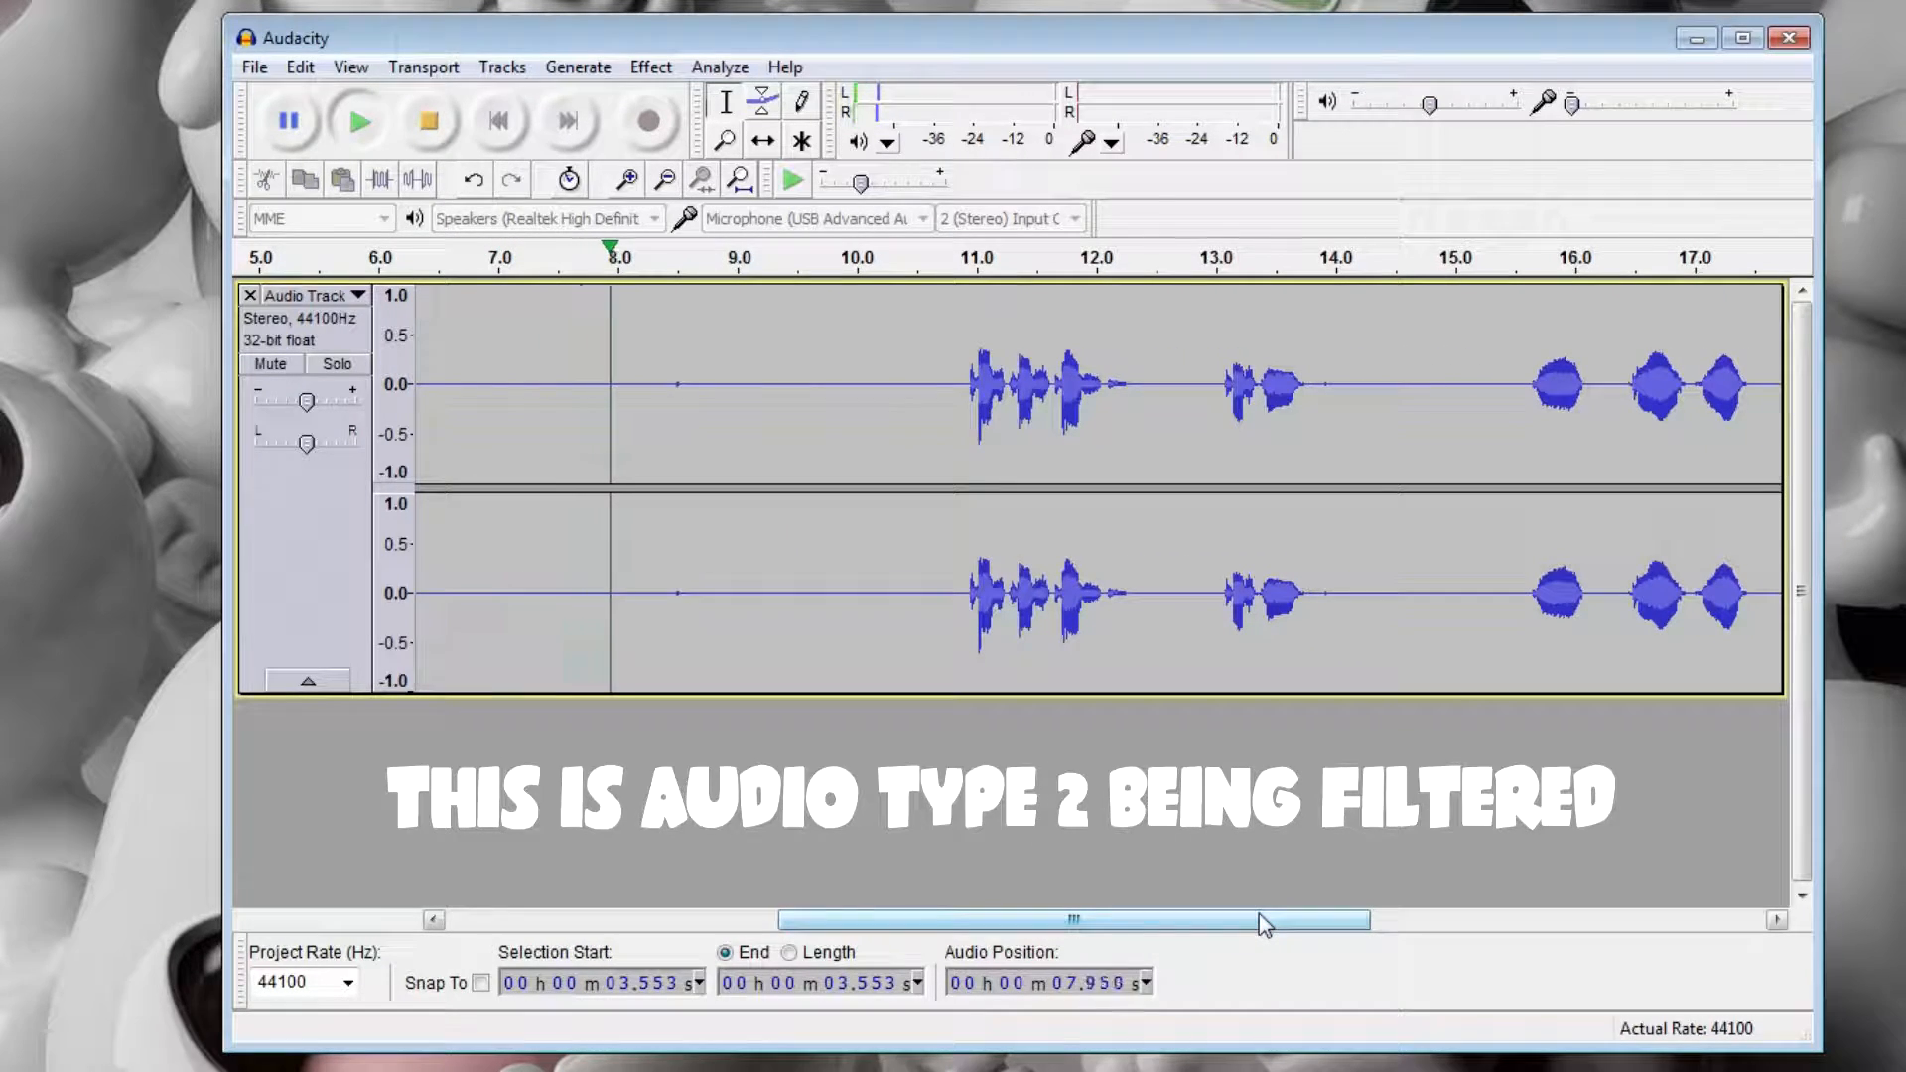
left_click_drag(1258, 918, 1404, 918)
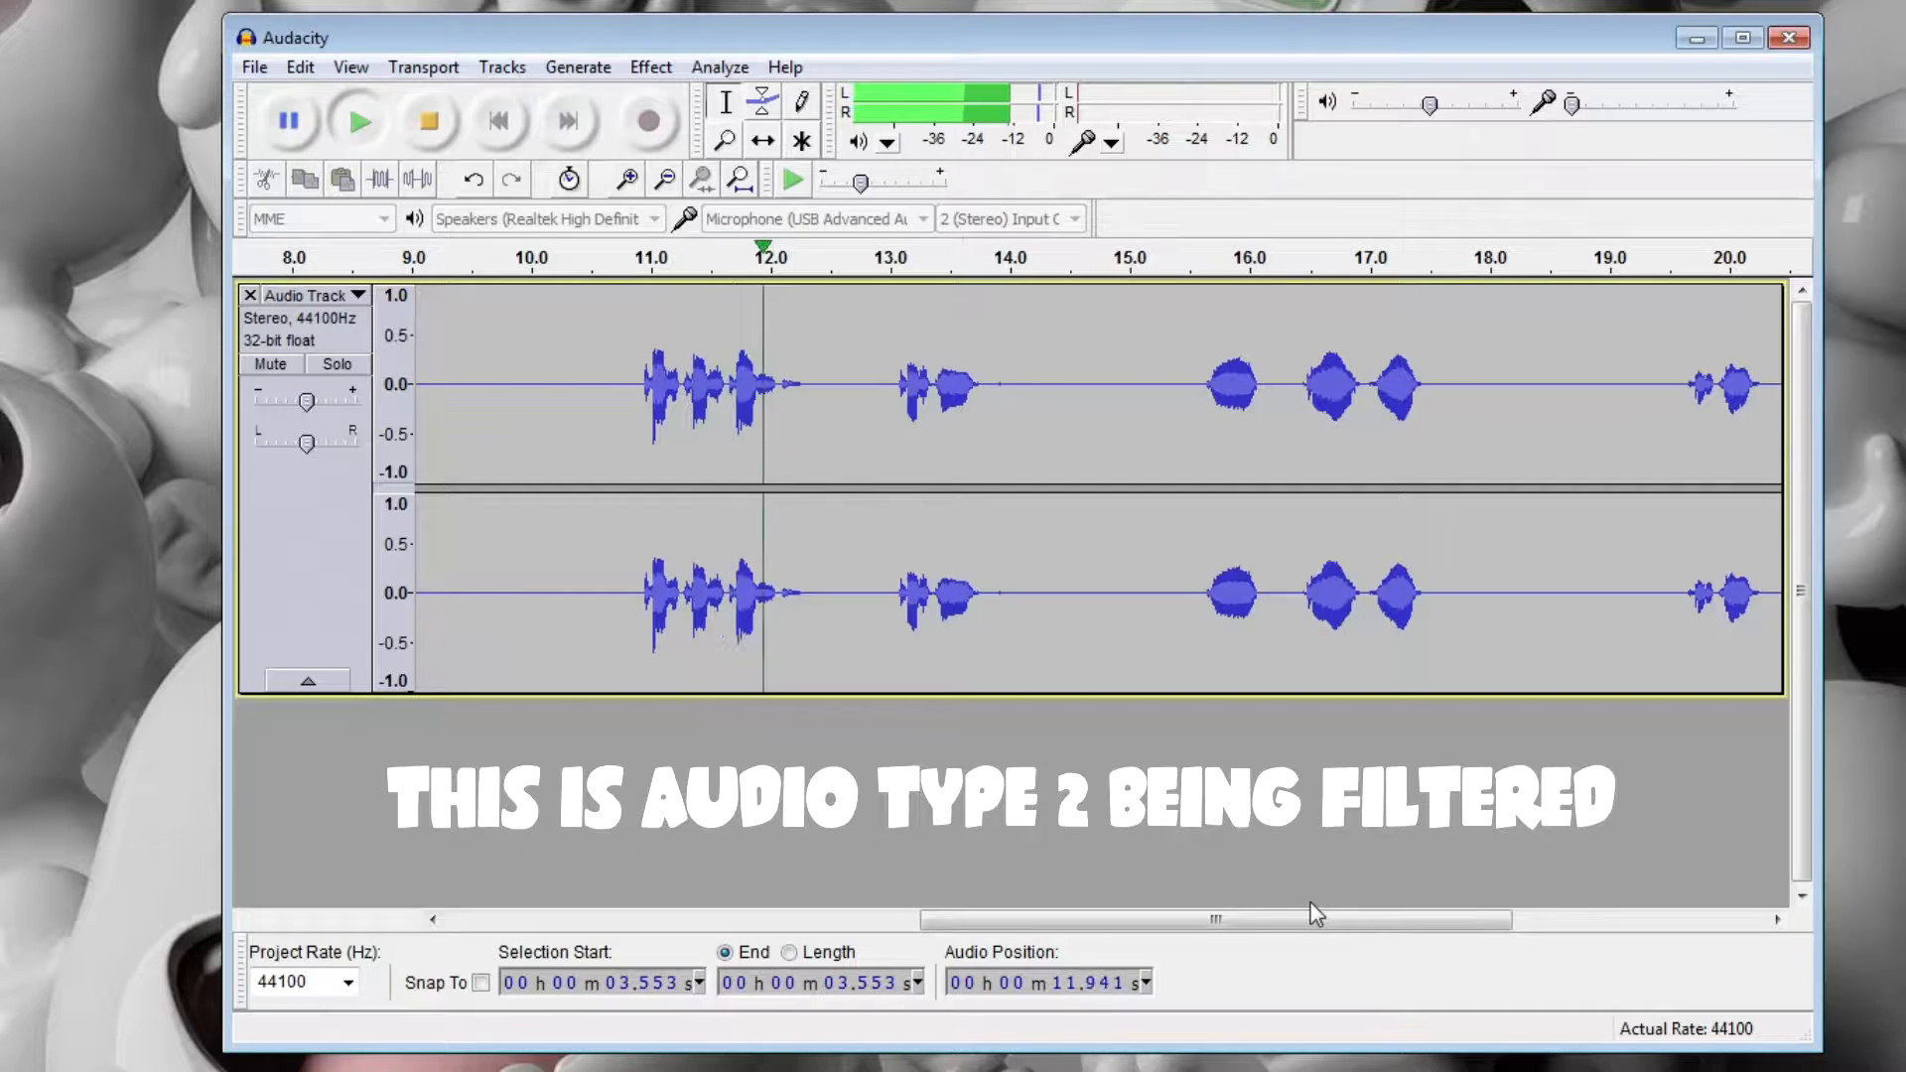
left_click_drag(1253, 918, 1474, 923)
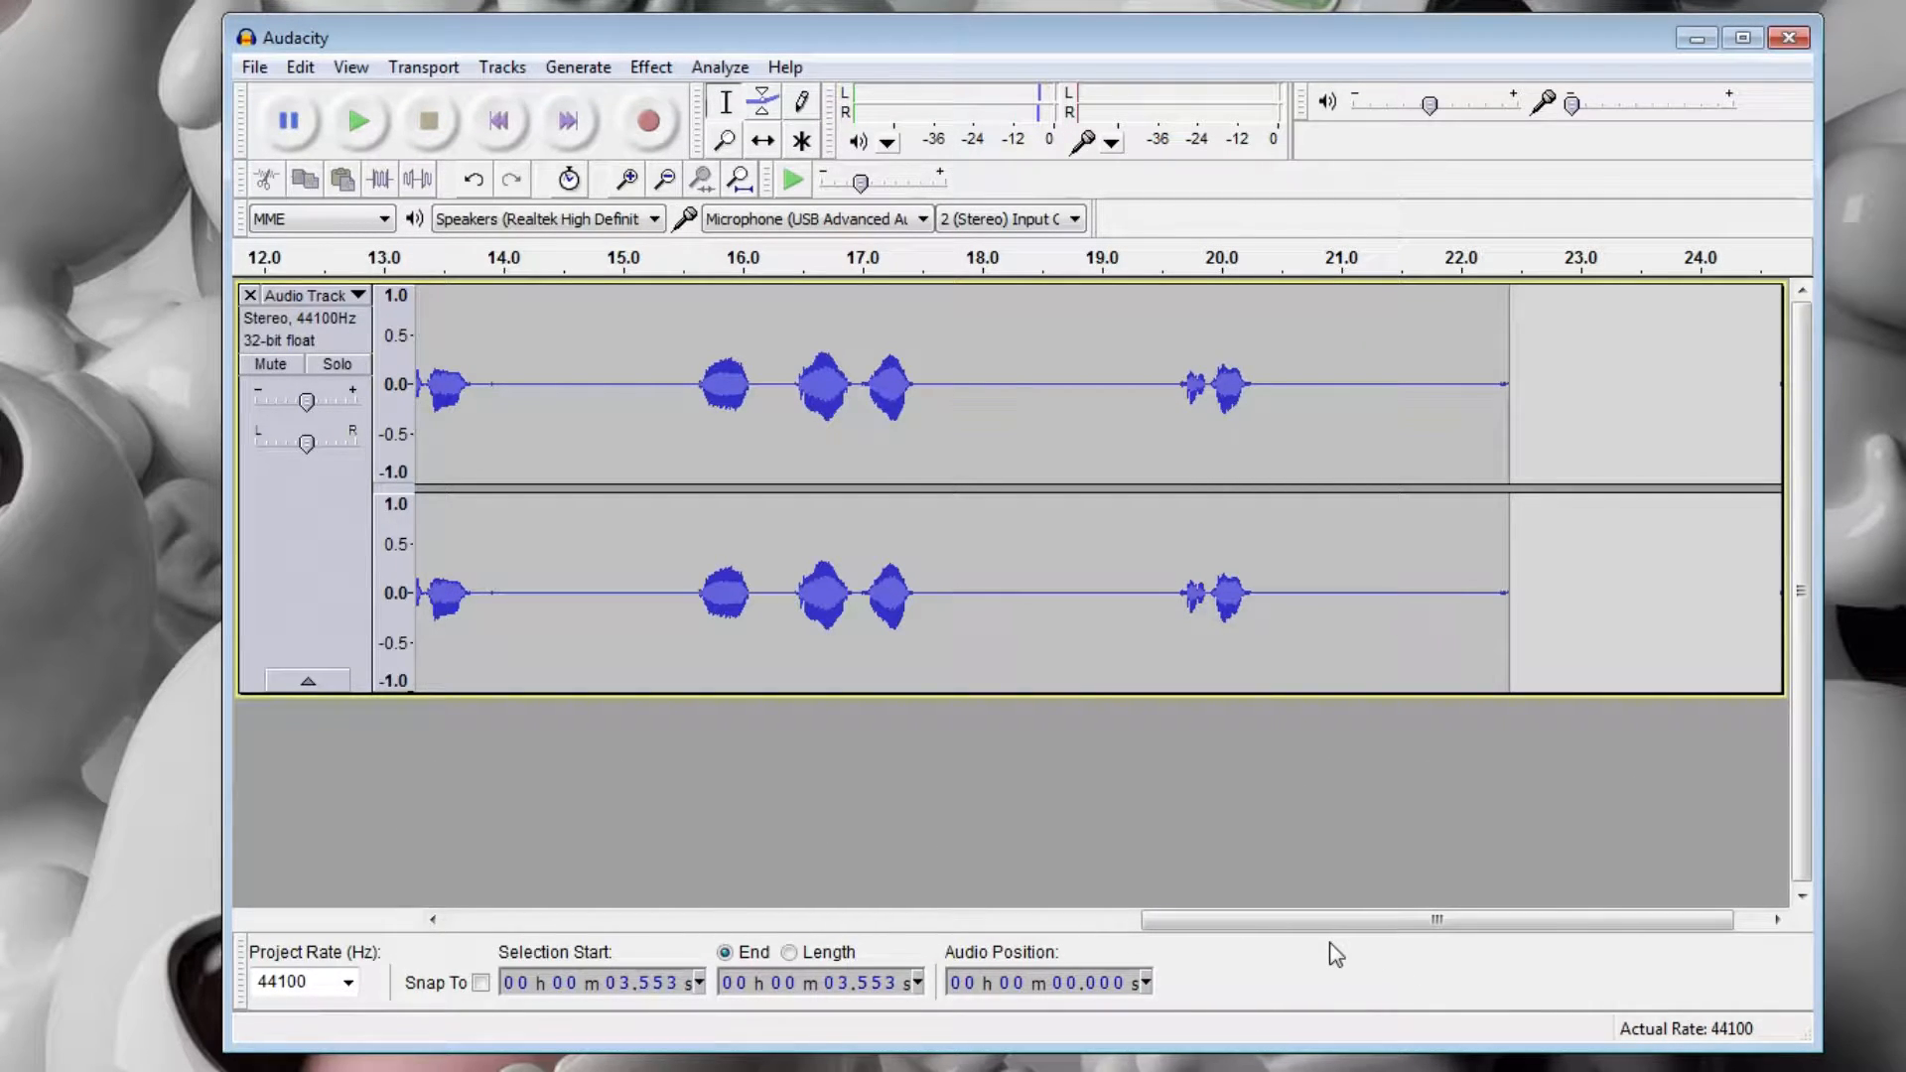
Delete the filtered audio track from the project.
left_click_drag(1314, 920, 542, 940)
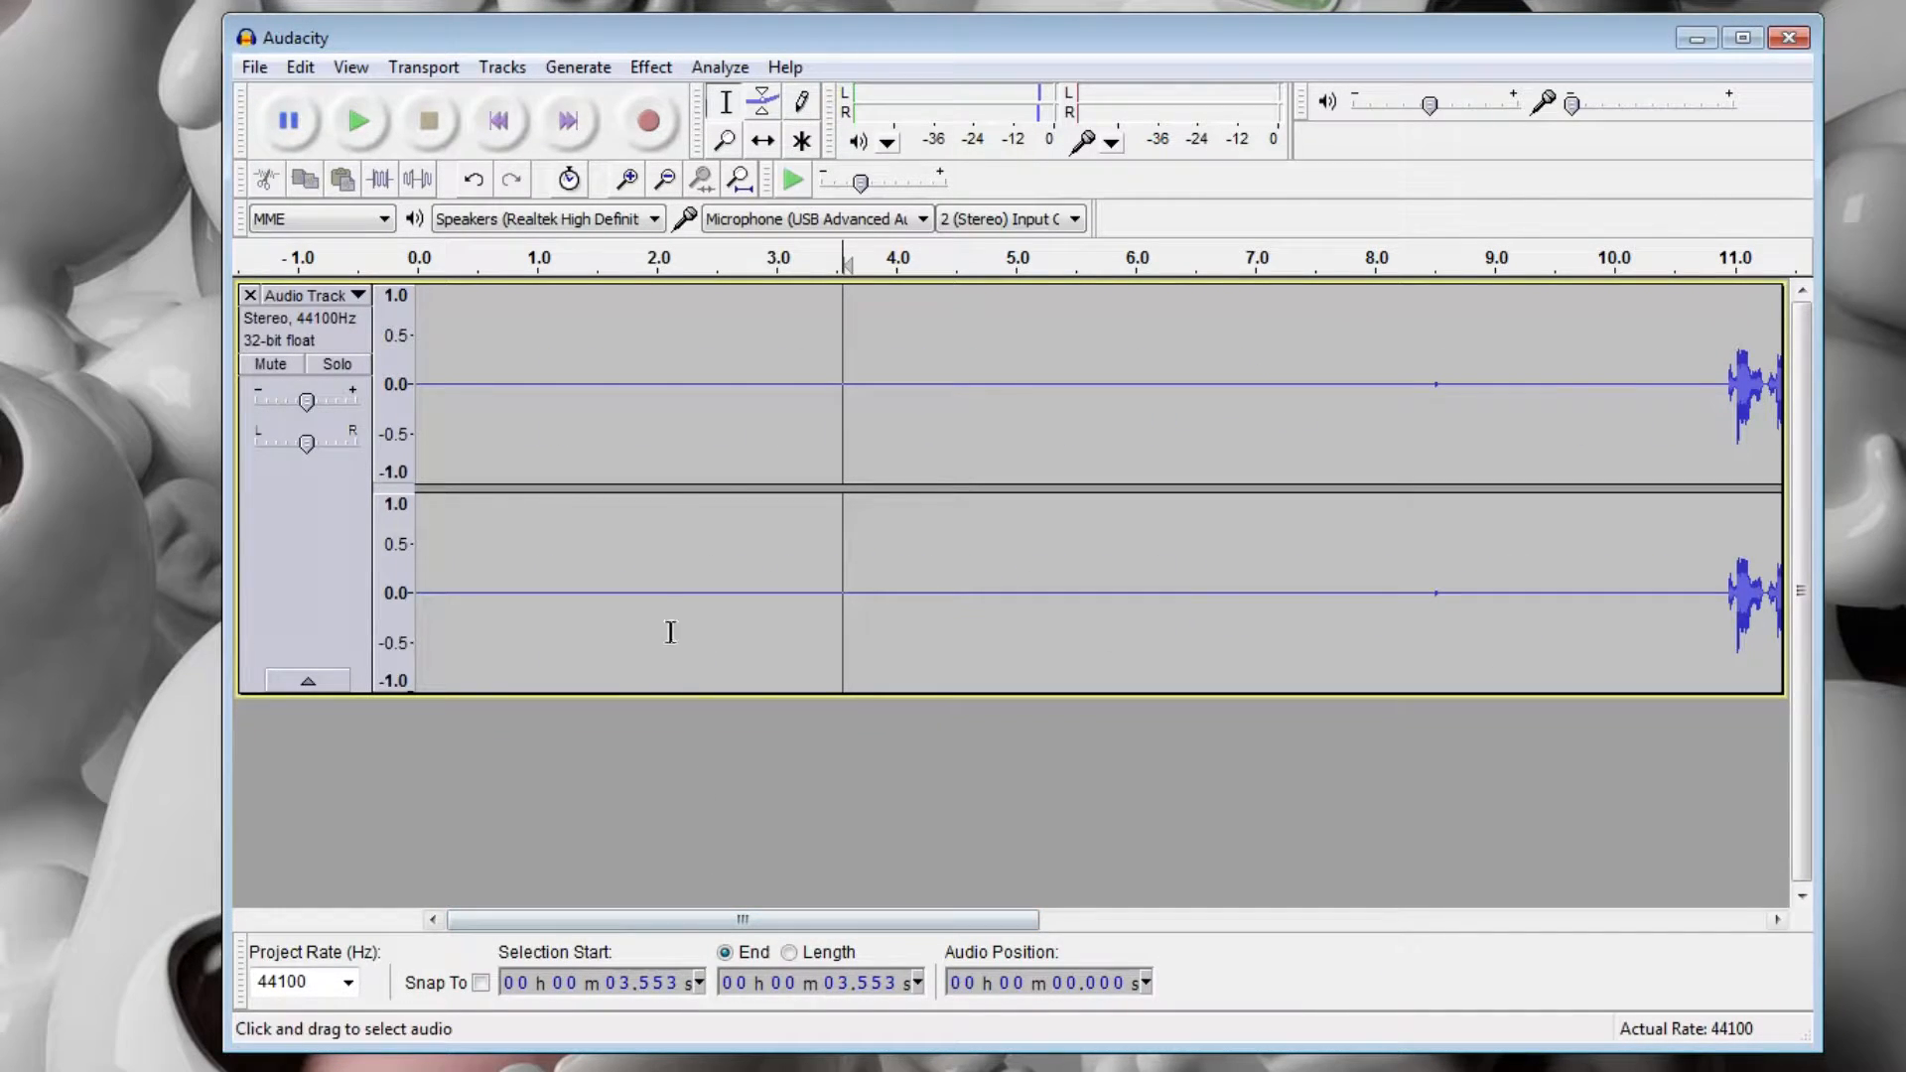
left_click(250, 295)
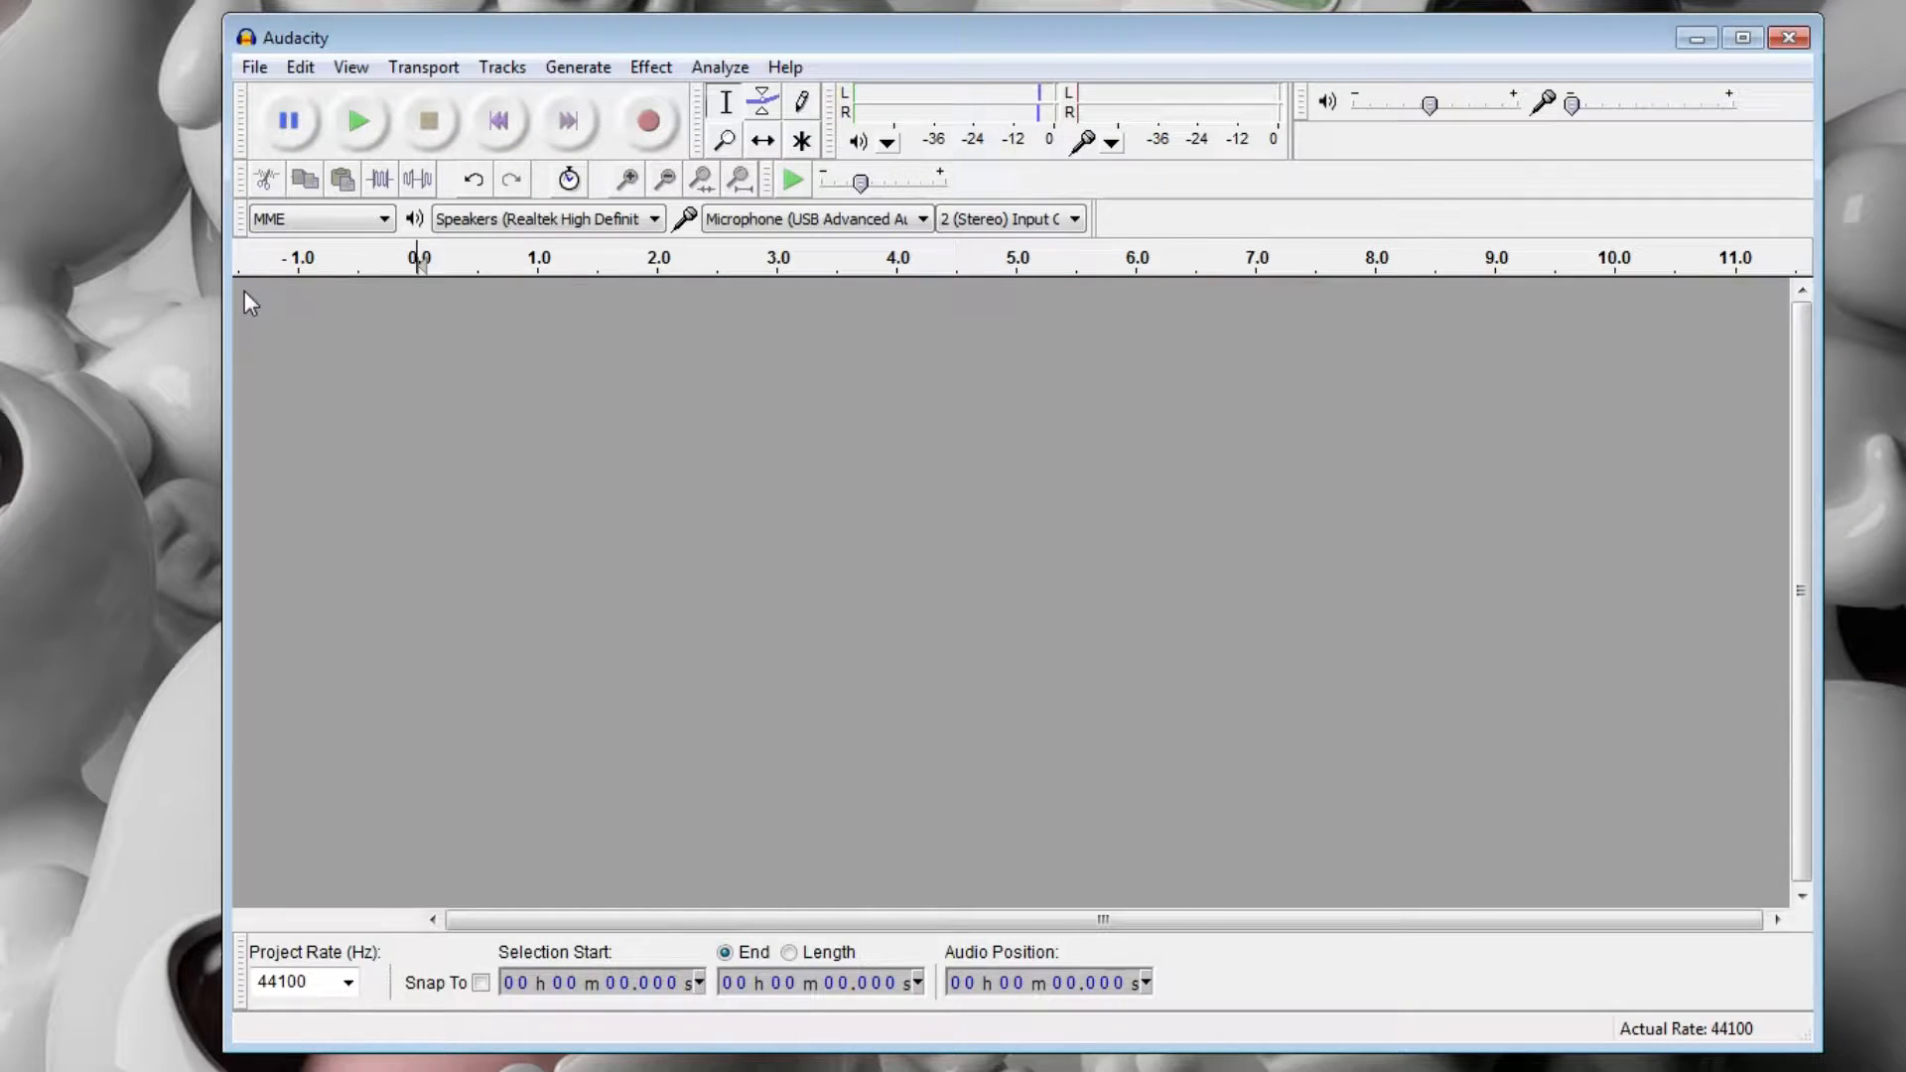
left_click(657, 71)
left_click(661, 76)
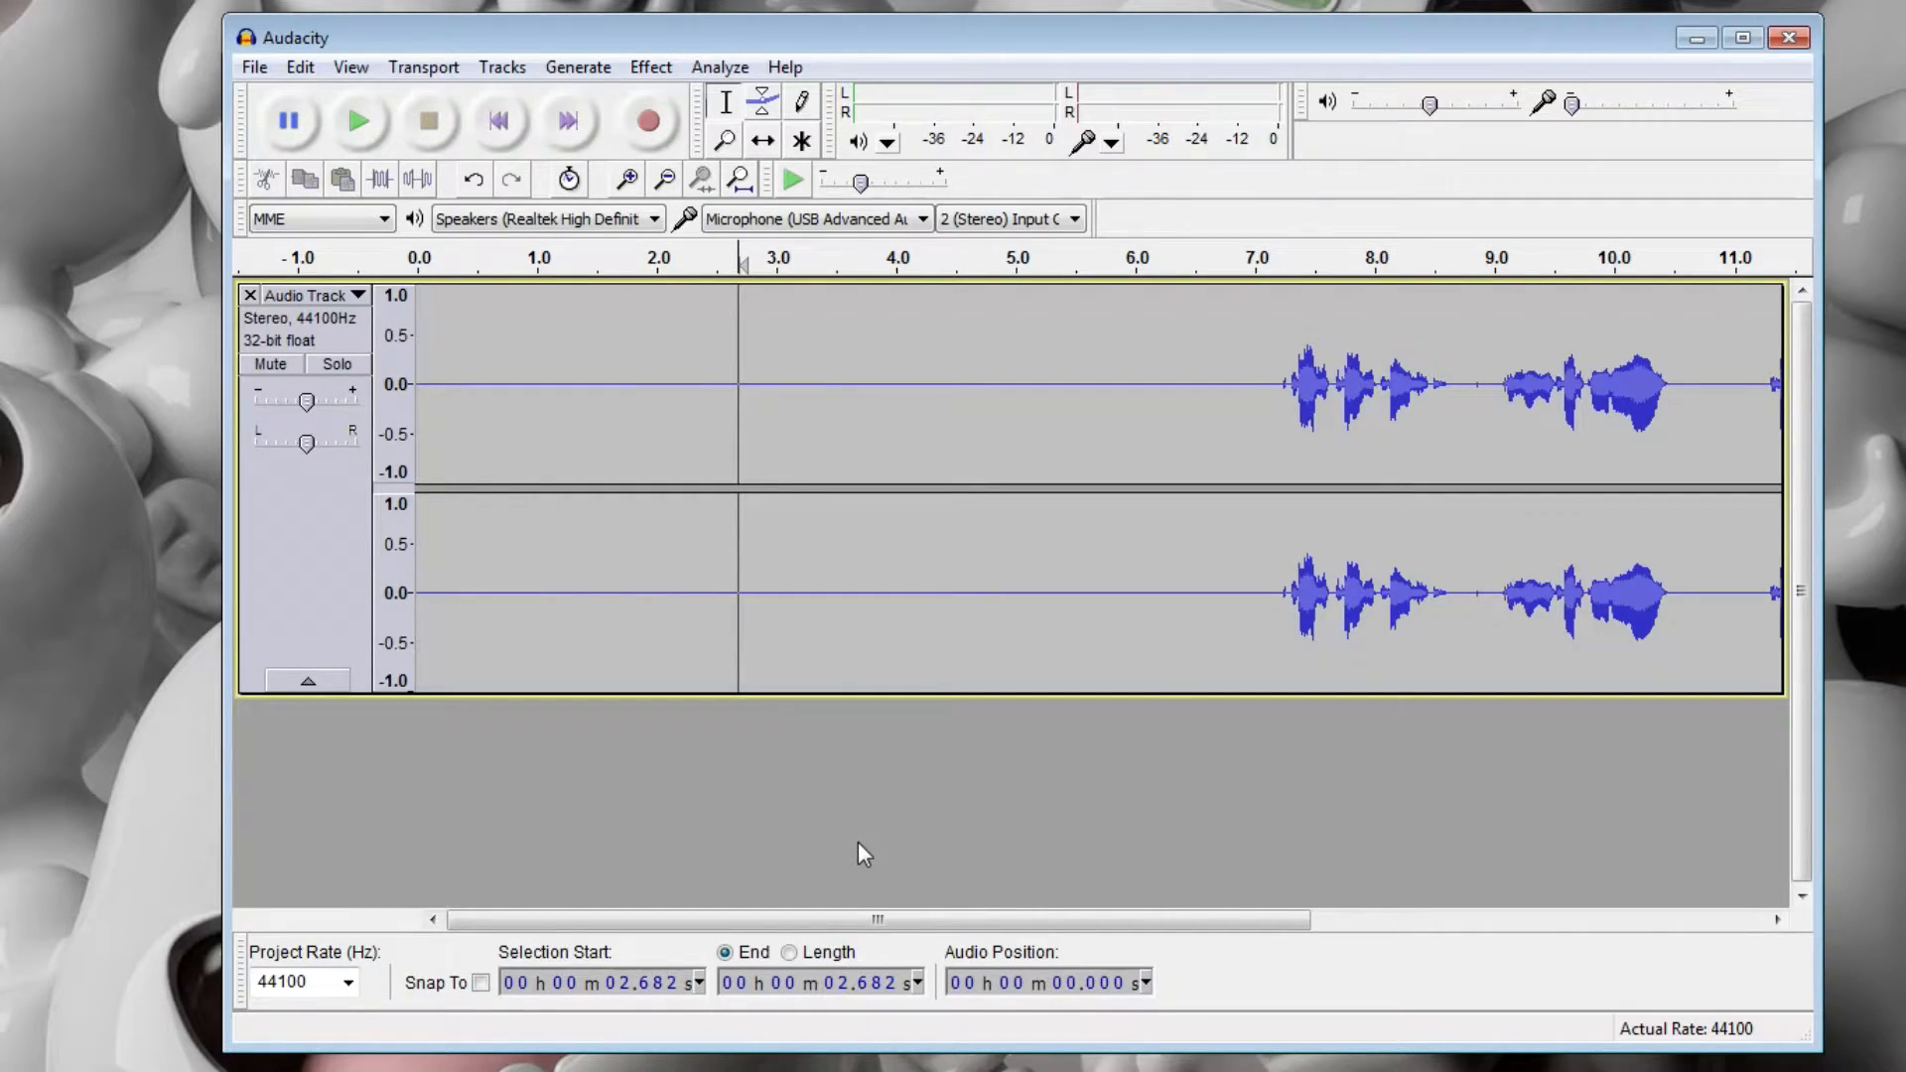
Play a short part of the new cleaned clip from the start of the speech at about 7.2 seconds.
left_click_drag(786, 920, 892, 924)
left_click(1114, 377)
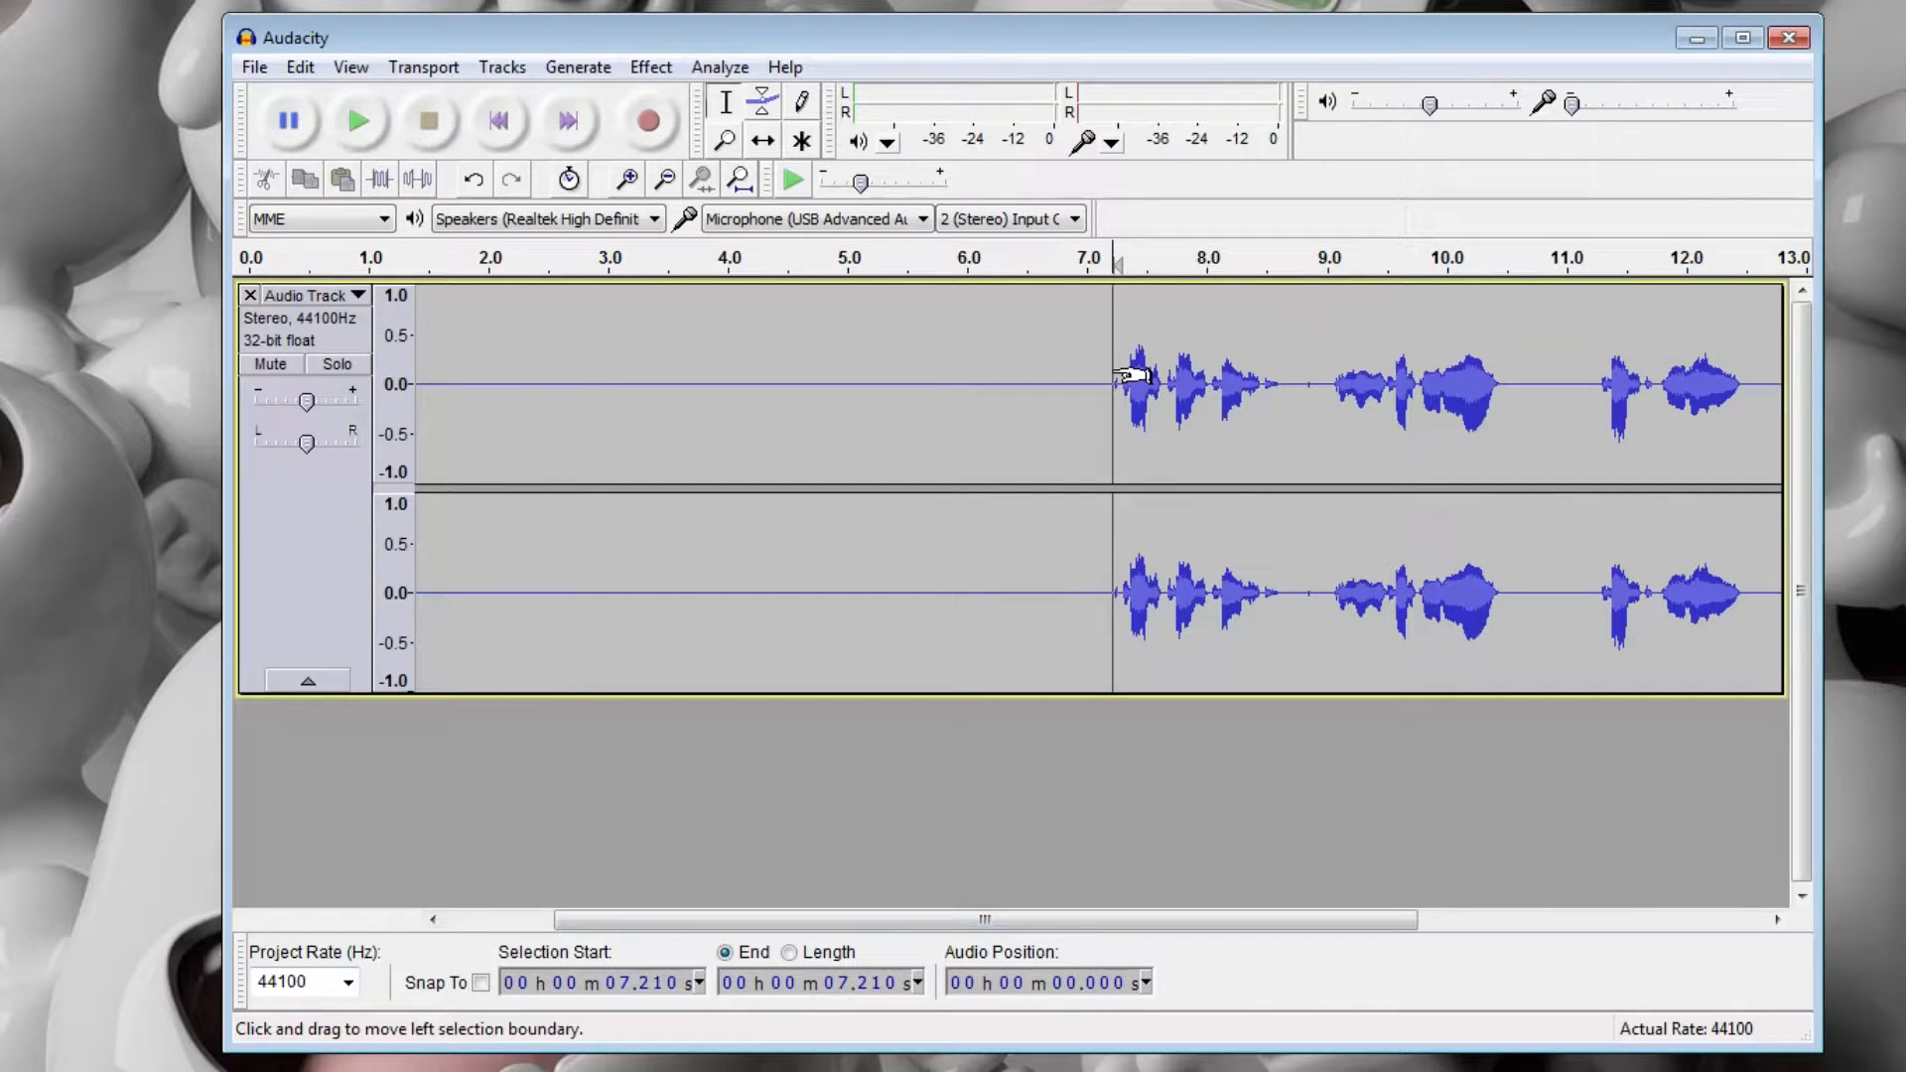
key("space")
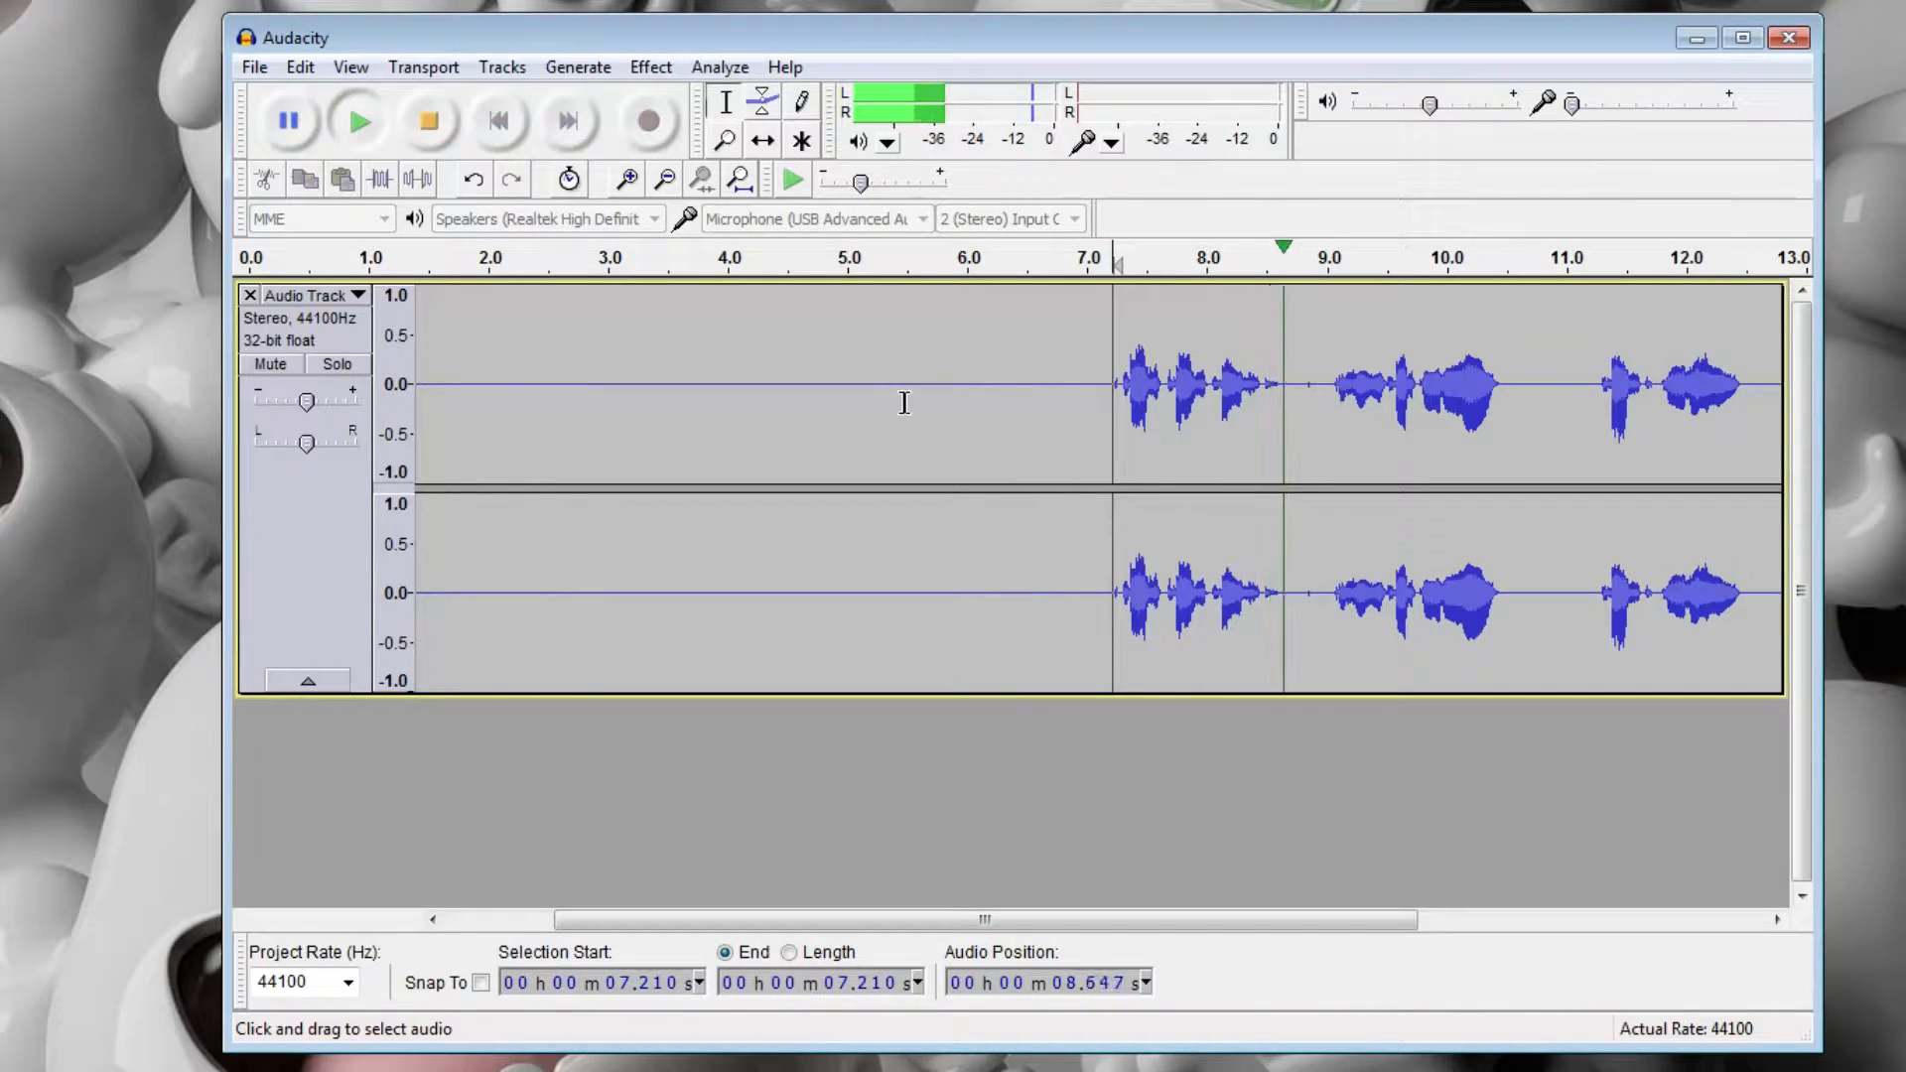
key("space")
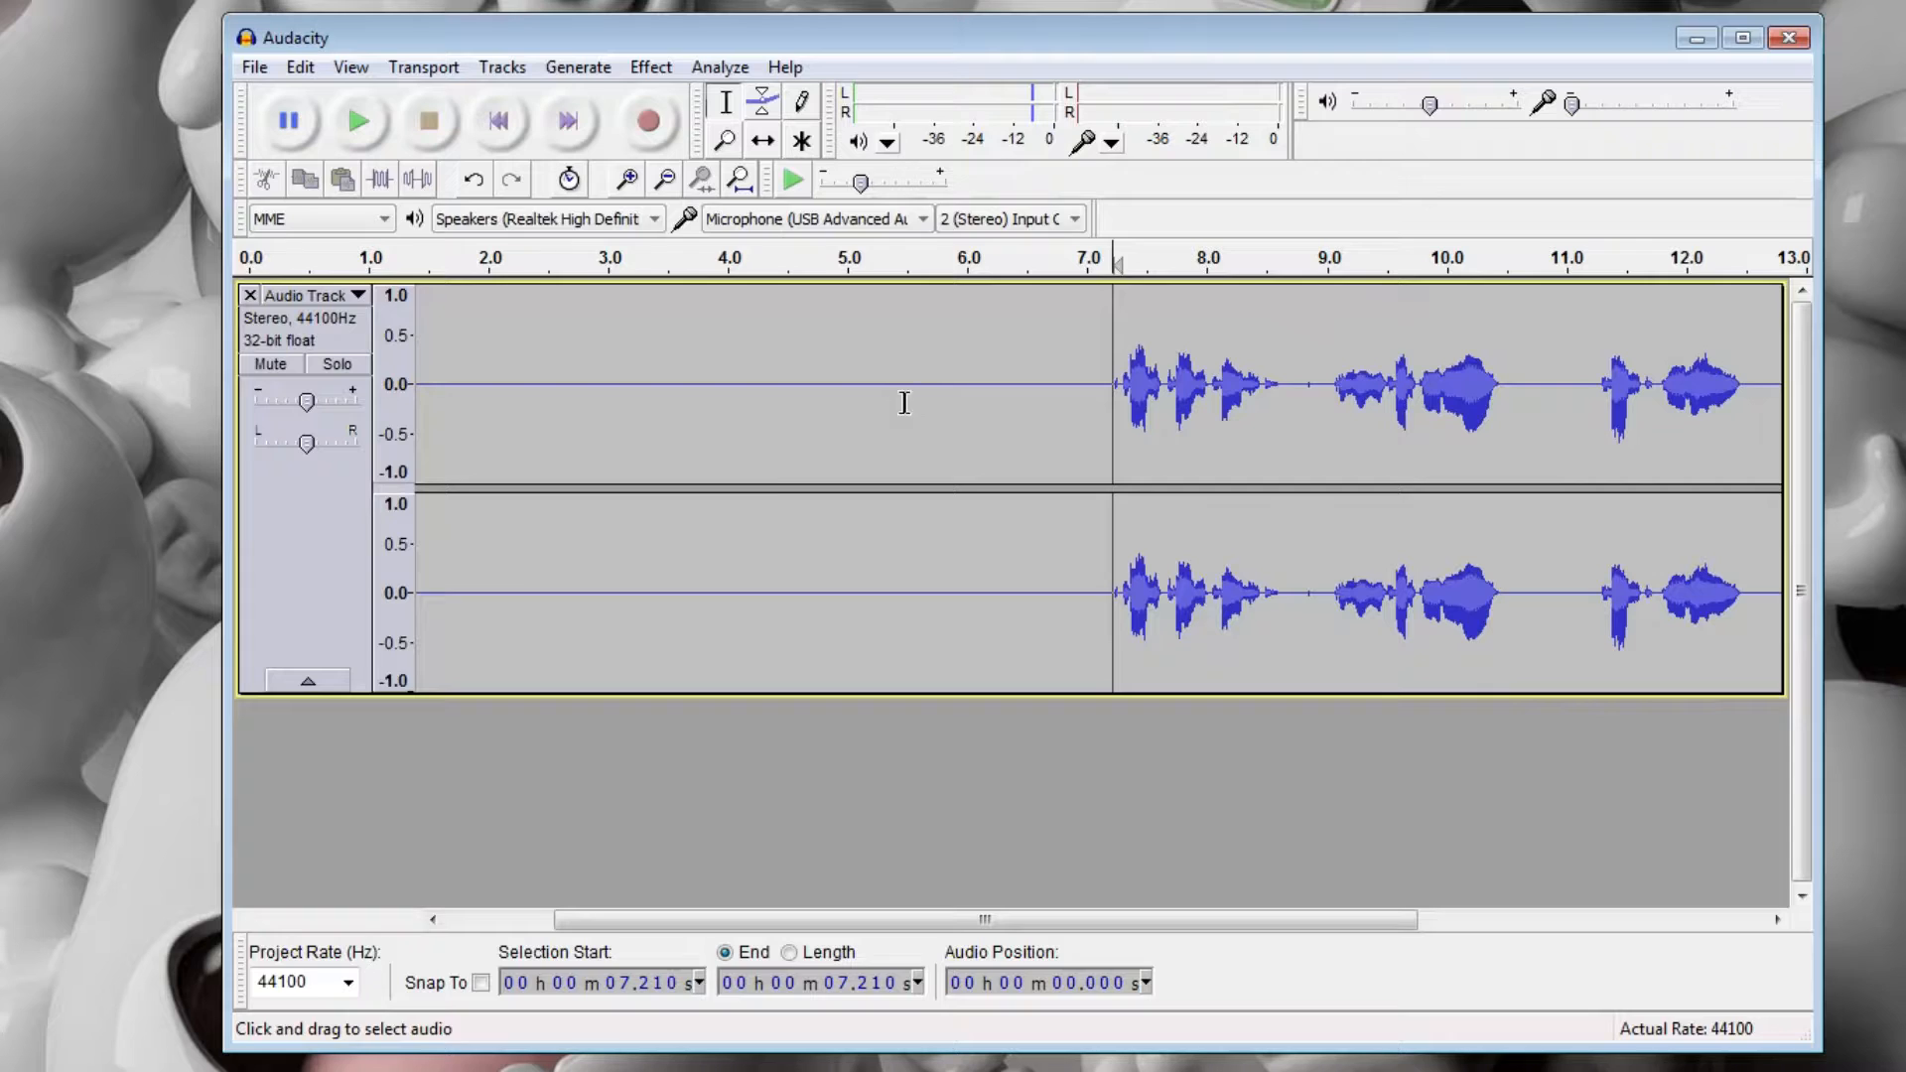
Select the entire clip and export it to the Desktop as "test" in WAV (Microsoft) signed 16 bit PCM format, with the metadata left empty.
left_click_drag(833, 919, 726, 919)
left_click(576, 401)
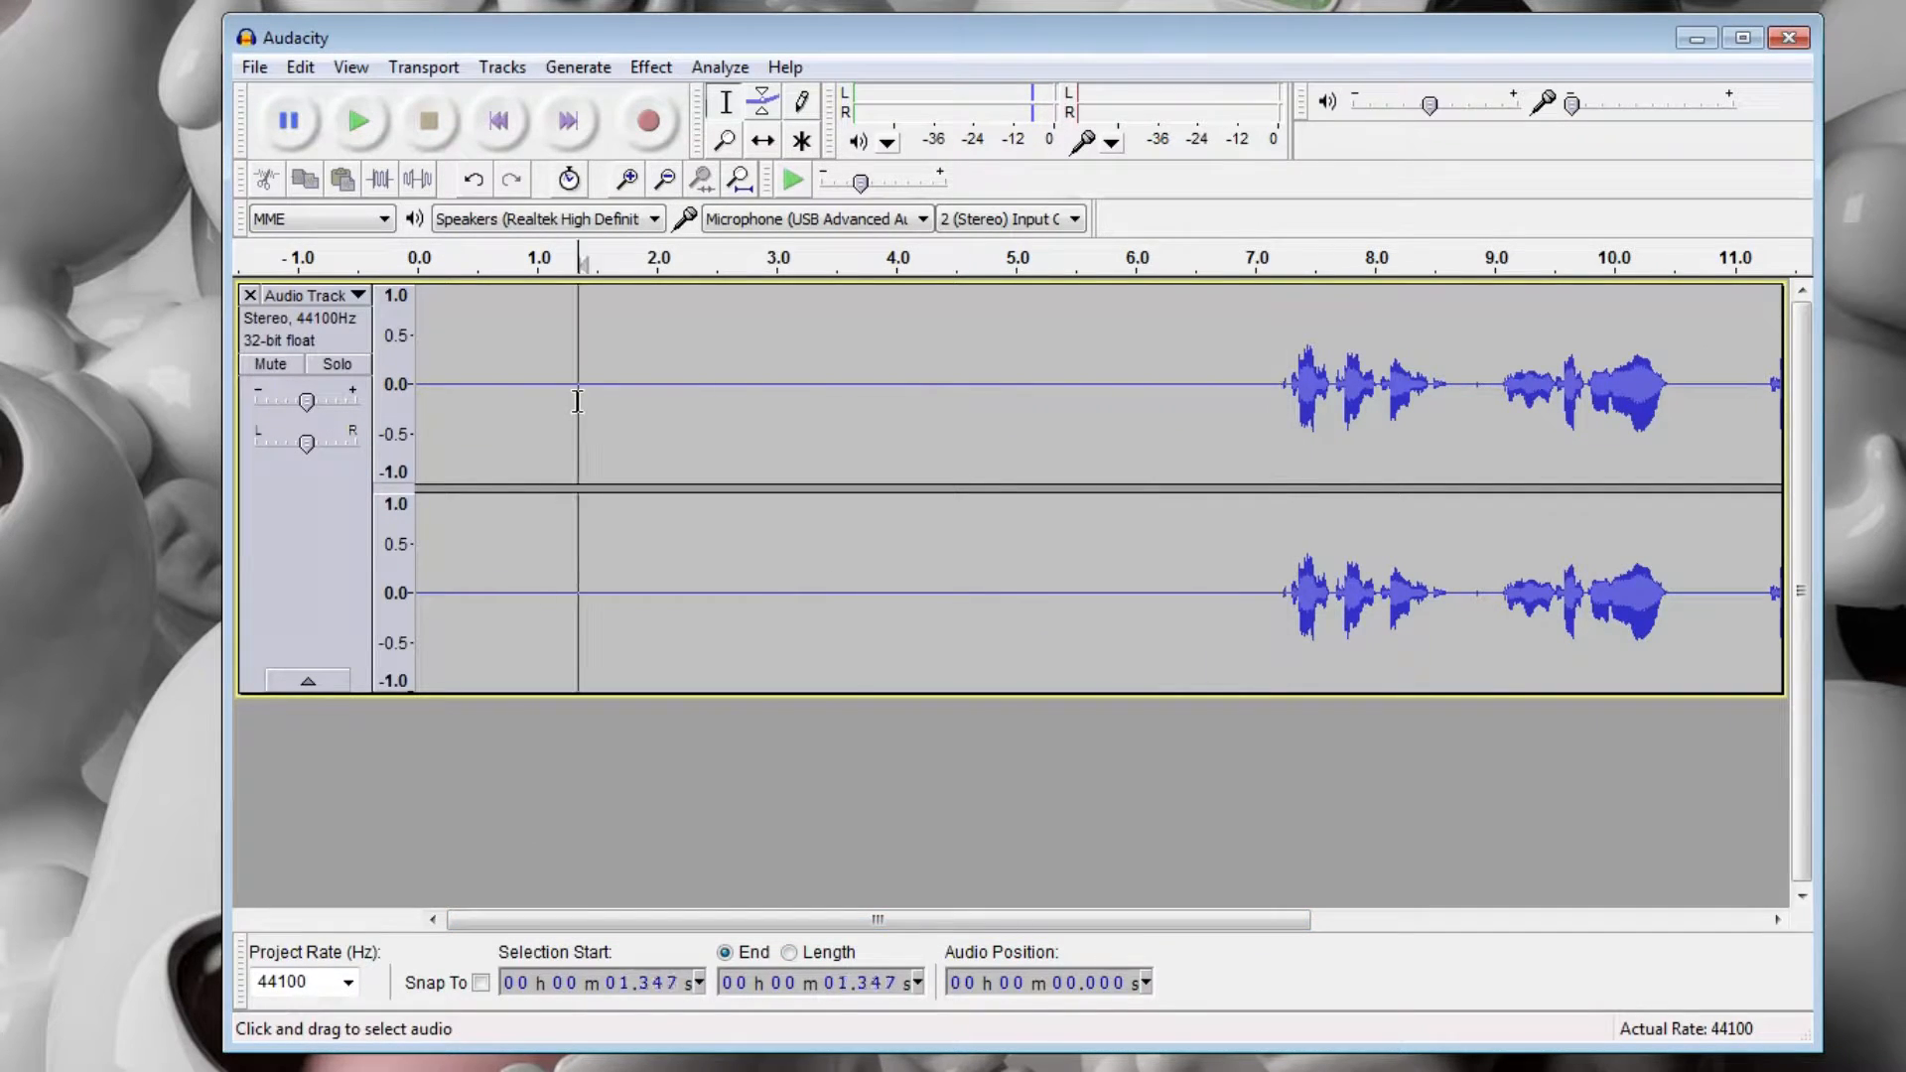
key("ctrl+a")
left_click_drag(818, 920, 863, 860)
left_click(255, 66)
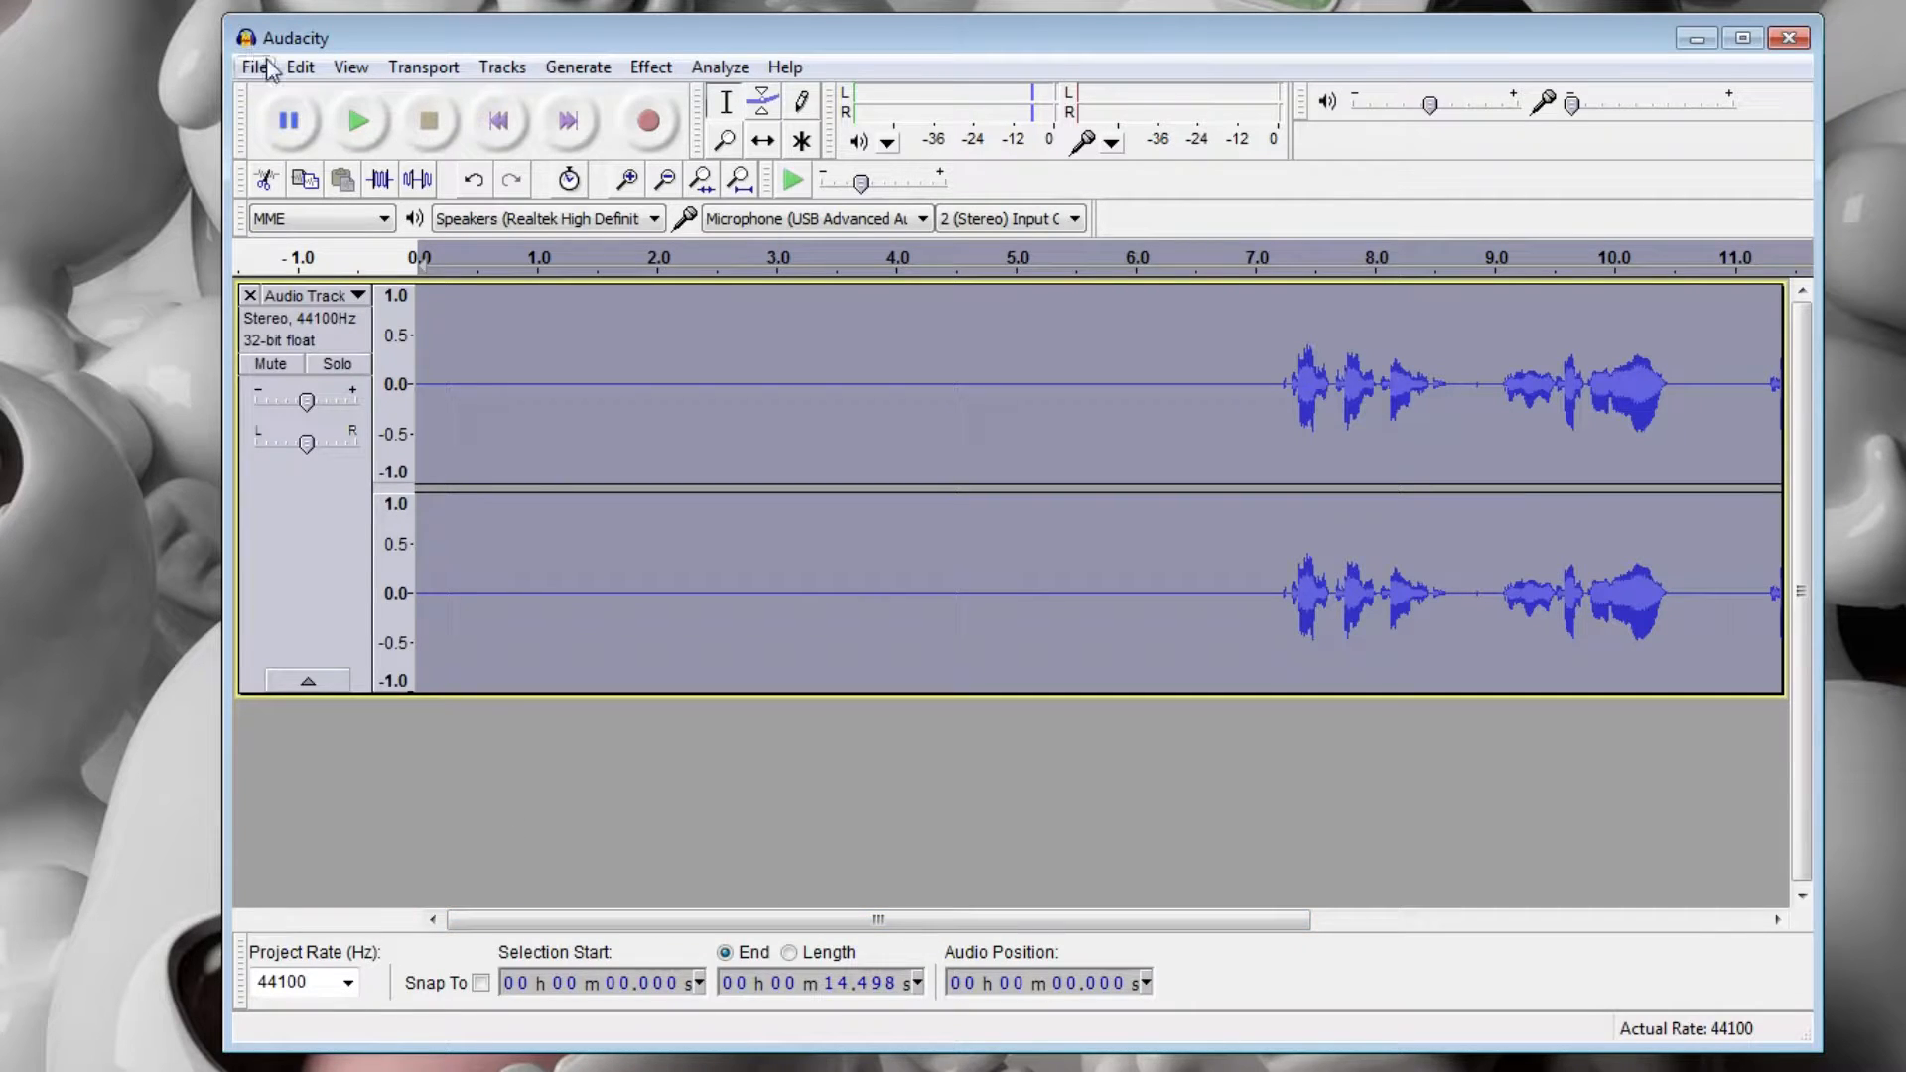
left_click(359, 450)
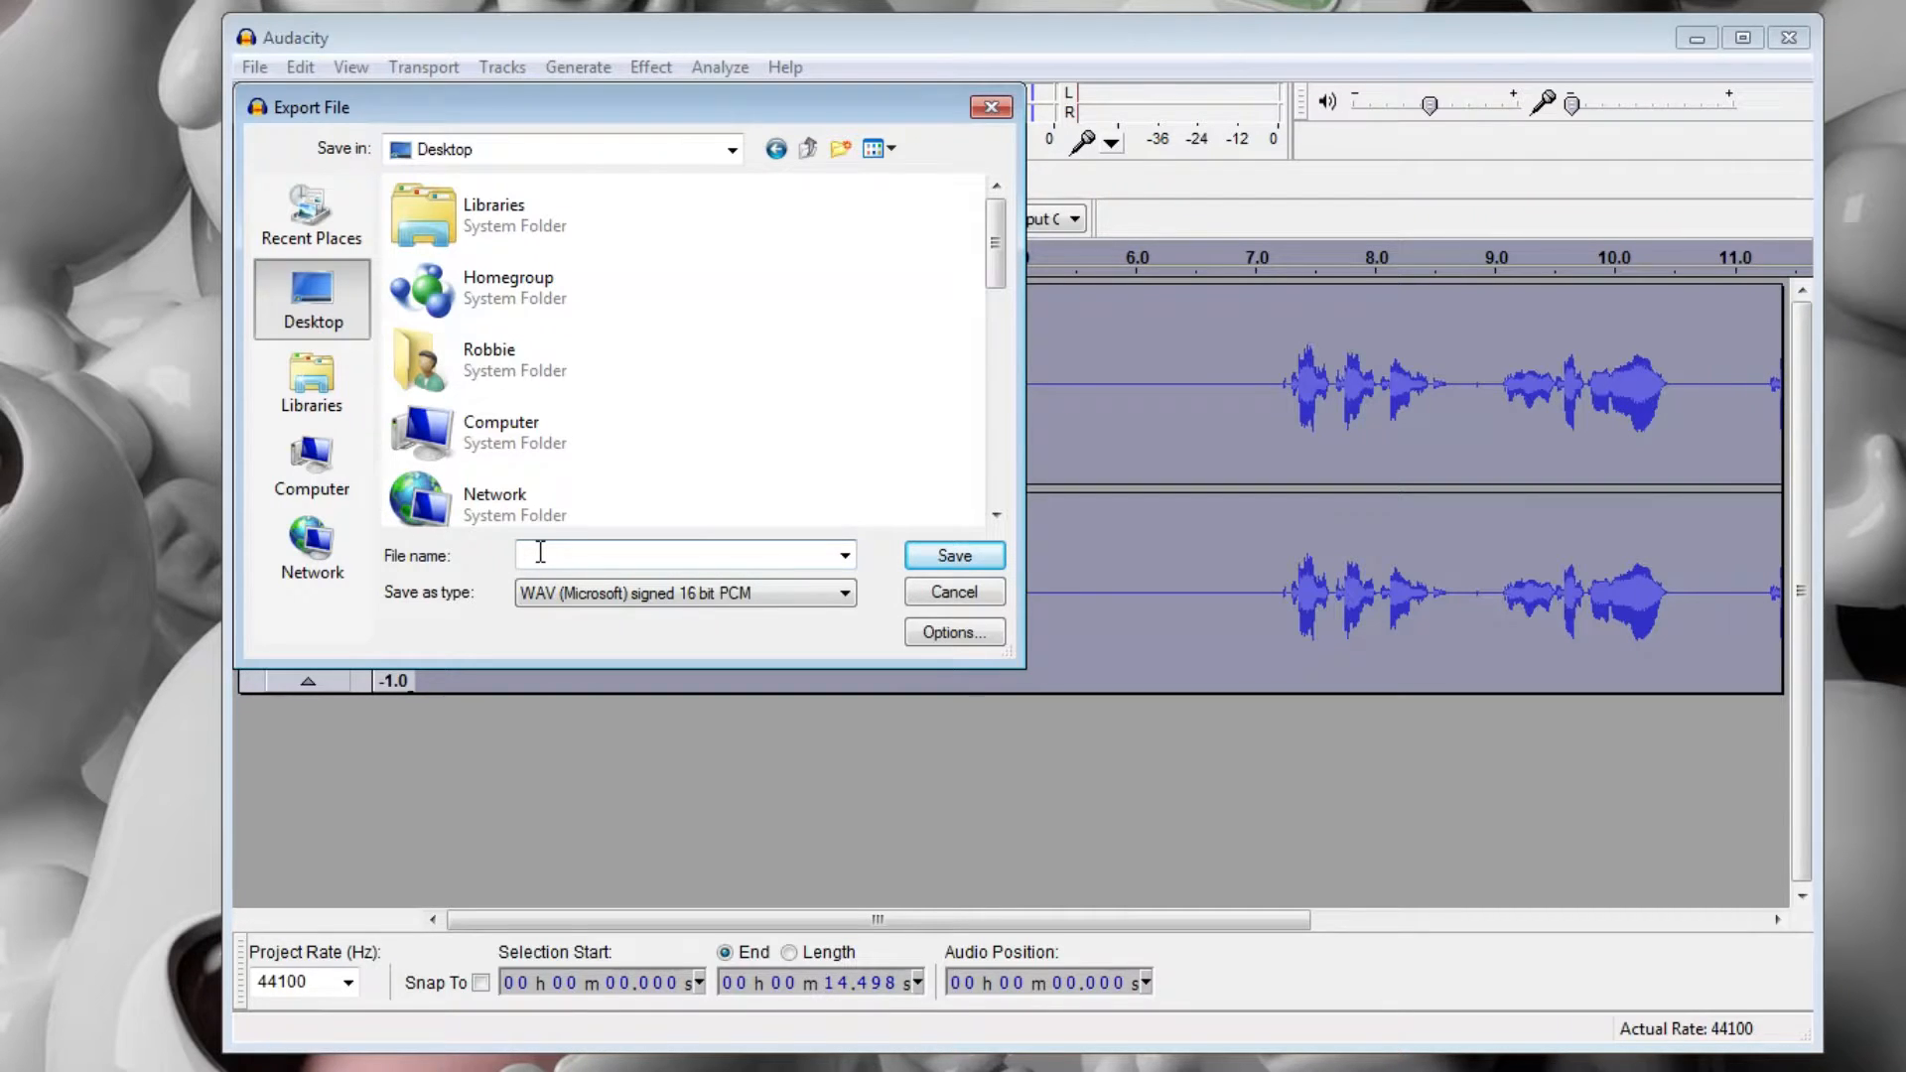
left_click(548, 598)
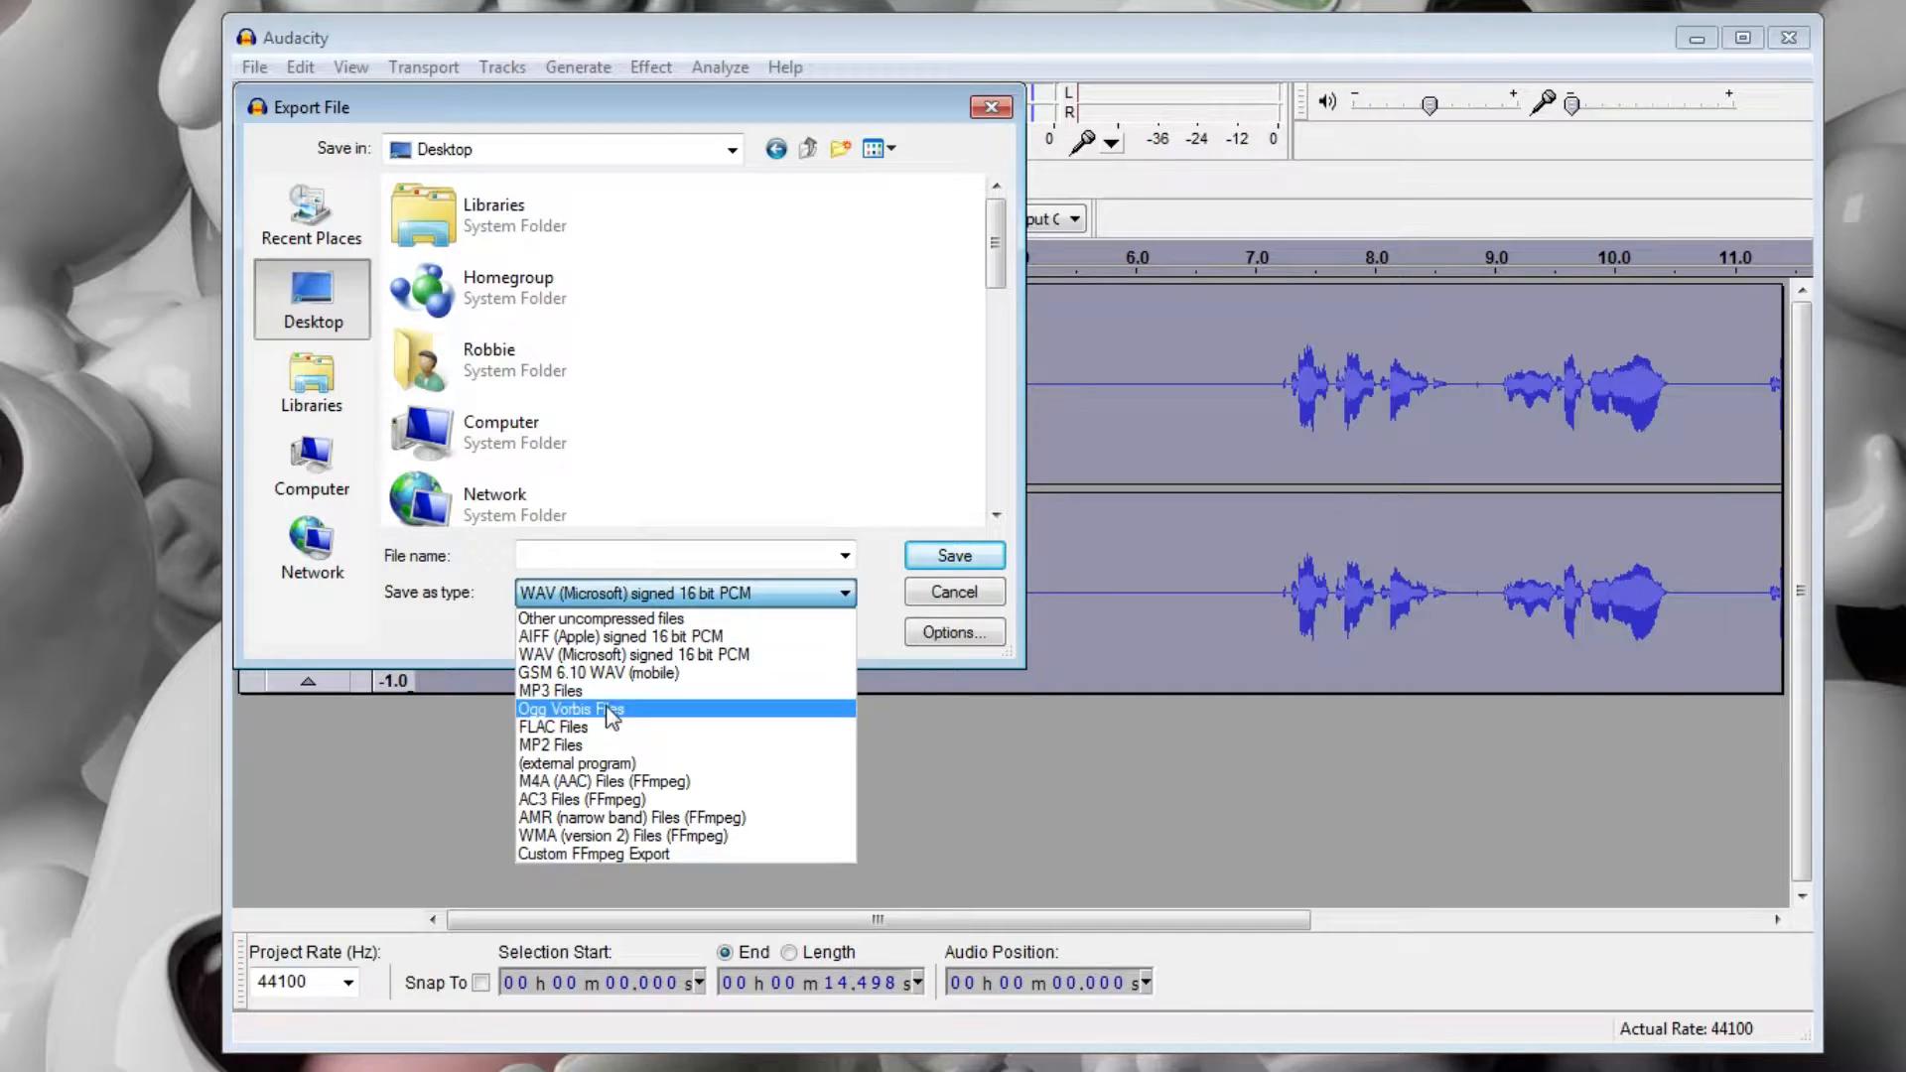
left_click(606, 590)
left_click(635, 546)
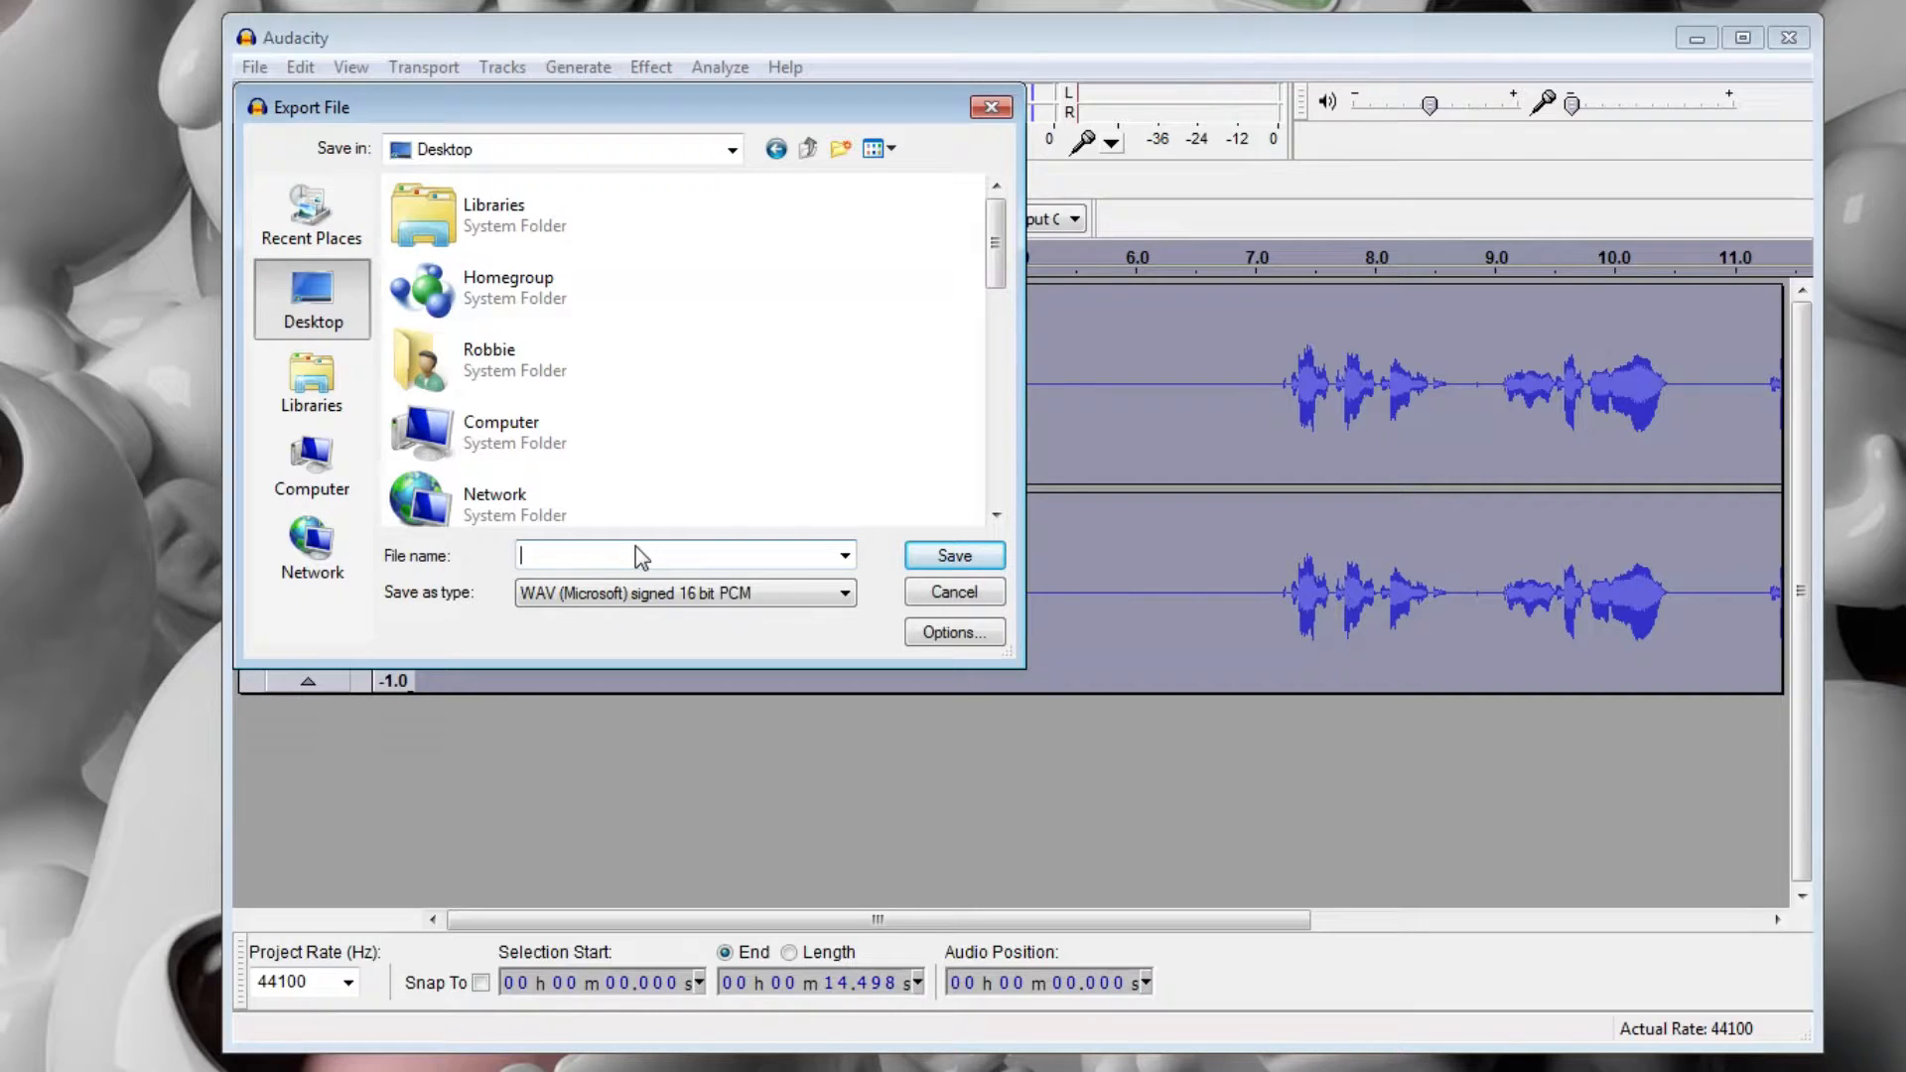
type("test")
key("Return")
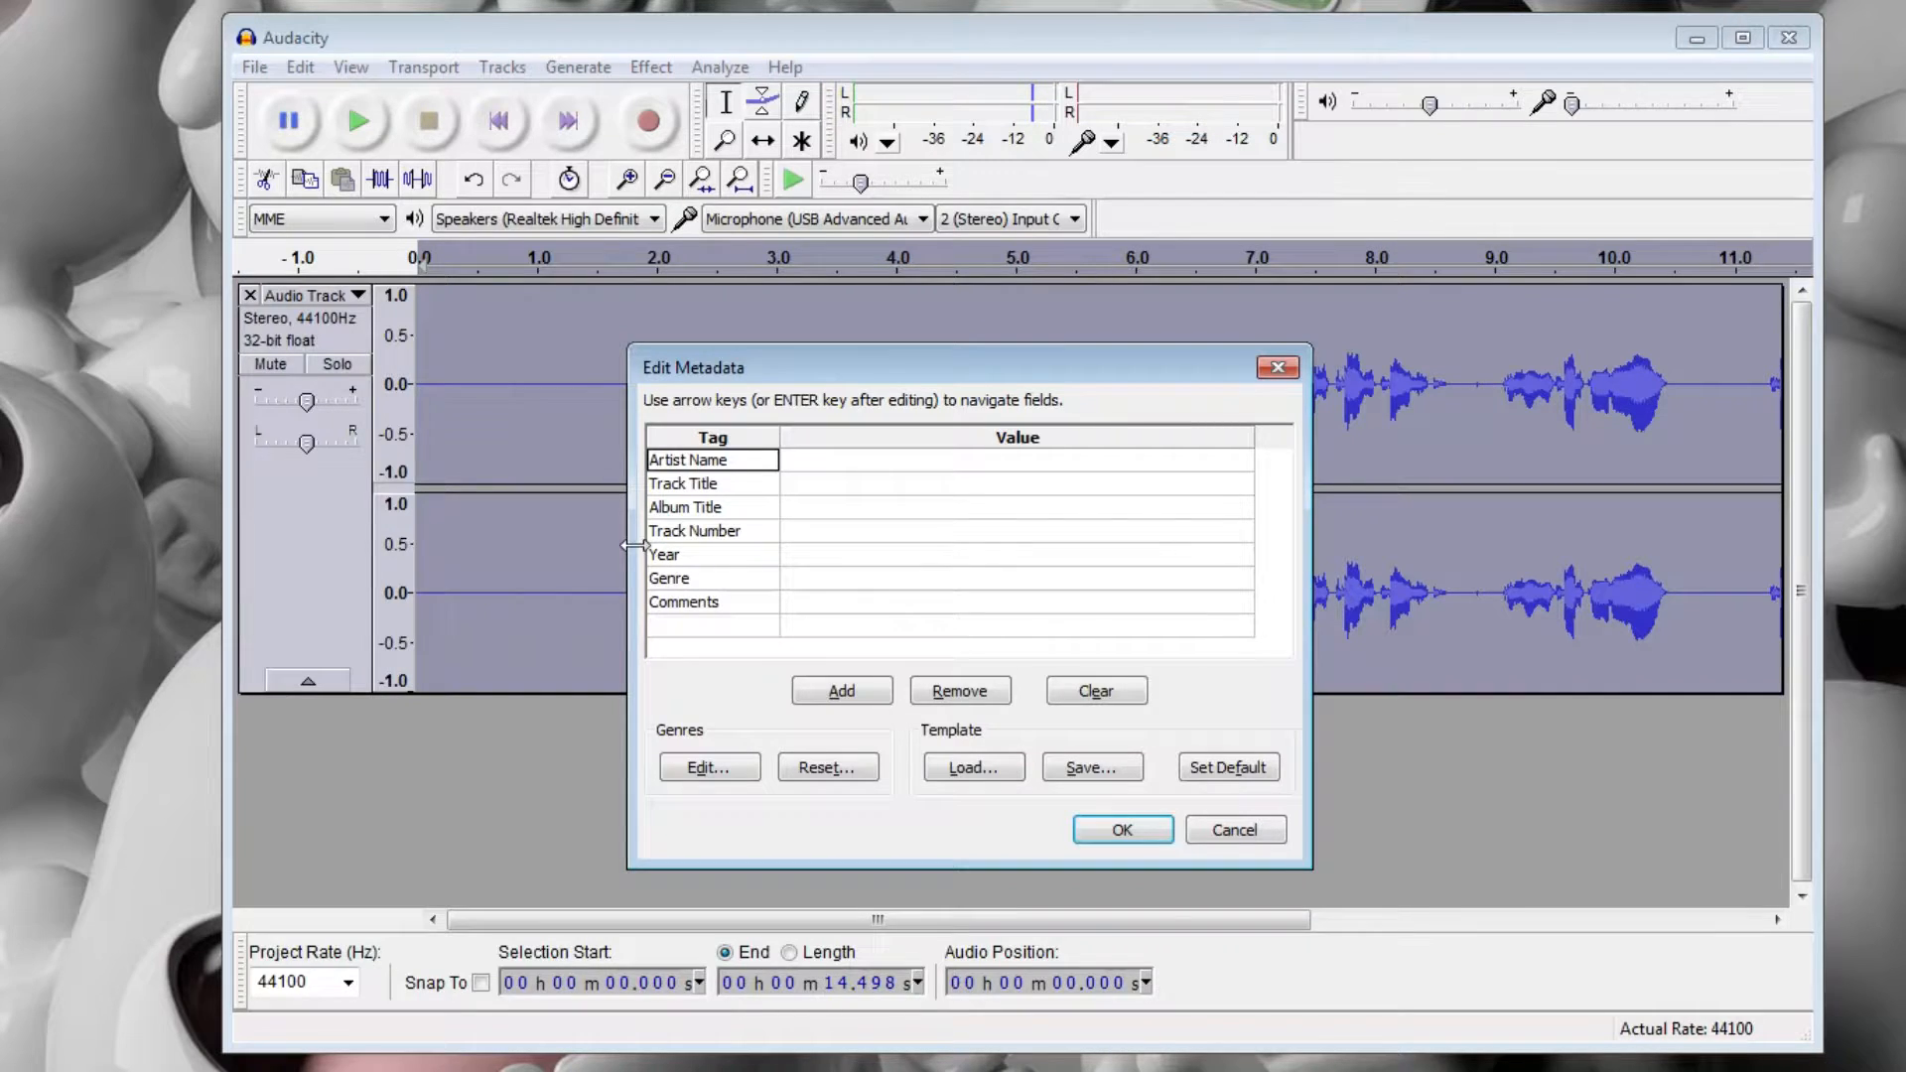
left_click(1138, 854)
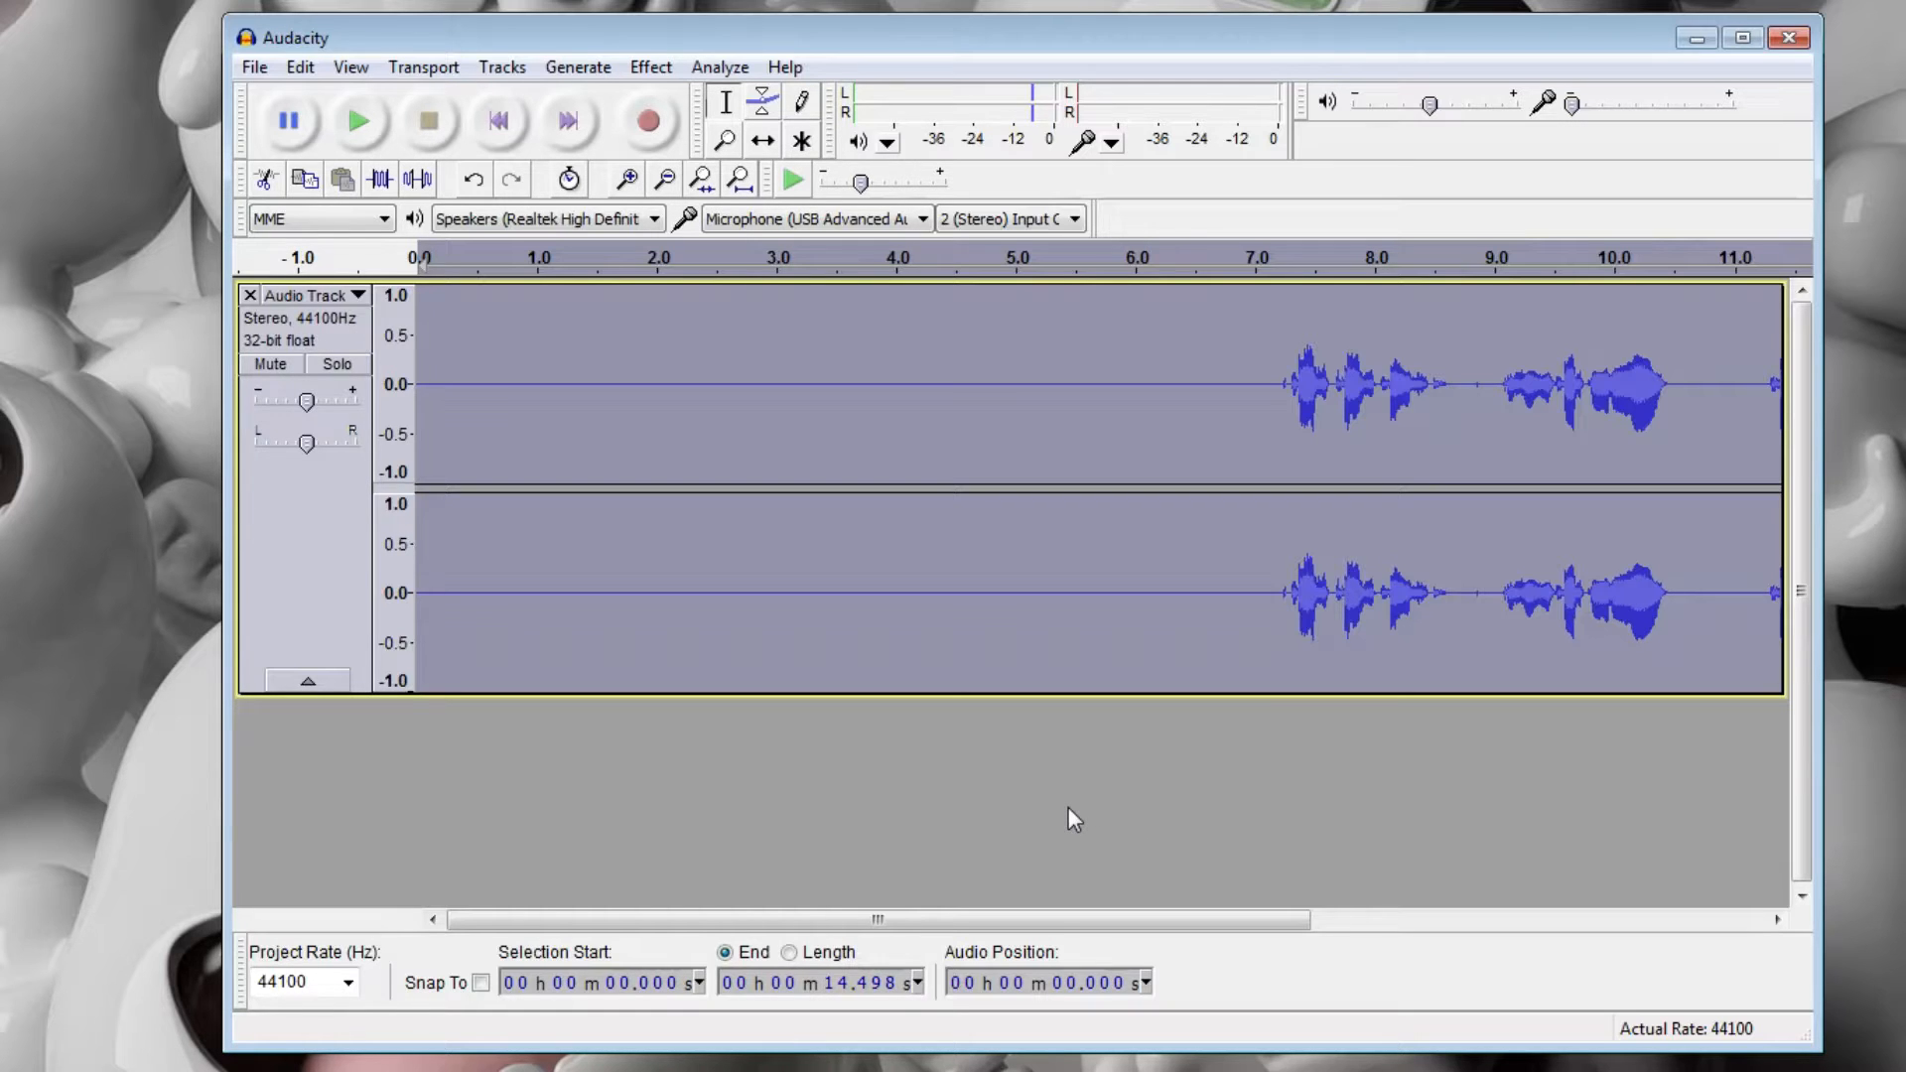
Minimize the audio editor, play the exported test.wav from the desktop in the media player, and close the player.
left_click(1696, 43)
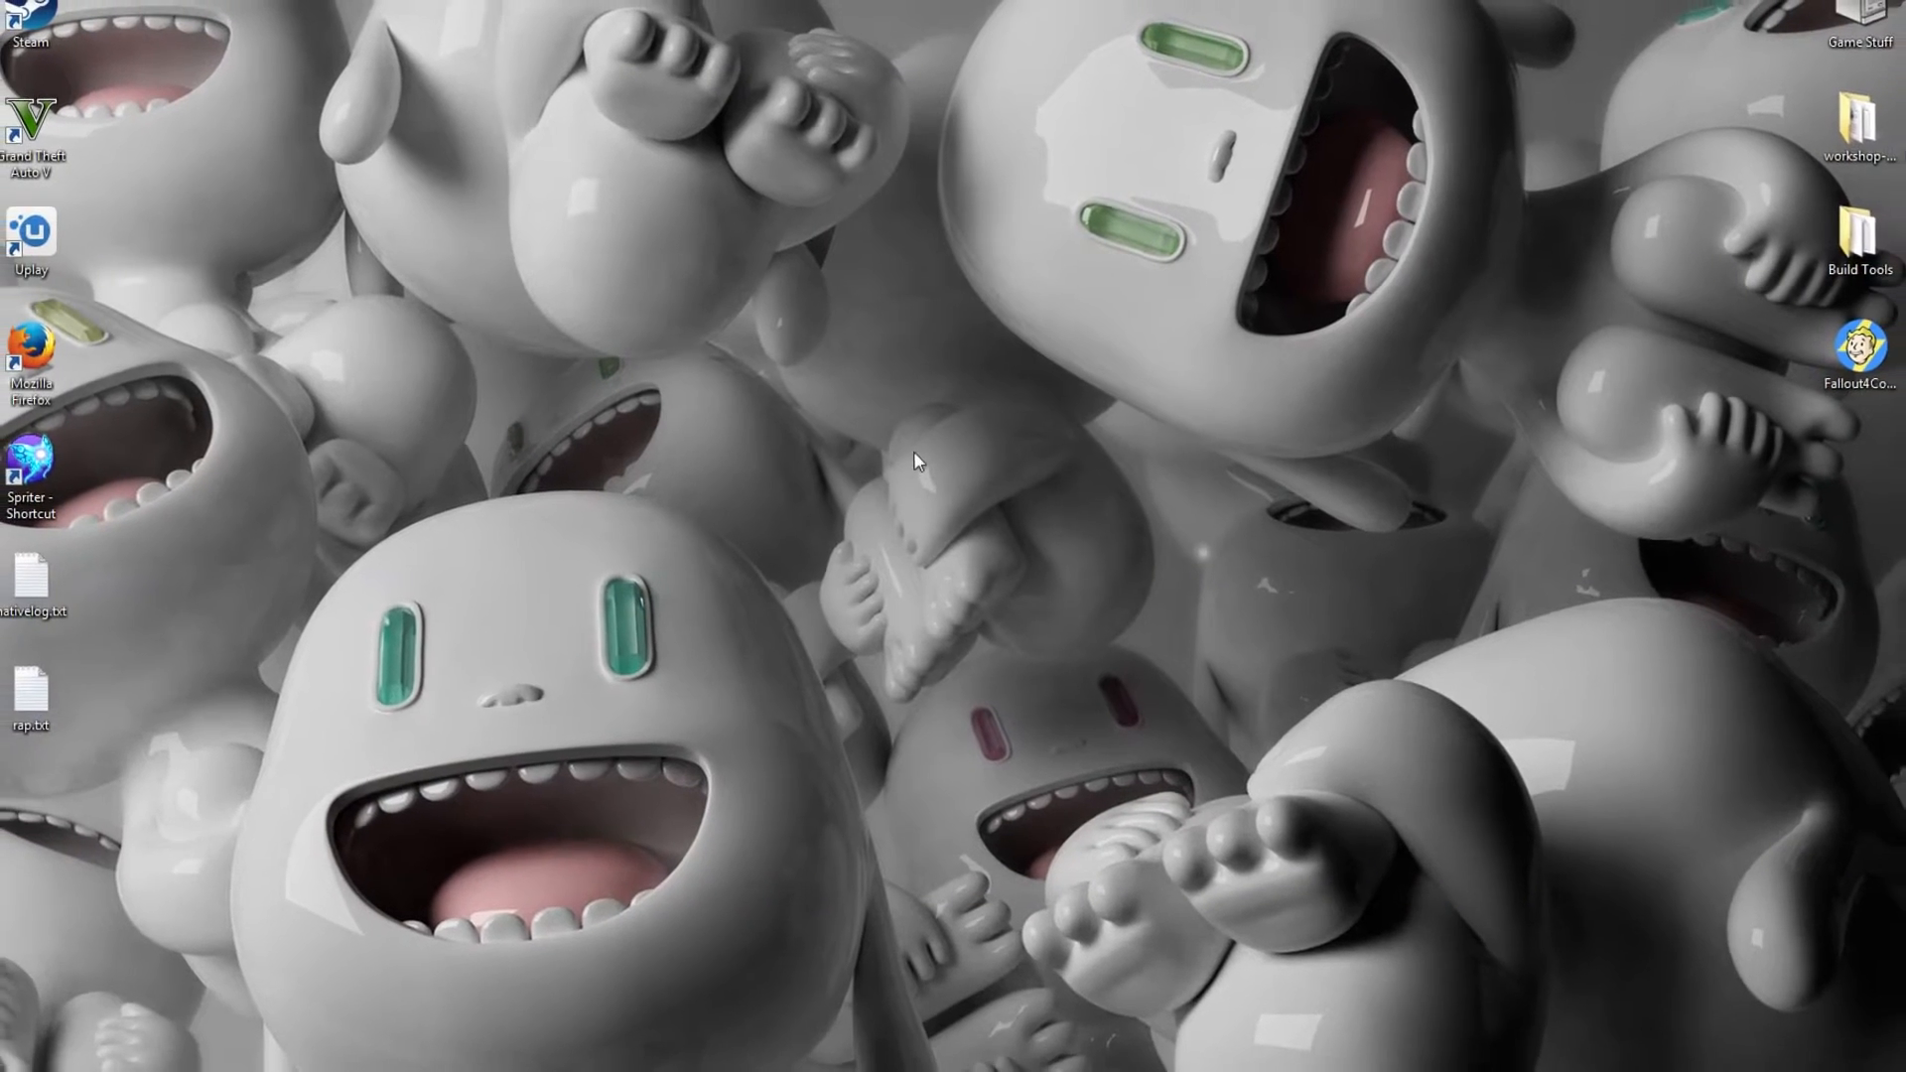
double_click(933, 458)
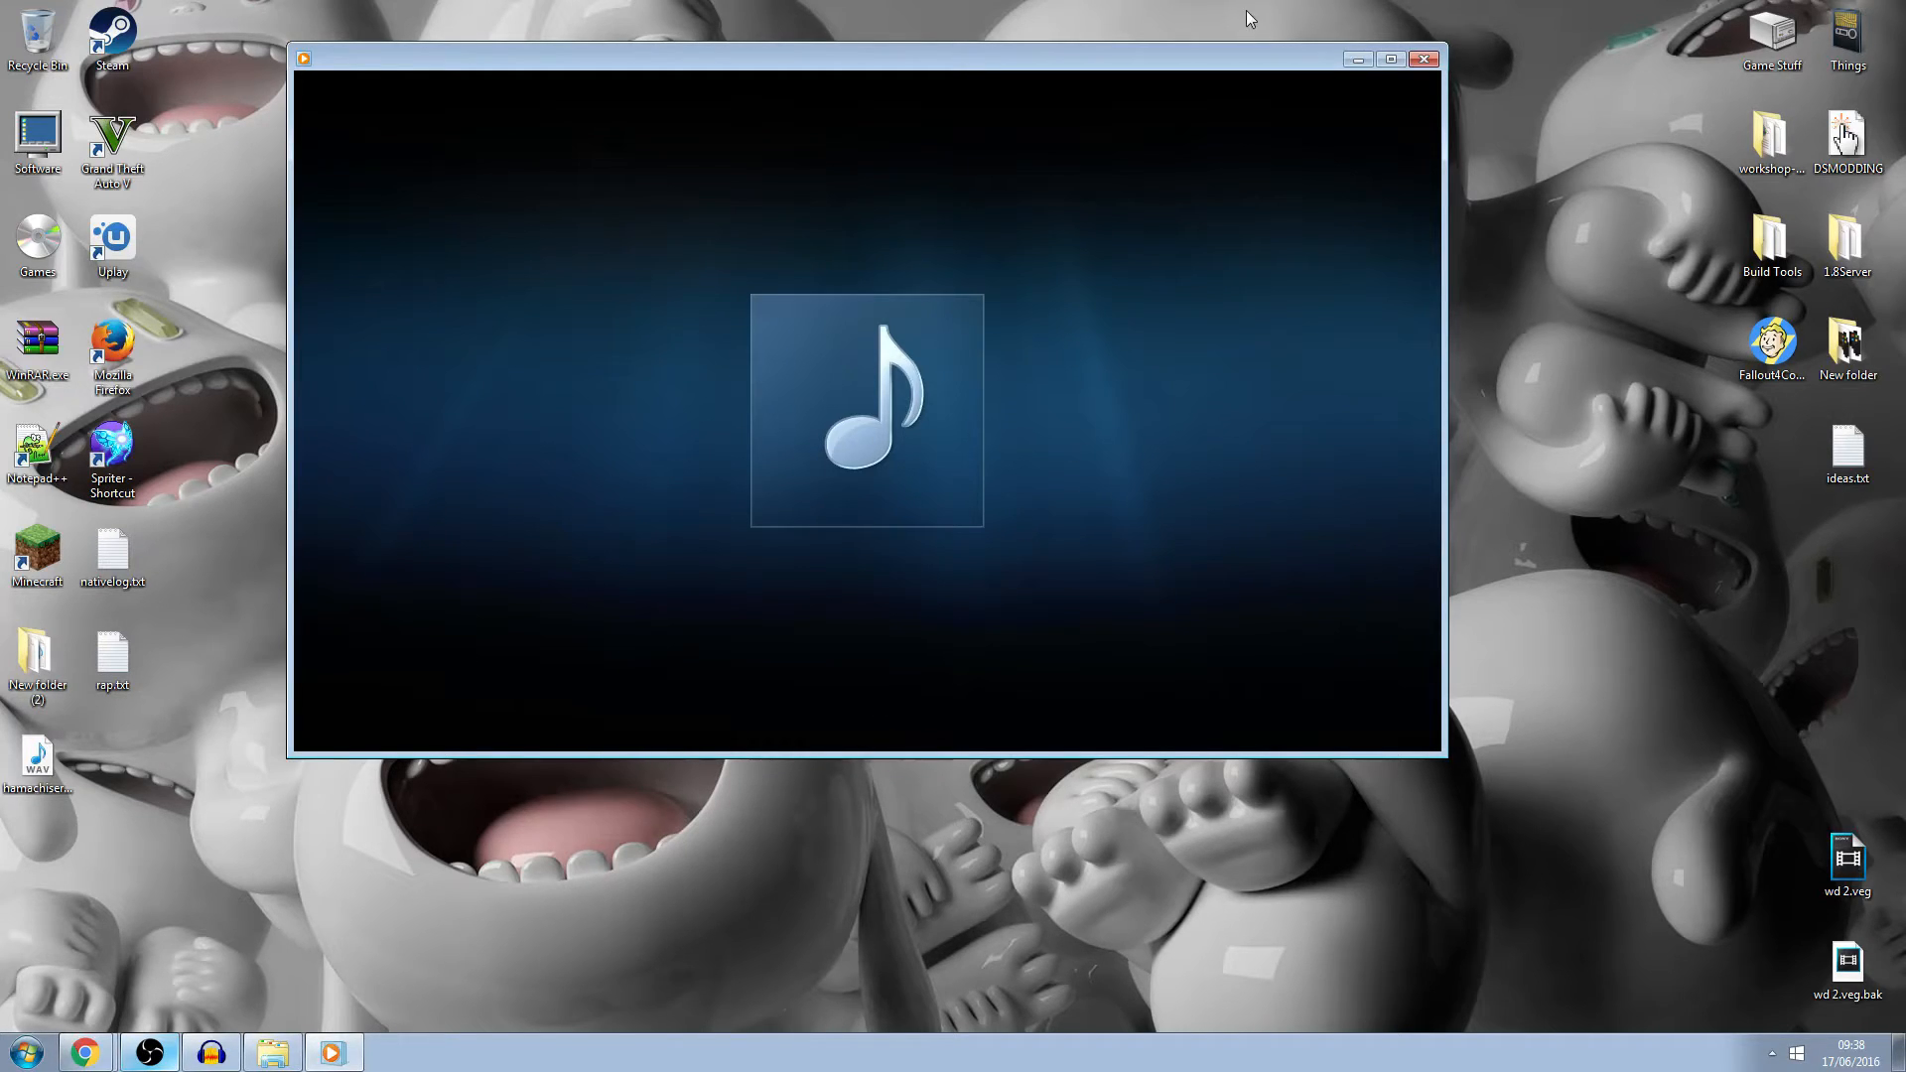
left_click(1422, 60)
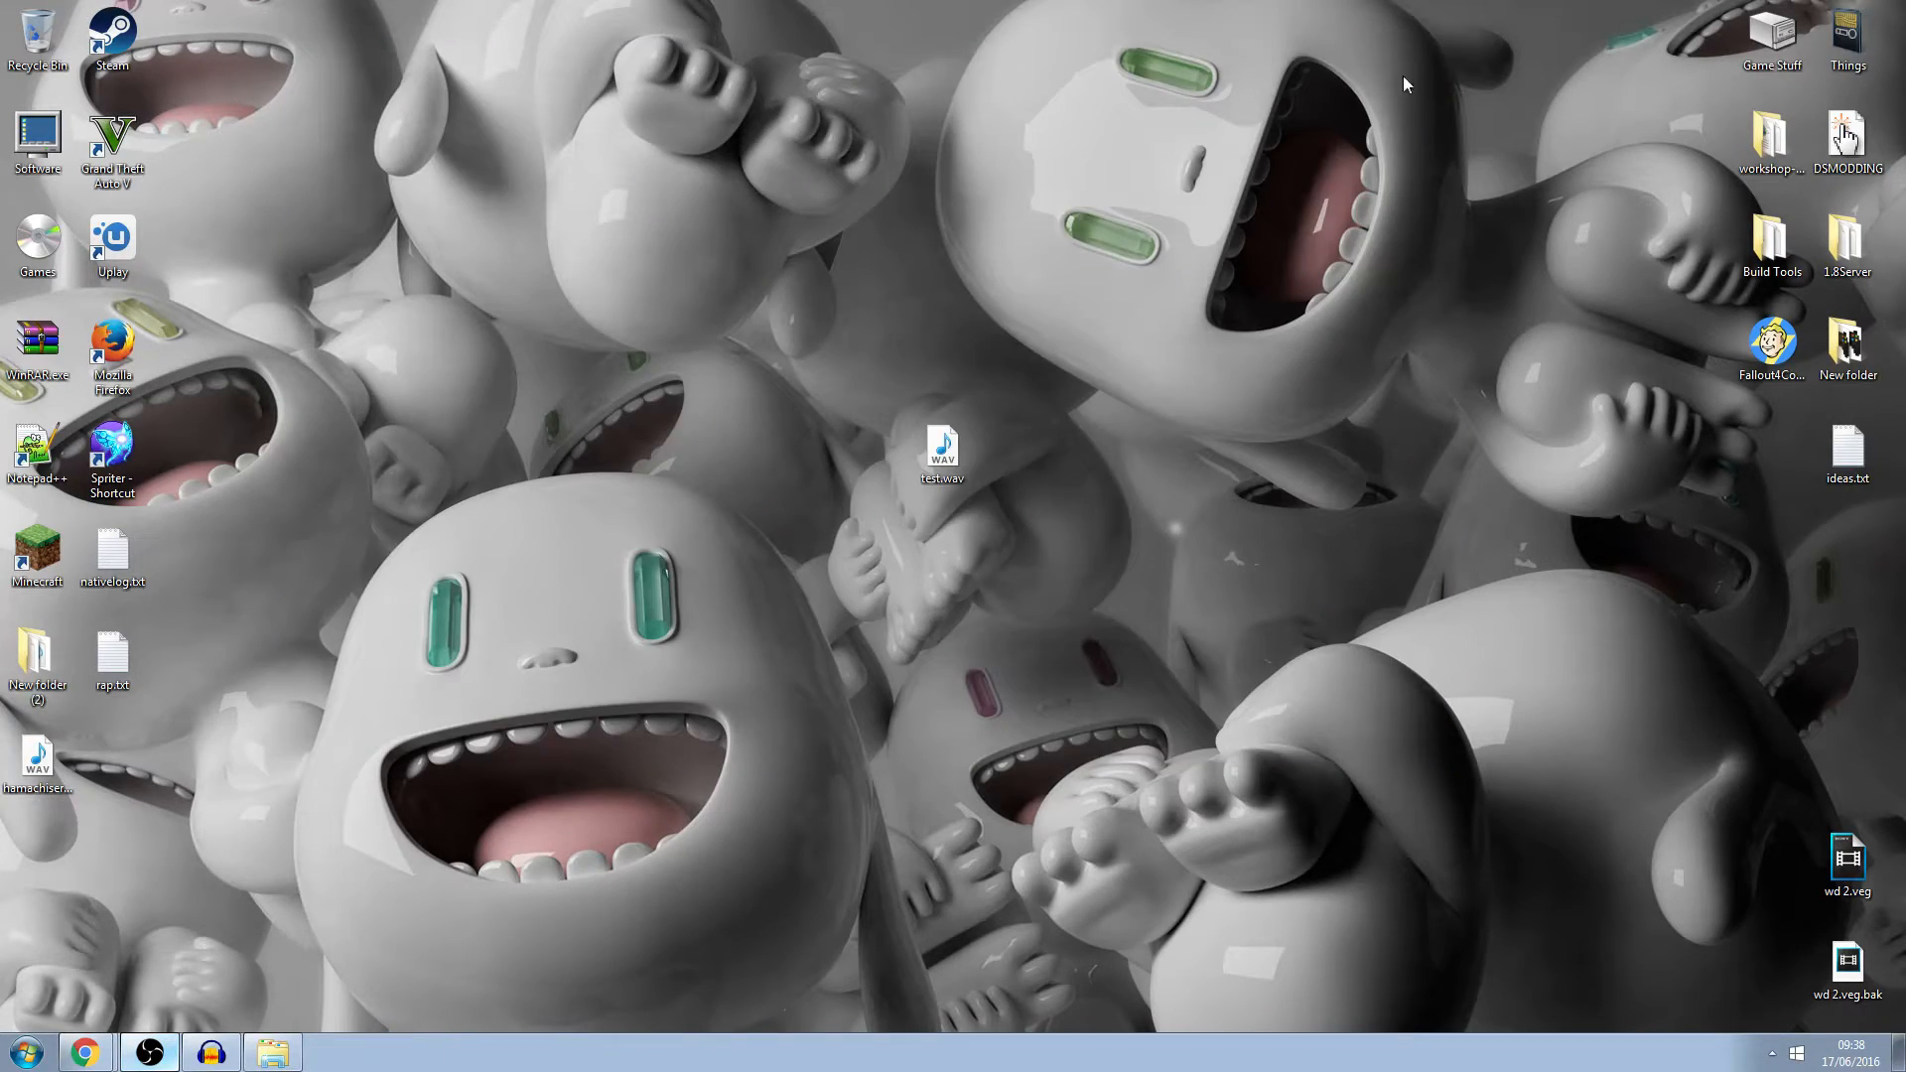